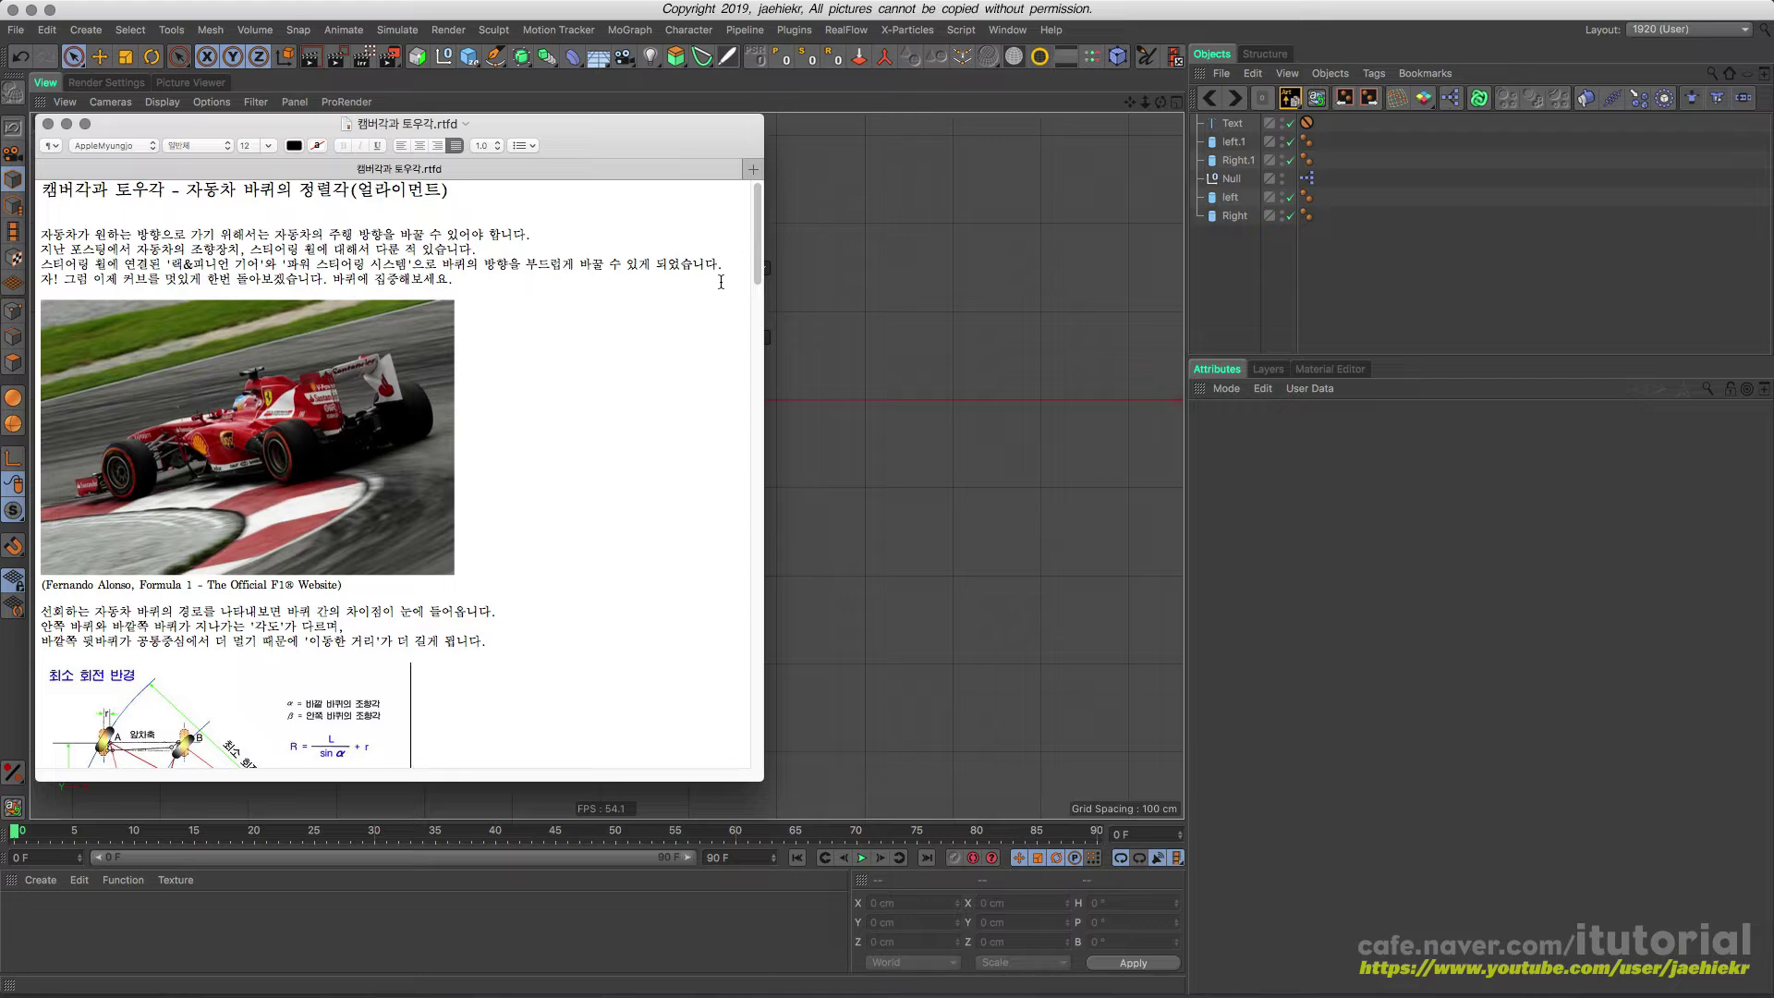
# - Read through the camber and toe angle document with its steering diagrams, then minimise its window
pyautogui.moveTo(760, 260)
pyautogui.mouseDown()
pyautogui.moveTo(759, 320)
pyautogui.moveTo(759, 245)
pyautogui.mouseUp()
pyautogui.moveTo(757, 264)
pyautogui.mouseDown()
pyautogui.moveTo(760, 326)
pyautogui.moveTo(759, 258)
pyautogui.mouseUp()
pyautogui.moveTo(758, 236)
pyautogui.mouseDown()
pyautogui.moveTo(760, 265)
pyautogui.moveTo(759, 233)
pyautogui.mouseUp()
pyautogui.moveTo(758, 238)
pyautogui.mouseDown()
pyautogui.moveTo(766, 349)
pyautogui.moveTo(754, 268)
pyautogui.mouseUp()
pyautogui.moveTo(757, 250); pyautogui.dragTo(751, 328)
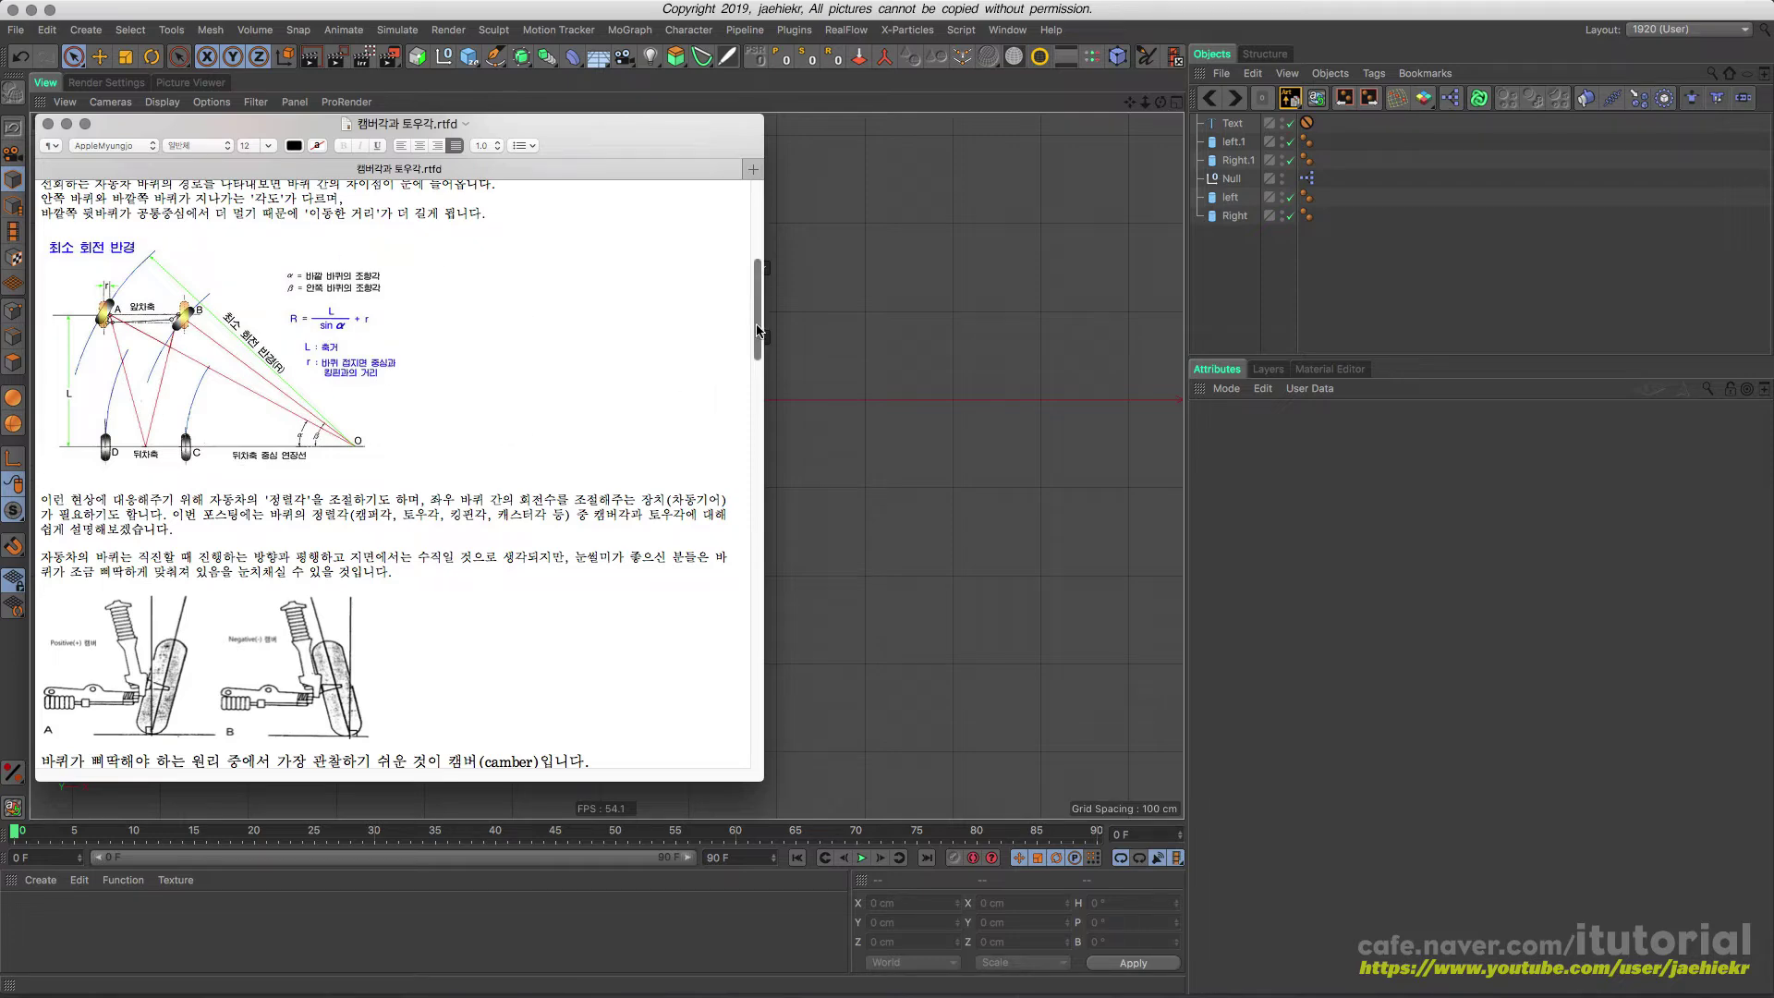
pyautogui.moveTo(756, 331); pyautogui.dragTo(688, 475)
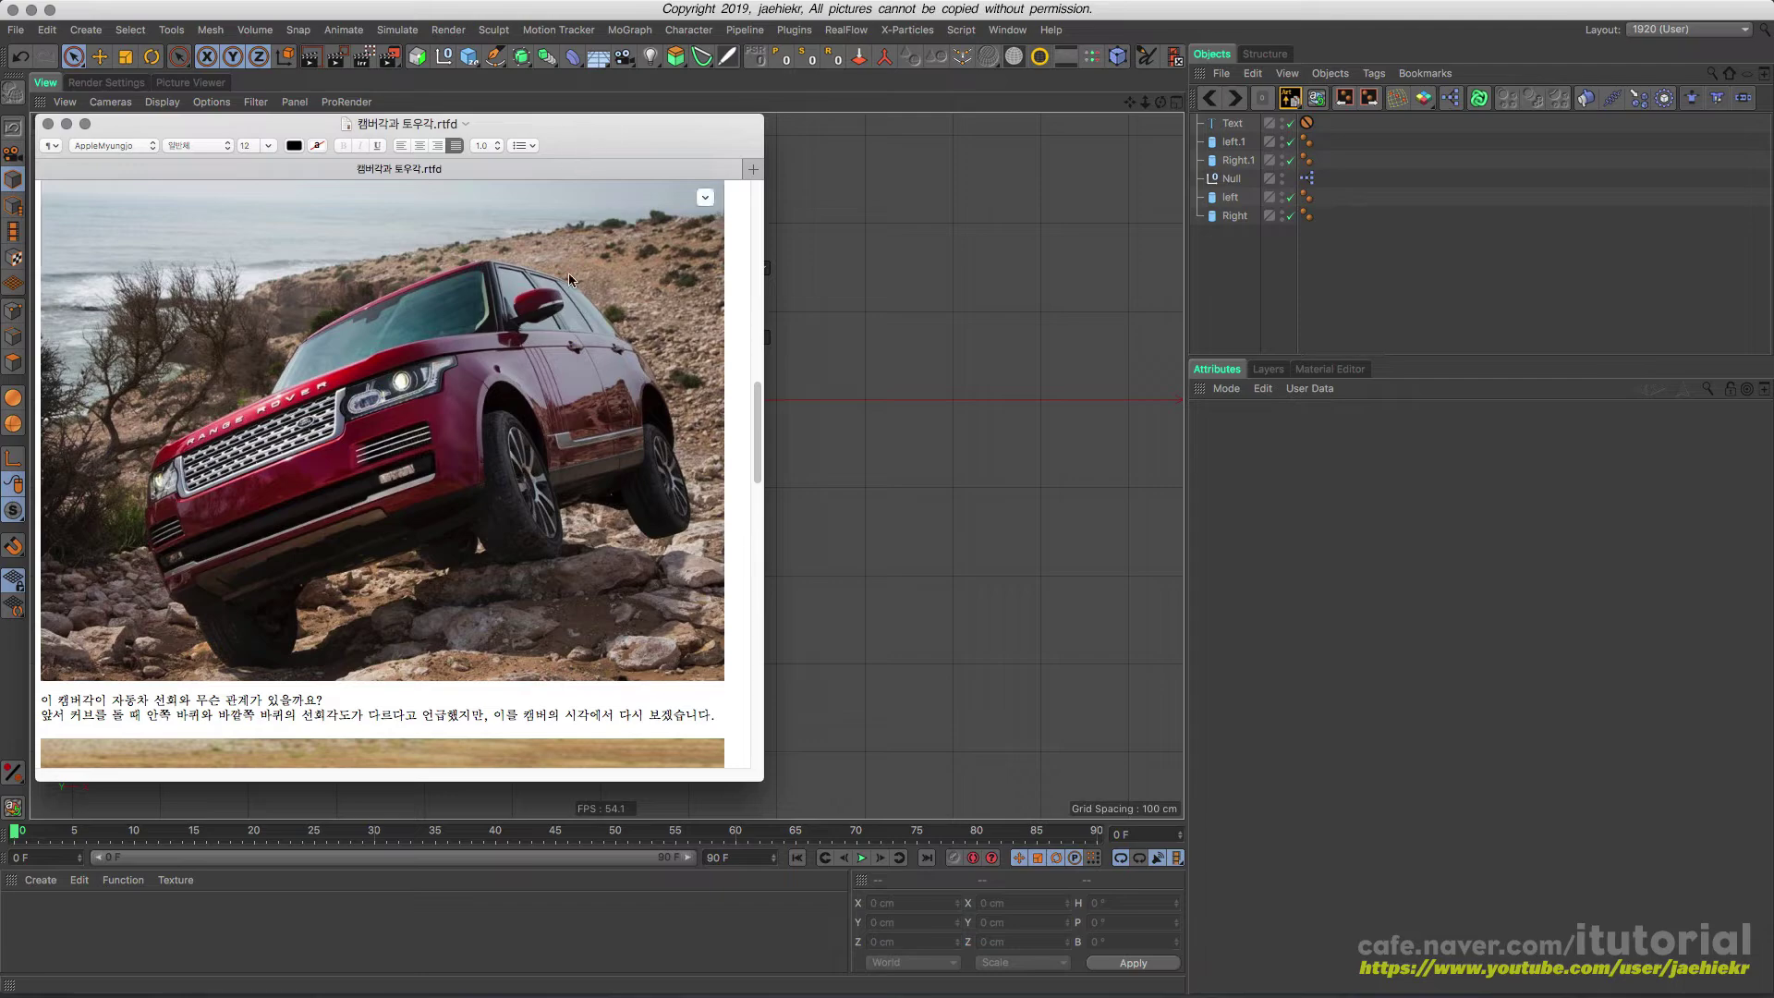
pyautogui.moveTo(756, 410); pyautogui.dragTo(756, 214)
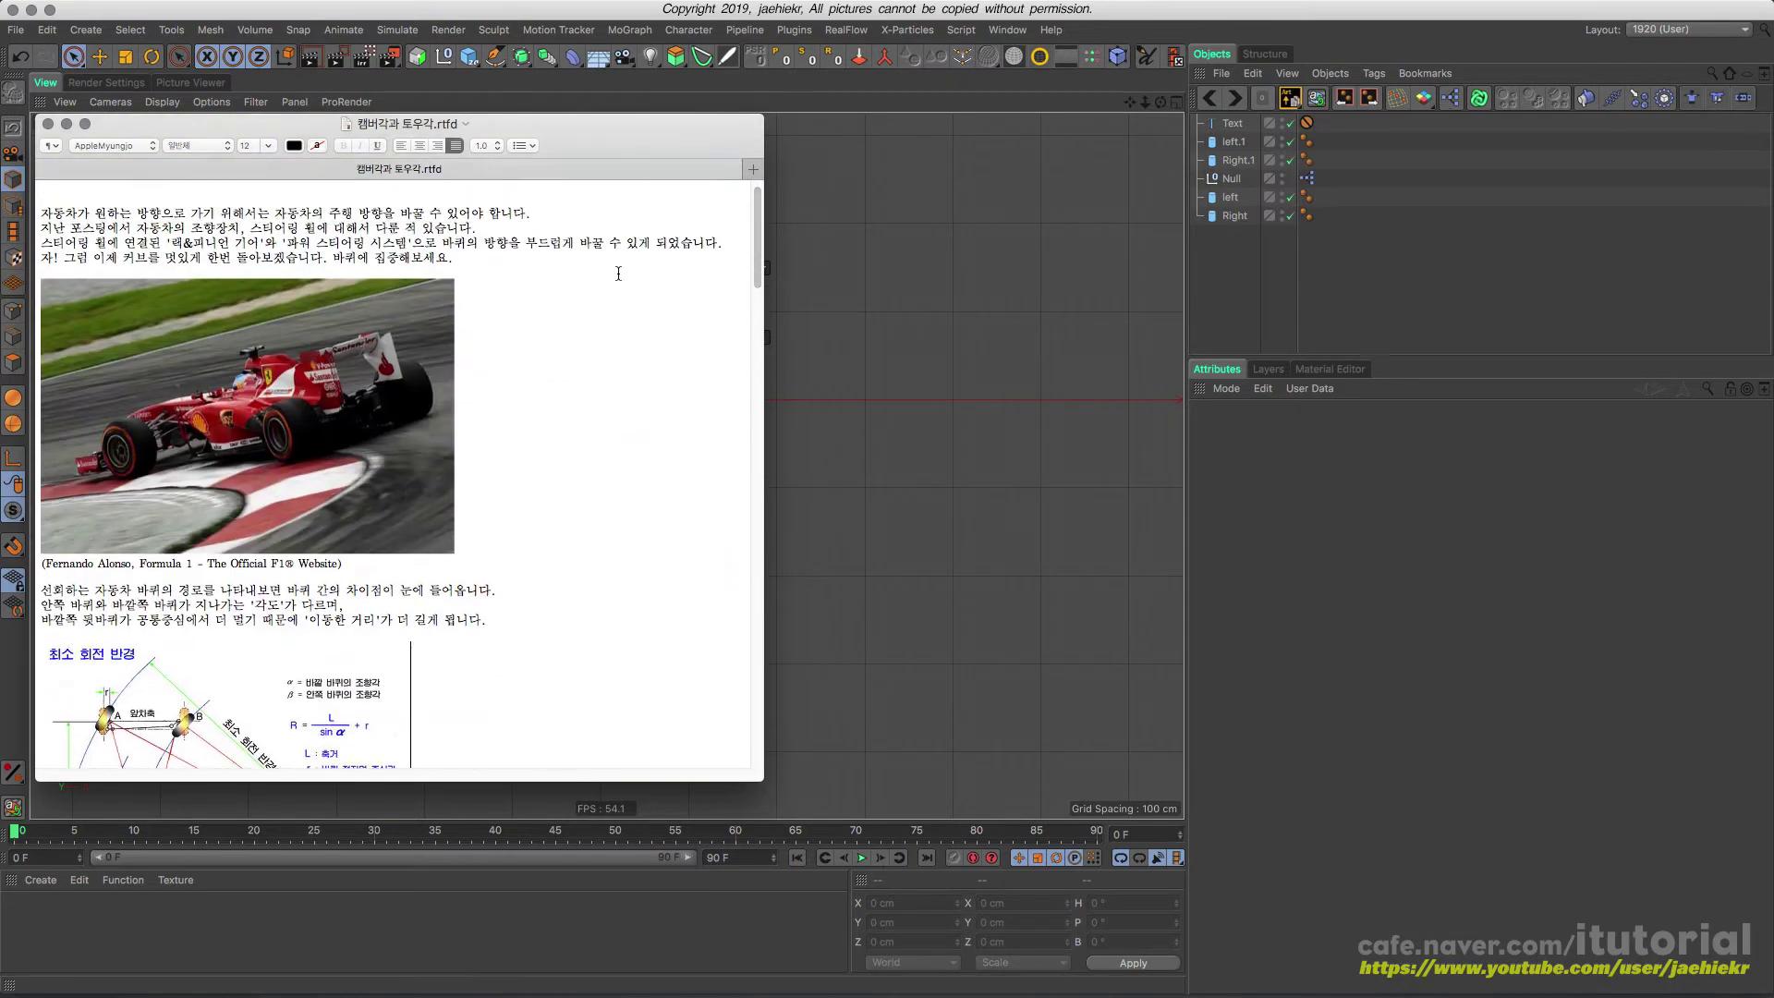
pyautogui.click(67, 125)
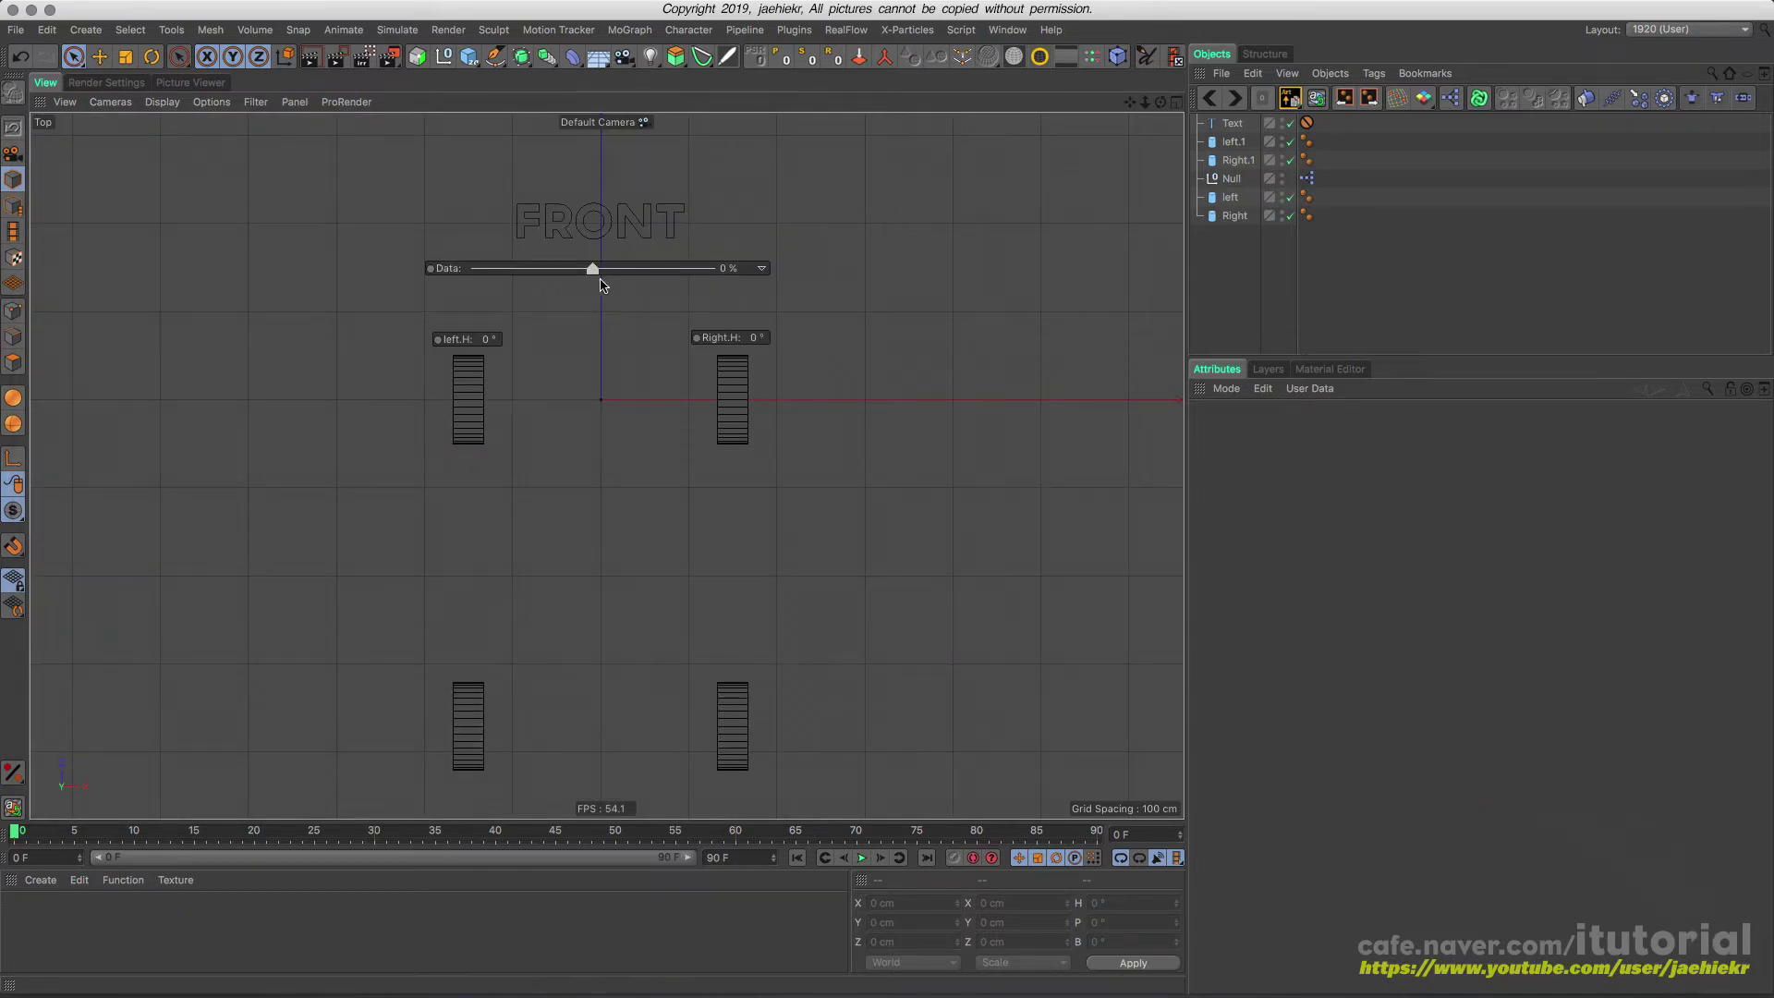
# - Swing the Data slider to -100% and 100% to check the front wheels' steering, return it near zero, and switch to the empty scene
pyautogui.moveTo(592, 272); pyautogui.dragTo(432, 288)
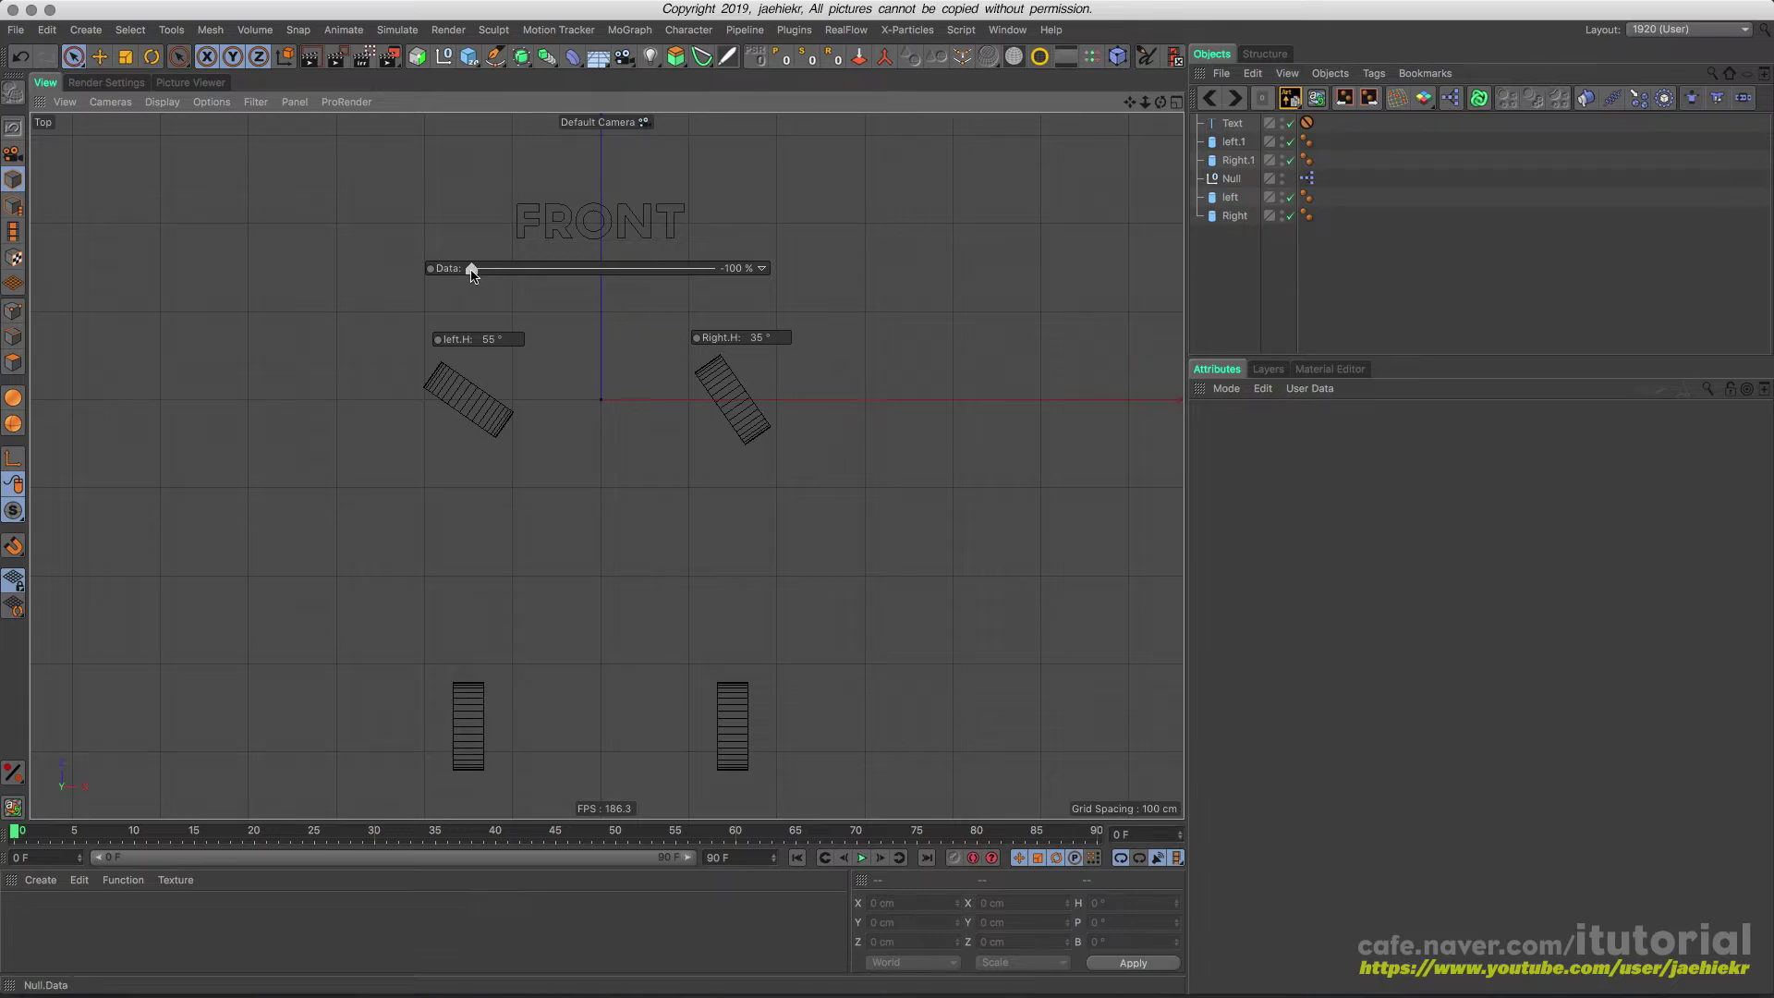
pyautogui.moveTo(471, 270); pyautogui.dragTo(744, 270)
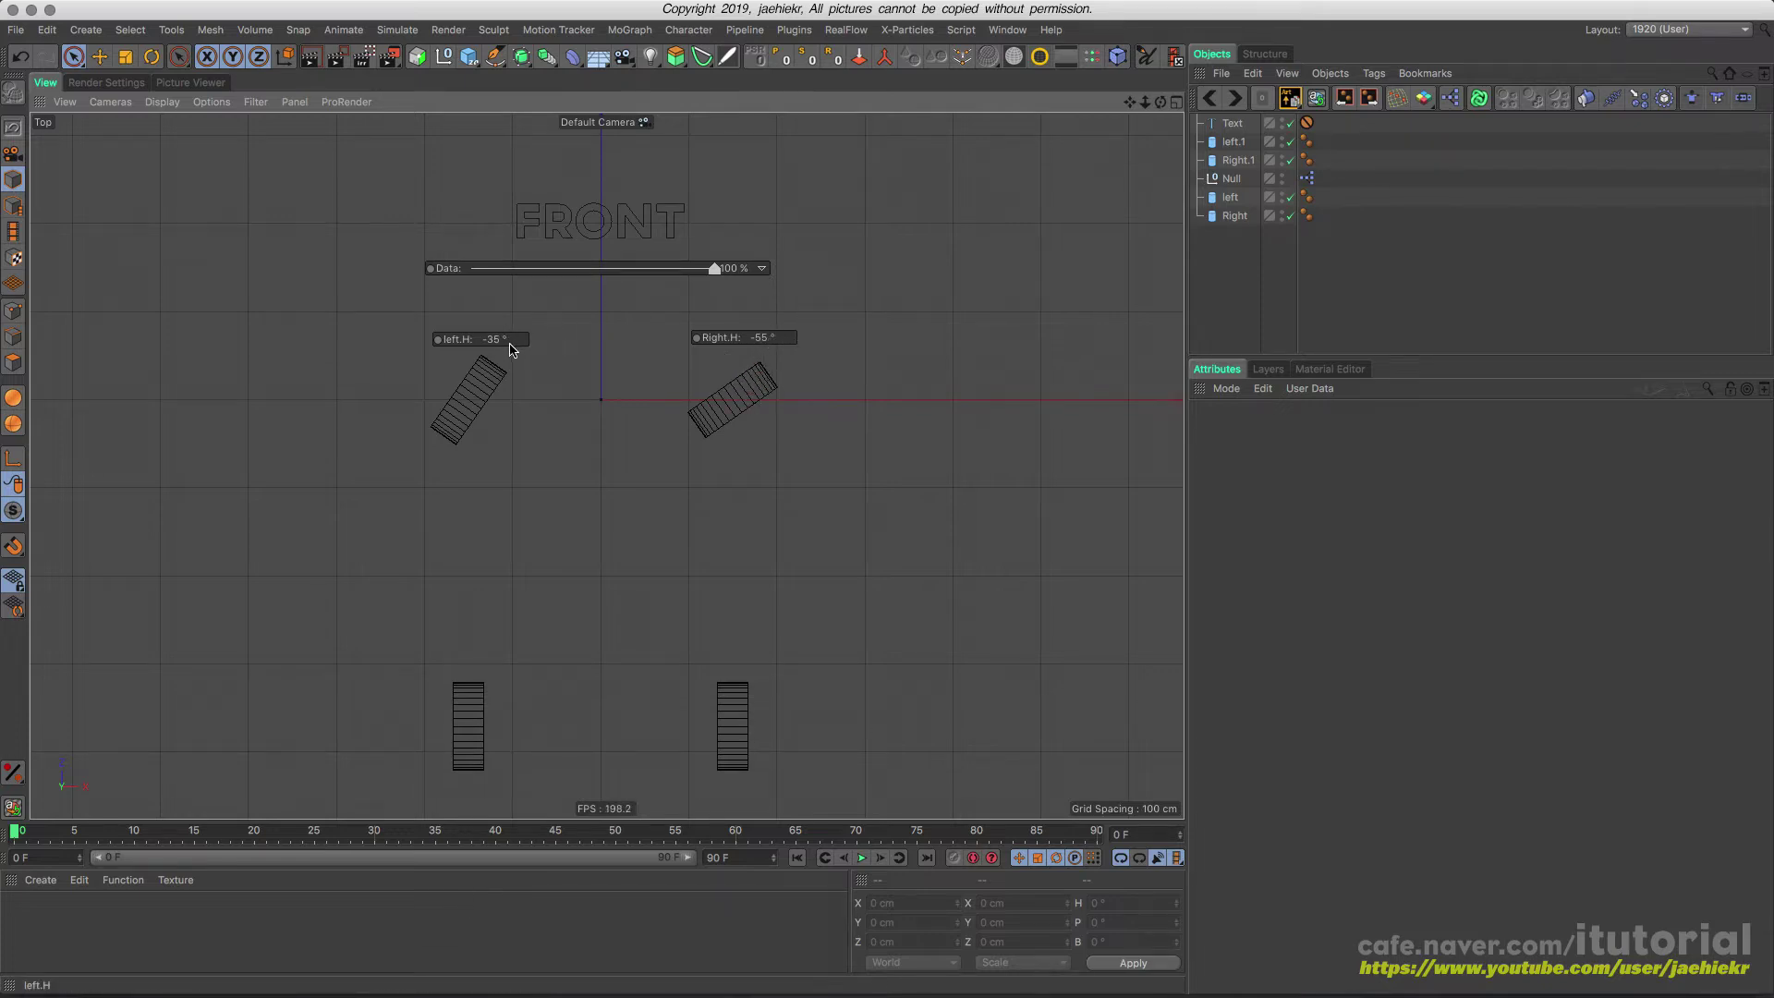
pyautogui.moveTo(715, 269); pyautogui.dragTo(597, 271)
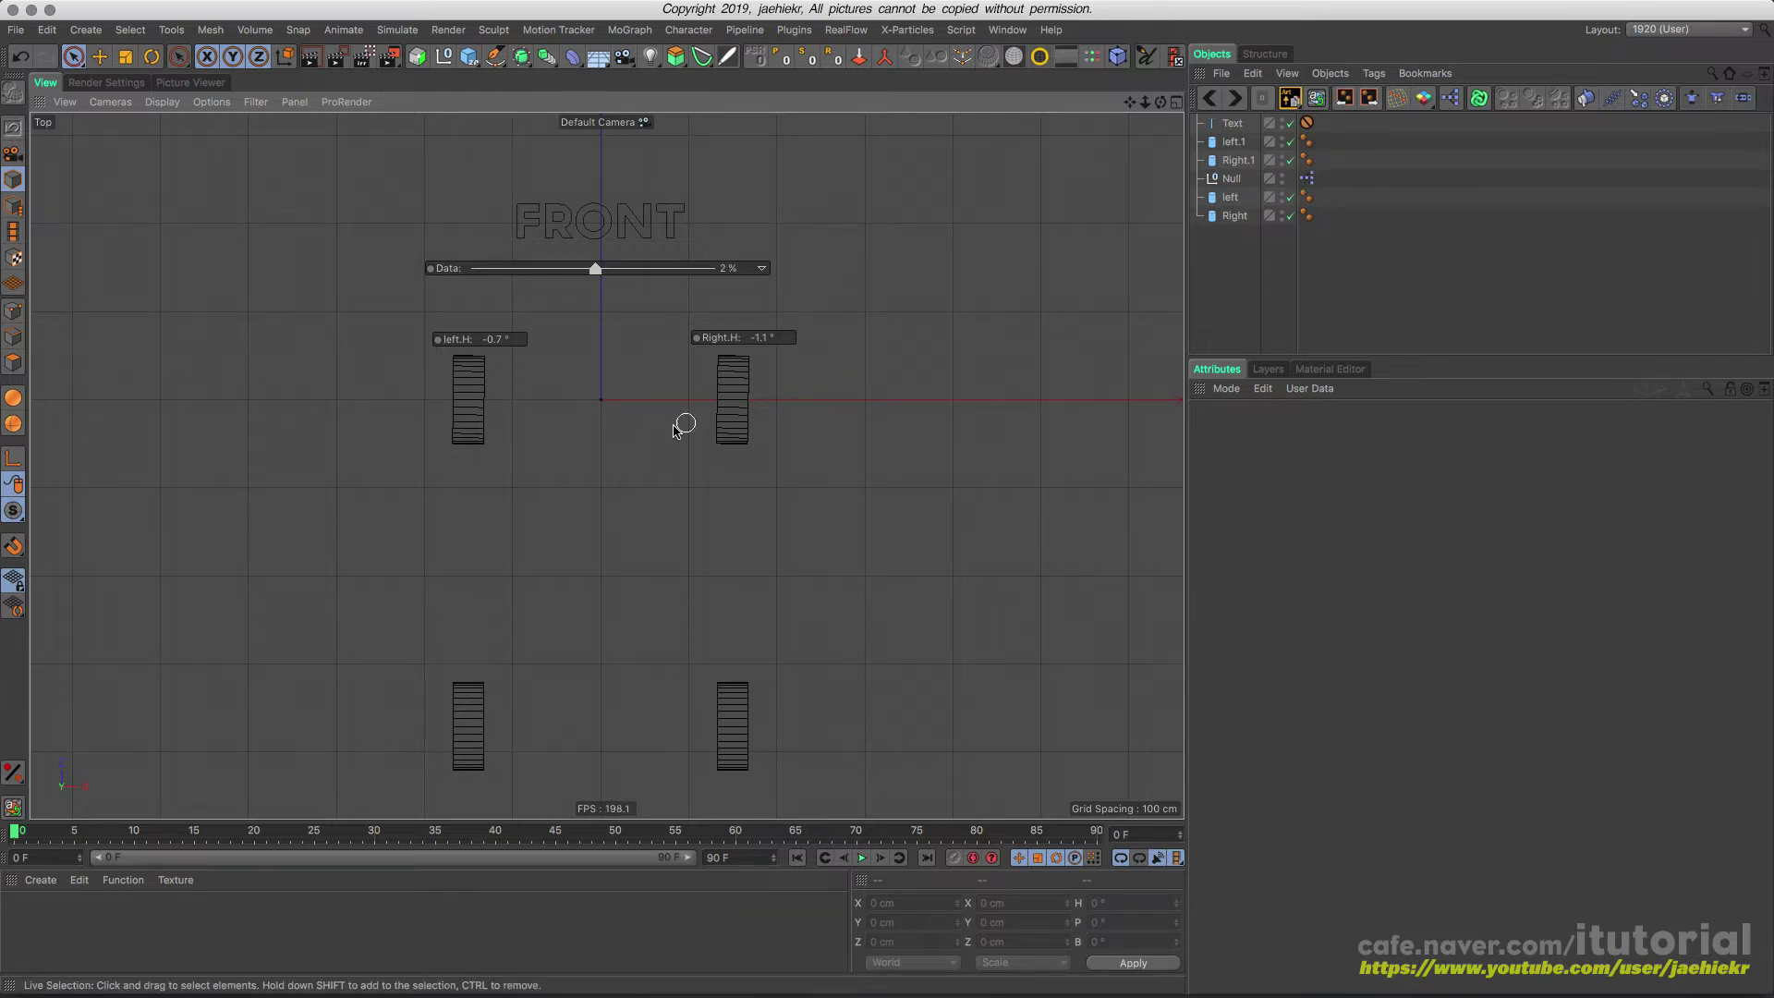
pyautogui.click(1236, 98)
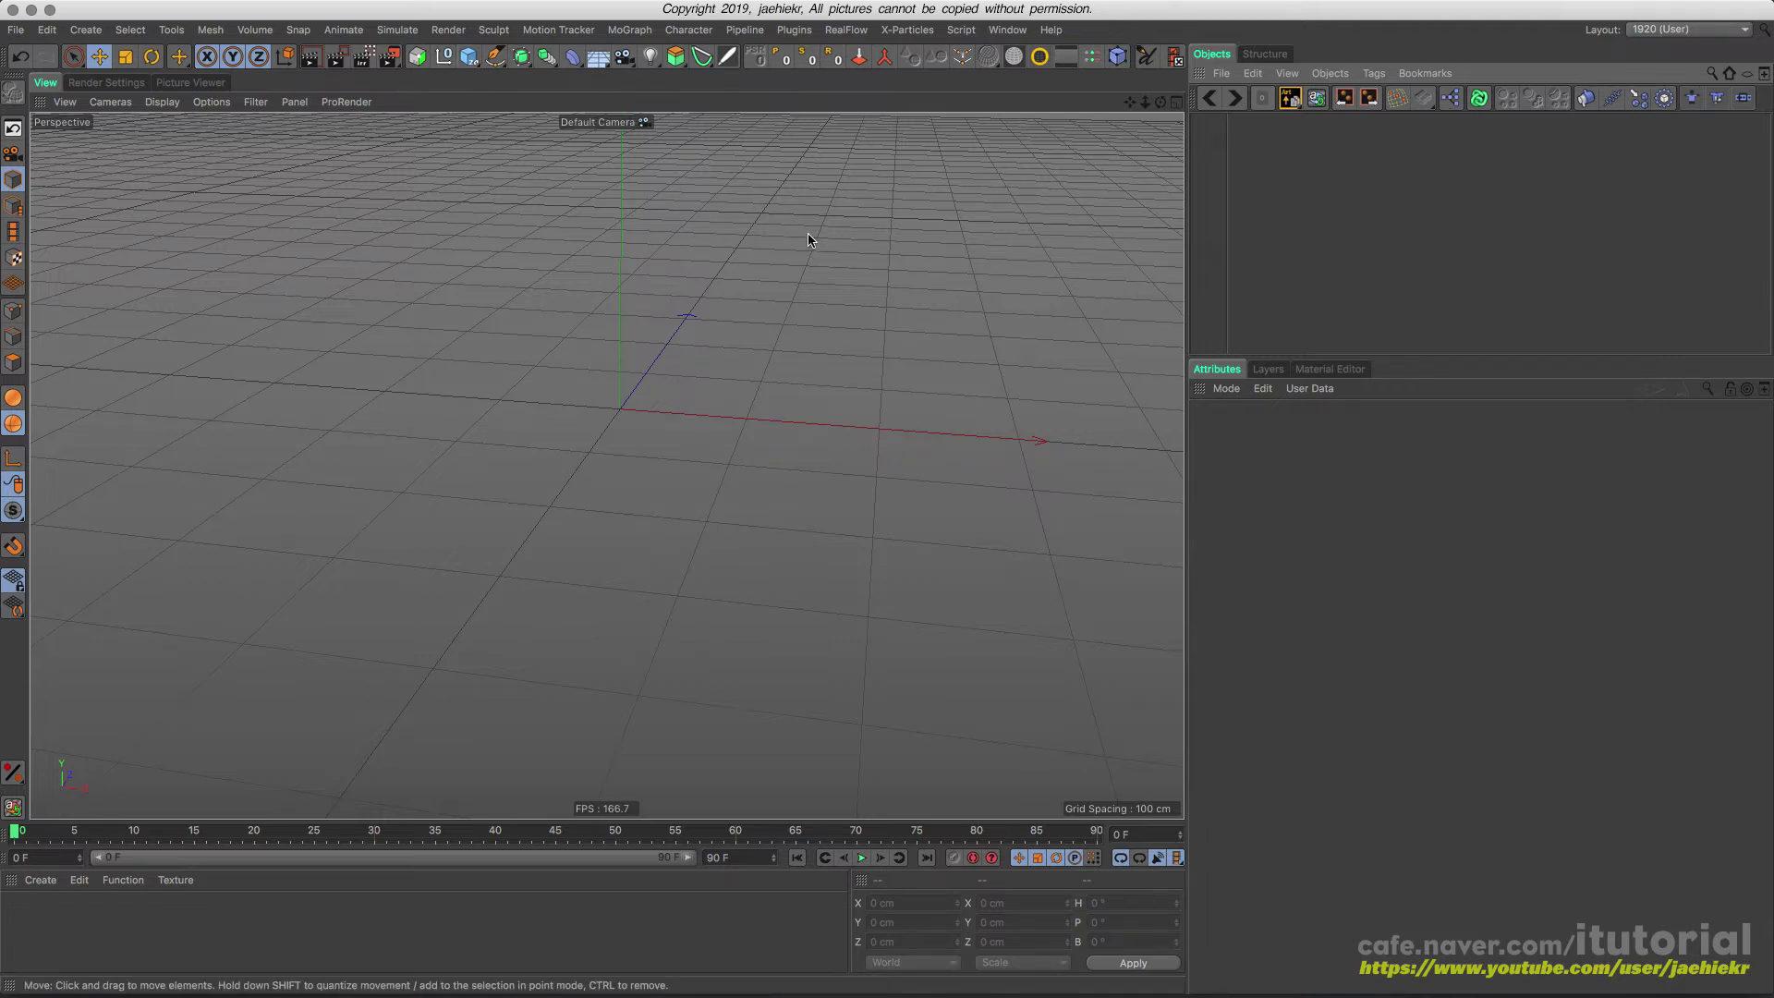
# - Add a Connector, change its type to Wheel Suspension and set the steering angle to 5°
pyautogui.click(1585, 98)
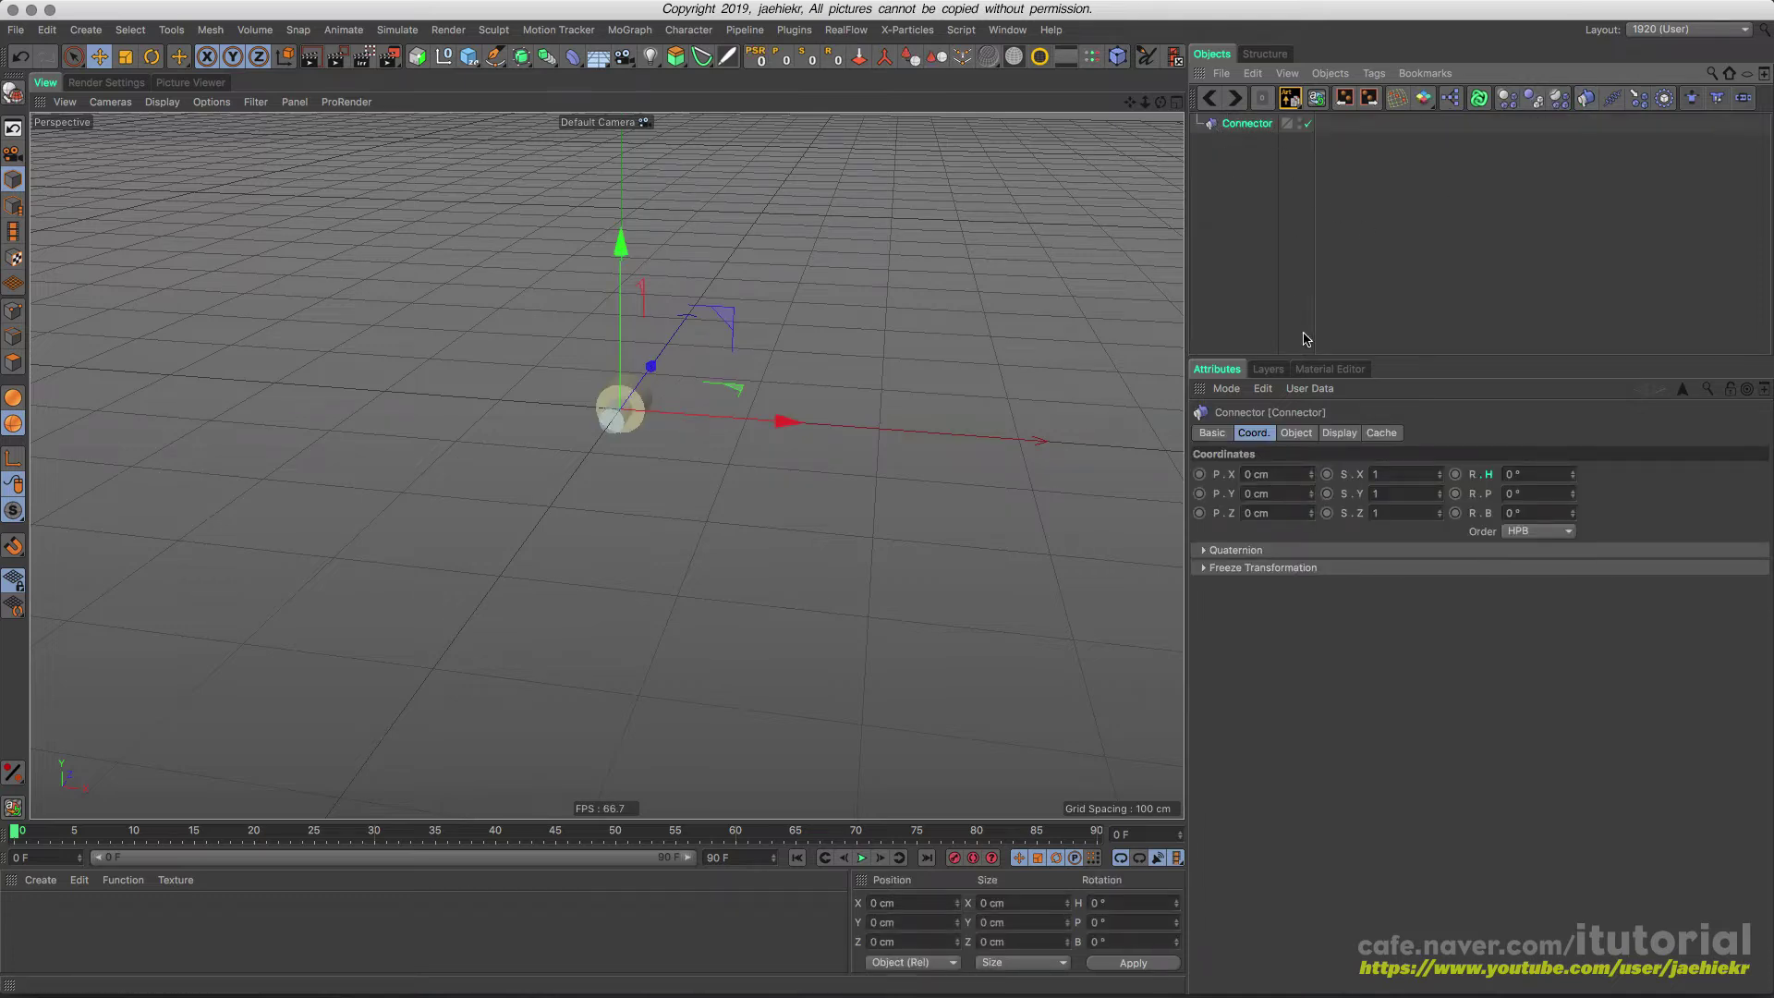
pyautogui.click(1305, 434)
pyautogui.click(1373, 475)
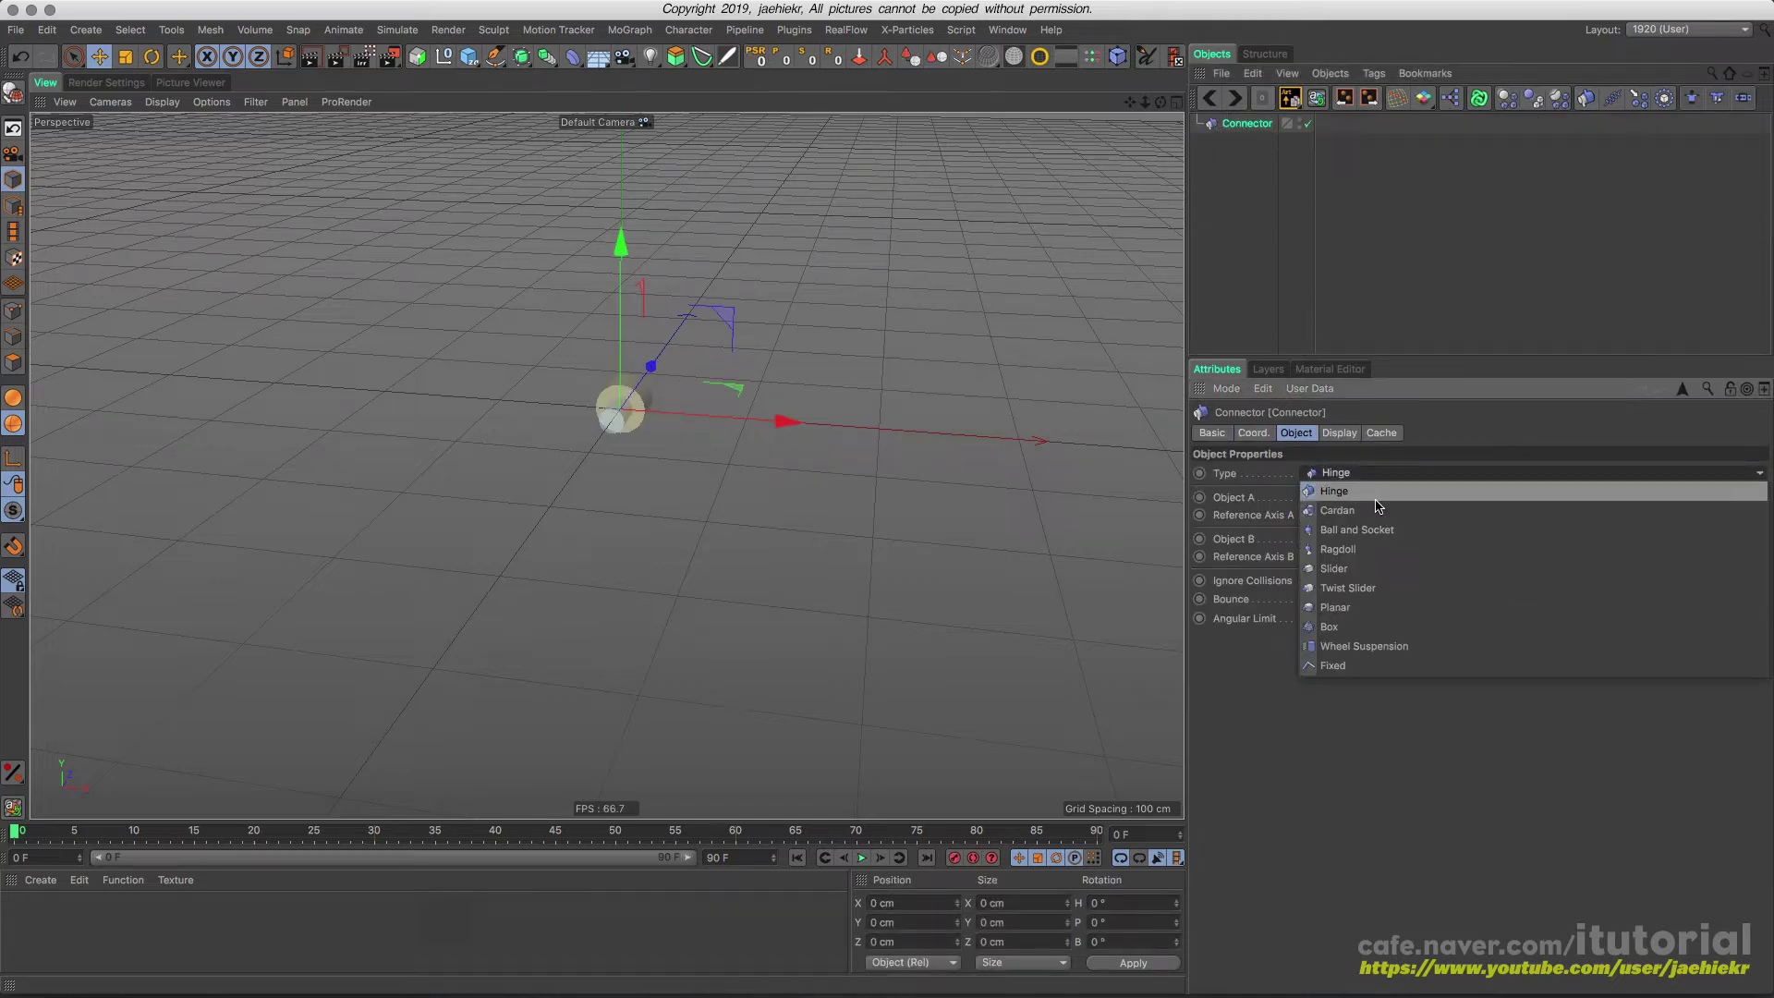
pyautogui.click(1389, 654)
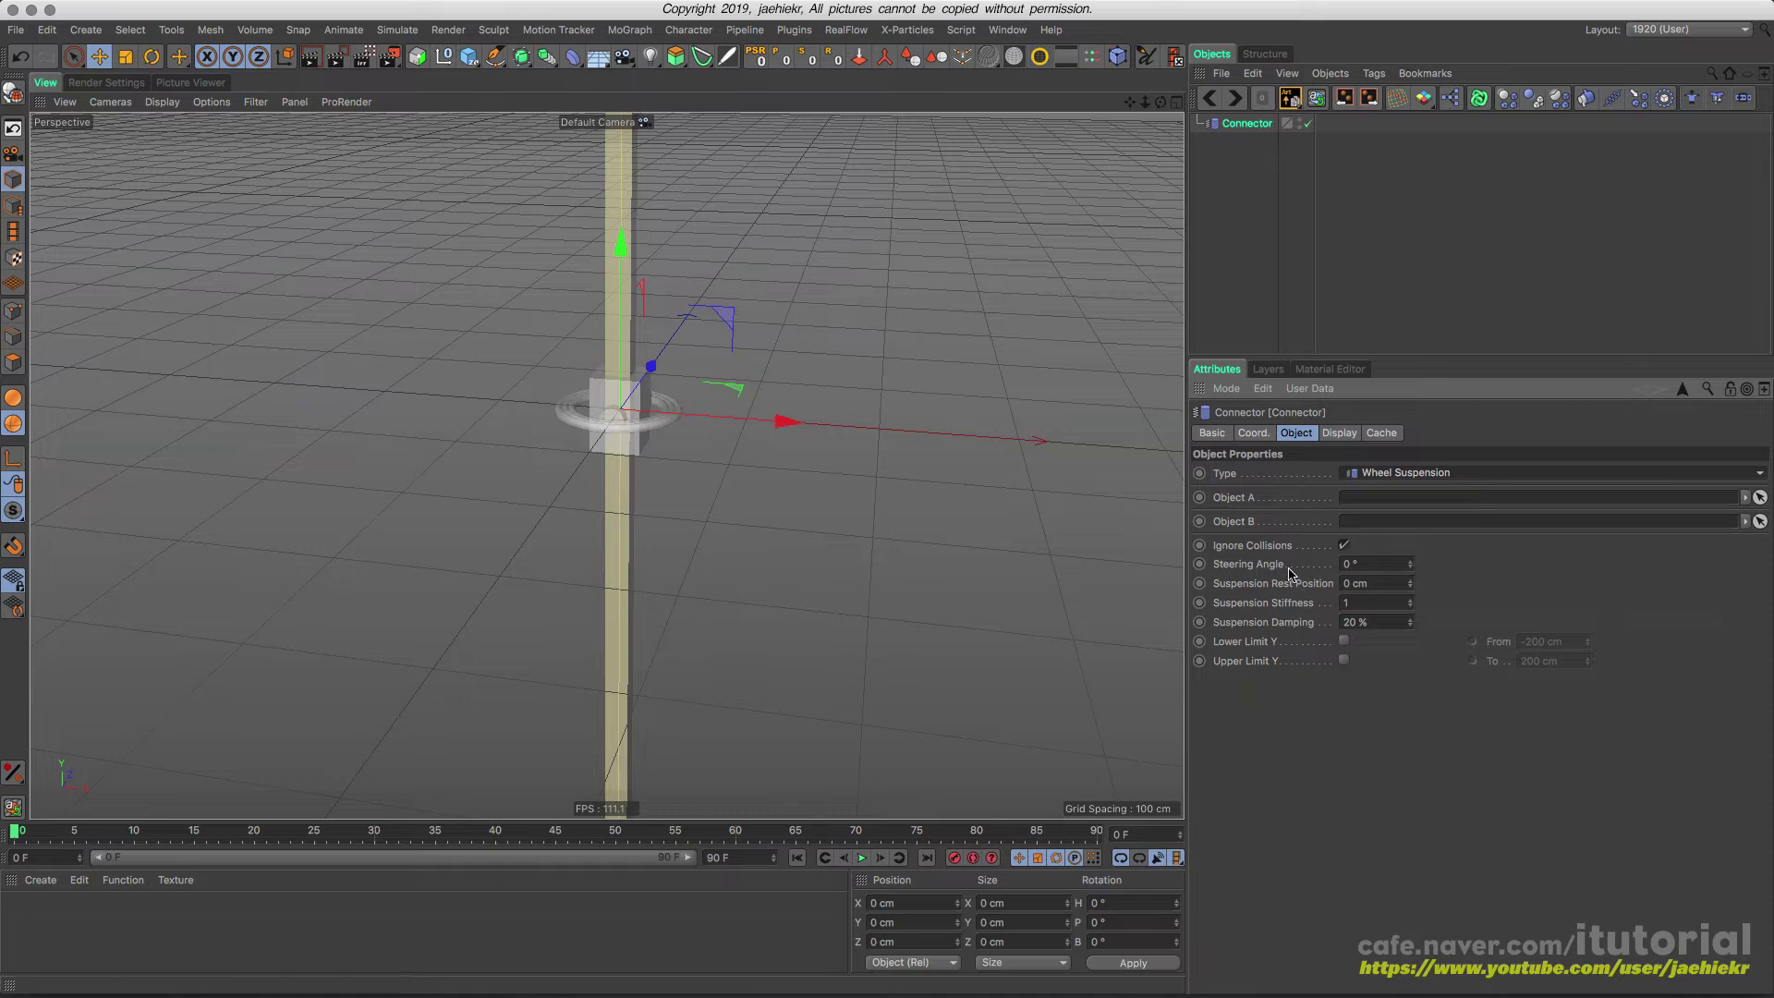
pyautogui.moveTo(1410, 566); pyautogui.dragTo(1416, 527)
pyautogui.moveTo(1411, 550); pyautogui.dragTo(1411, 544)
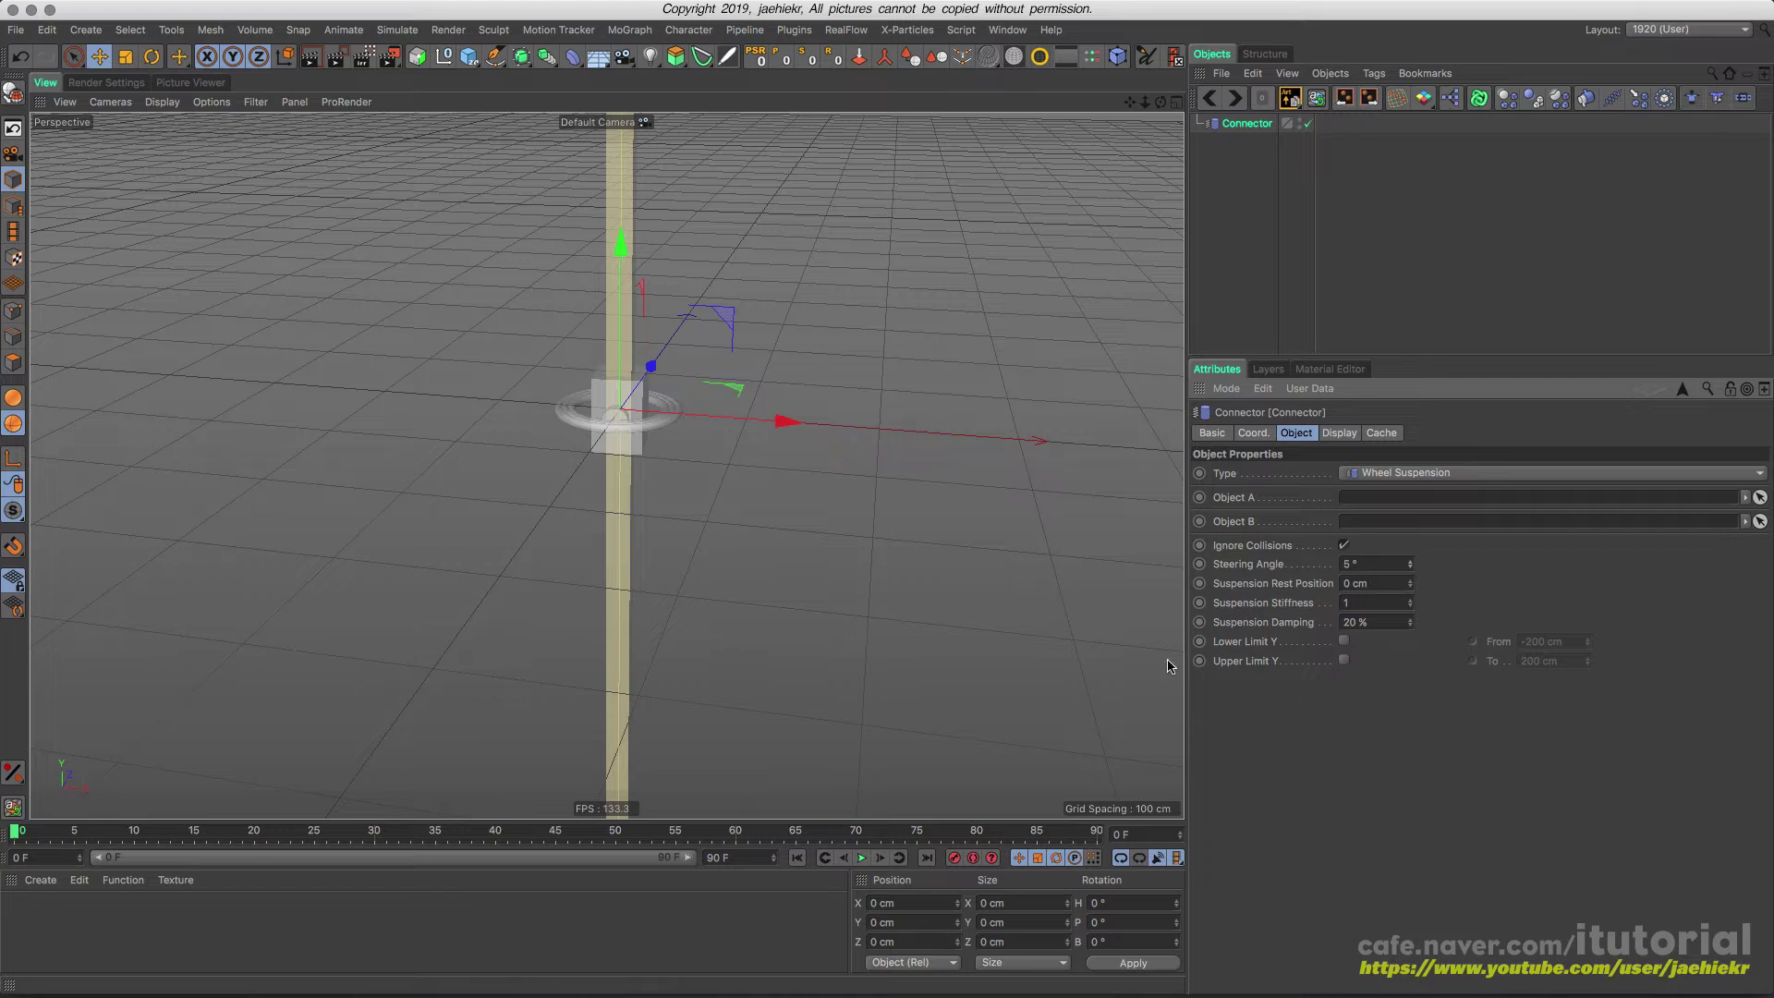
# - Delete the wheel suspension connector from the scene
pyautogui.click(1215, 140)
pyautogui.click(1219, 126)
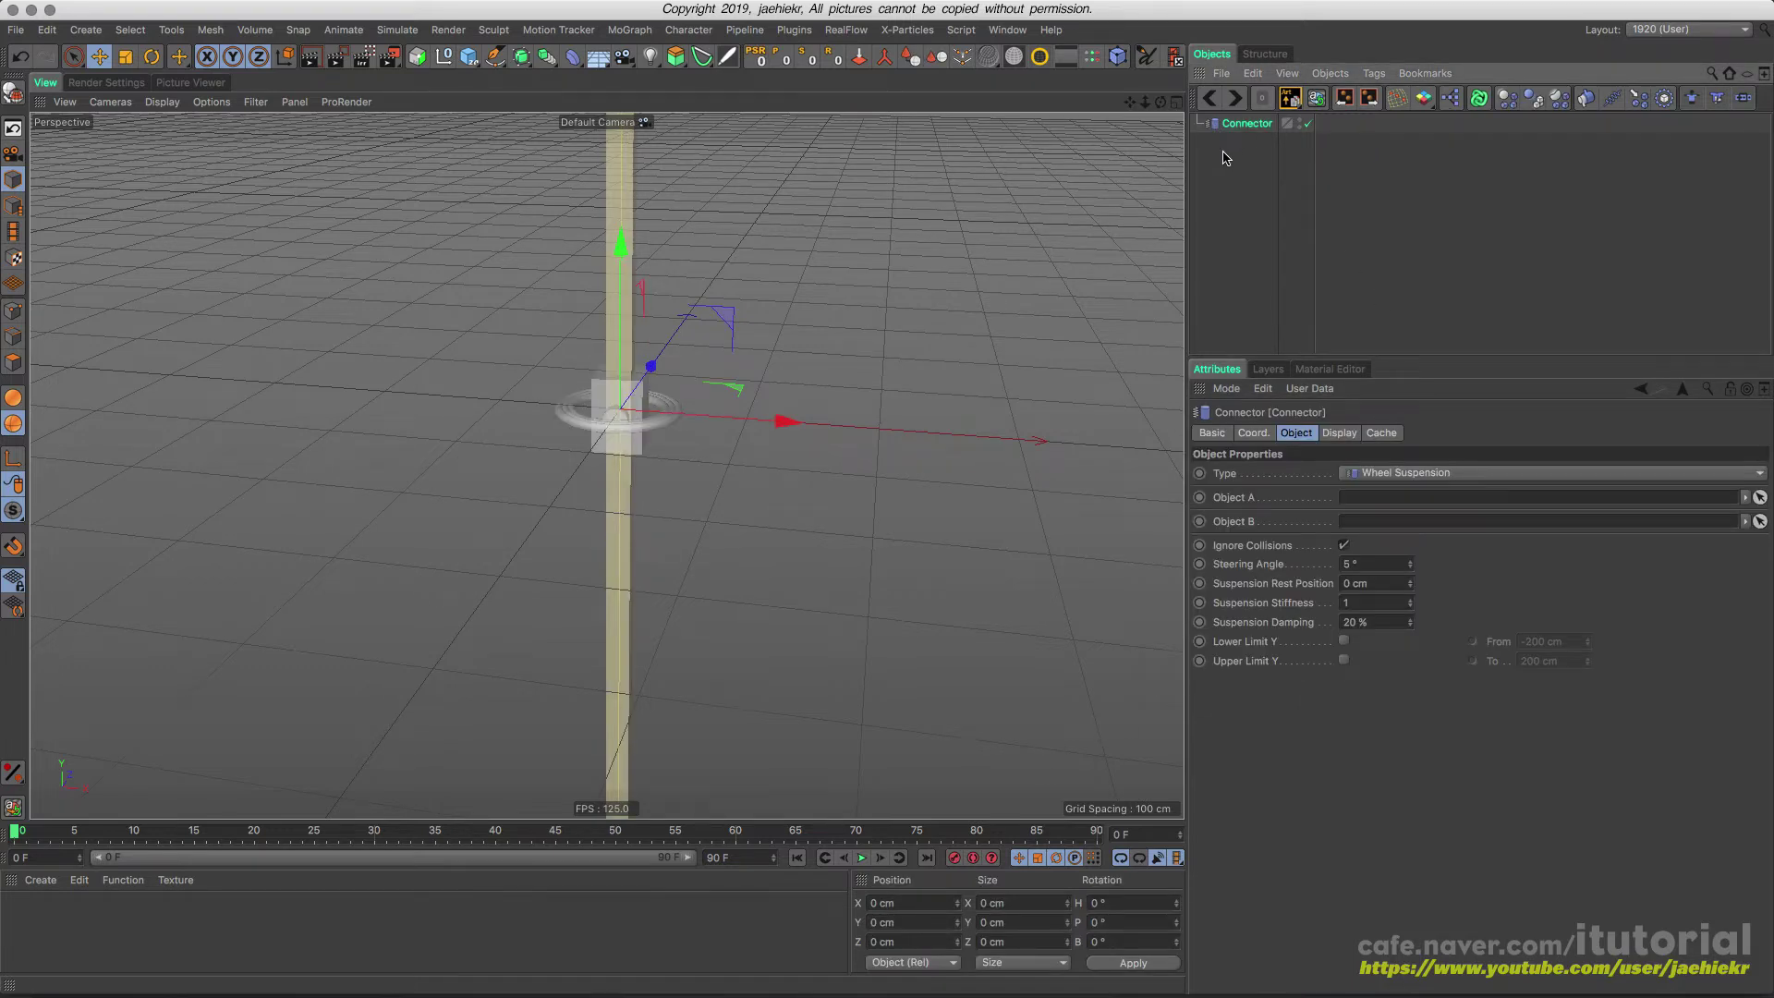
pyautogui.press('Delete')
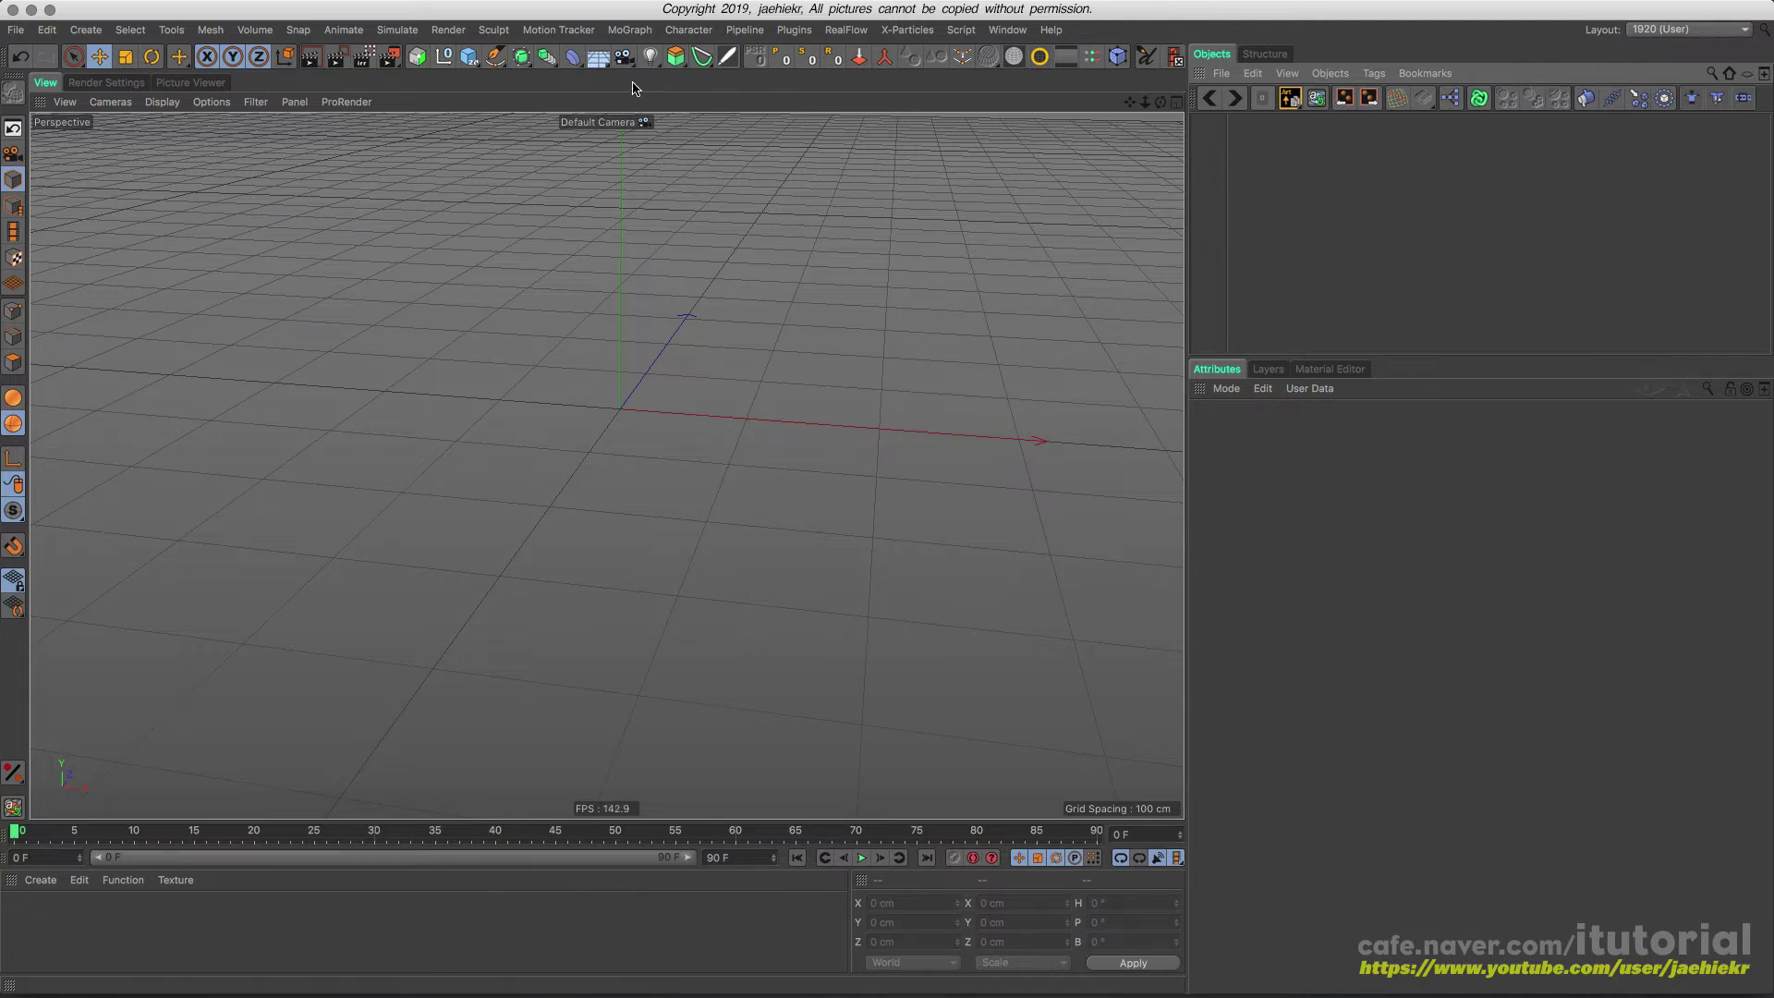
# - Add a cylinder for the wheel, orient it along +X and set its height to 40 cm
pyautogui.click(470, 56)
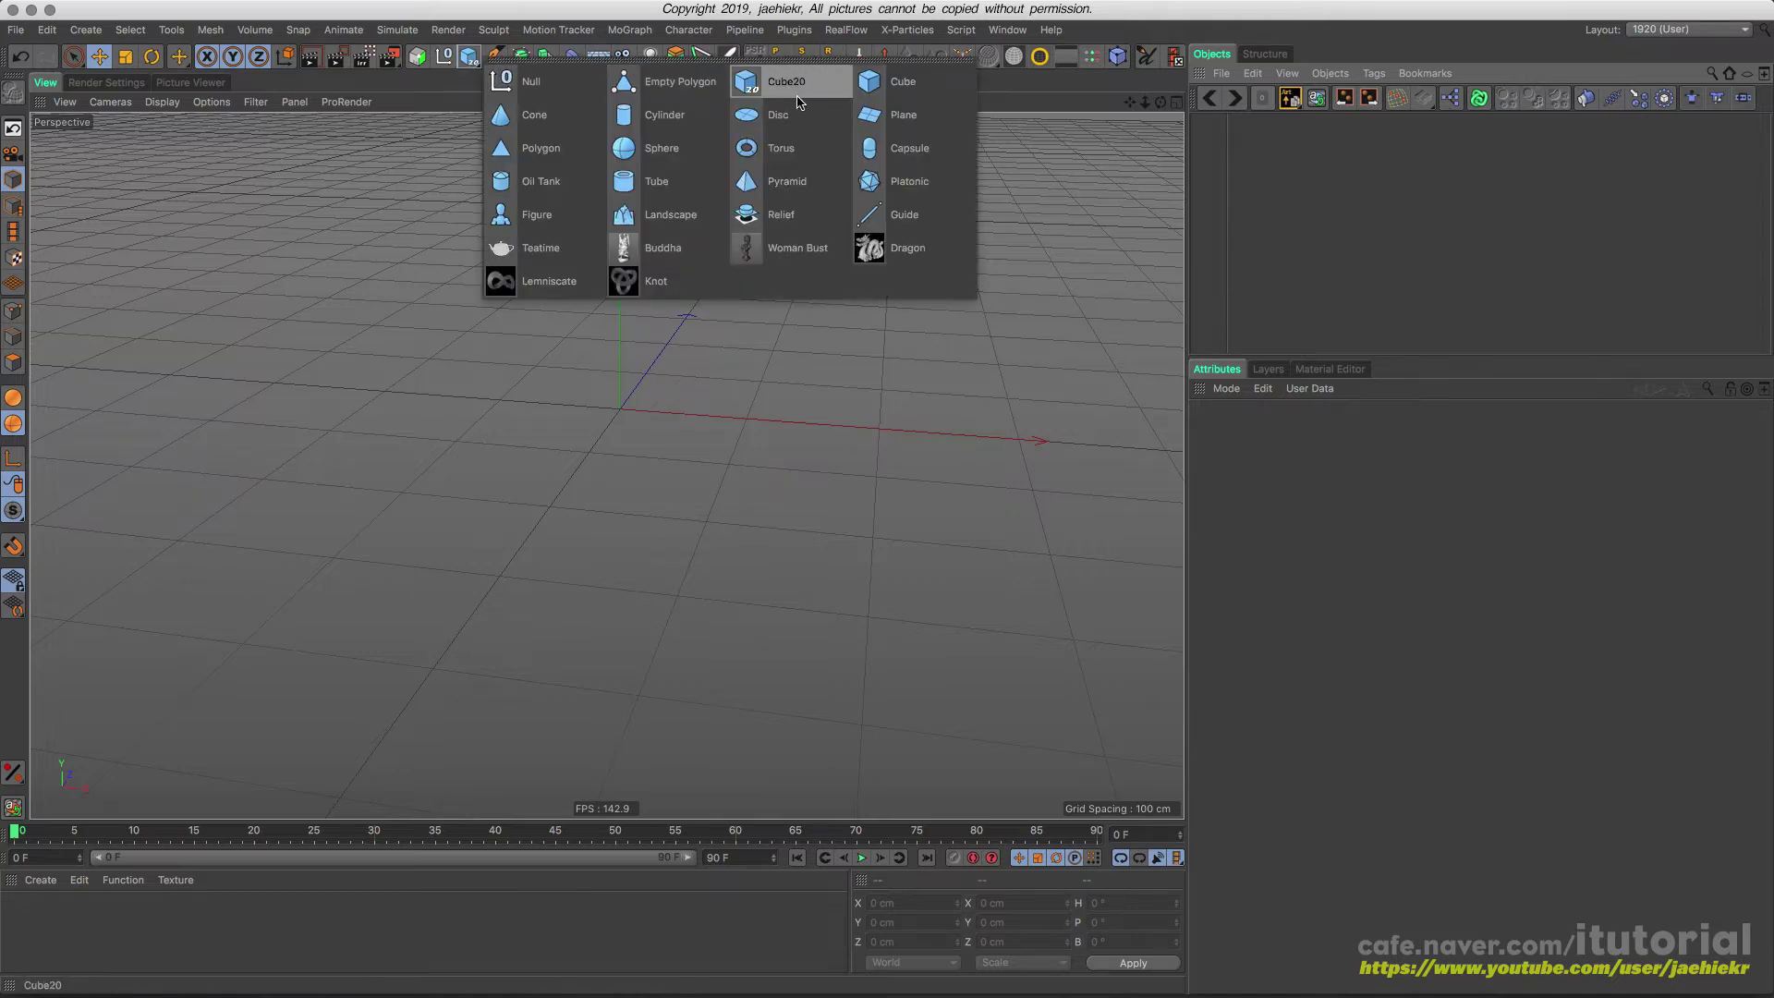
pyautogui.click(661, 115)
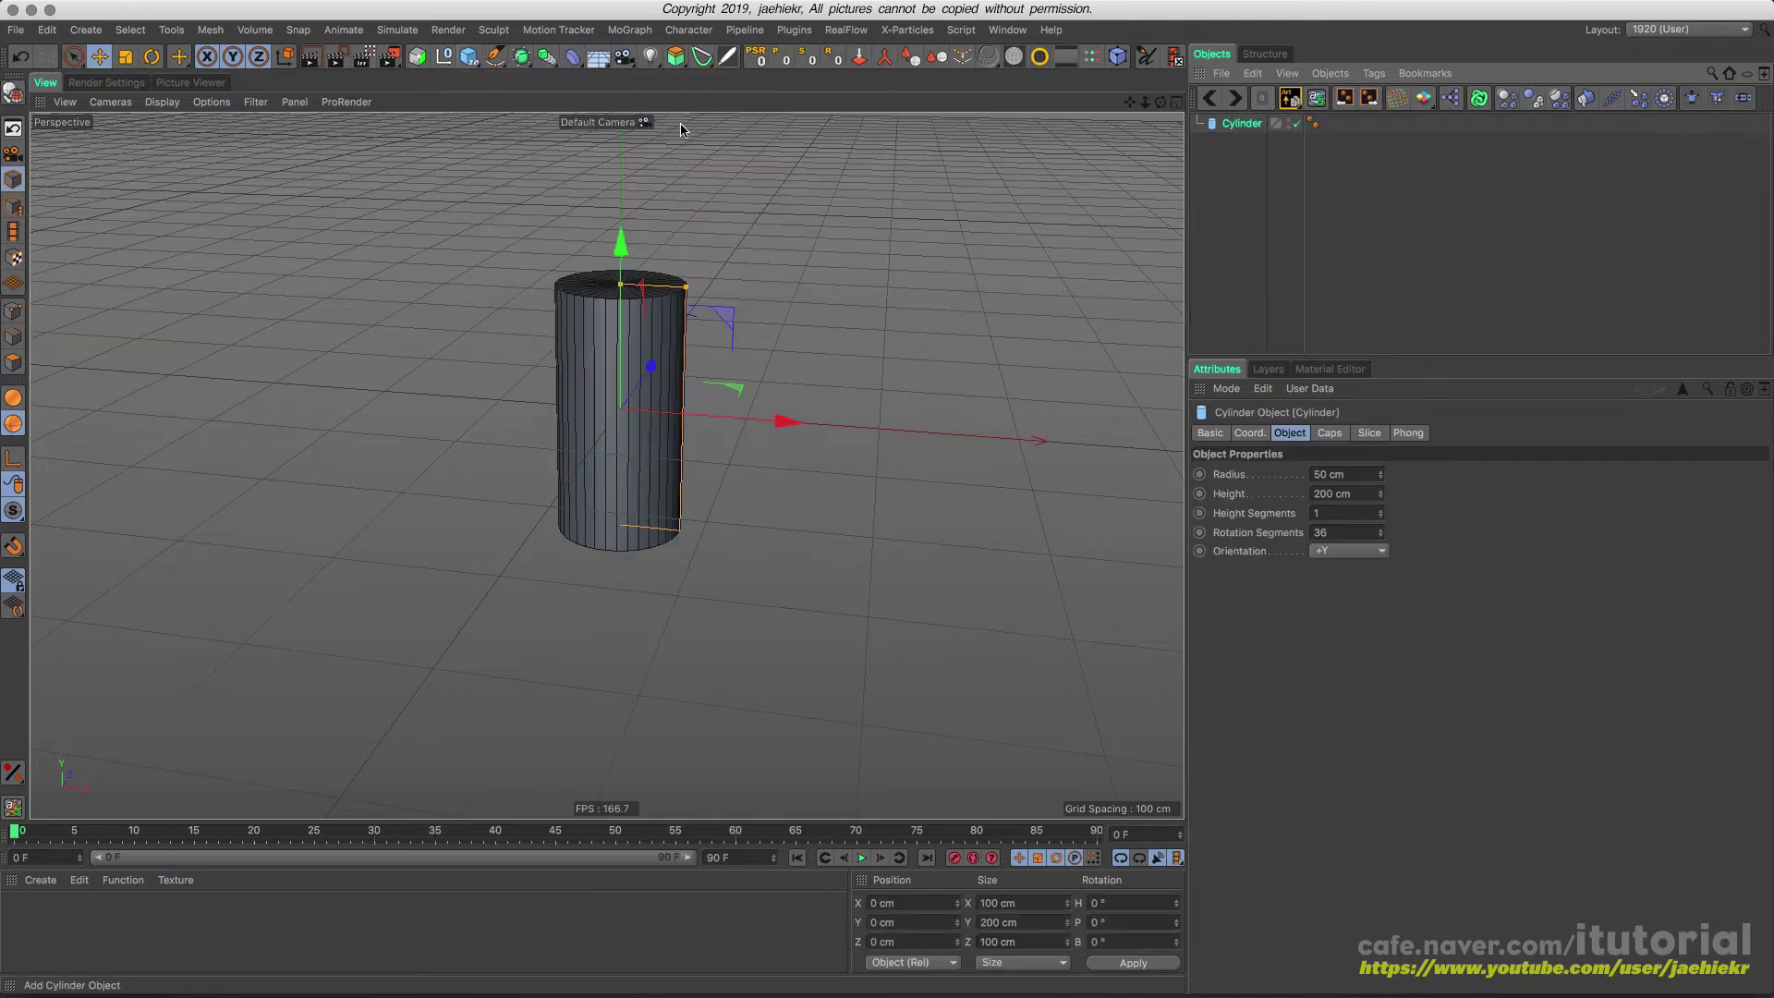
pyautogui.click(1349, 551)
pyautogui.click(1363, 567)
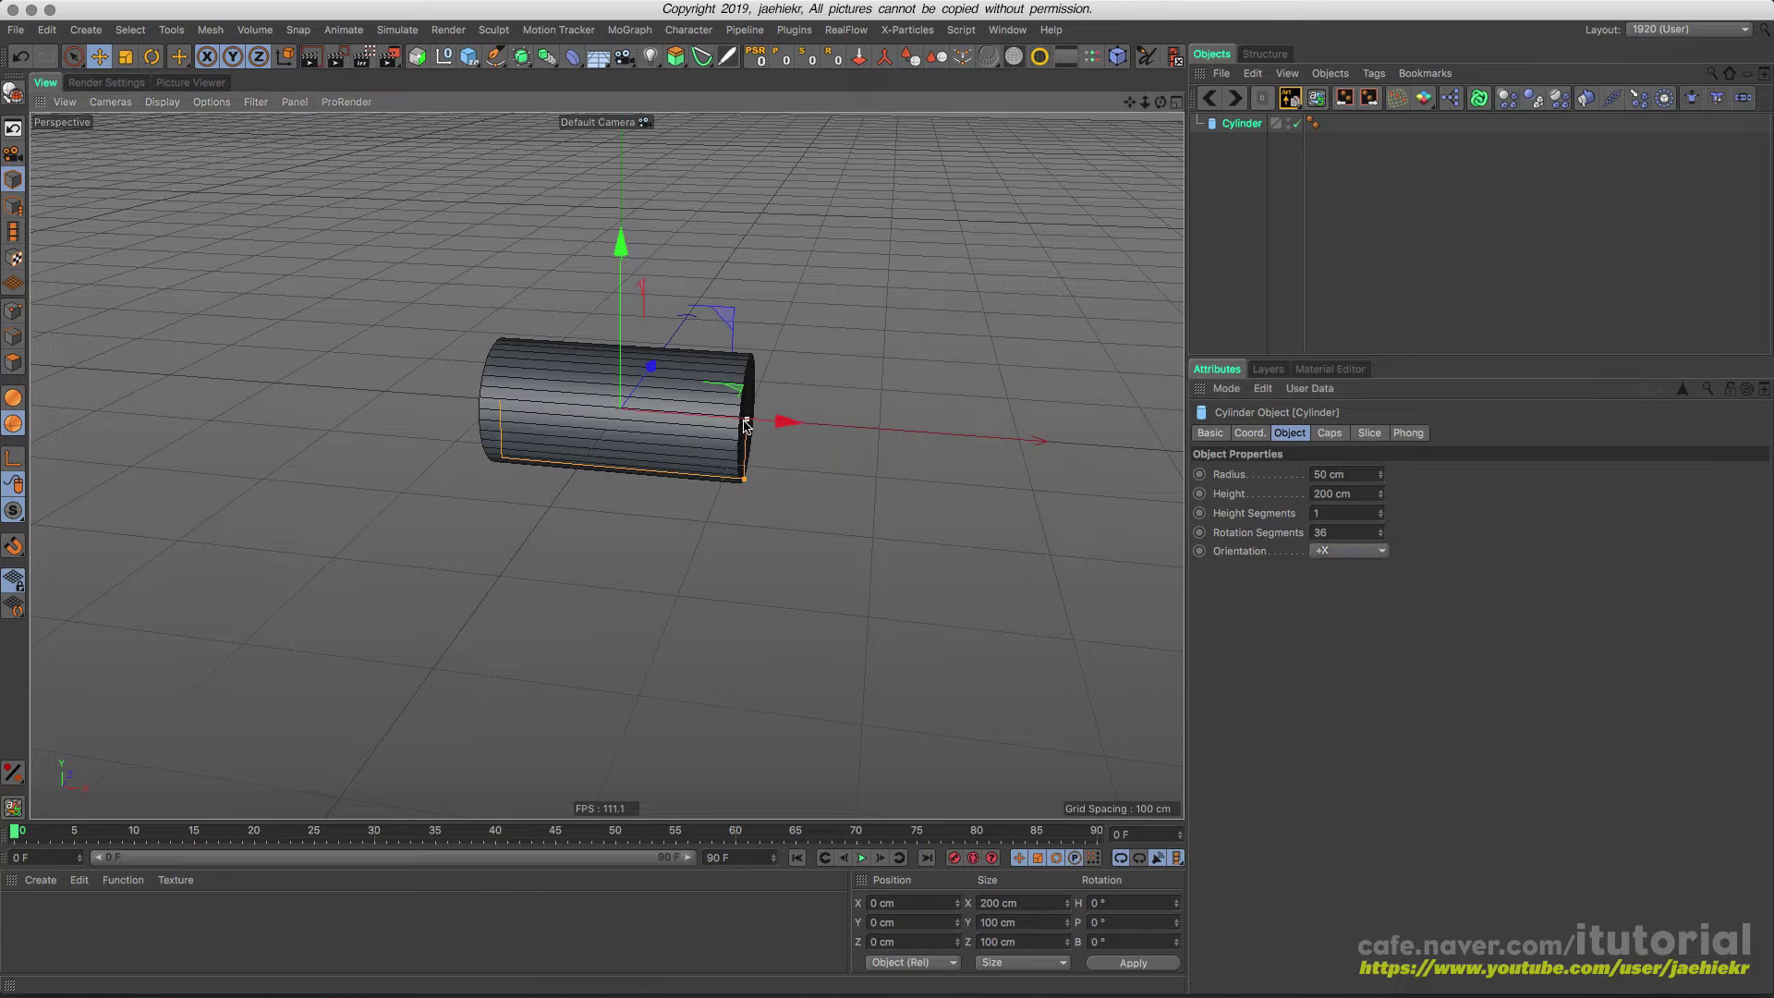
pyautogui.moveTo(730, 425); pyautogui.dragTo(641, 423)
pyautogui.click(1359, 490)
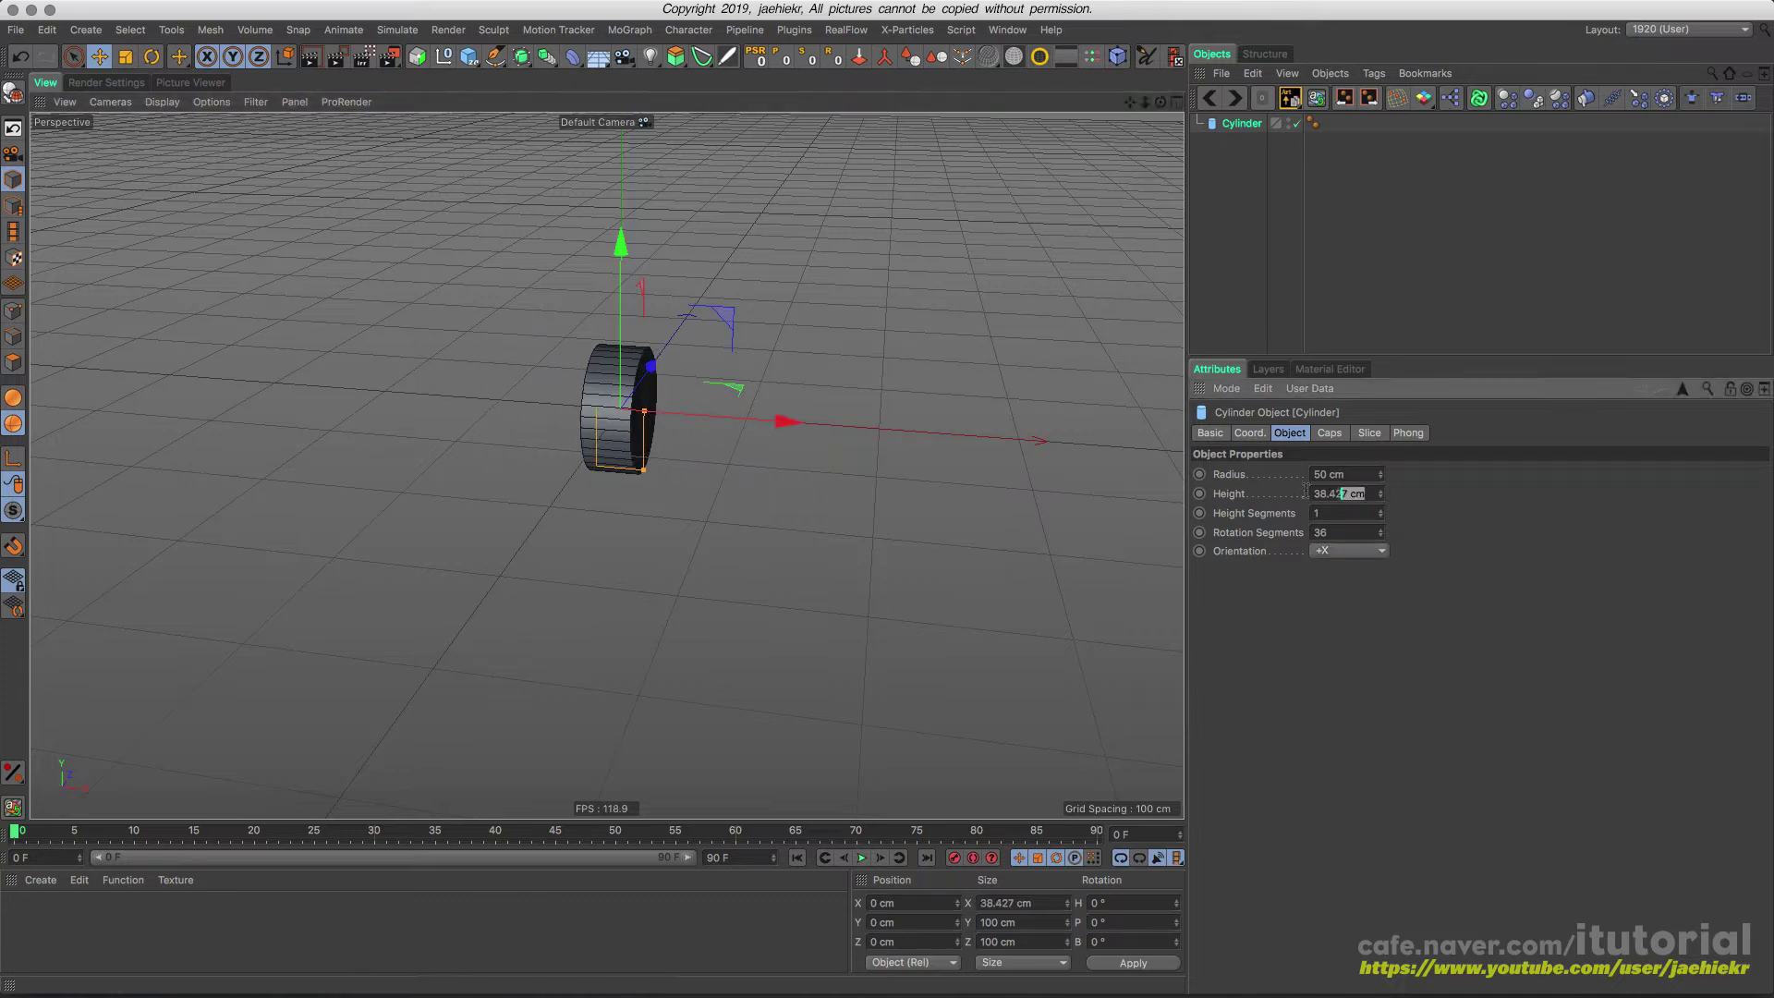
pyautogui.write('40')
pyautogui.press('Return')
# - Move the wheel to X -130 cm and duplicate it, placing the copy at X 130 cm
pyautogui.moveTo(777, 423); pyautogui.dragTo(699, 490)
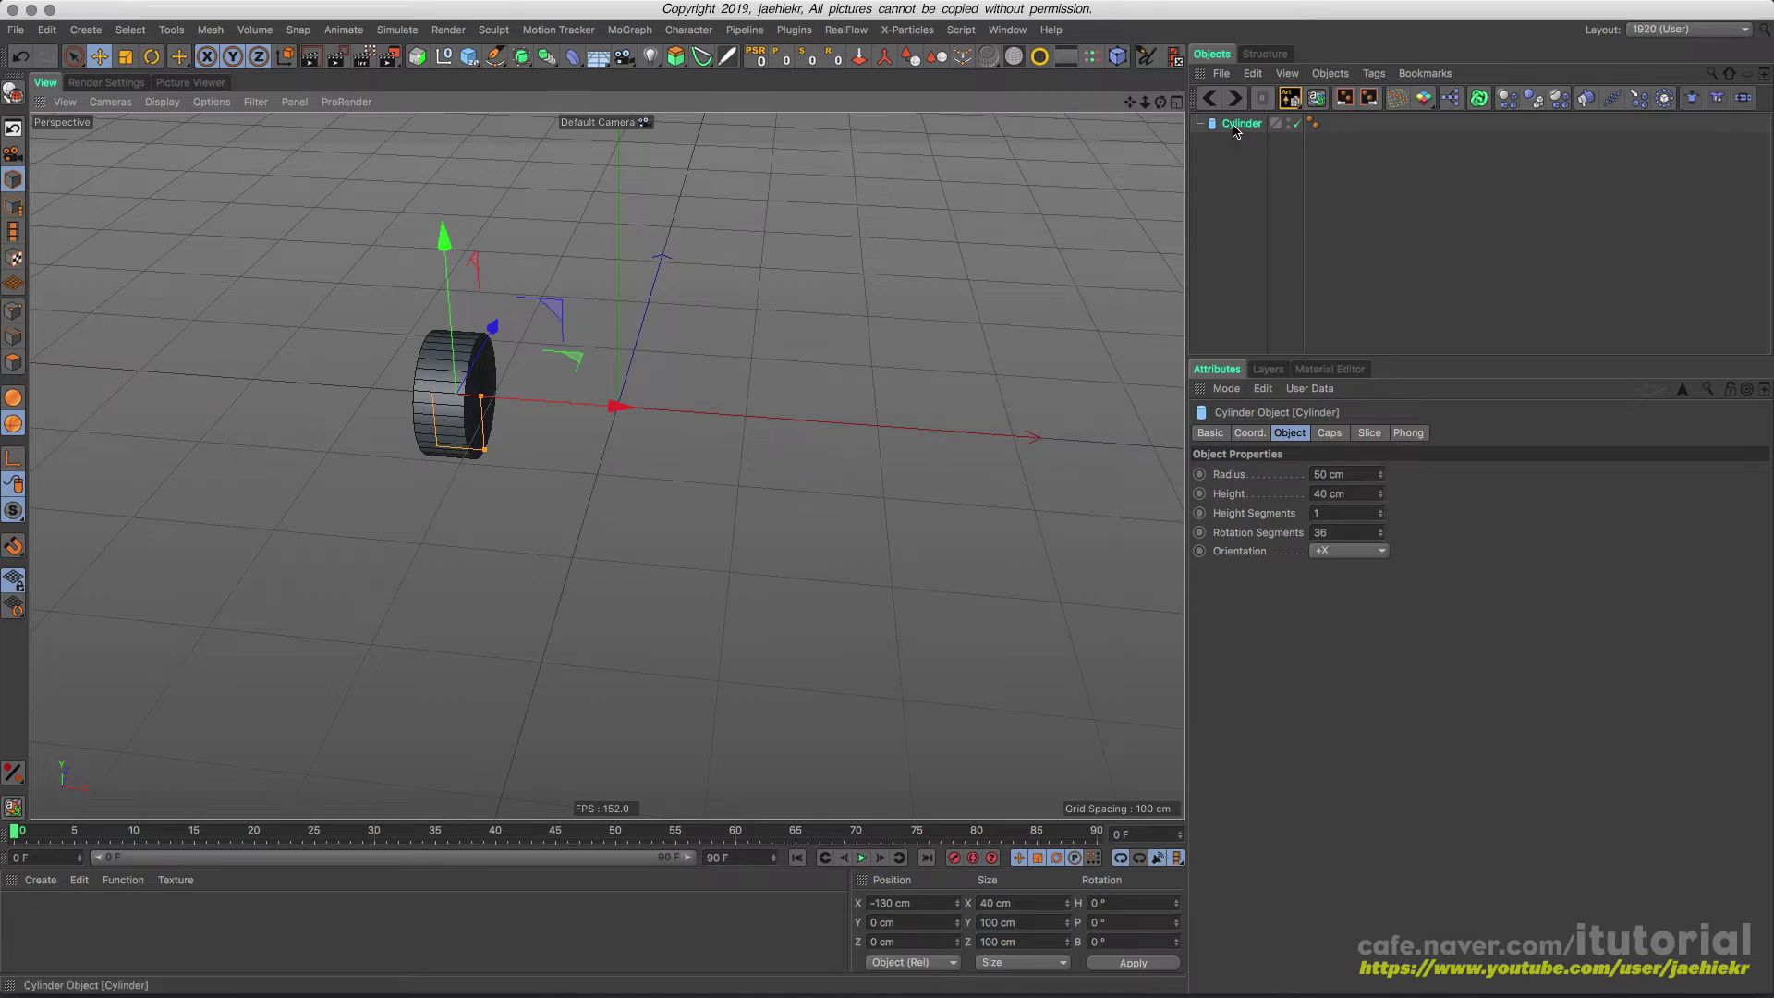
pyautogui.keyDown('ctrl'); pyautogui.moveTo(1236, 128); pyautogui.dragTo(1240, 155); pyautogui.keyUp('ctrl')
pyautogui.click(1252, 436)
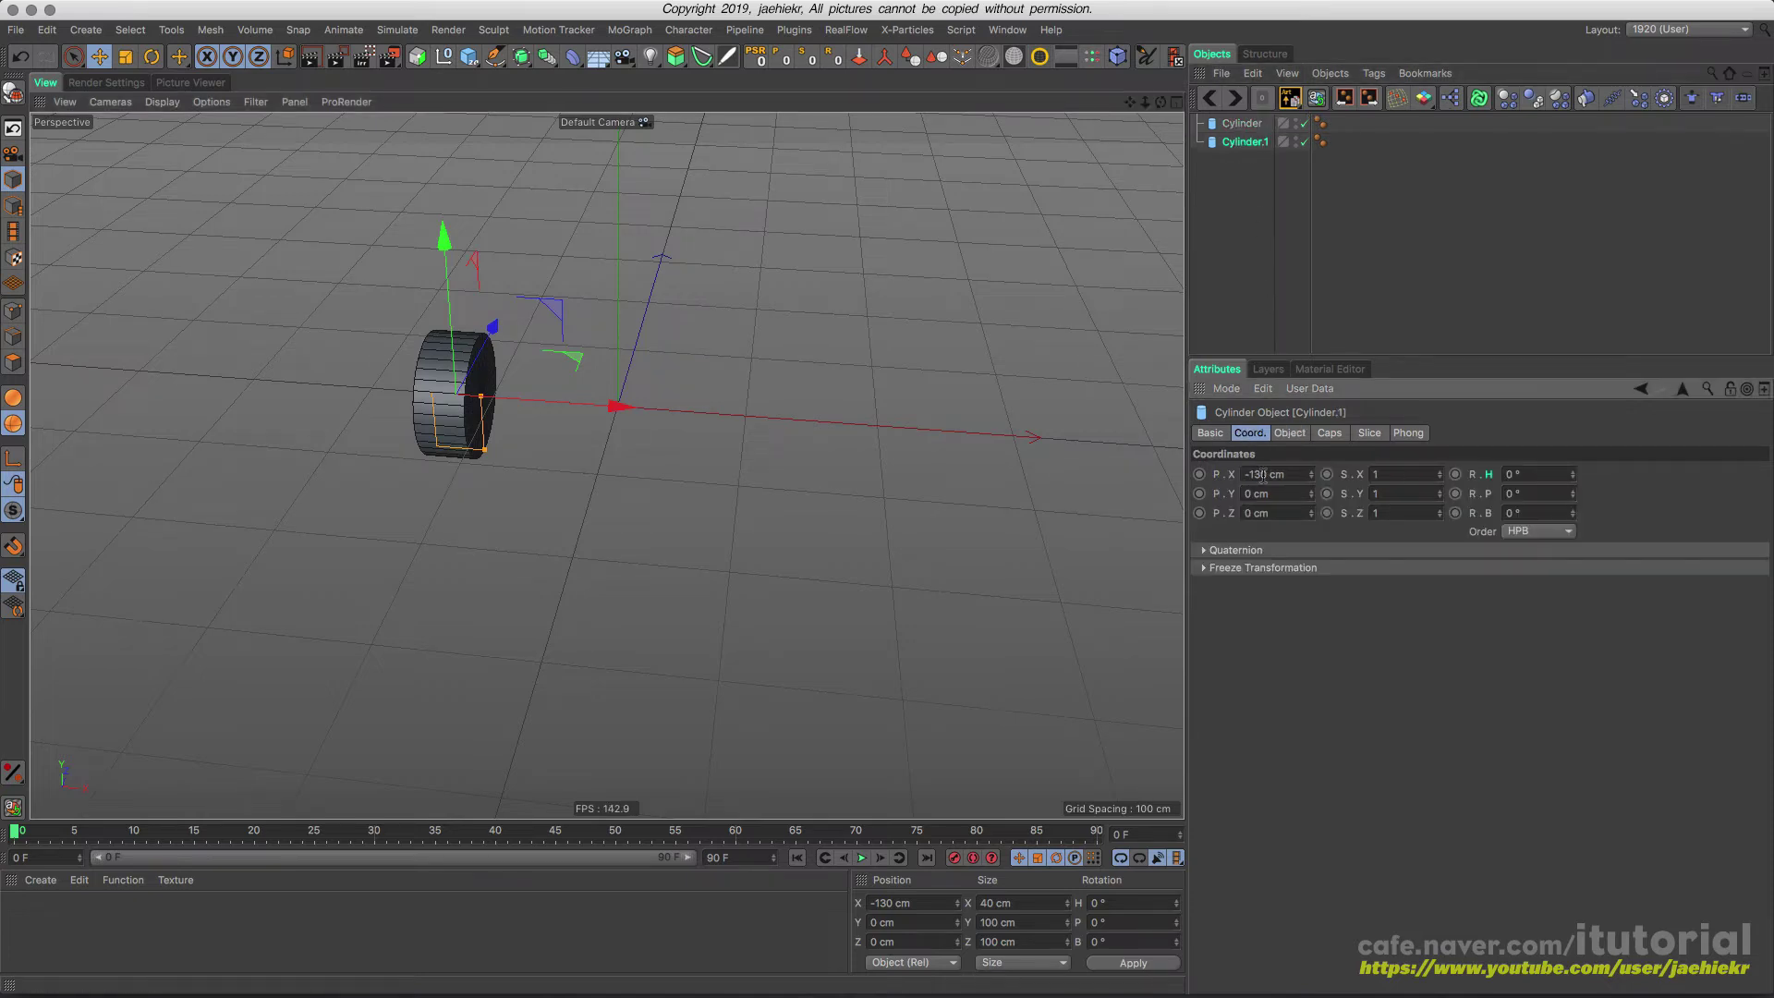
pyautogui.moveTo(1251, 476); pyautogui.dragTo(1205, 493)
pyautogui.press('BackSpace')
pyautogui.press('Return')
# - Rename the two wheel cylinders to left and right according to their side
pyautogui.click(1243, 124)
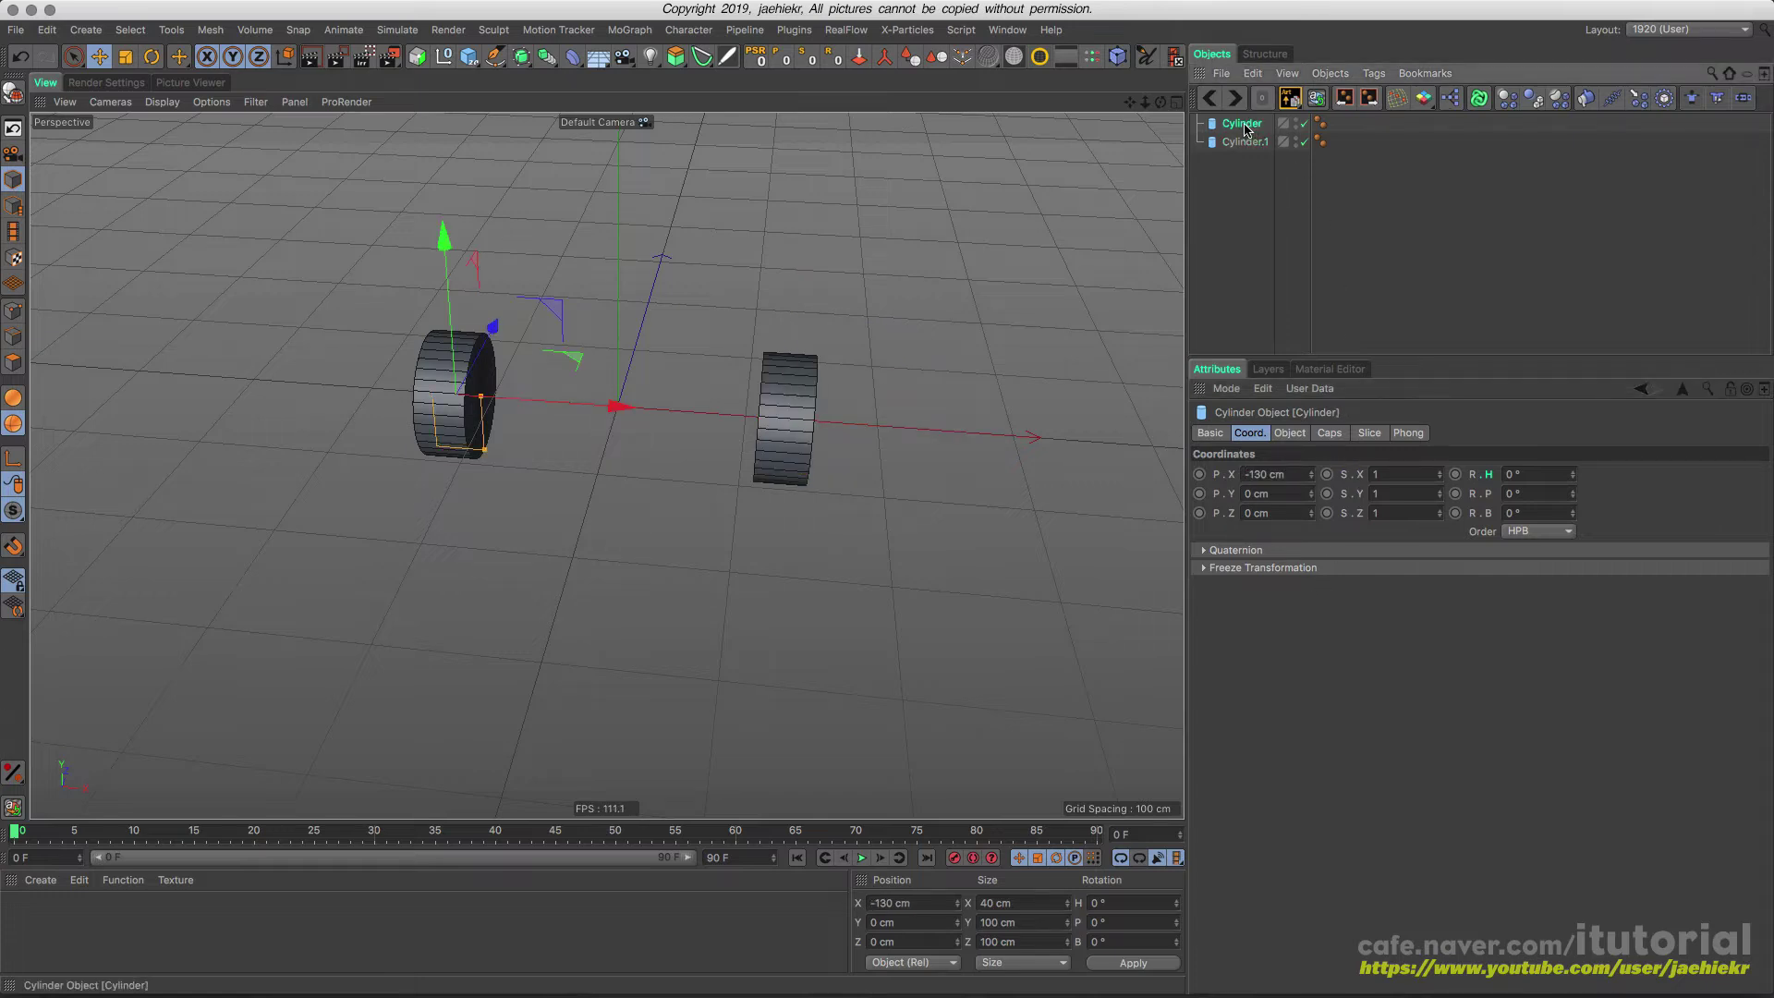
pyautogui.doubleClick(1242, 124)
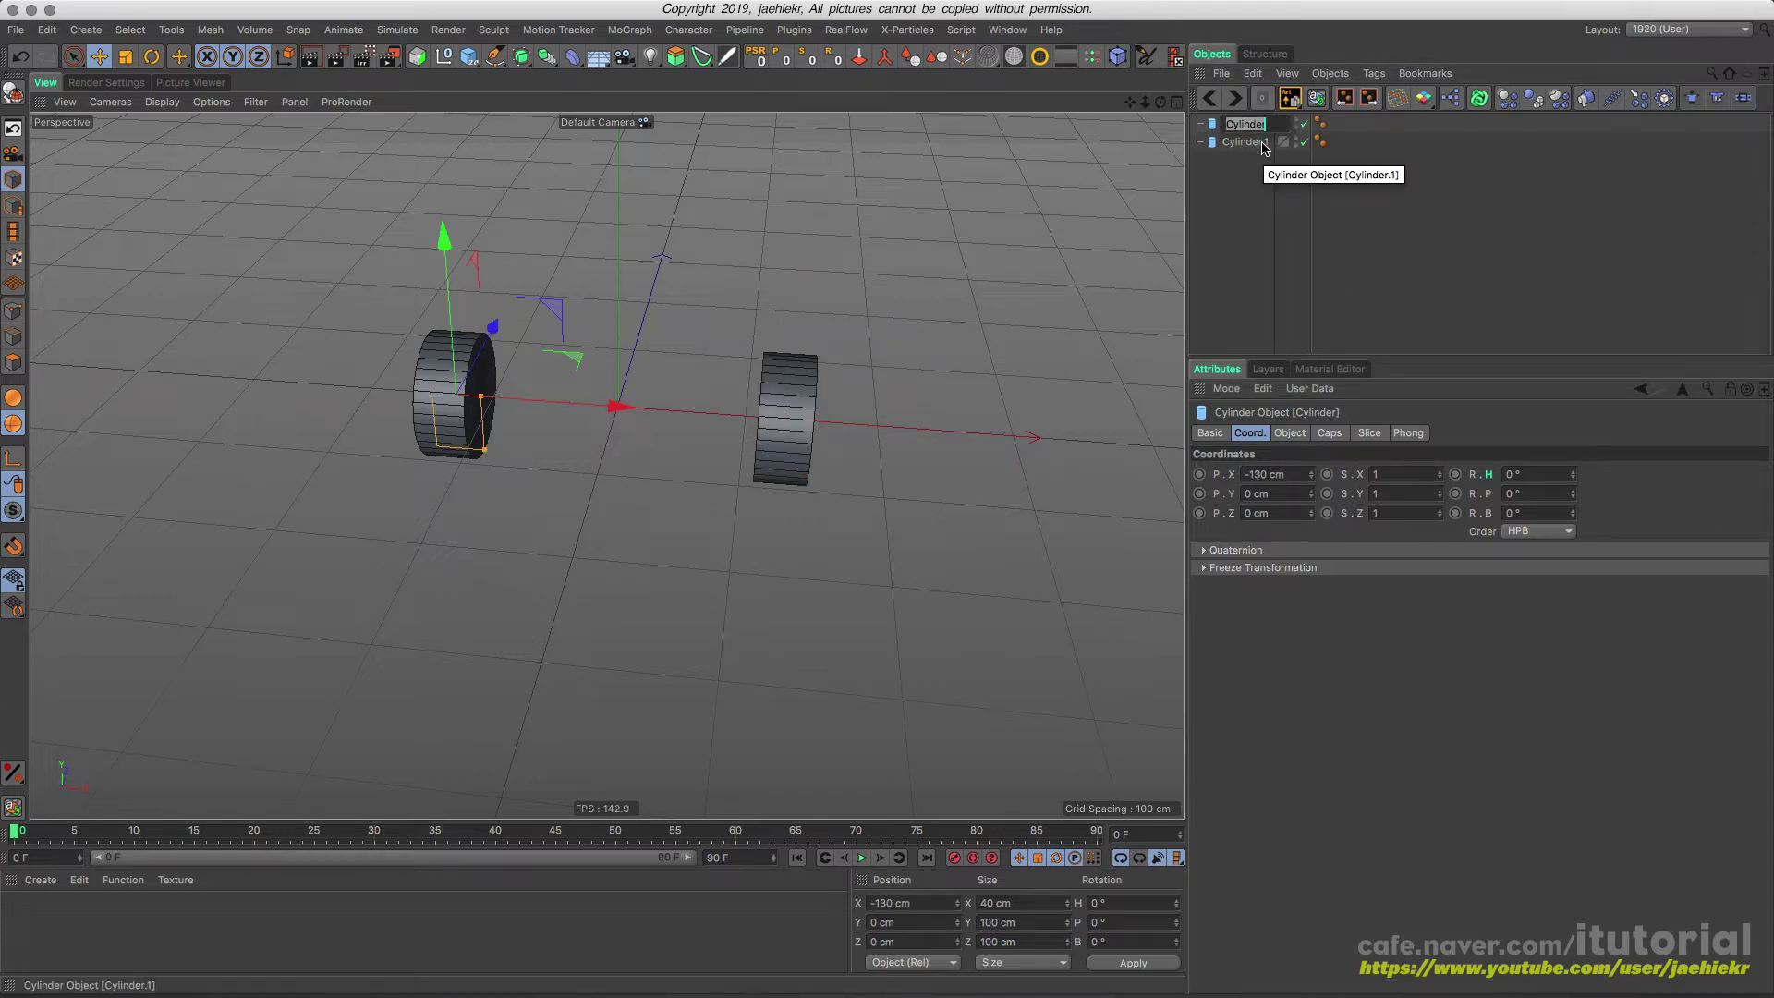
pyautogui.press('BackSpace')
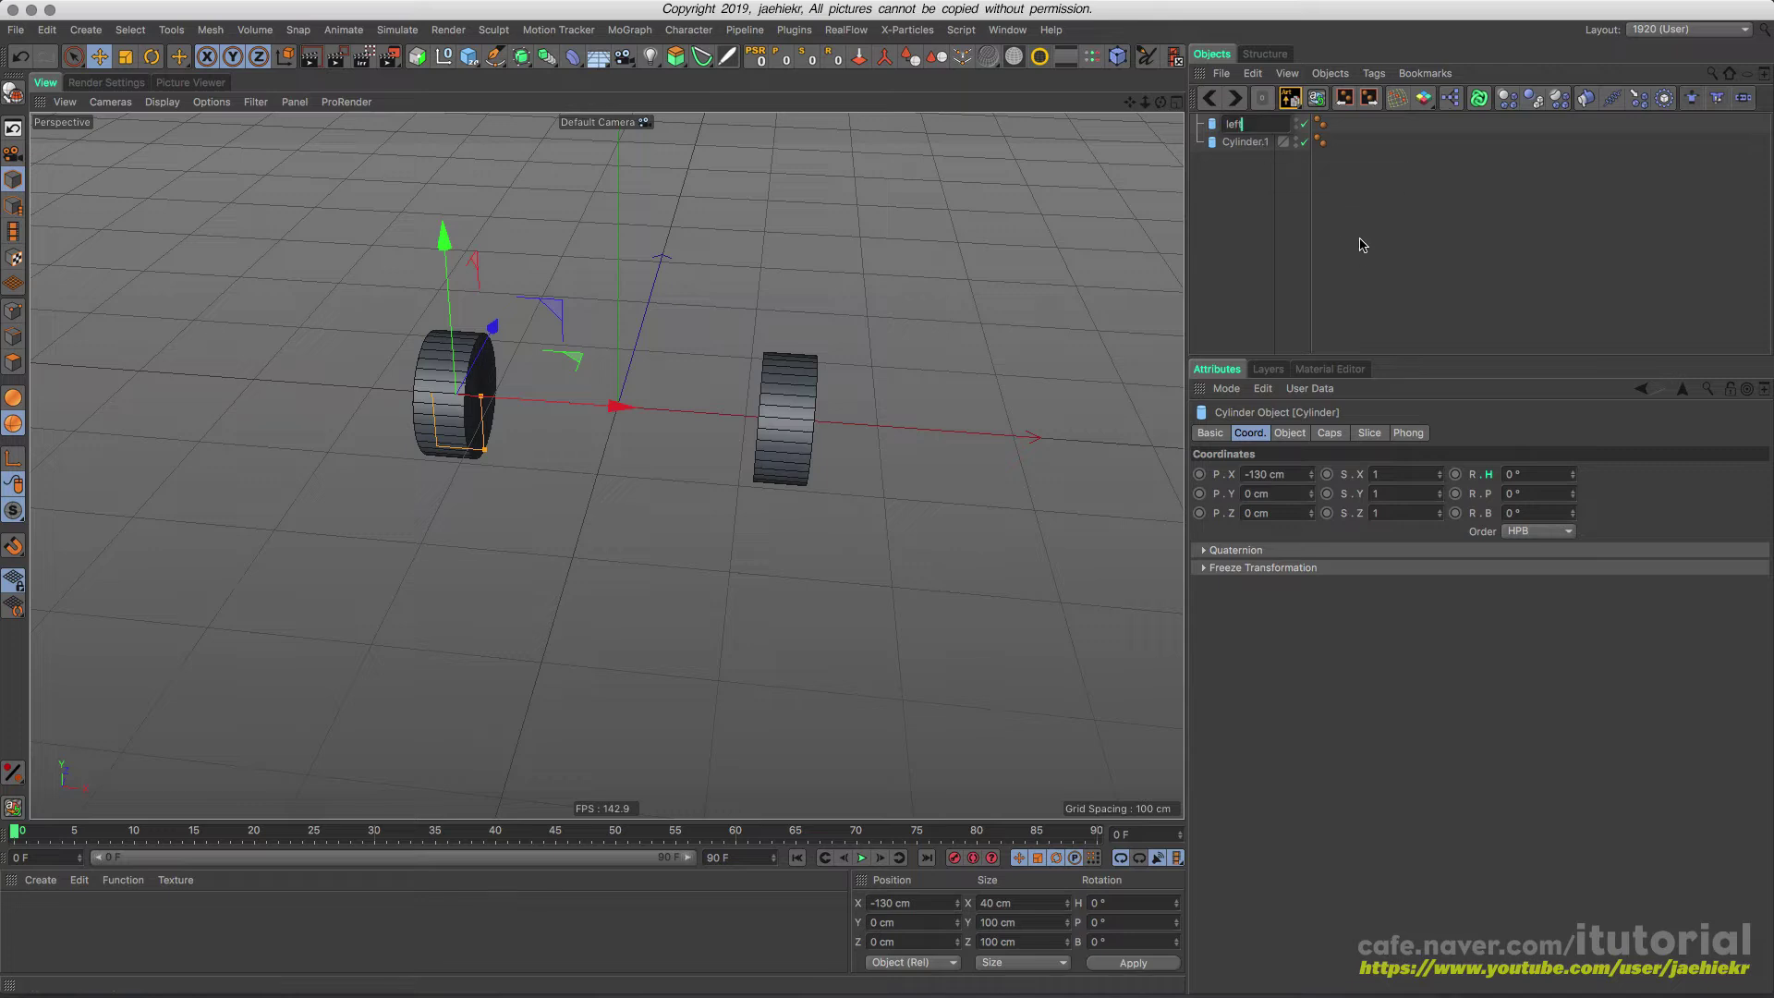
pyautogui.press('Tab')
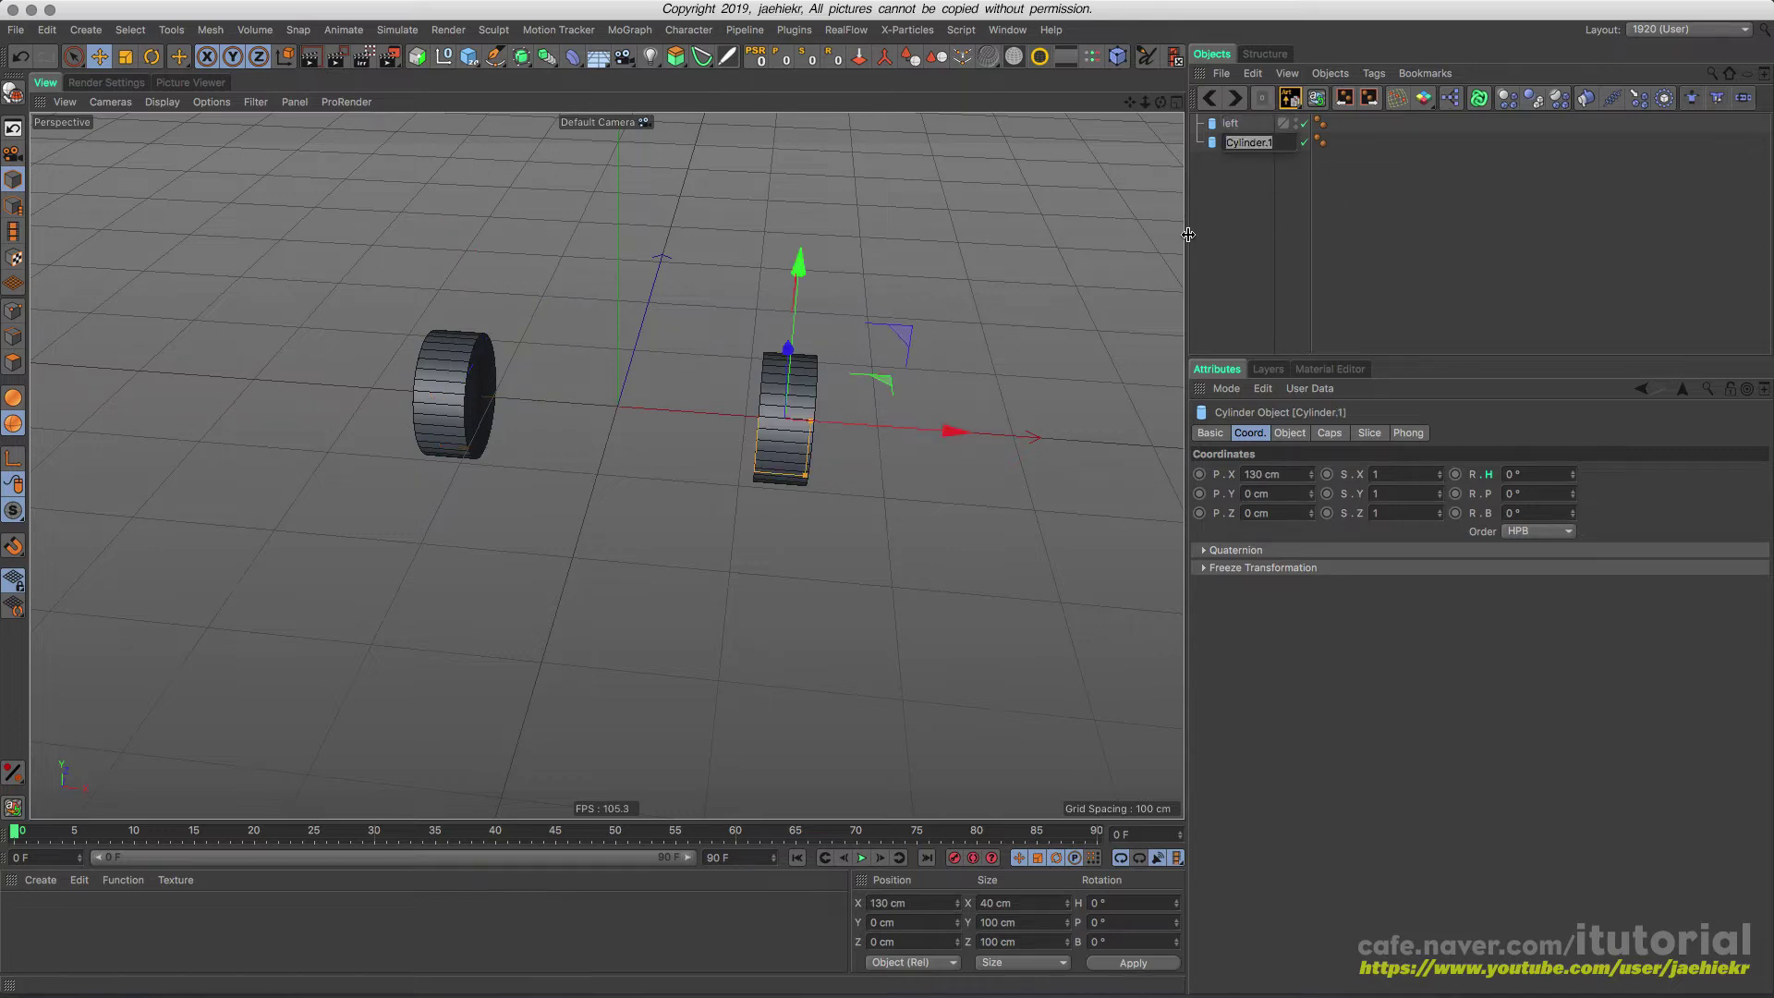
pyautogui.write('right')
pyautogui.press('Return')
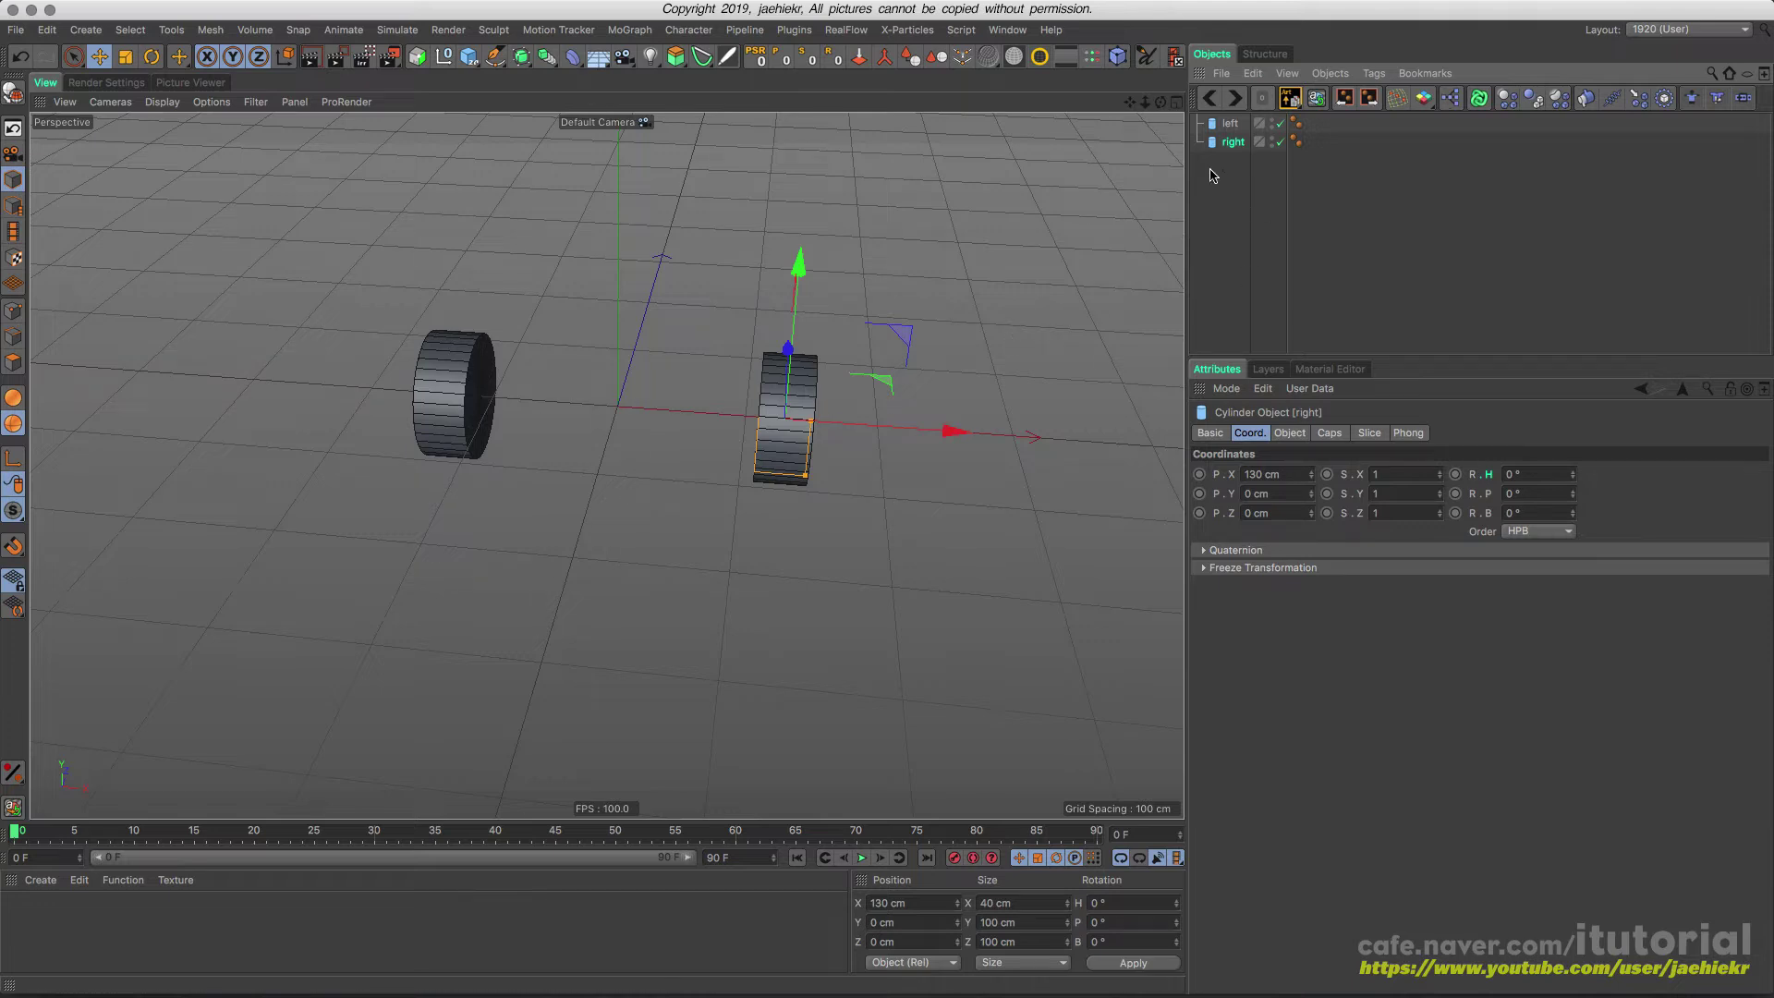
# - Show the scene in the top view and add a null object named xp
pyautogui.keyDown('alt'); pyautogui.moveTo(702, 416); pyautogui.dragTo(712, 455); pyautogui.keyUp('alt')
pyautogui.press('F2')
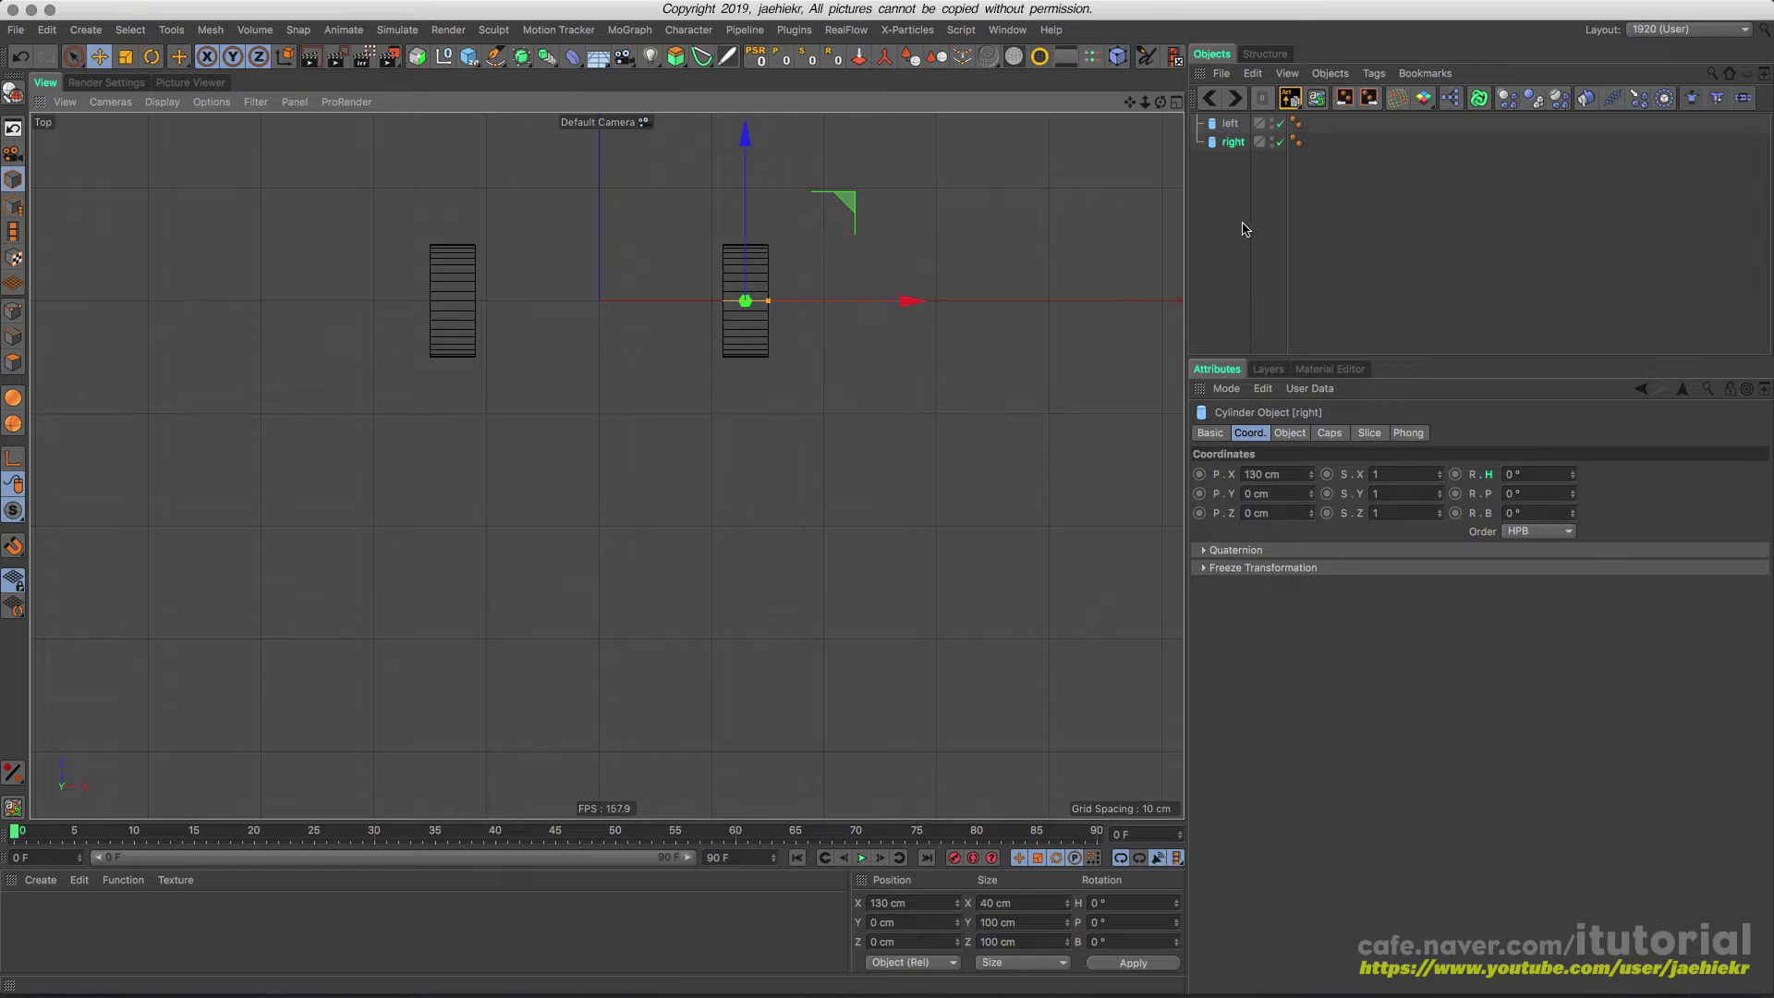
pyautogui.click(1223, 195)
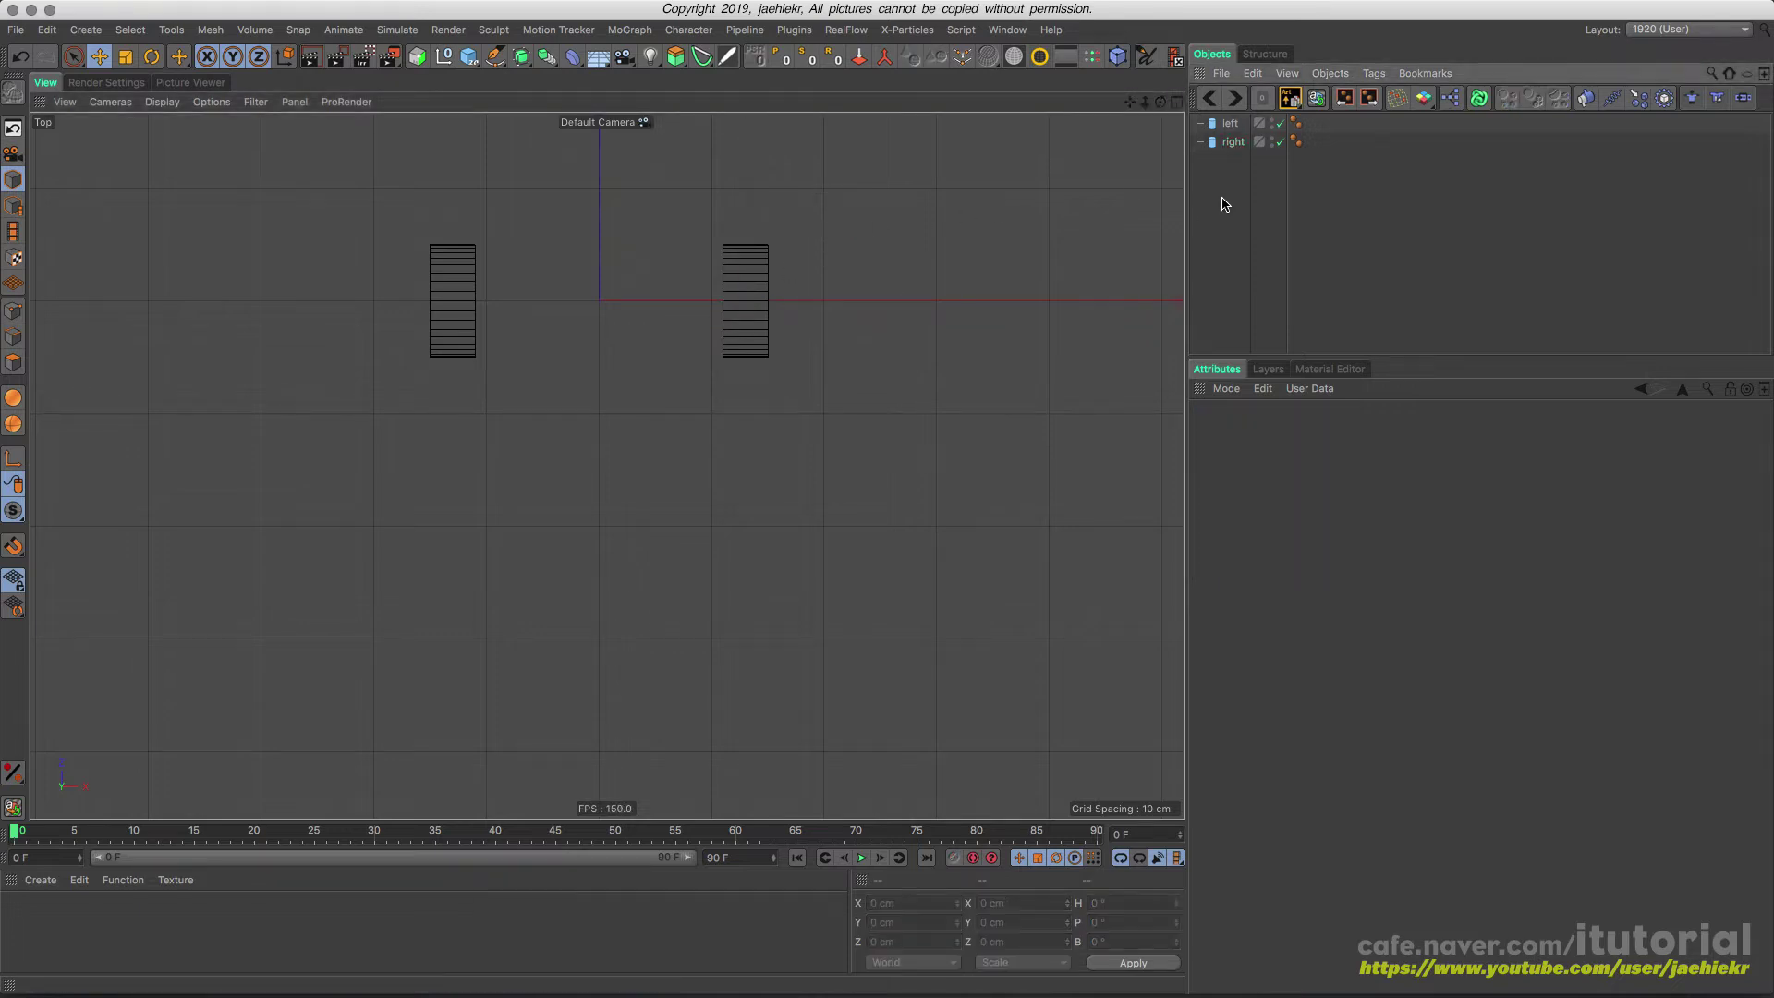
pyautogui.click(447, 61)
pyautogui.doubleClick(1232, 124)
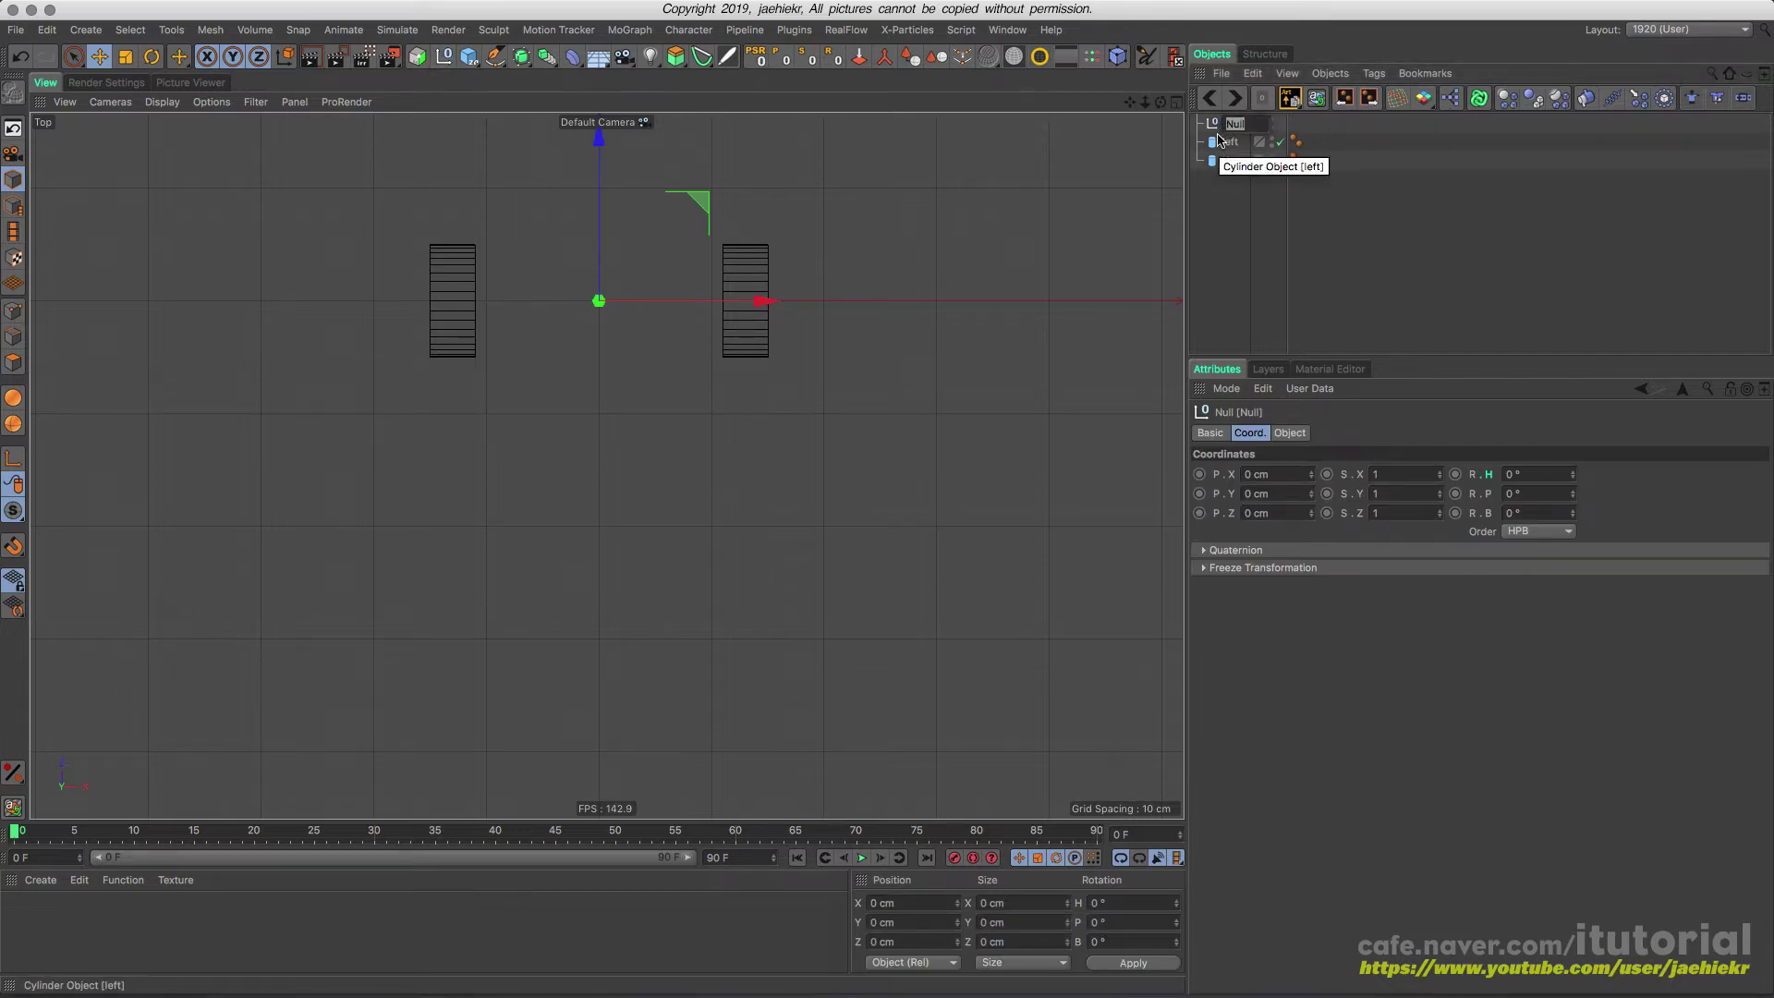
pyautogui.write('xp')
pyautogui.press('Return')
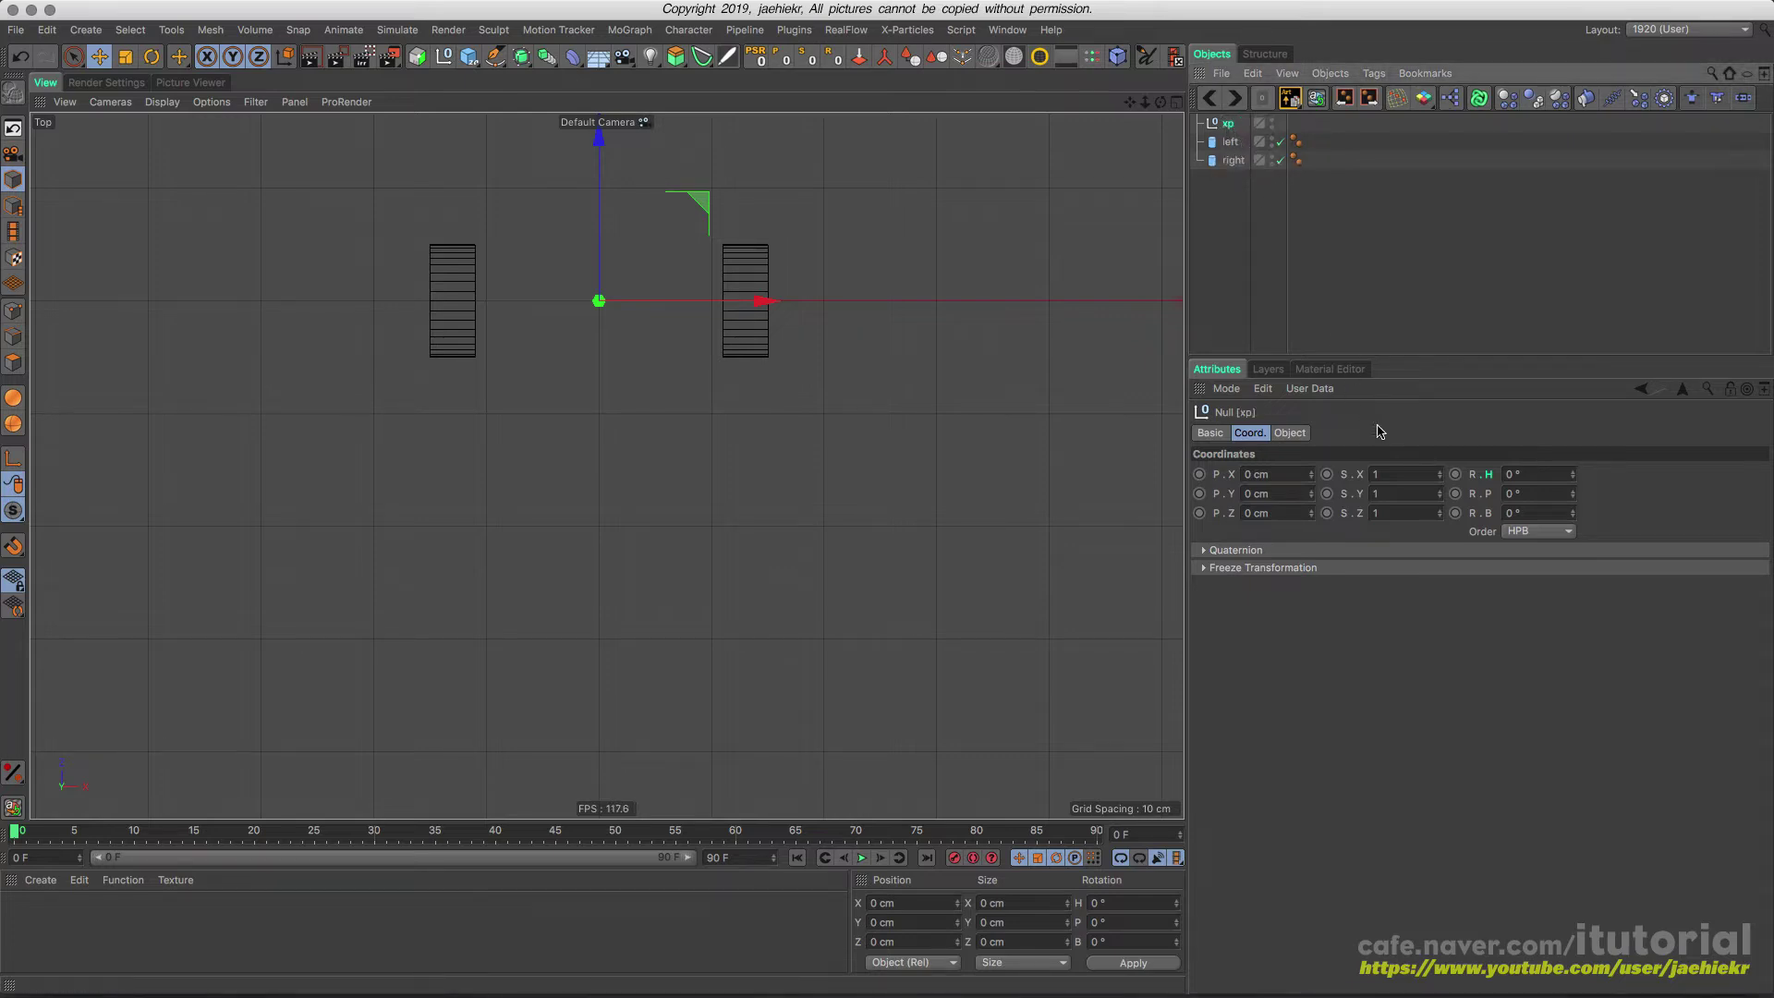
# - Add a user data entry to the xp null and set its interface to Float Slider
pyautogui.click(1310, 388)
pyautogui.click(1316, 429)
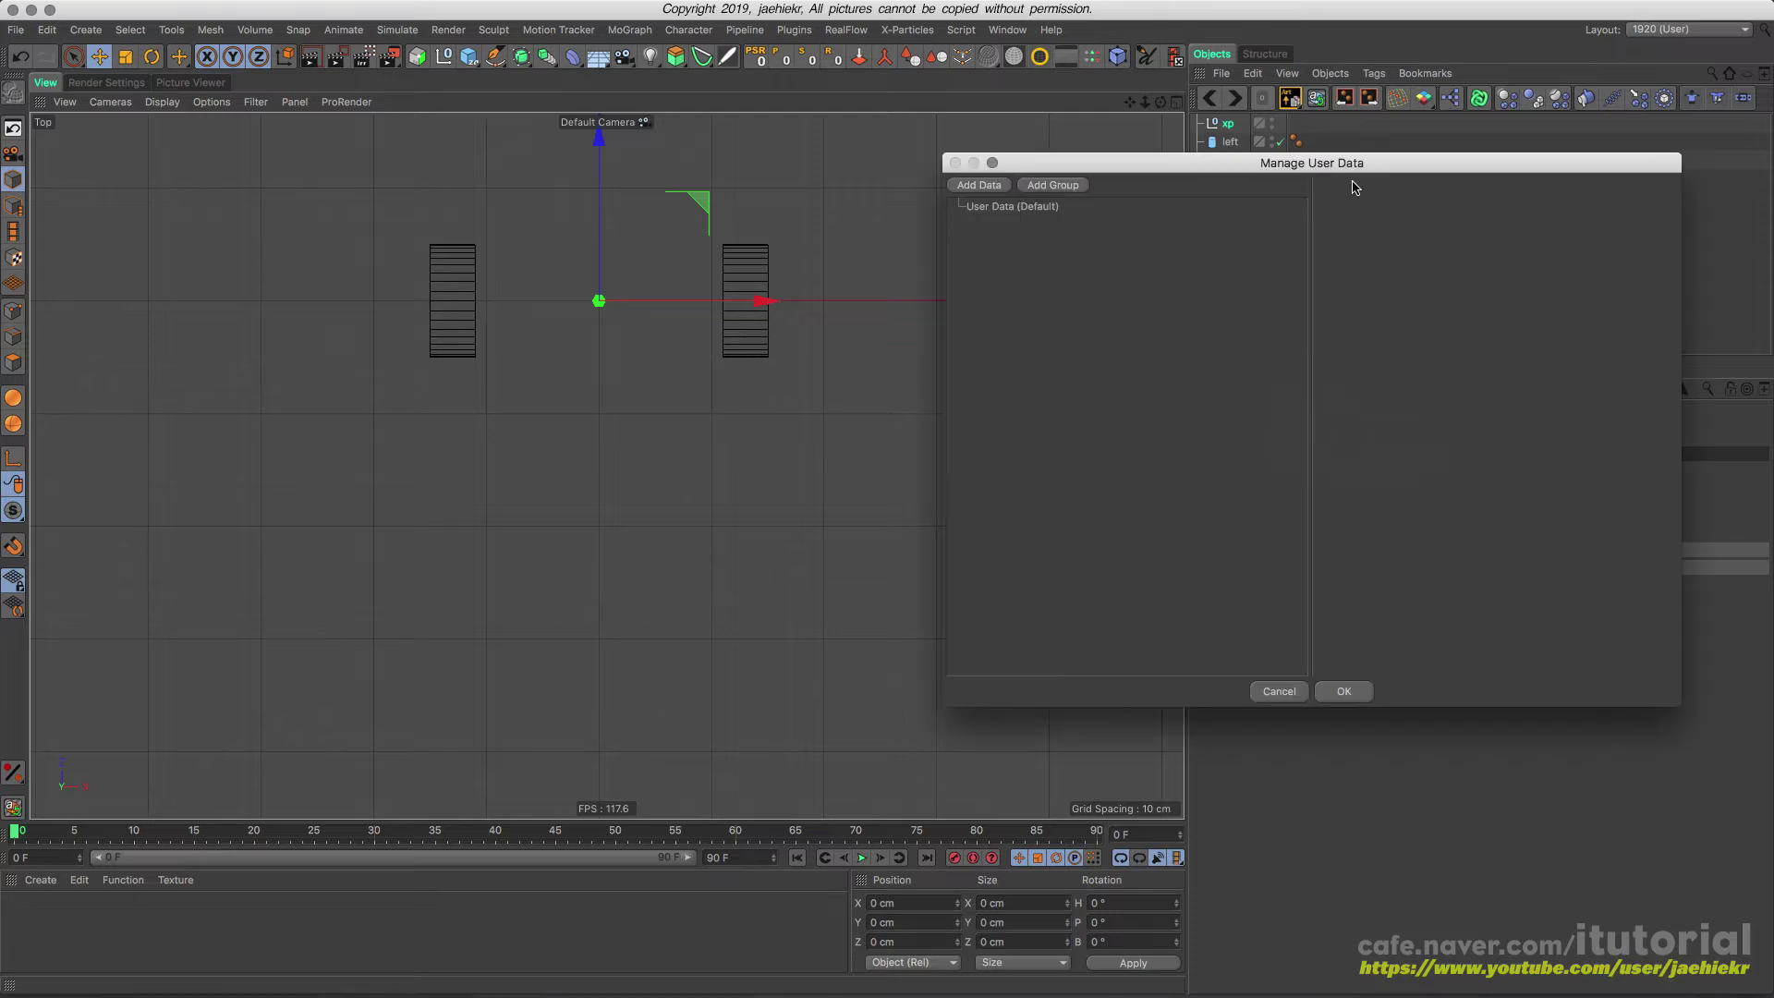
pyautogui.moveTo(1344, 166); pyautogui.dragTo(916, 299)
pyautogui.click(575, 305)
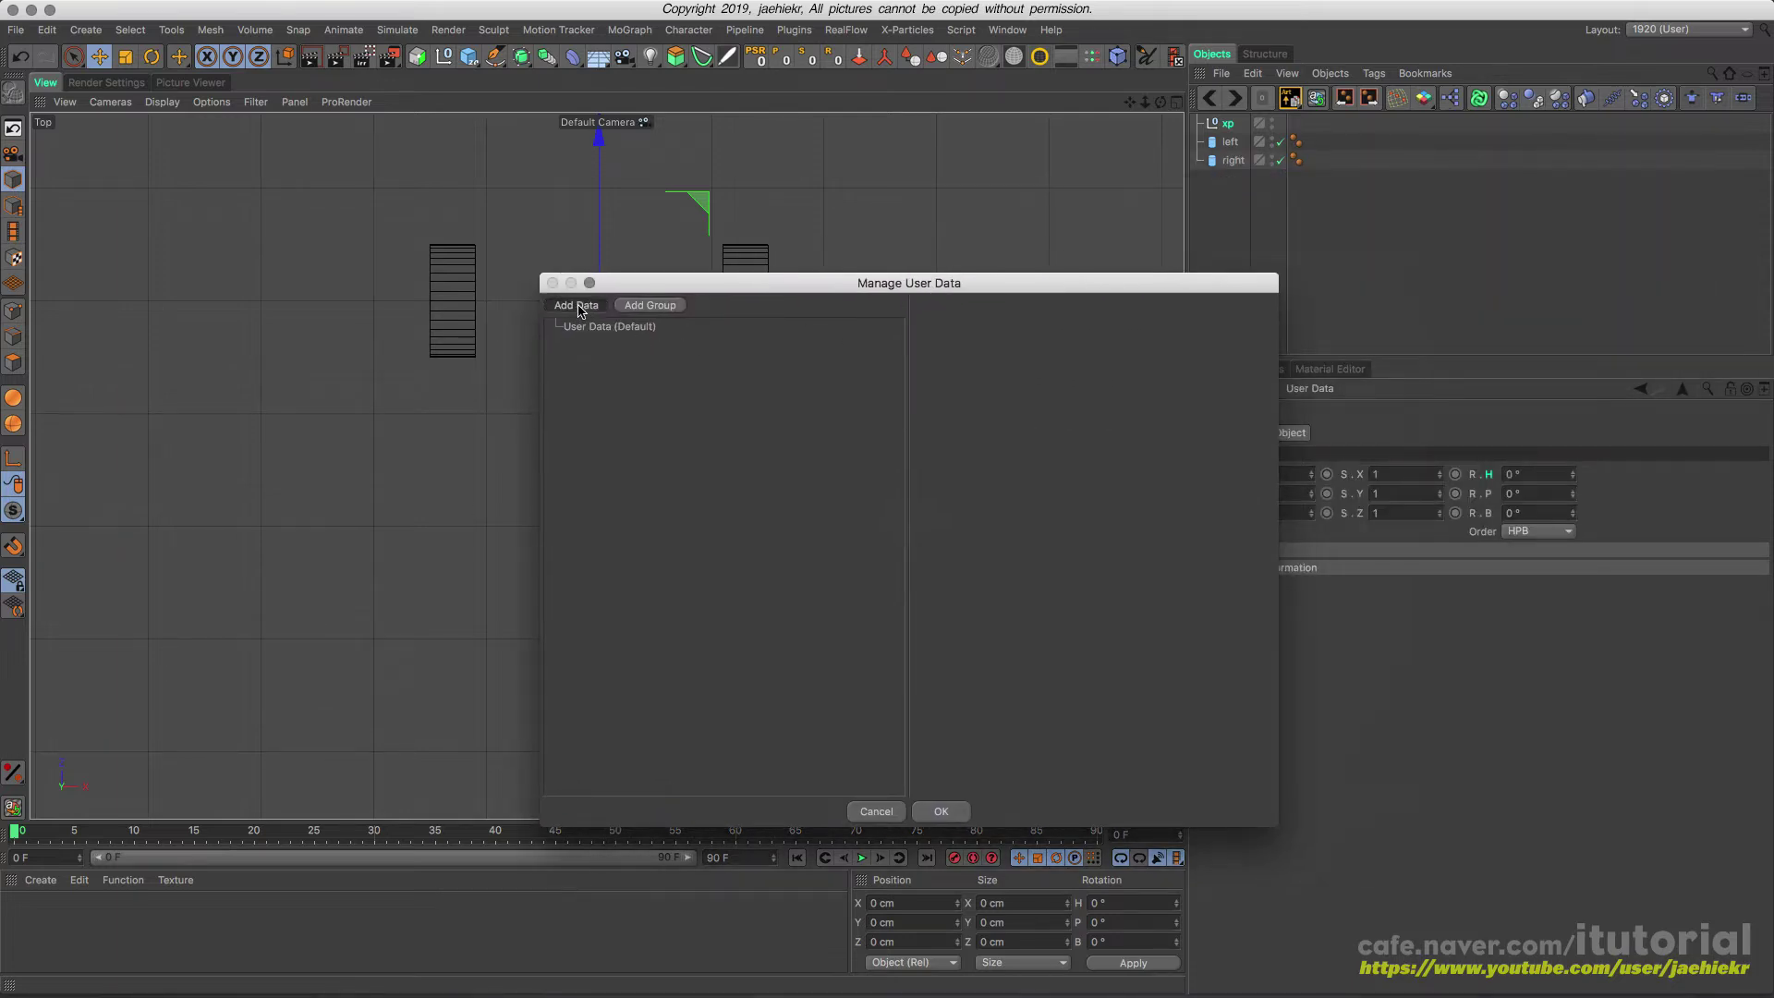
pyautogui.doubleClick(1033, 347)
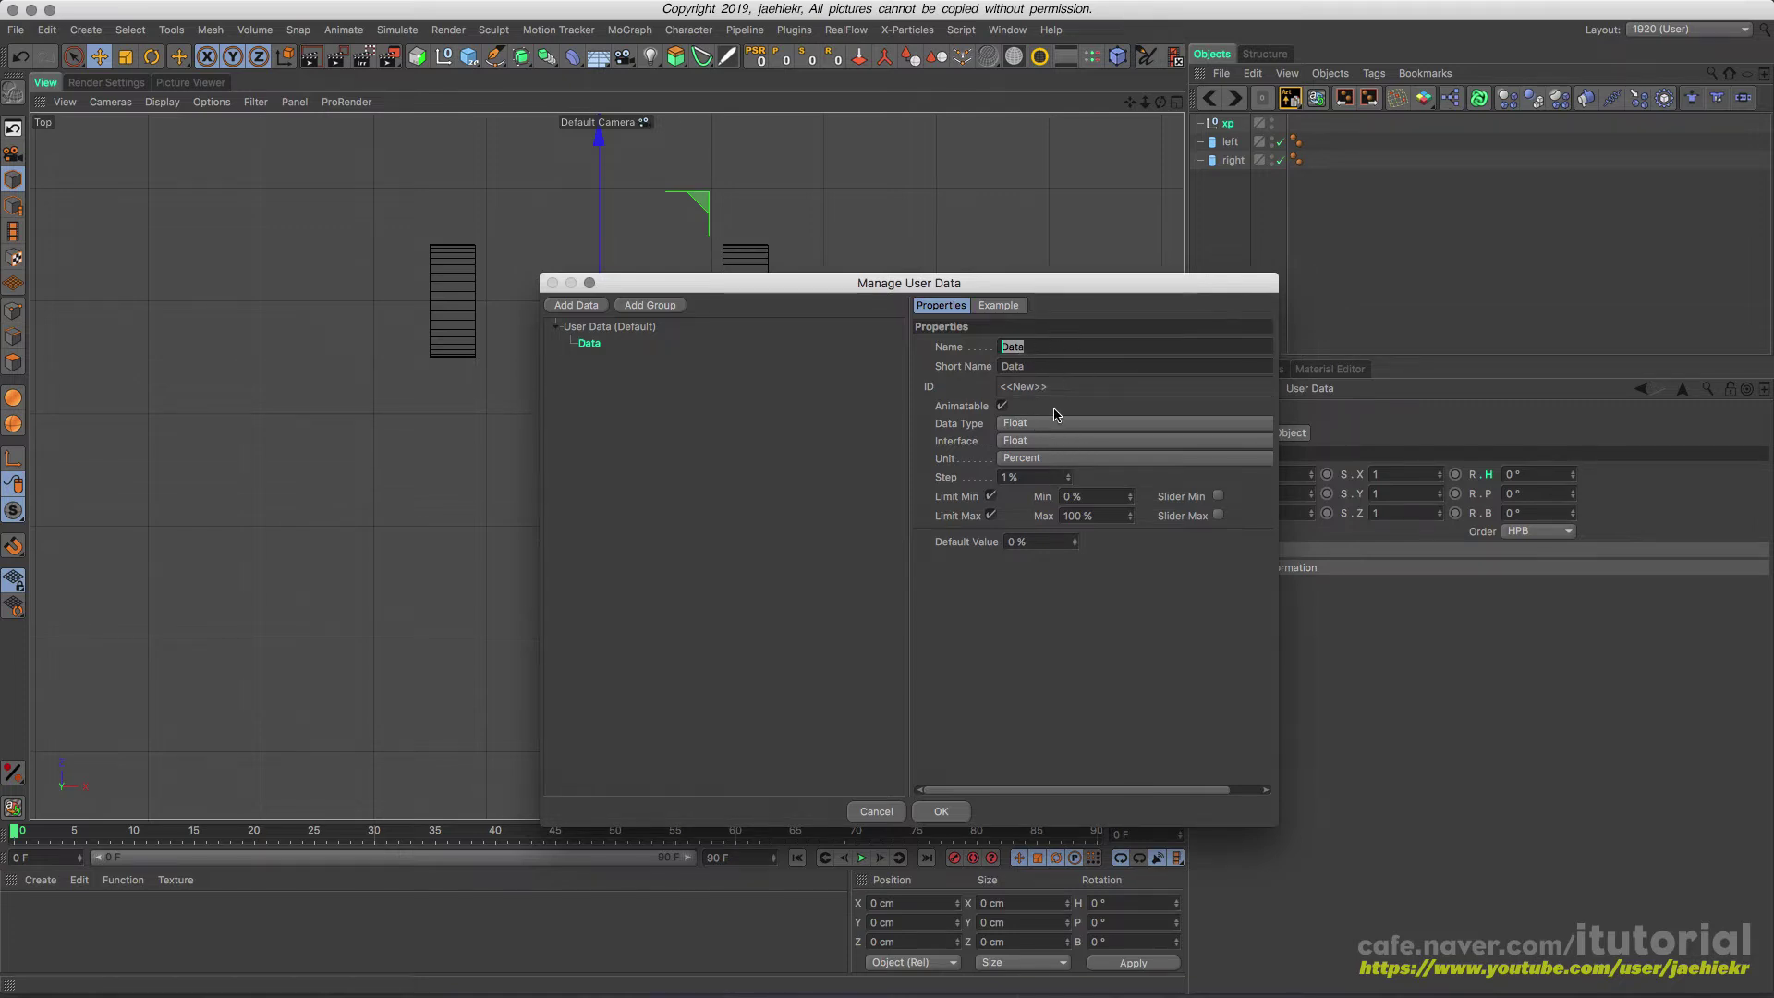
pyautogui.click(1065, 443)
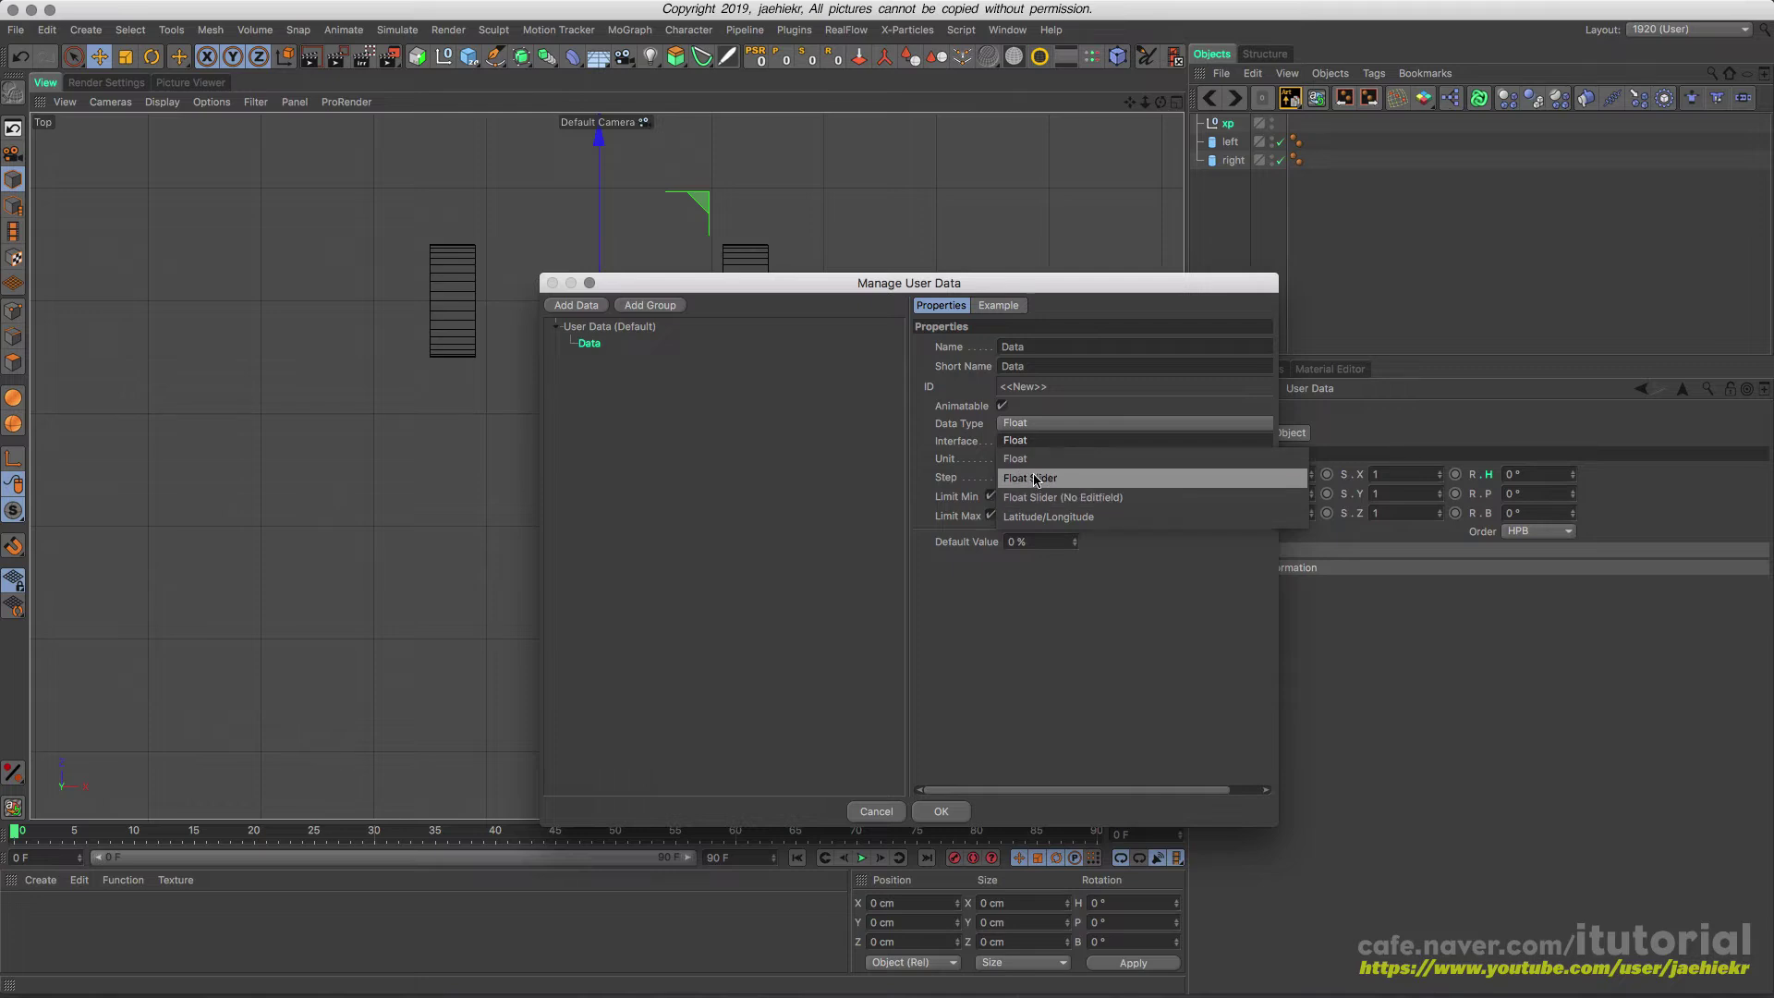
pyautogui.click(1053, 478)
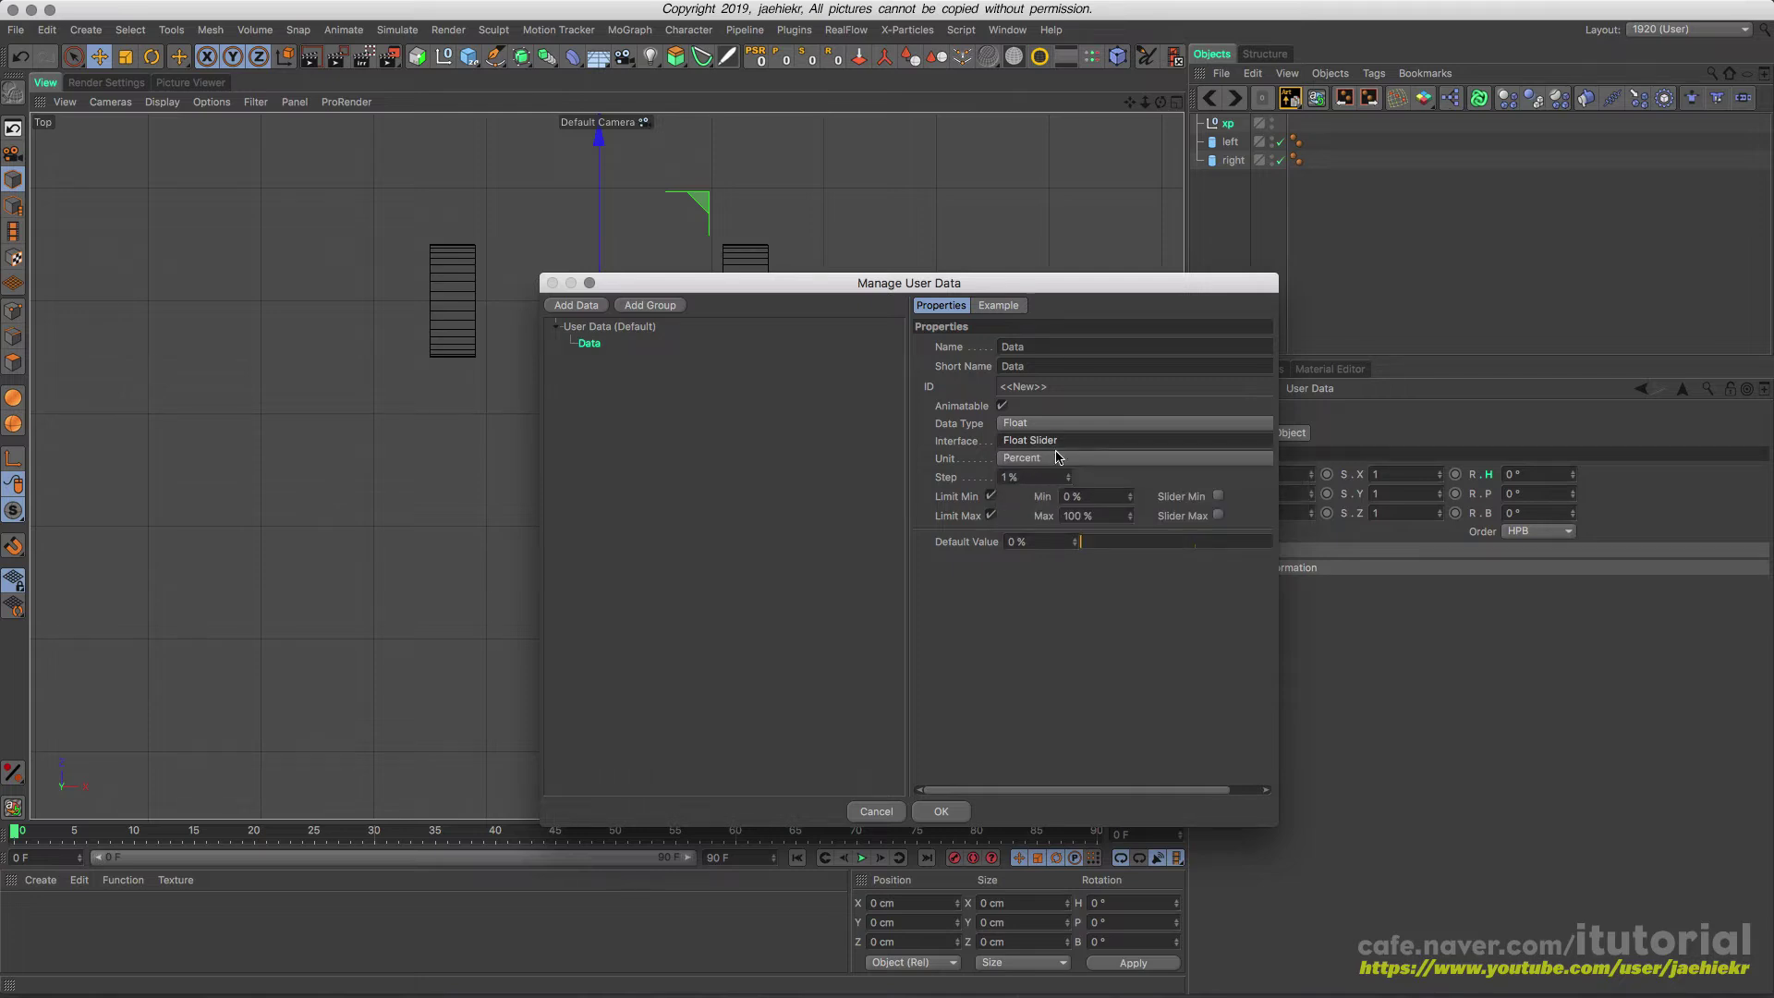
# - Set the user data entry's minimum limit to -100 % and enable its Slider Min and Slider Max limits
pyautogui.moveTo(1091, 500); pyautogui.dragTo(995, 529)
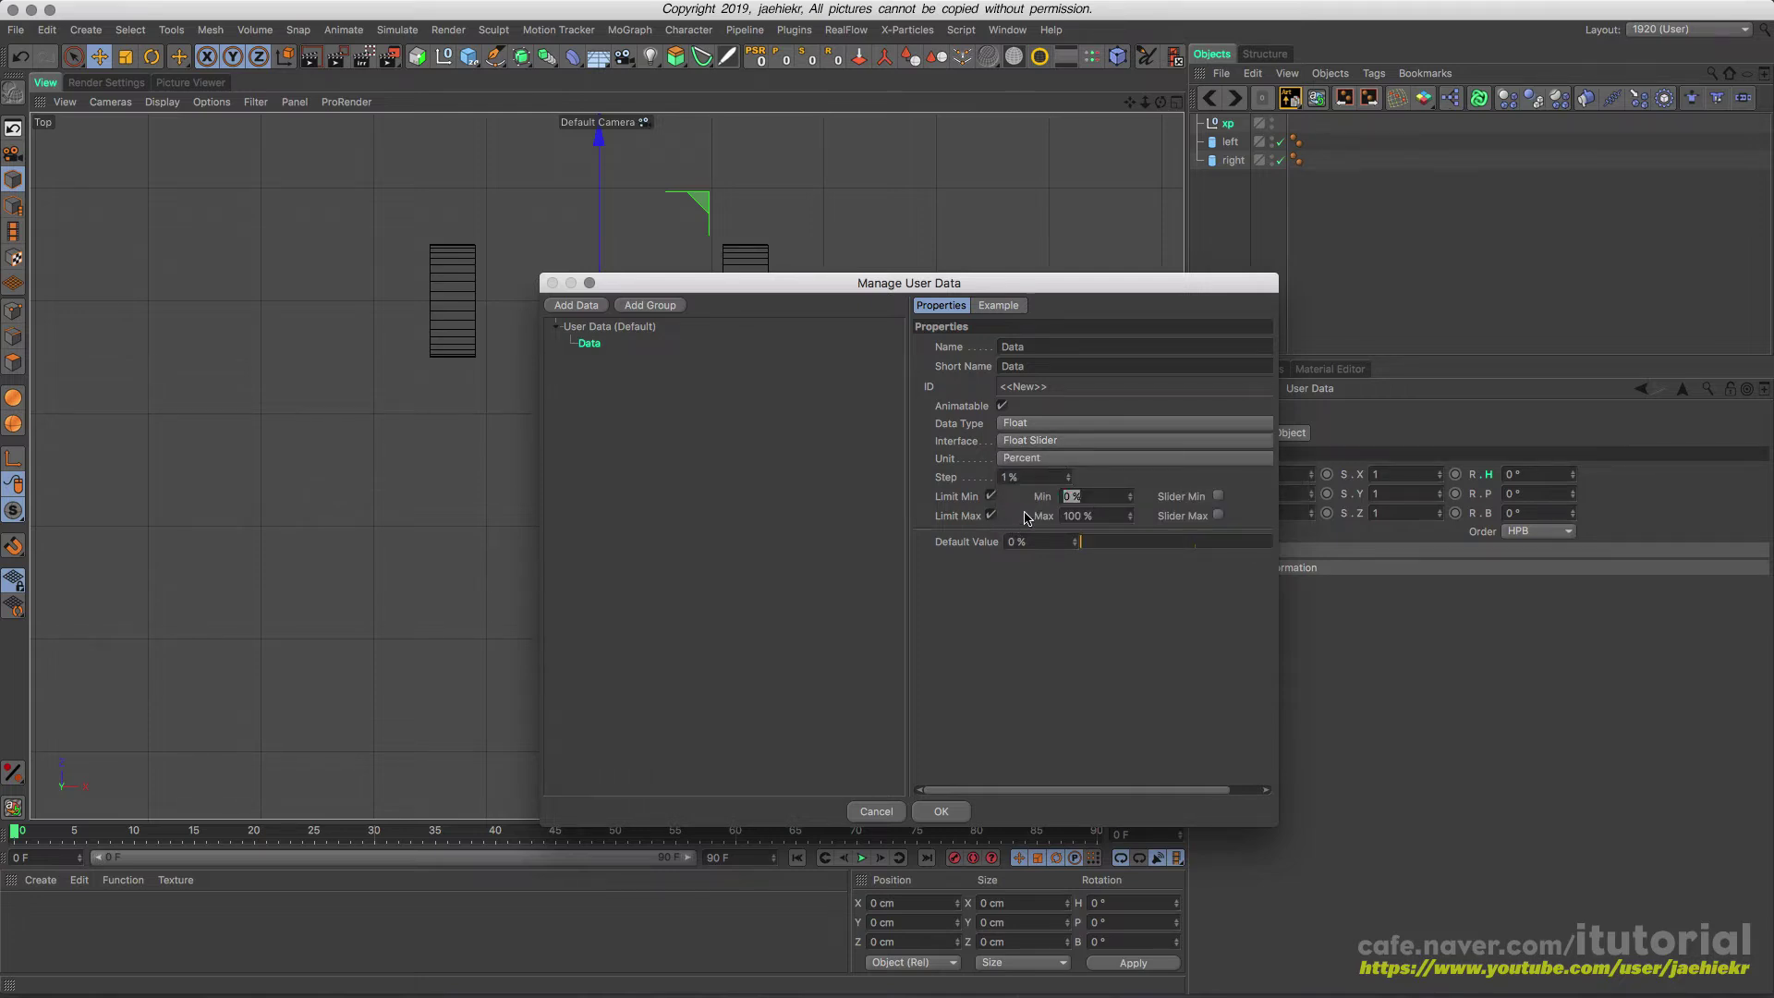
pyautogui.press('BackSpace')
pyautogui.write('-100')
pyautogui.press('Return')
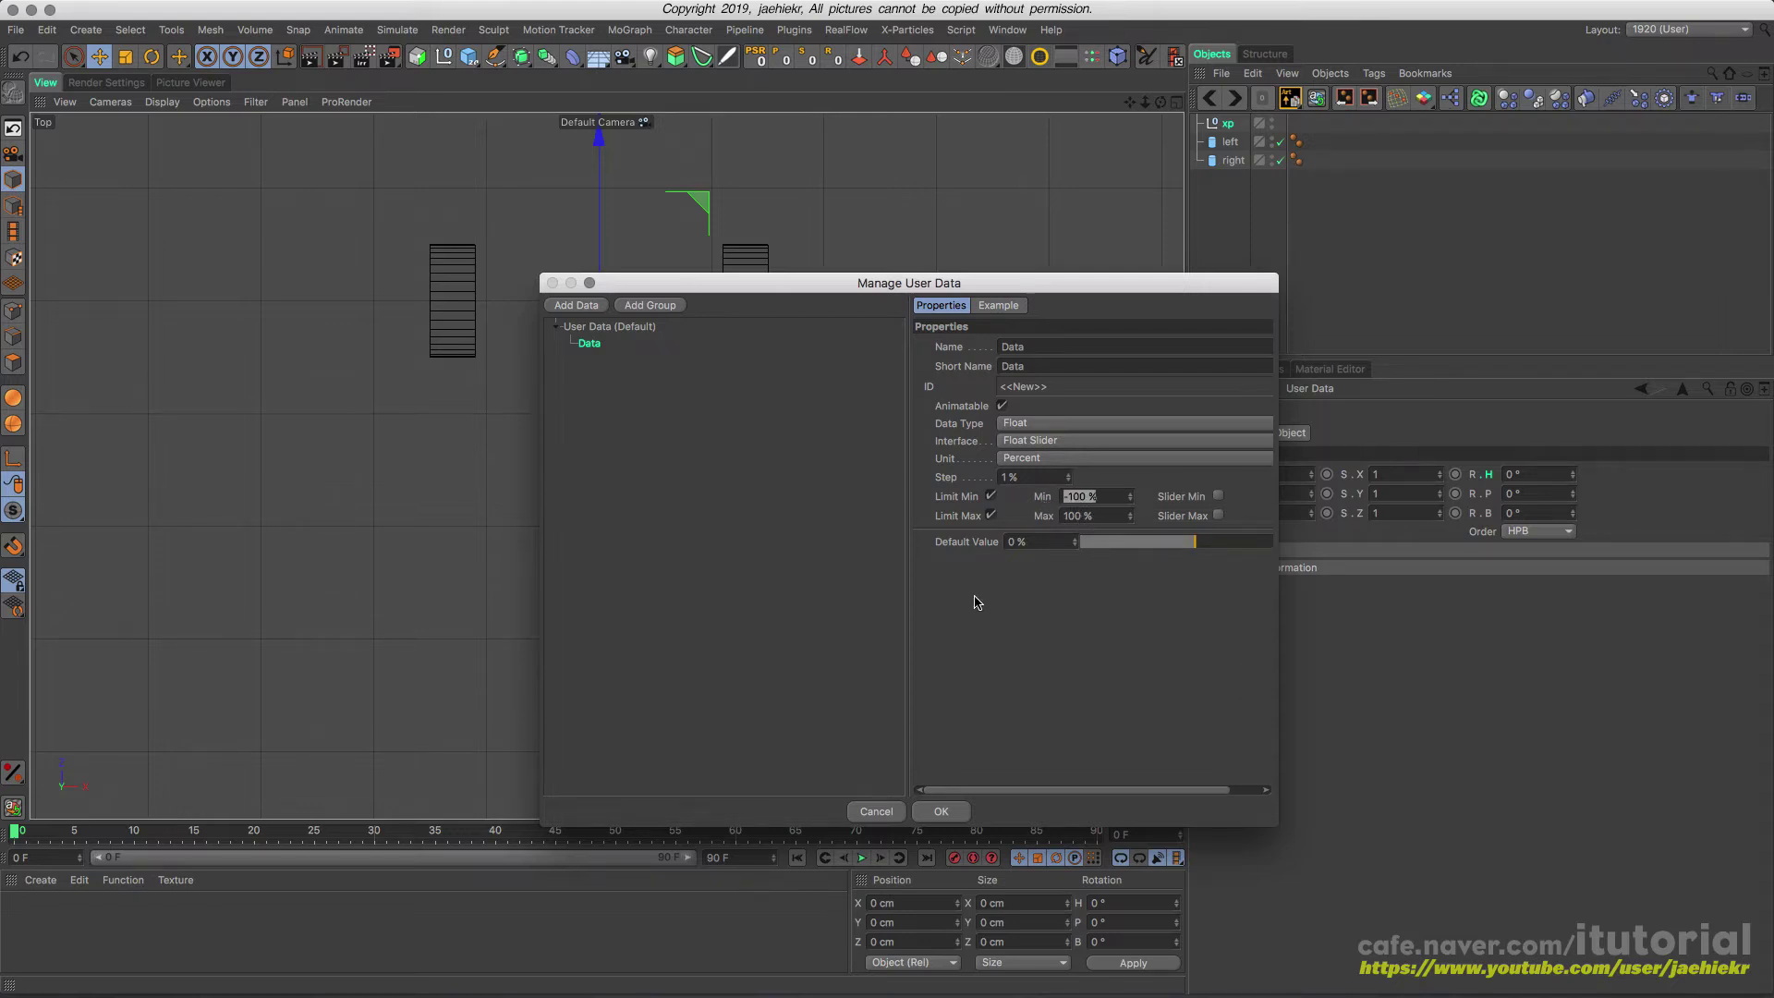
pyautogui.moveTo(908, 618); pyautogui.dragTo(768, 621)
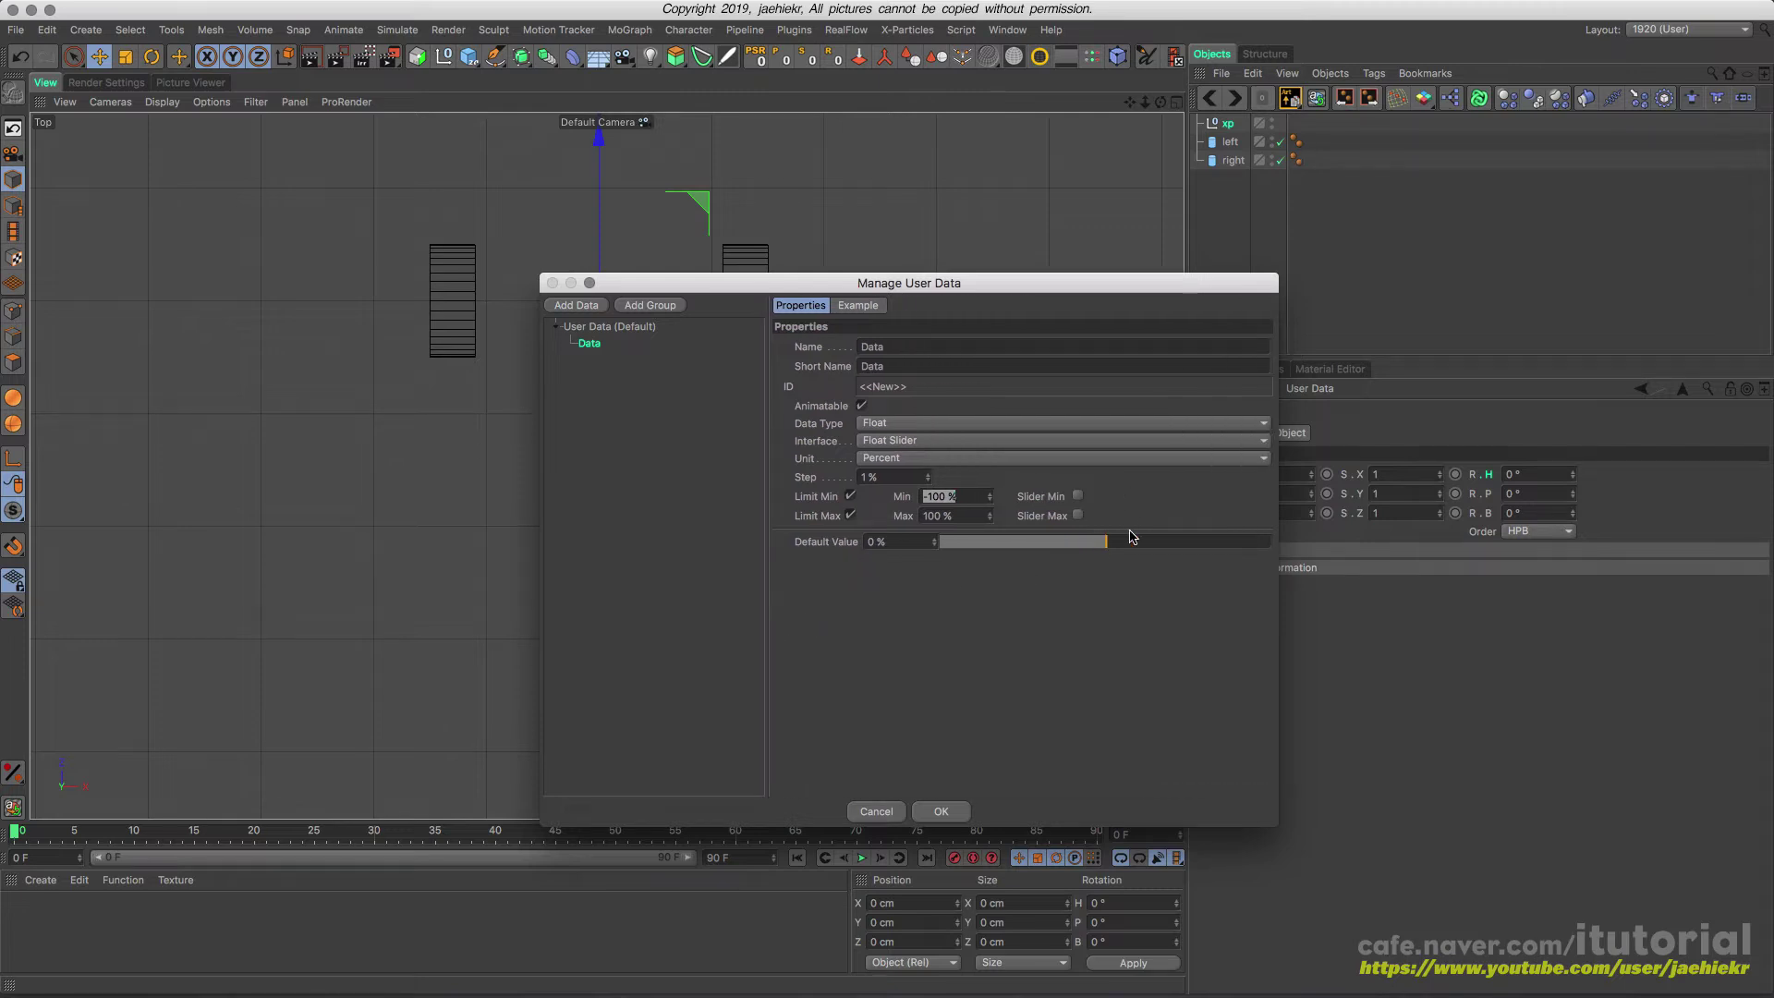
pyautogui.click(1078, 497)
pyautogui.click(1077, 514)
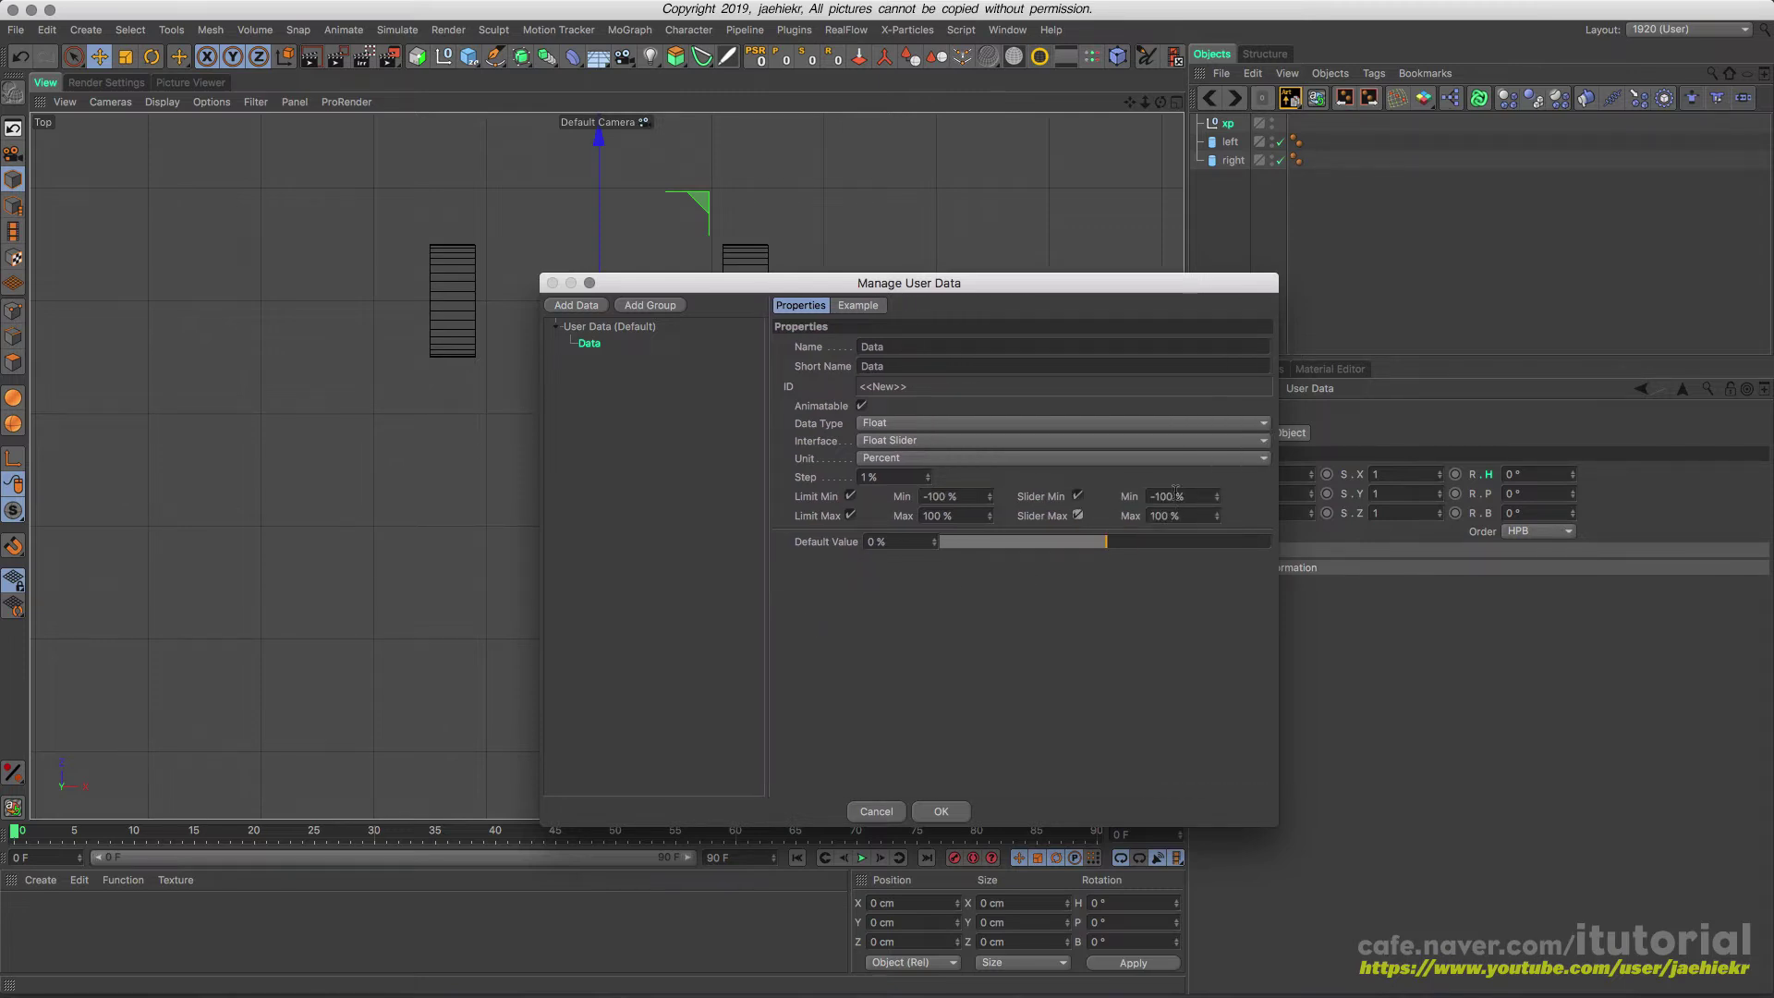
# - Set the entry's default value to 0 % and apply the user data to the xp null
pyautogui.moveTo(1070, 292); pyautogui.dragTo(1093, 349)
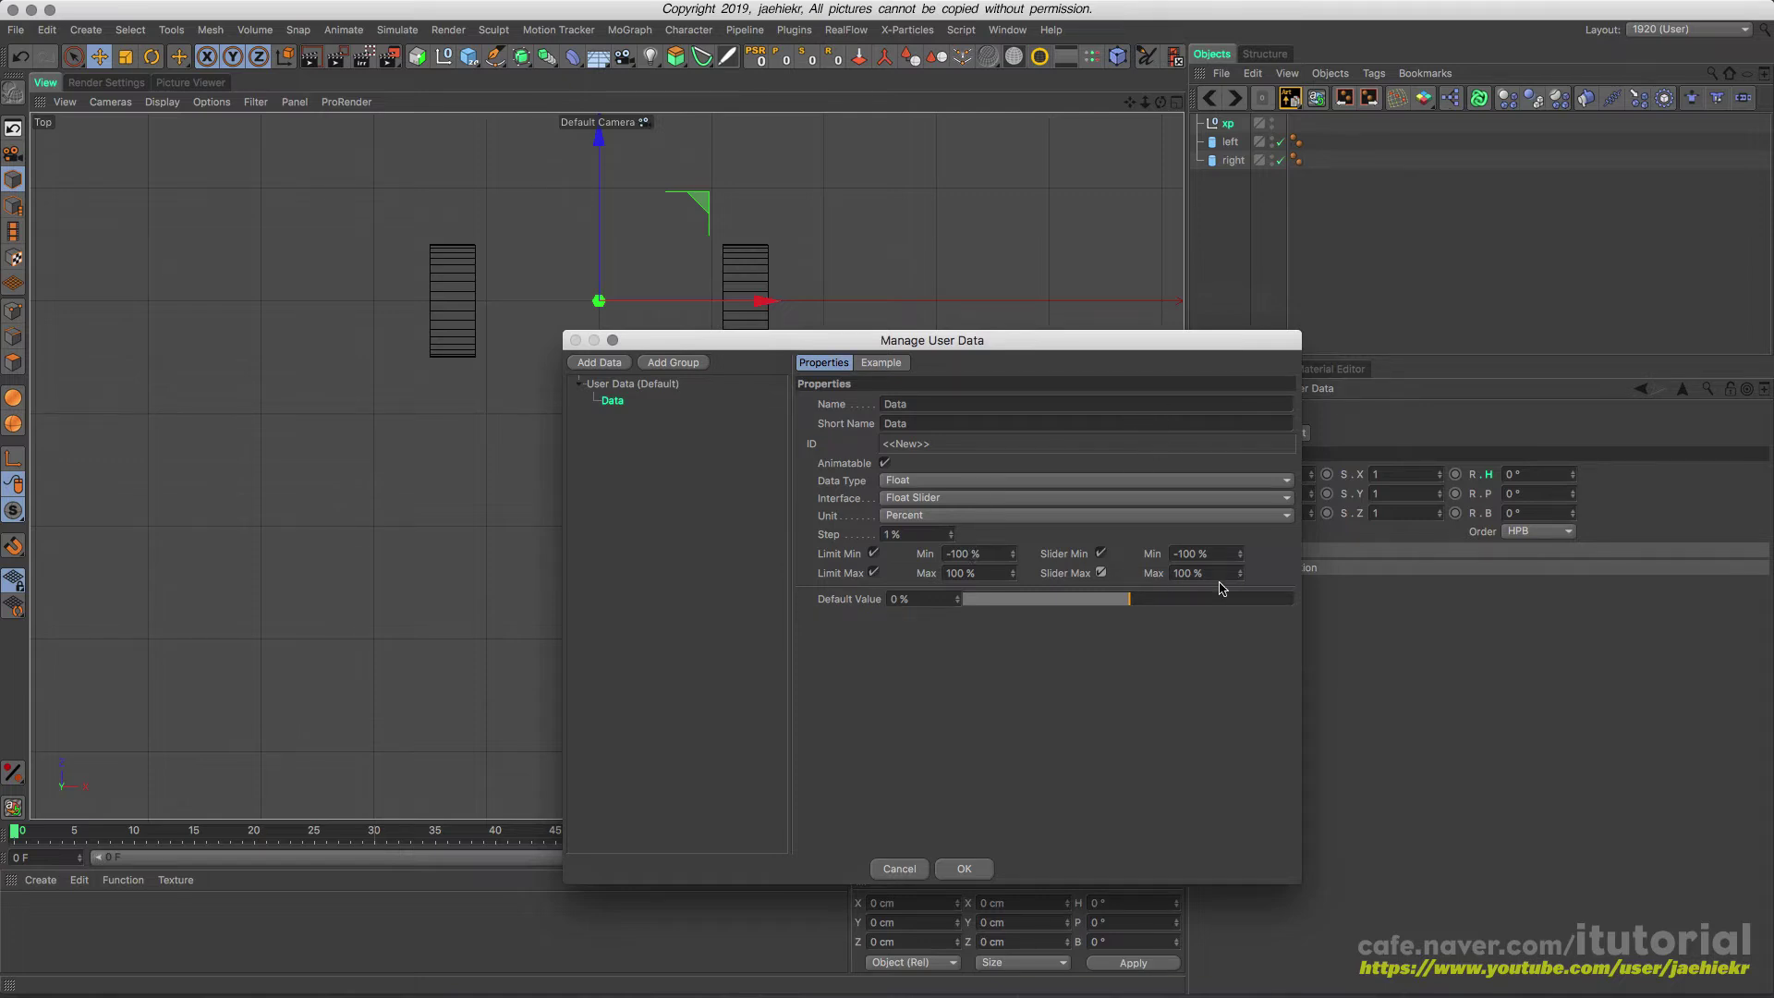
pyautogui.moveTo(1130, 600)
pyautogui.mouseDown()
pyautogui.moveTo(892, 609)
pyautogui.moveTo(1366, 610)
pyautogui.moveTo(1132, 610)
pyautogui.mouseUp()
pyautogui.write('0')
pyautogui.press('Return')
pyautogui.click(963, 866)
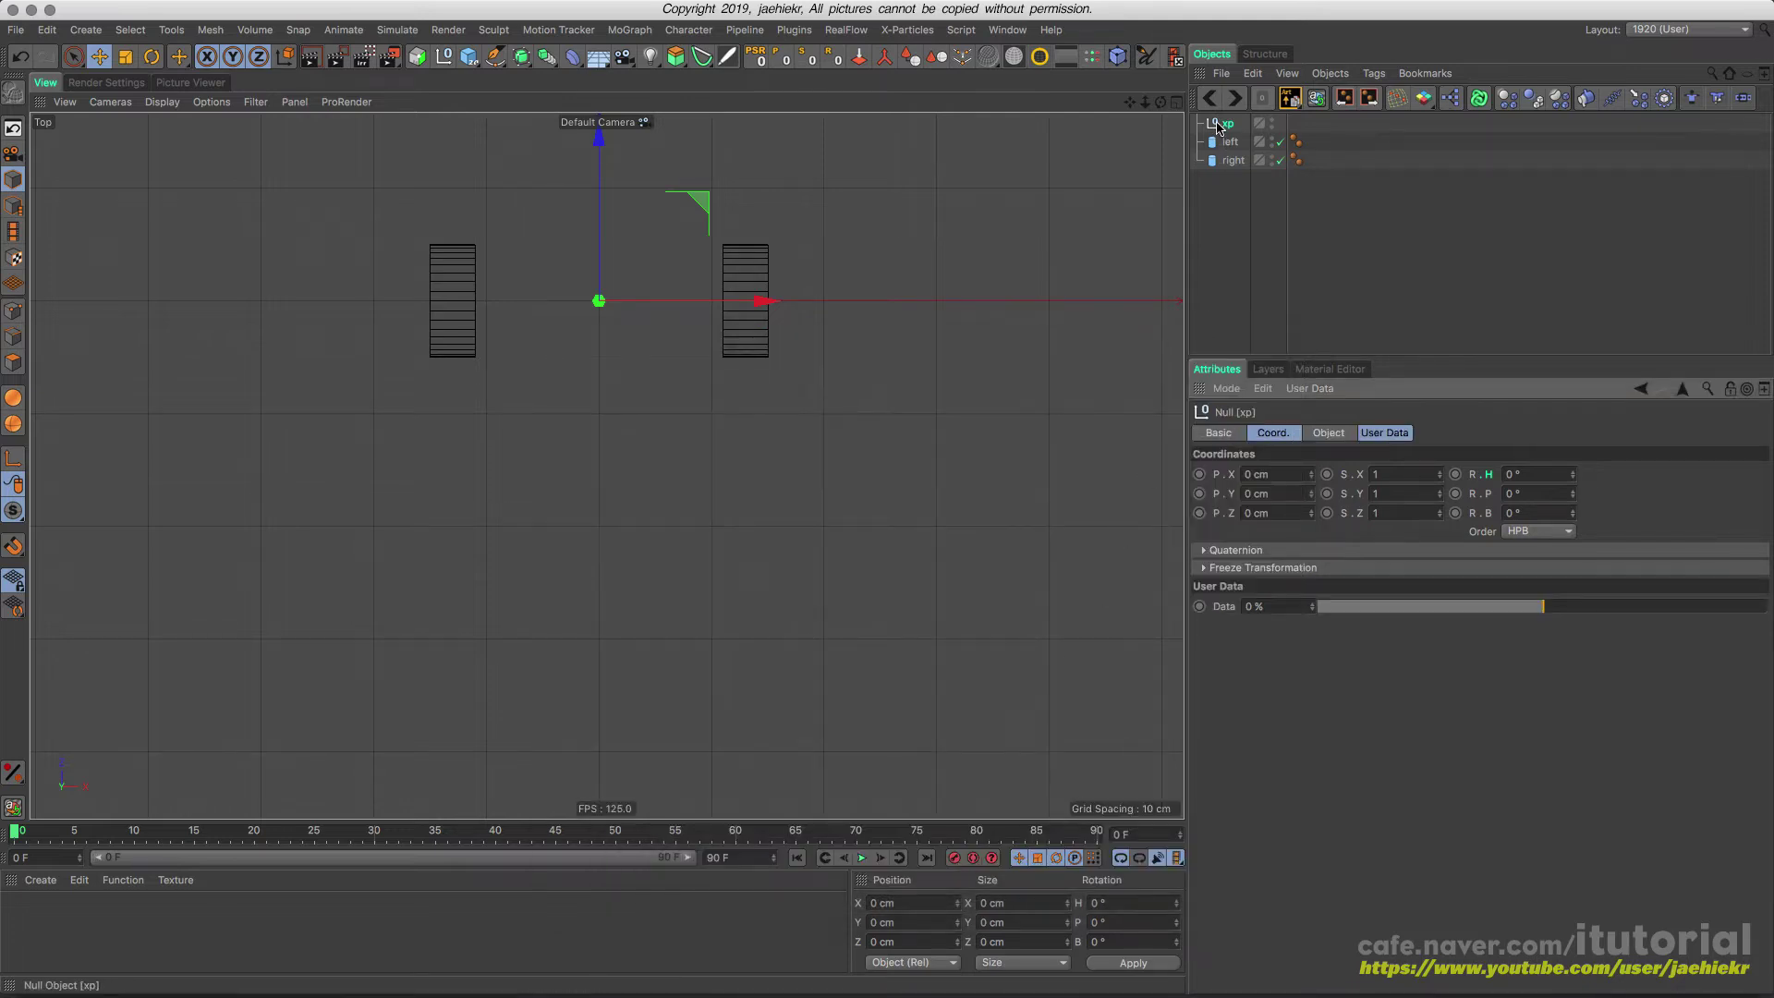
# - Add an XPresso tag to the xp null and bring the null into its node graph
pyautogui.click(1452, 98)
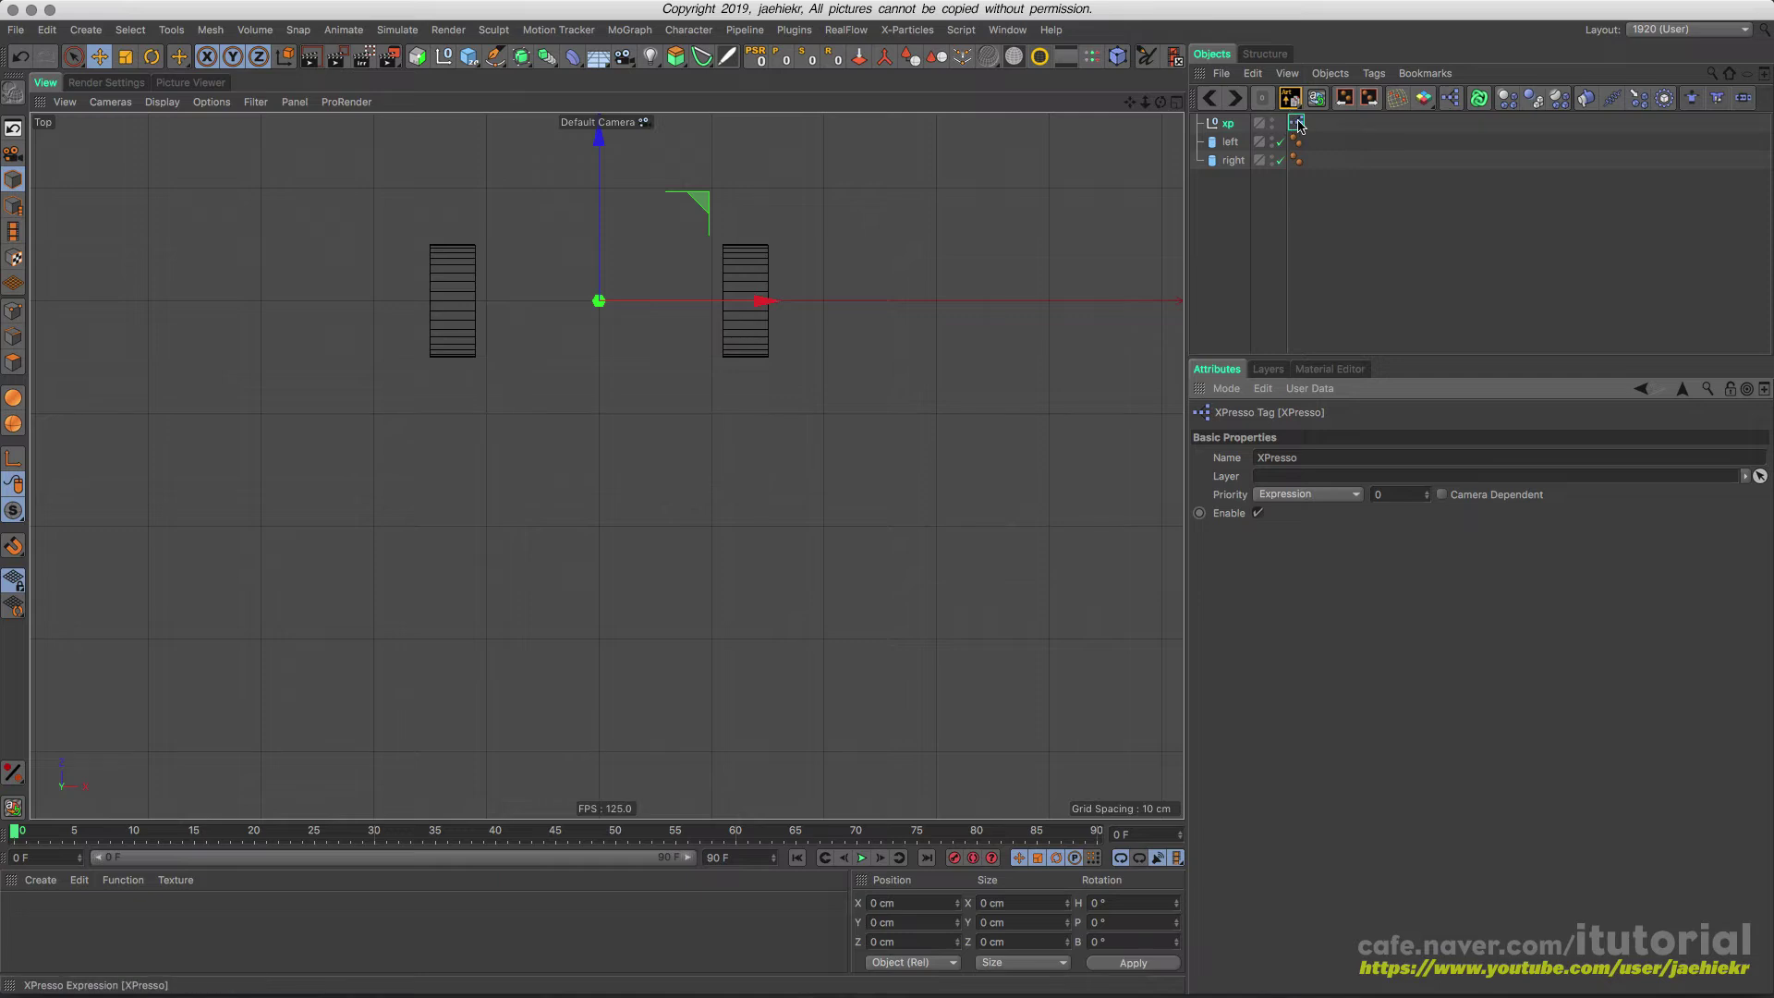
pyautogui.doubleClick(1298, 124)
pyautogui.moveTo(1328, 115); pyautogui.dragTo(732, 441)
pyautogui.moveTo(1230, 124); pyautogui.dragTo(626, 570)
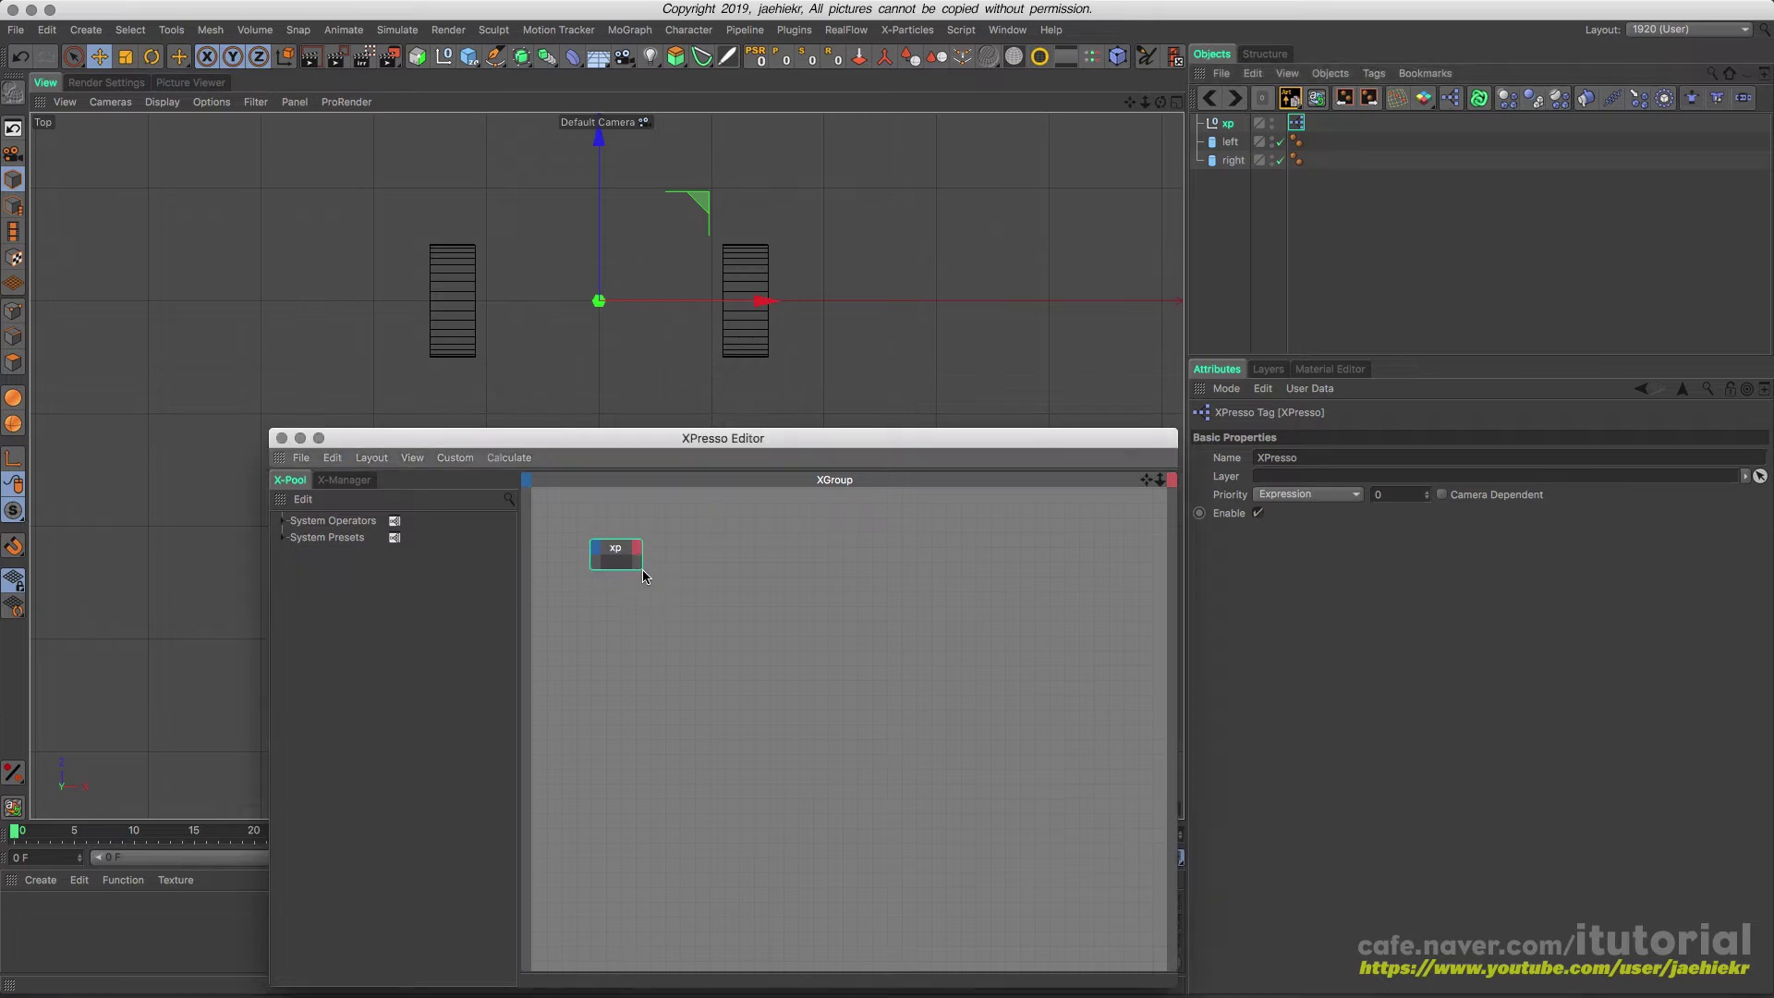
# - Add the user data entry Data as an output port on the xp node
pyautogui.click(650, 548)
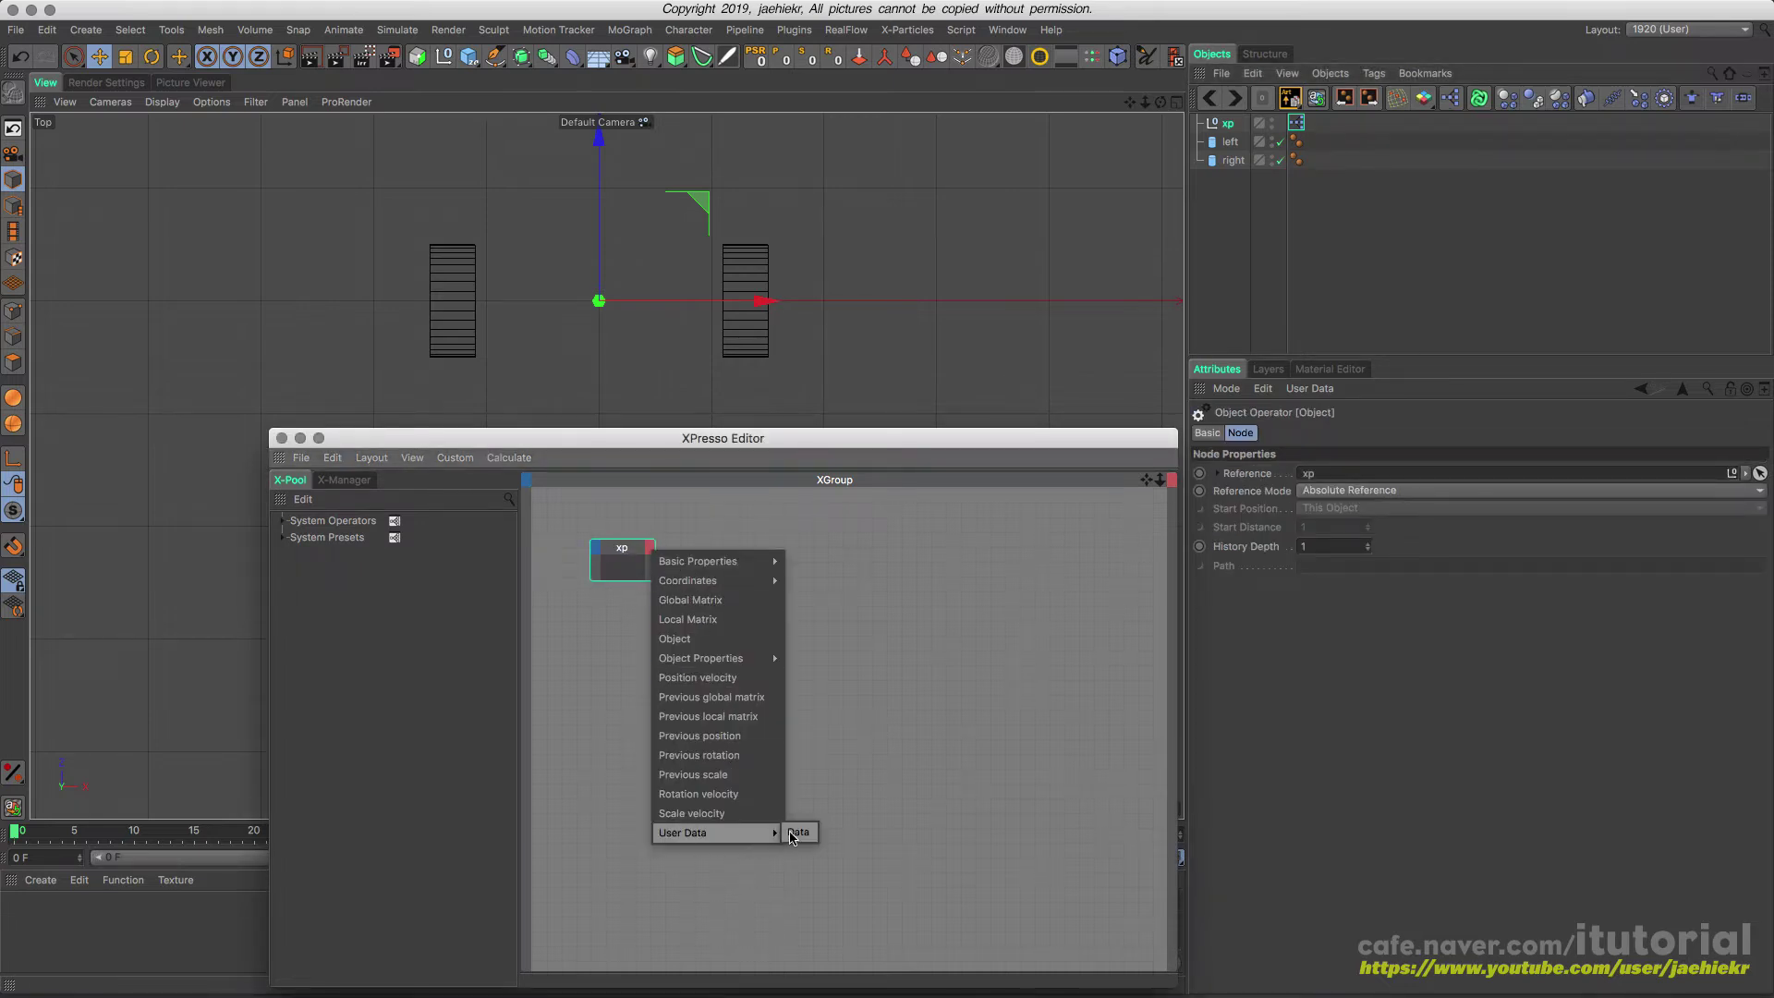
pyautogui.click(797, 838)
pyautogui.moveTo(627, 554); pyautogui.dragTo(627, 606)
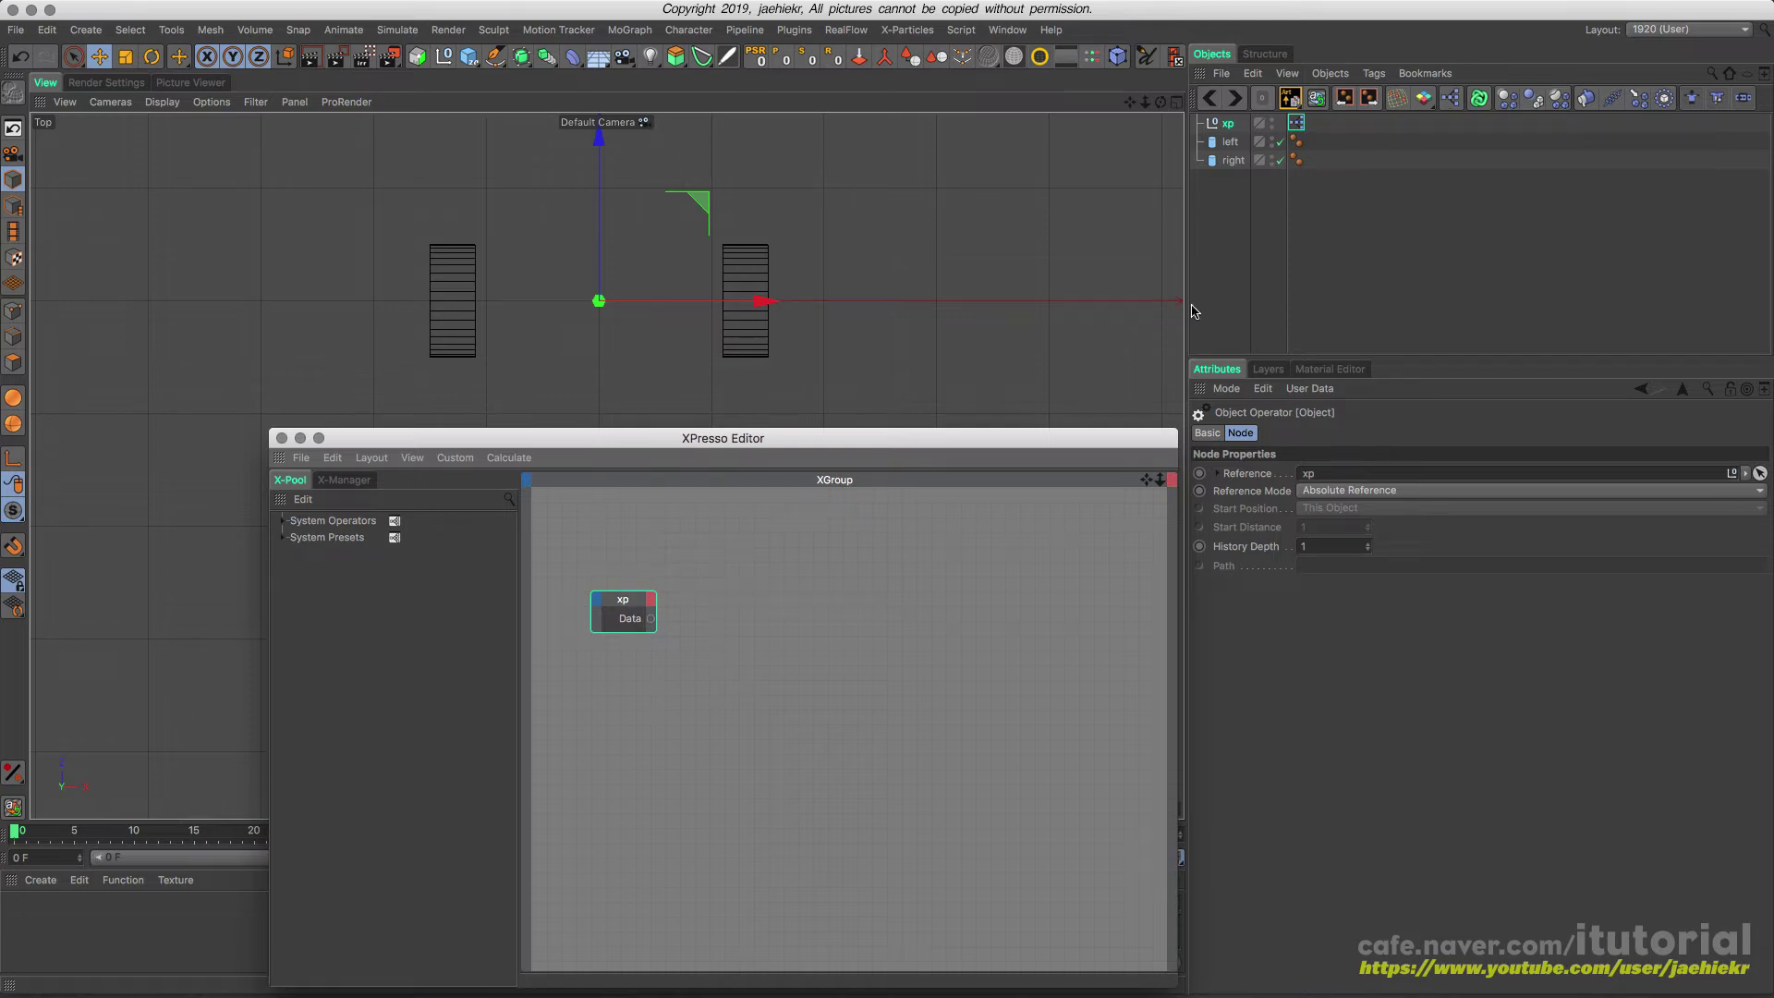
# - Place the xp Data slider as a HUD element above and between the wheels, with its visibility set to Always
pyautogui.click(1228, 123)
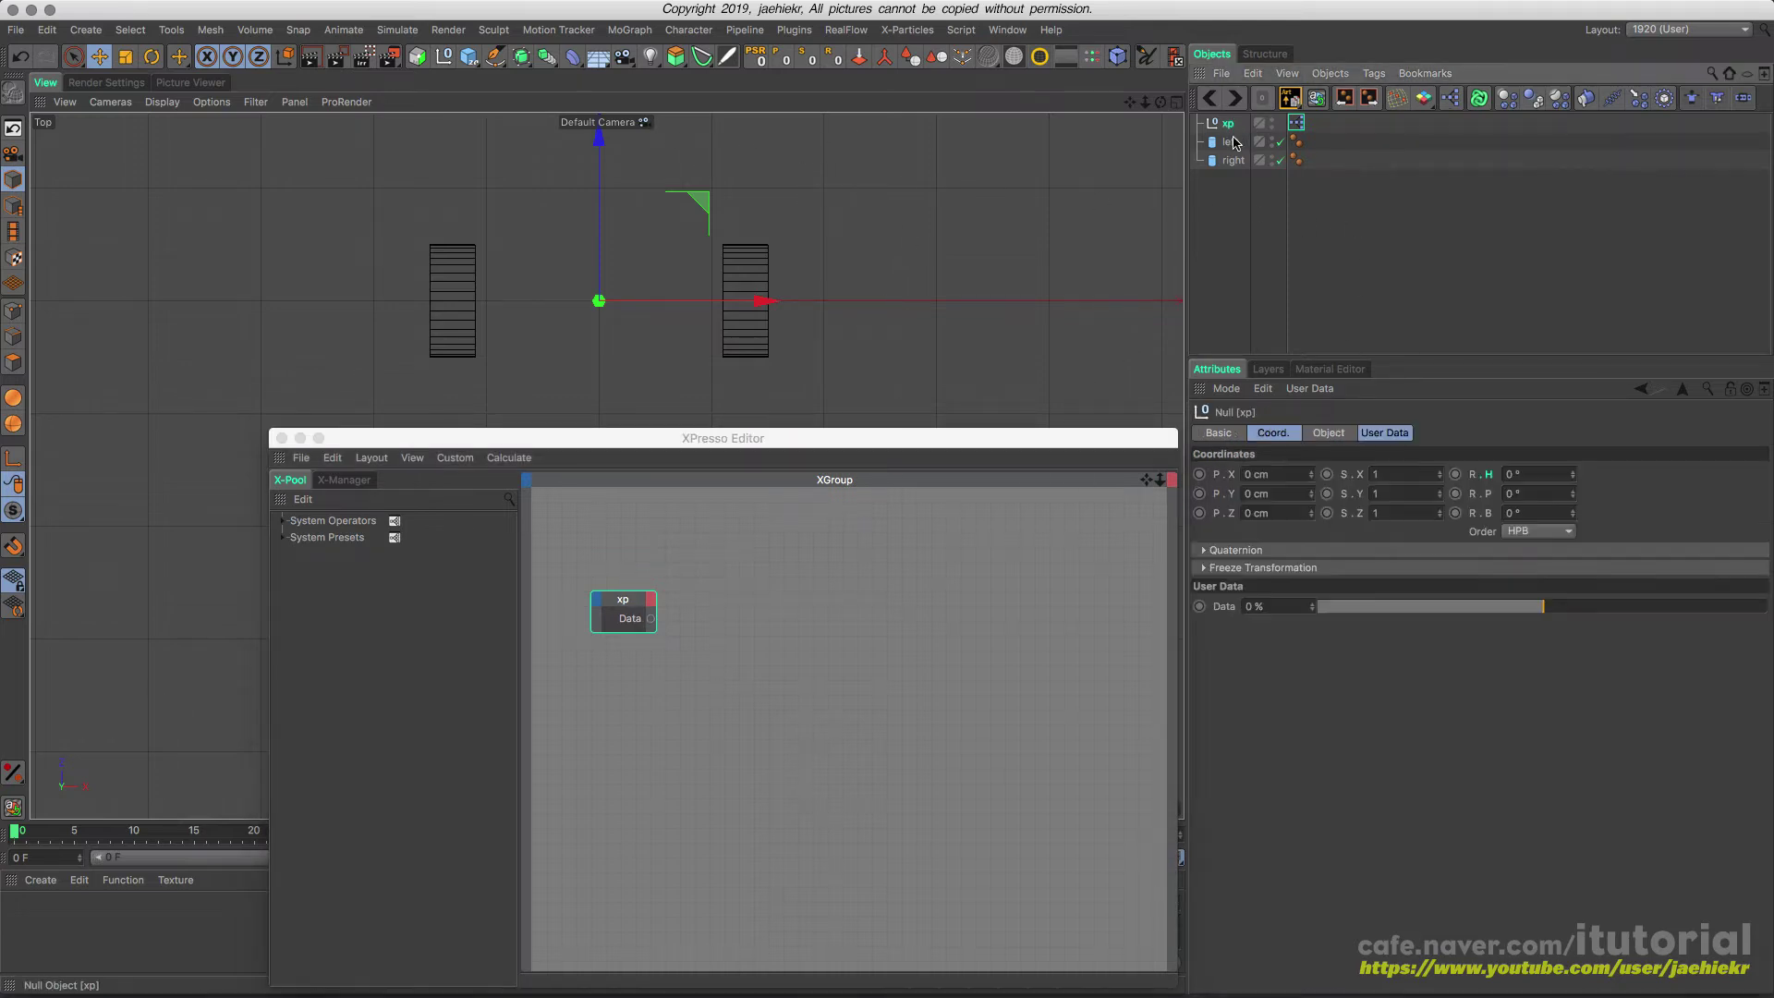
pyautogui.click(1384, 432)
pyautogui.moveTo(1224, 474); pyautogui.dragTo(560, 159)
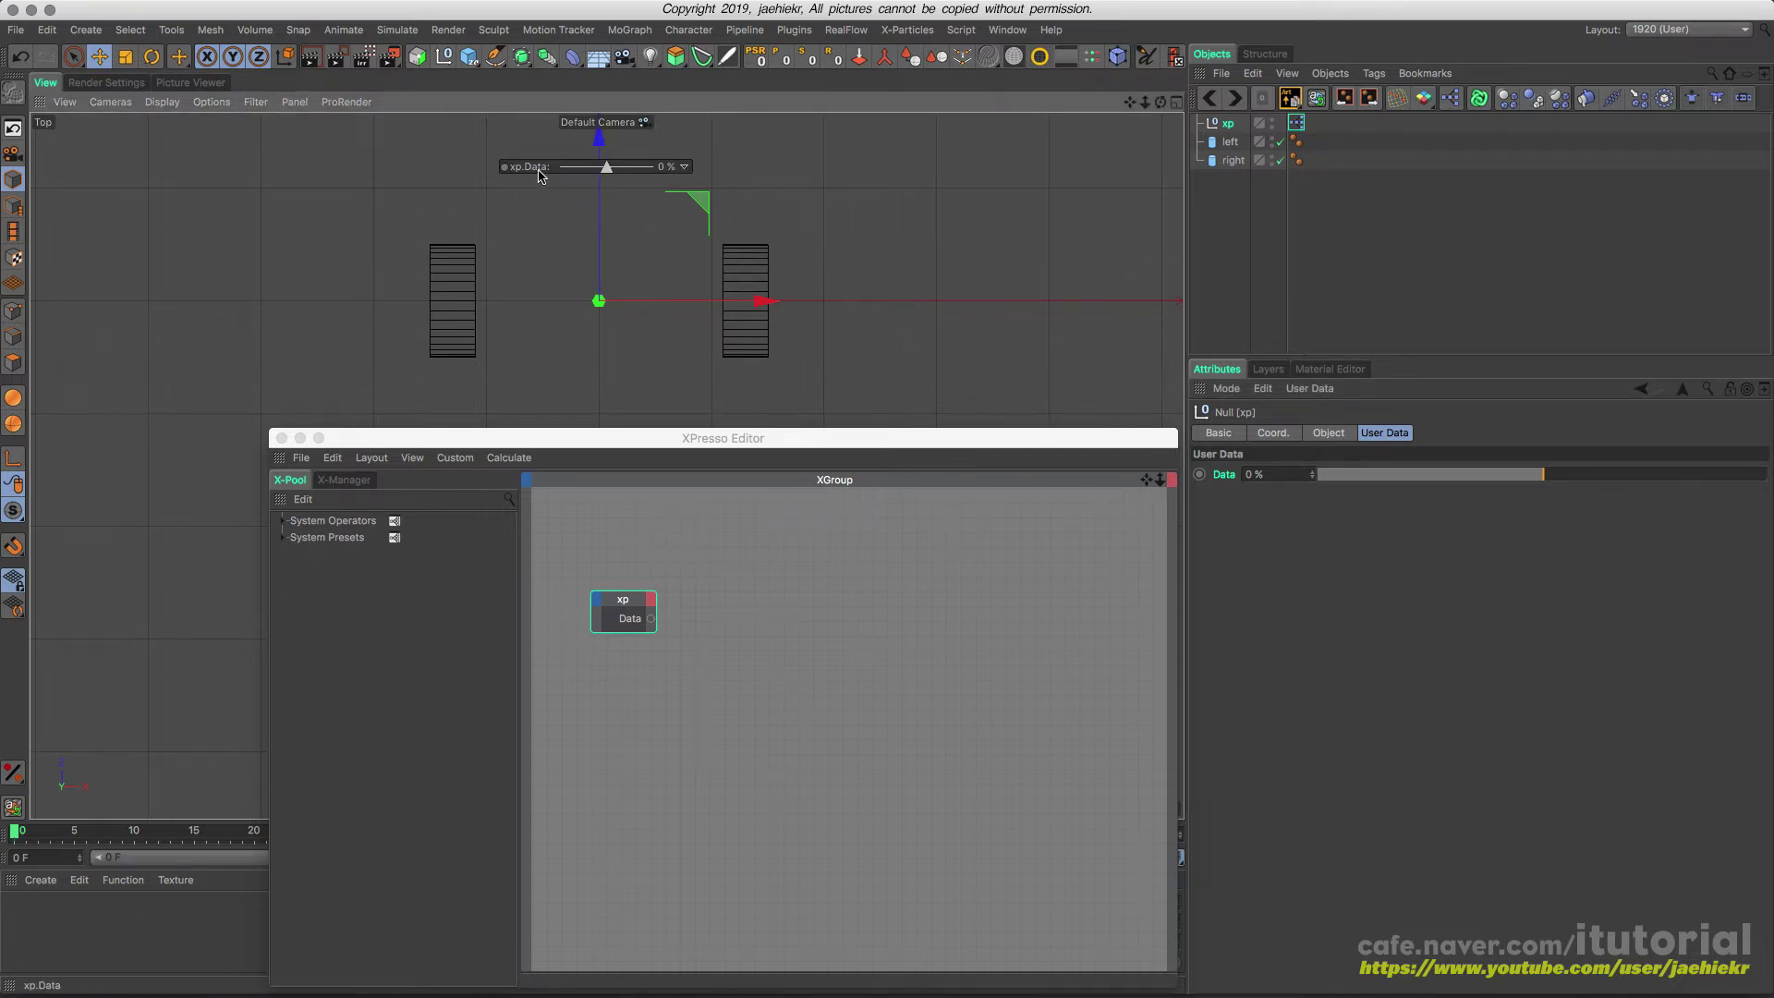
pyautogui.rightClick(547, 171)
pyautogui.moveTo(592, 183)
pyautogui.click(675, 258)
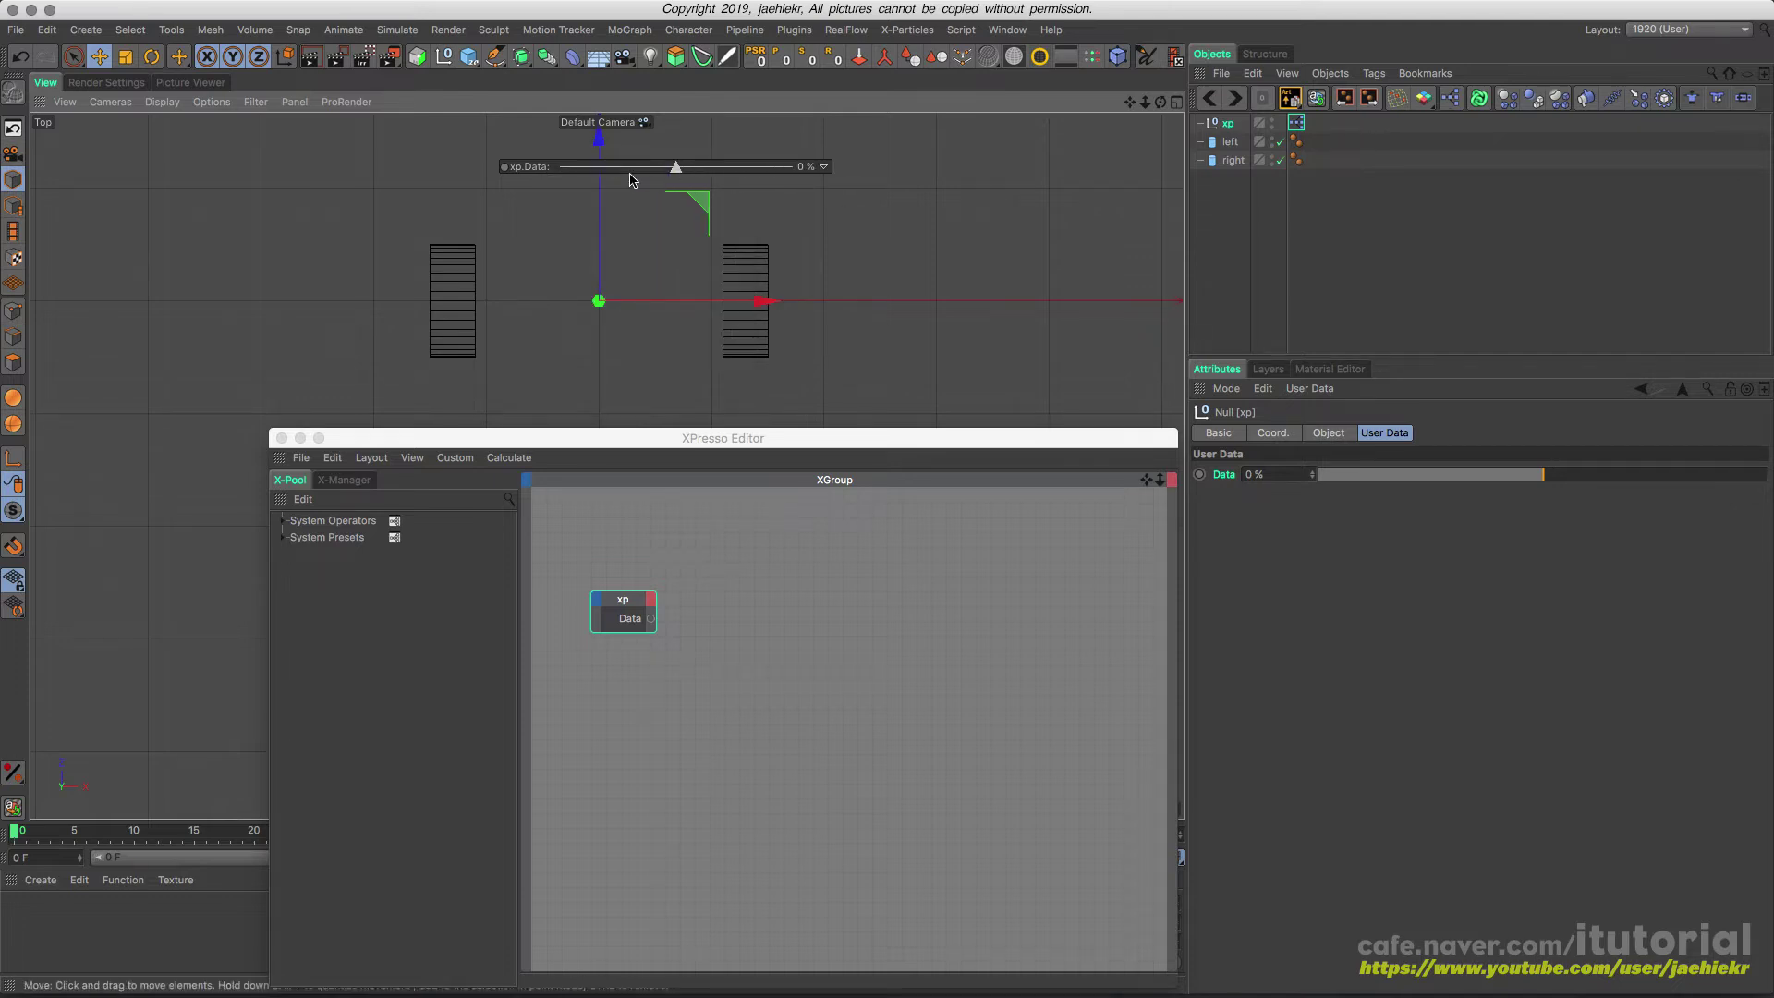
pyautogui.keyDown('ctrl'); pyautogui.moveTo(536, 172); pyautogui.dragTo(477, 172); pyautogui.keyUp('ctrl')
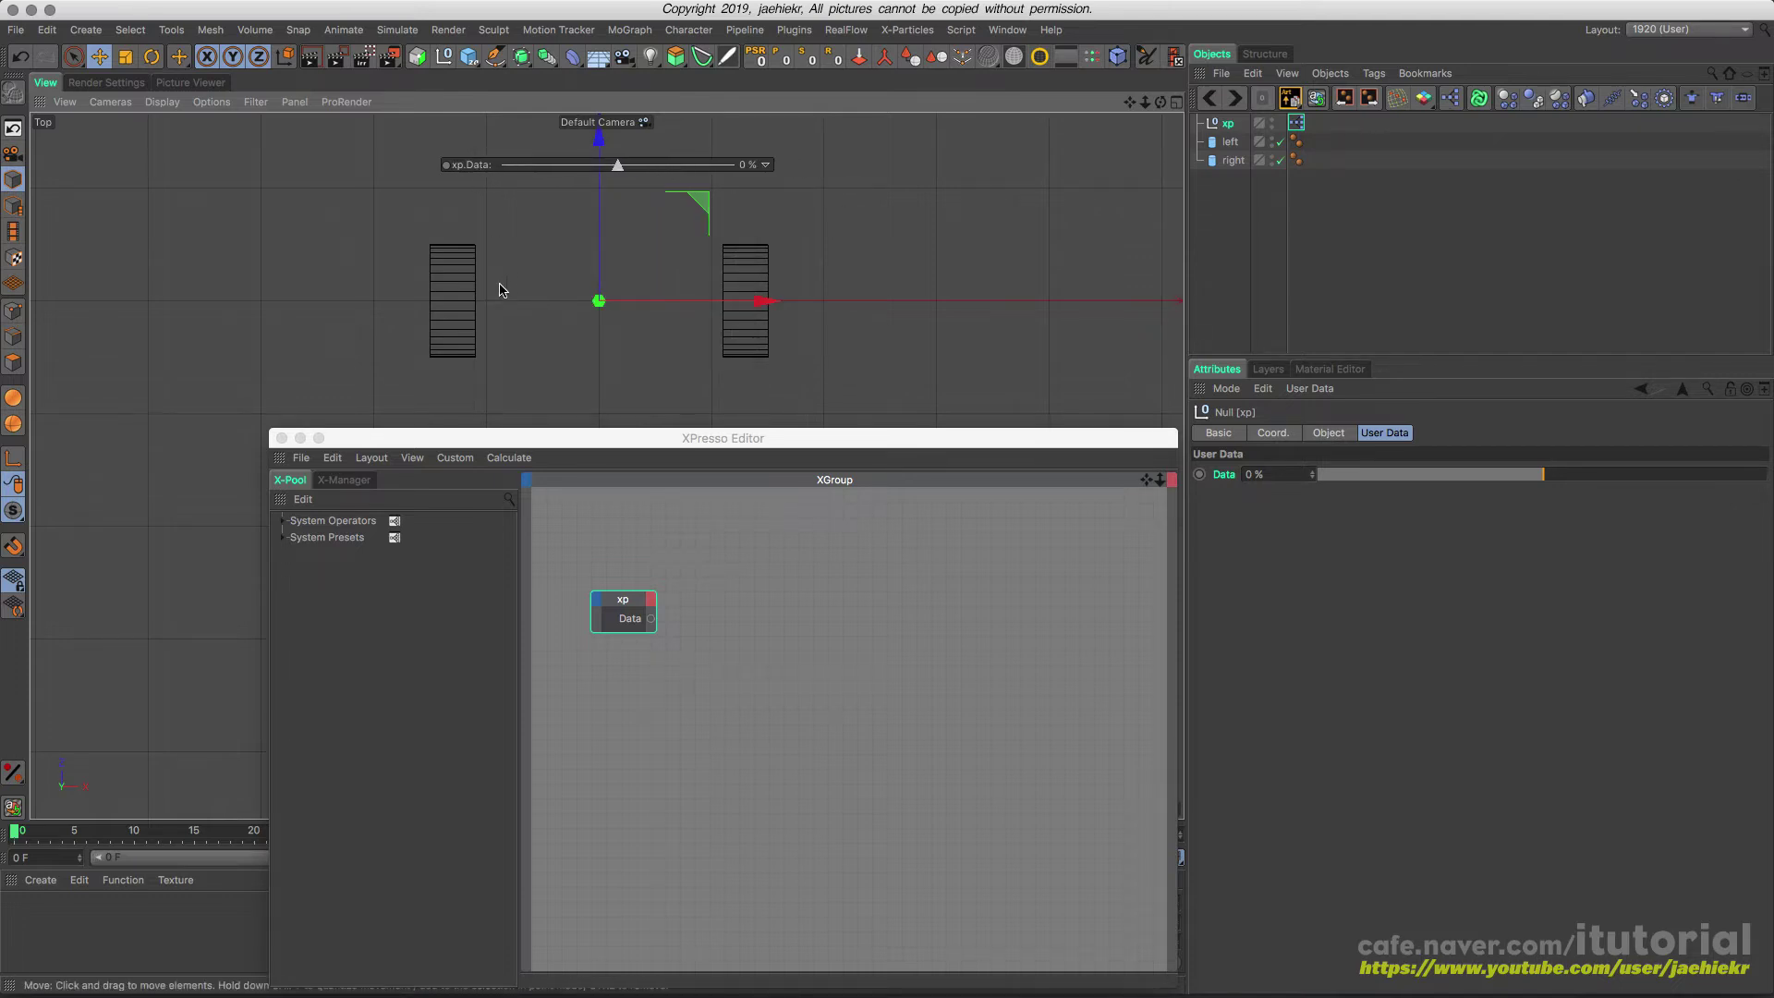
# - Place the left wheel's heading rotation as a HUD element above that wheel and set it to show Always
pyautogui.click(460, 296)
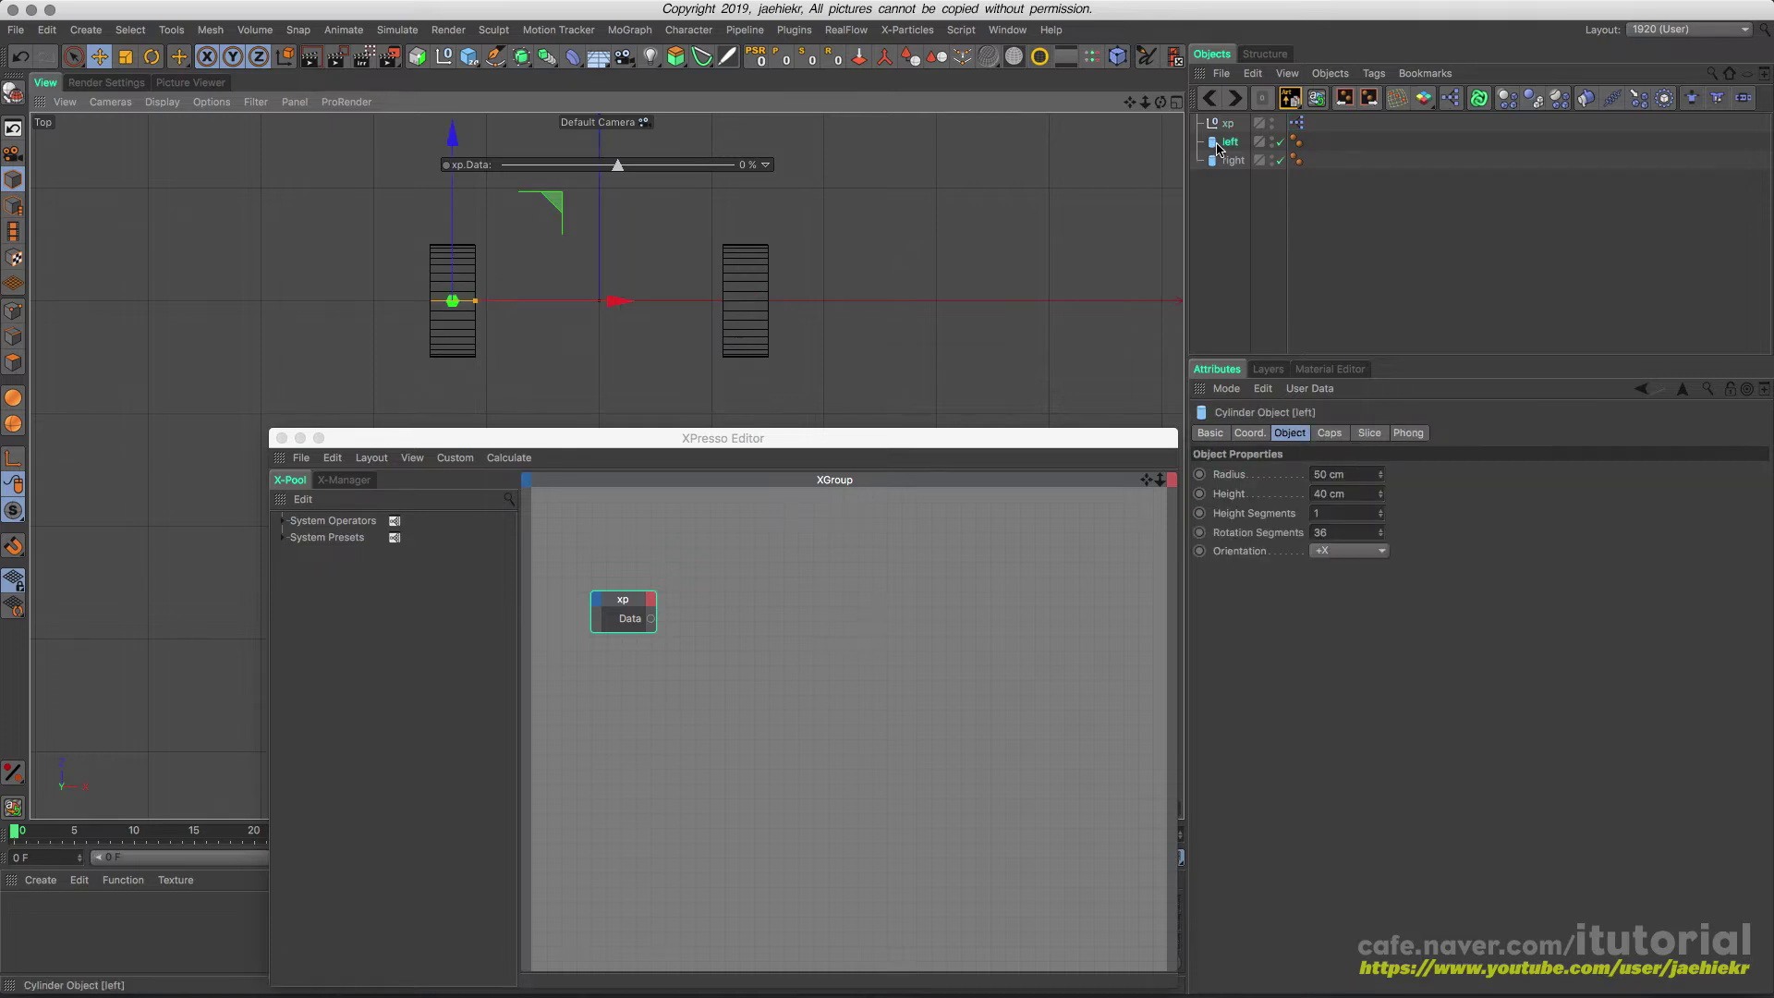
pyautogui.click(1250, 433)
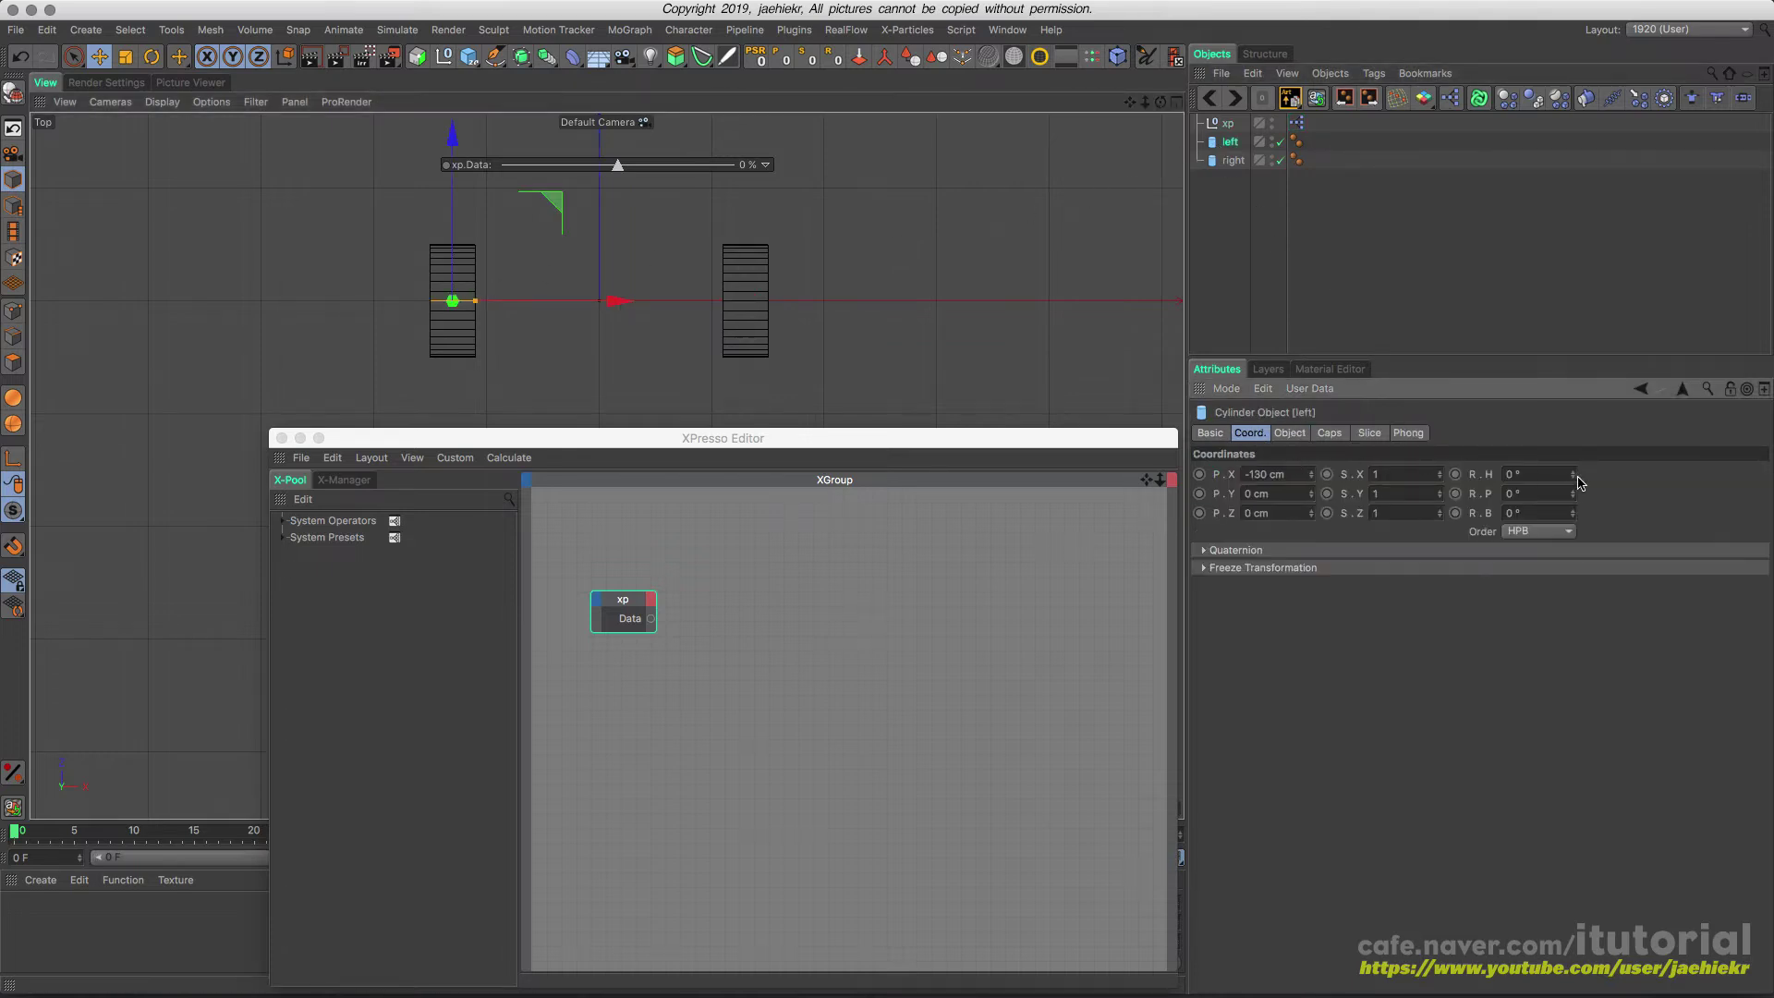
pyautogui.moveTo(1575, 478); pyautogui.dragTo(420, 223)
pyautogui.press('super+z')
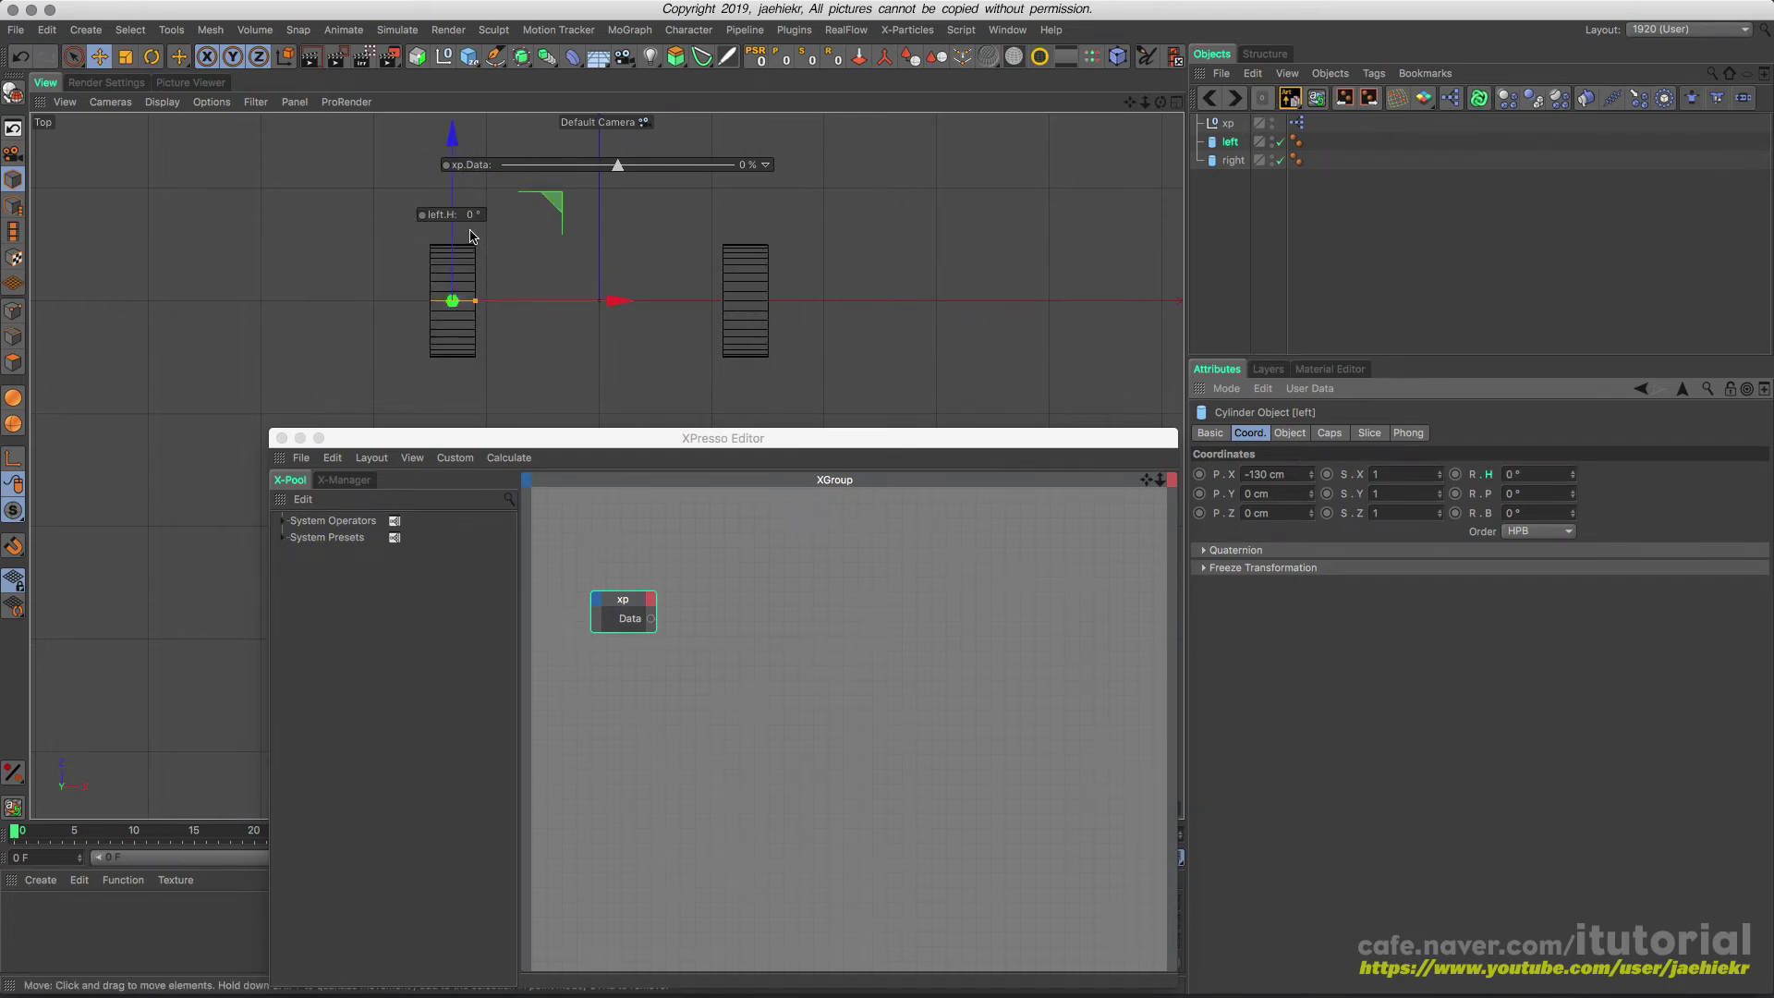
pyautogui.rightClick(456, 220)
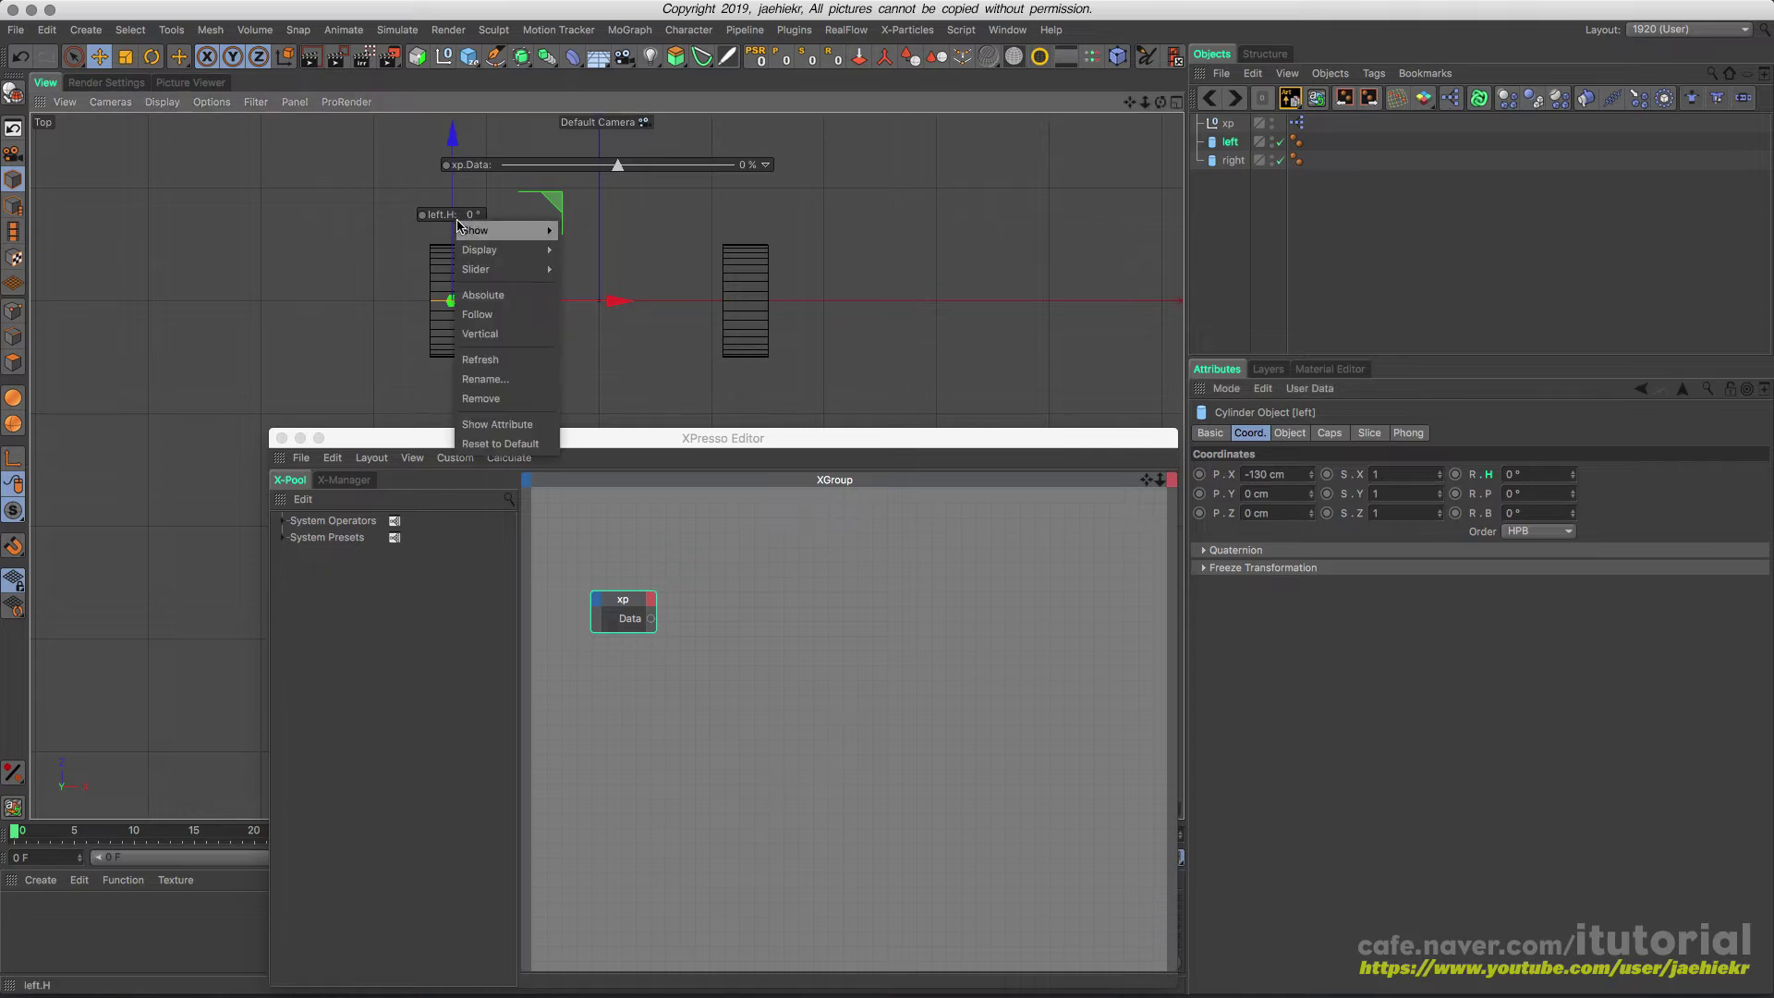
pyautogui.moveTo(524, 238)
pyautogui.click(596, 308)
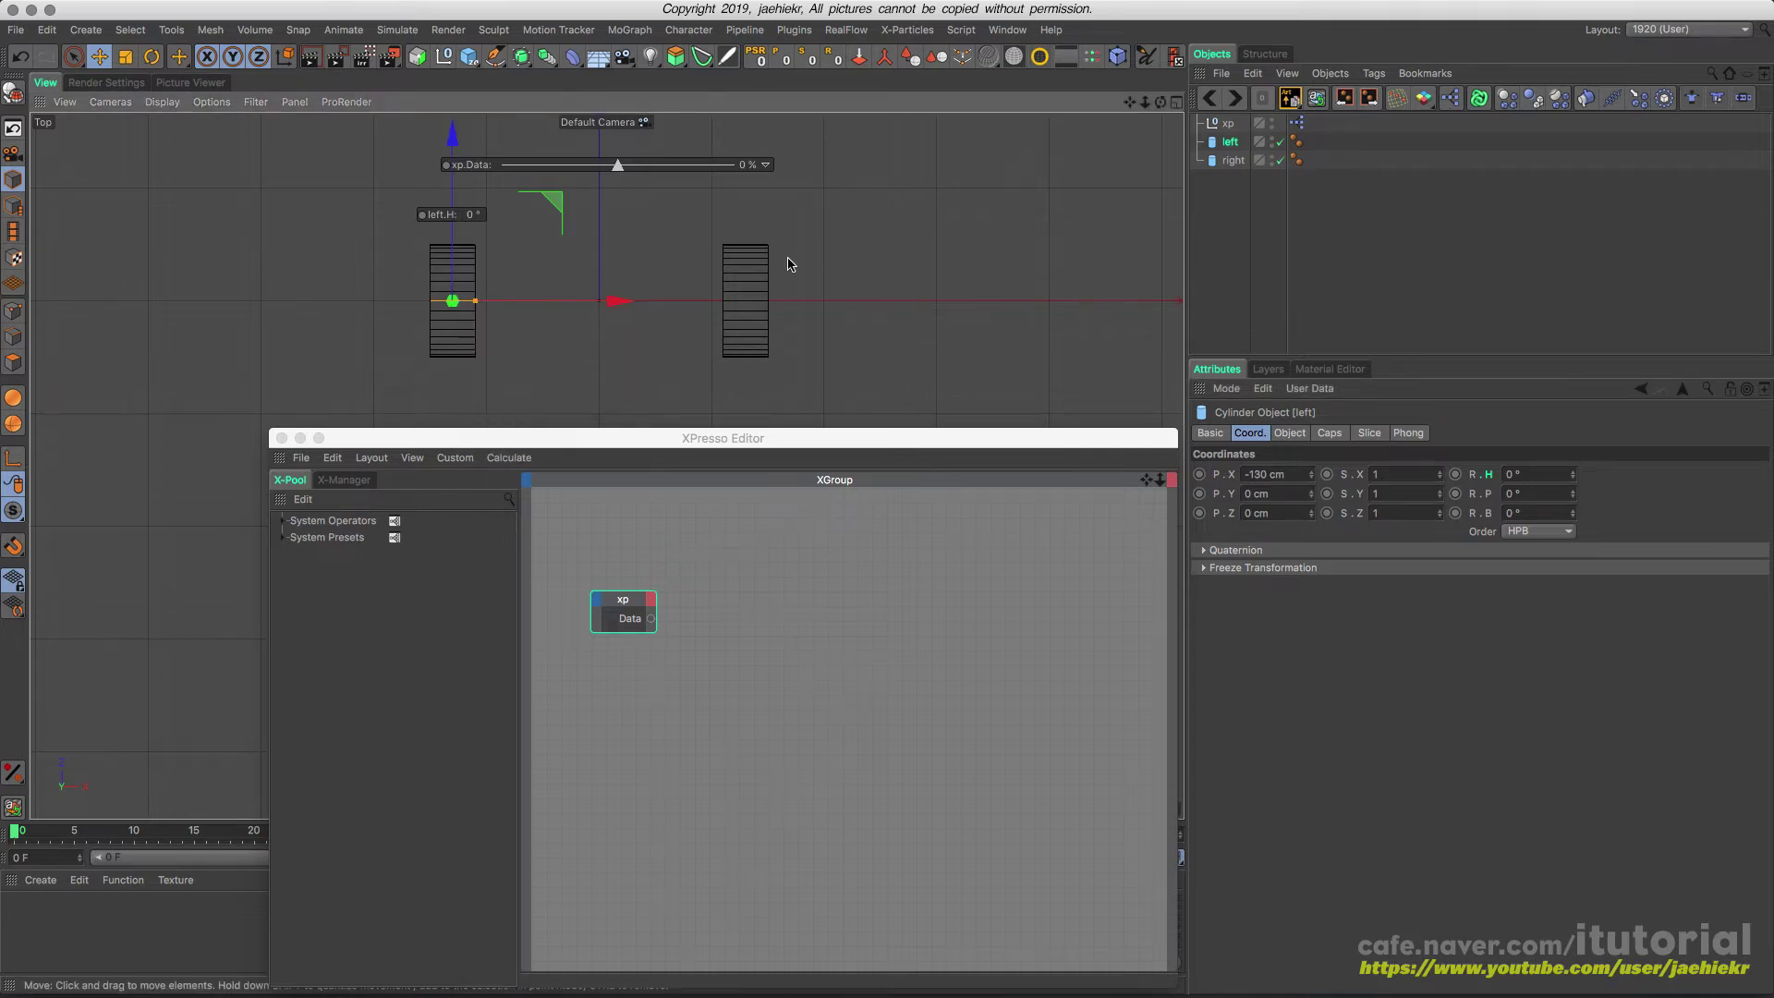
# - Place the right wheel's heading rotation as a HUD element above that wheel and set it to show Always
pyautogui.click(1239, 161)
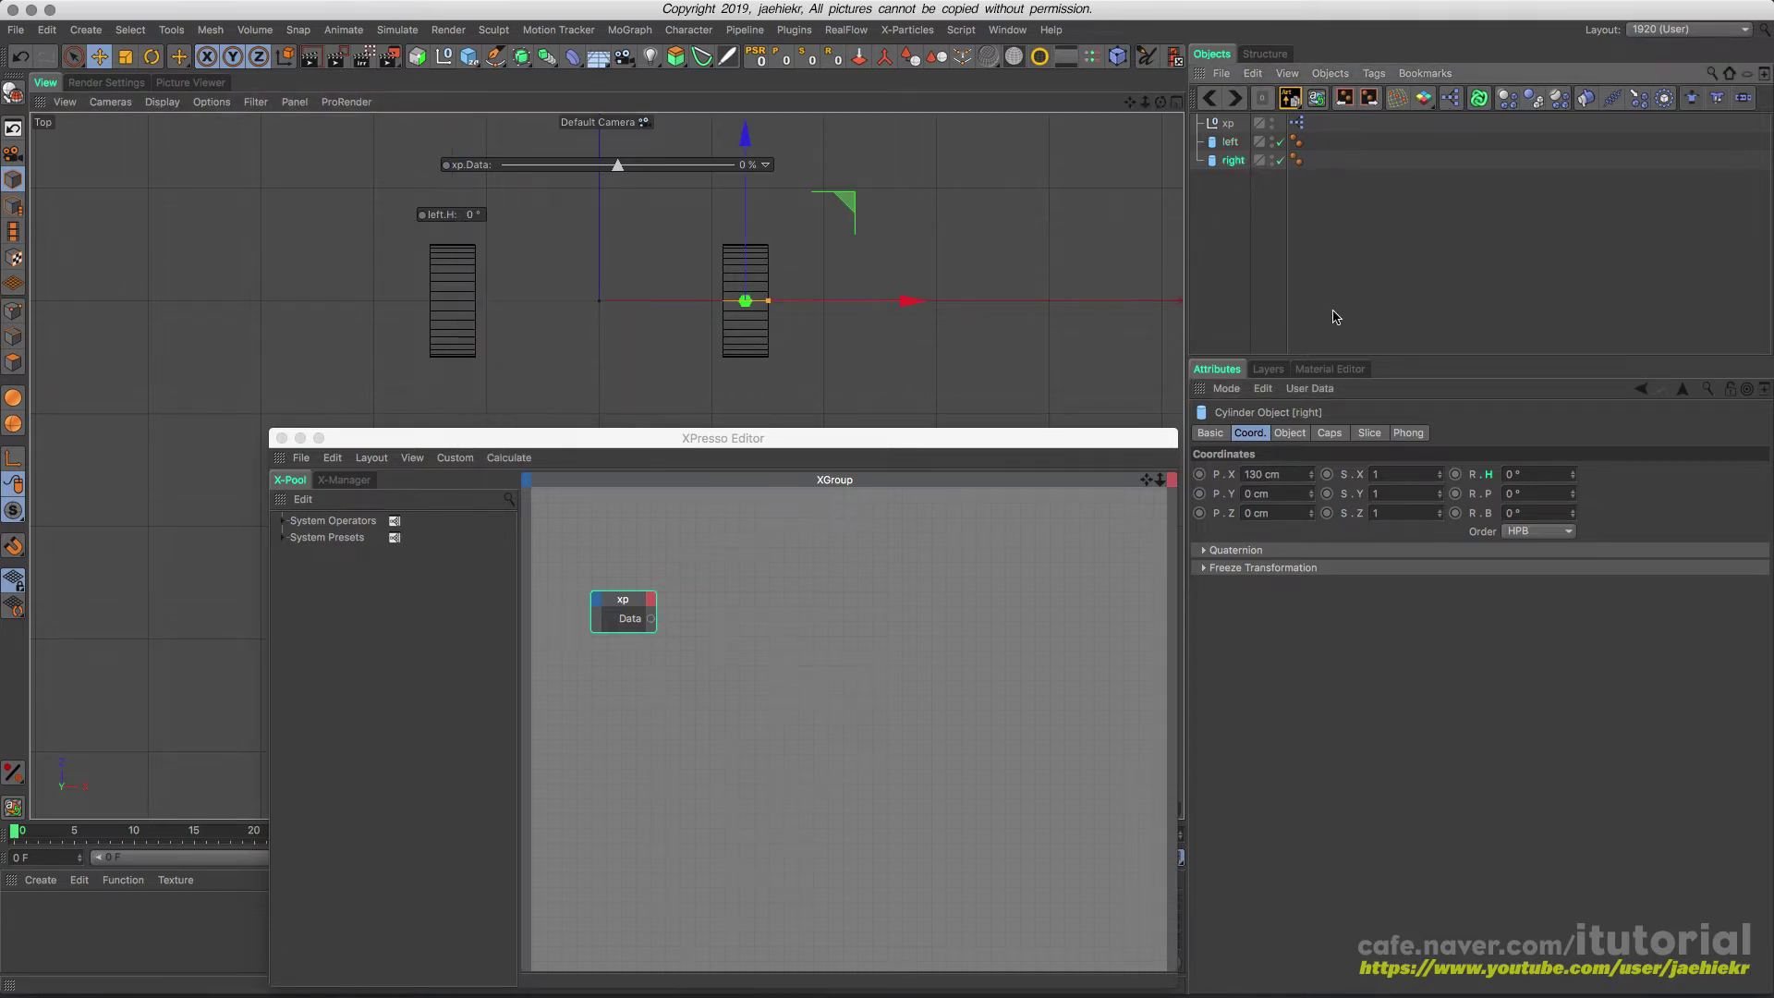
pyautogui.moveTo(1491, 476); pyautogui.dragTo(732, 215)
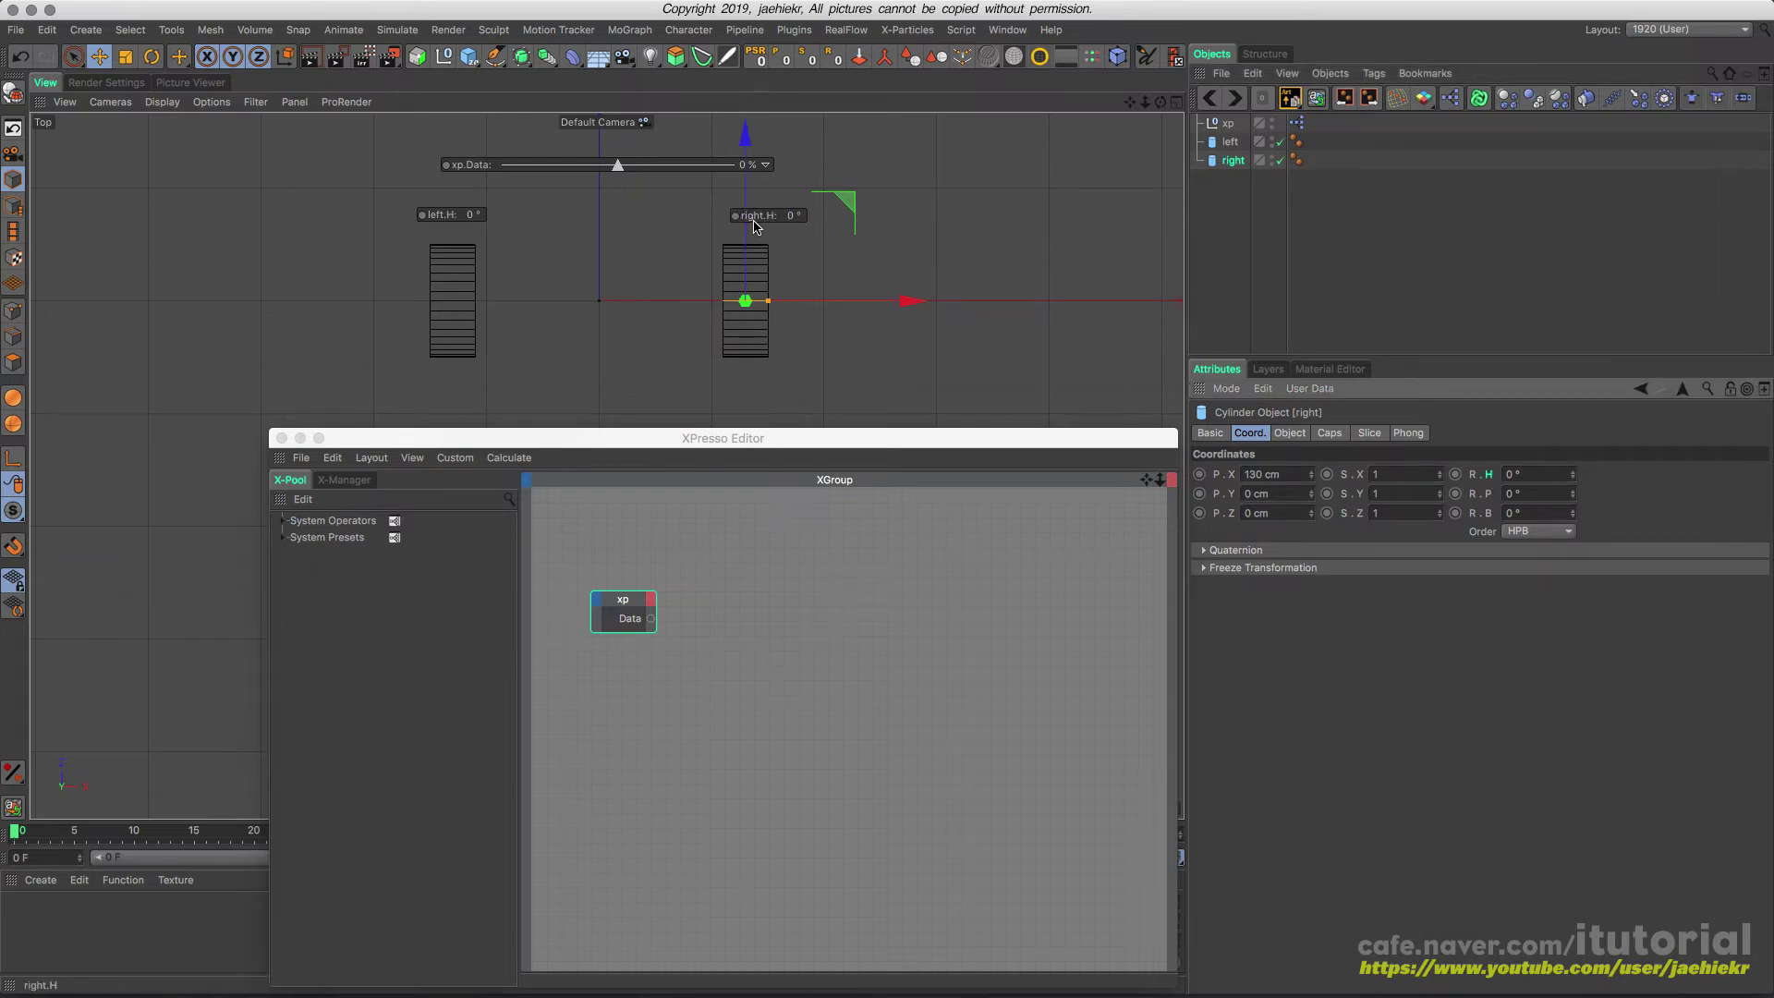
pyautogui.rightClick(756, 221)
pyautogui.moveTo(778, 232)
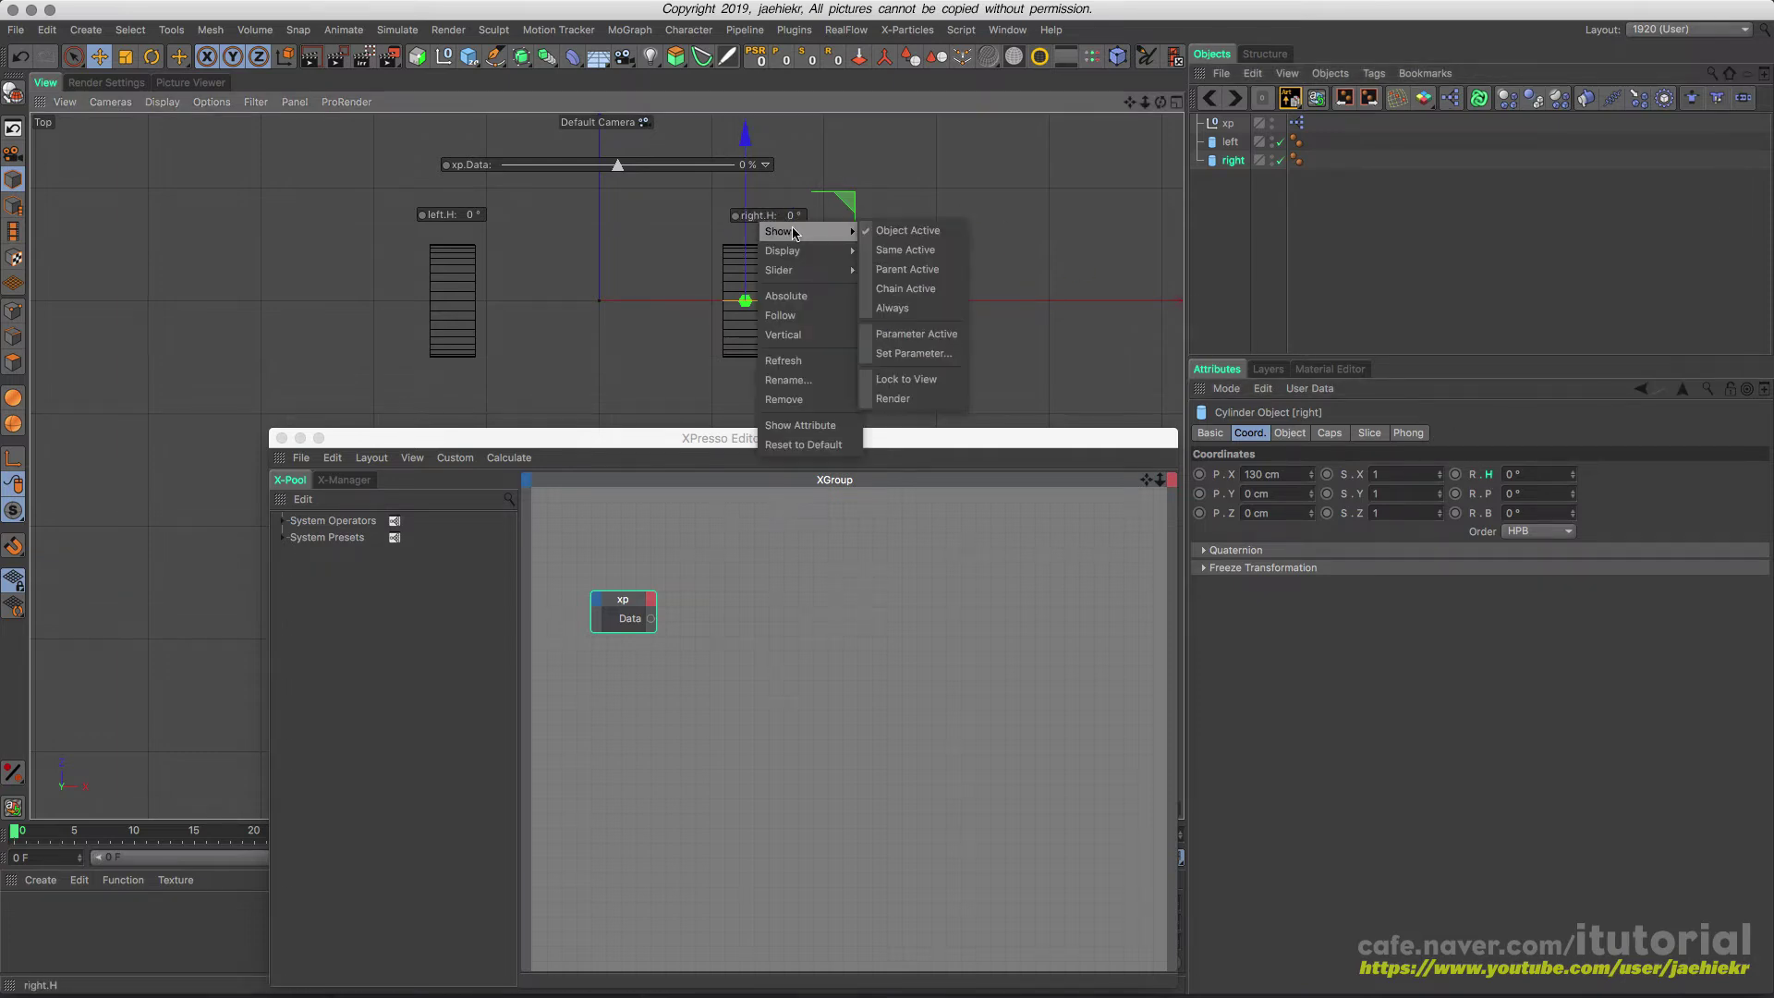
pyautogui.click(892, 306)
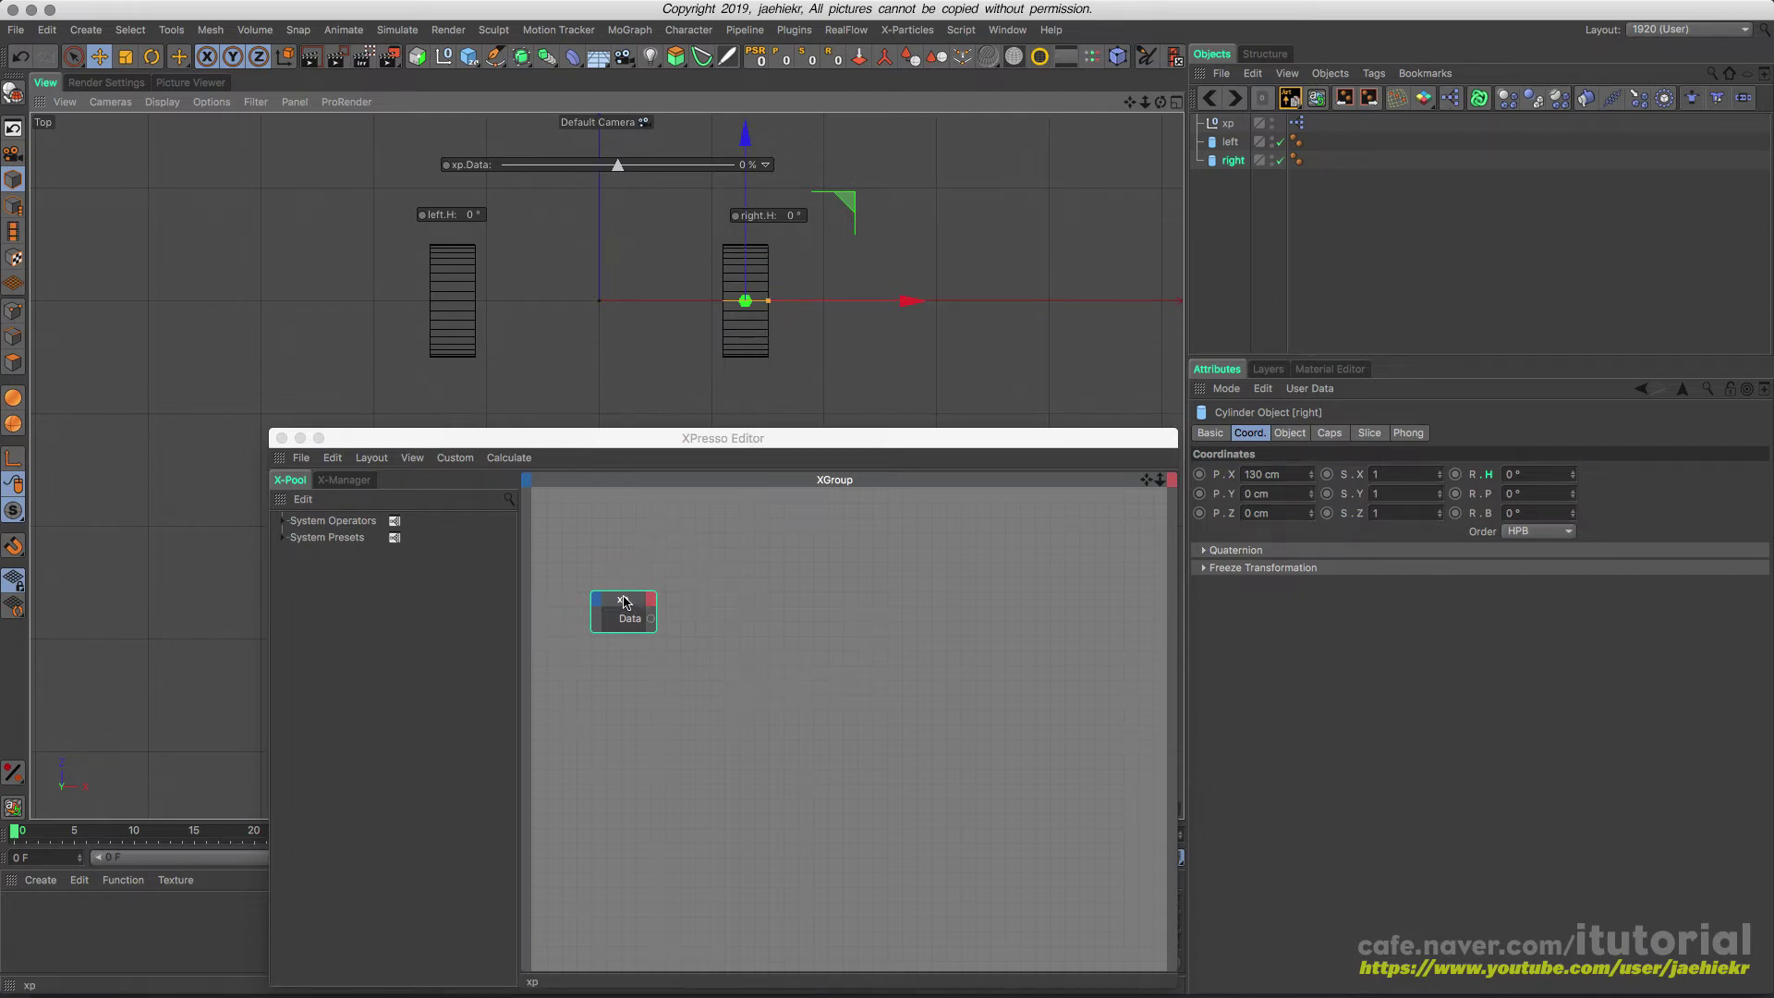
# - Add the left wheel to the XPresso graph as a node with a Rotation . H input port
pyautogui.moveTo(624, 600); pyautogui.dragTo(613, 575)
pyautogui.moveTo(1230, 144); pyautogui.dragTo(957, 601)
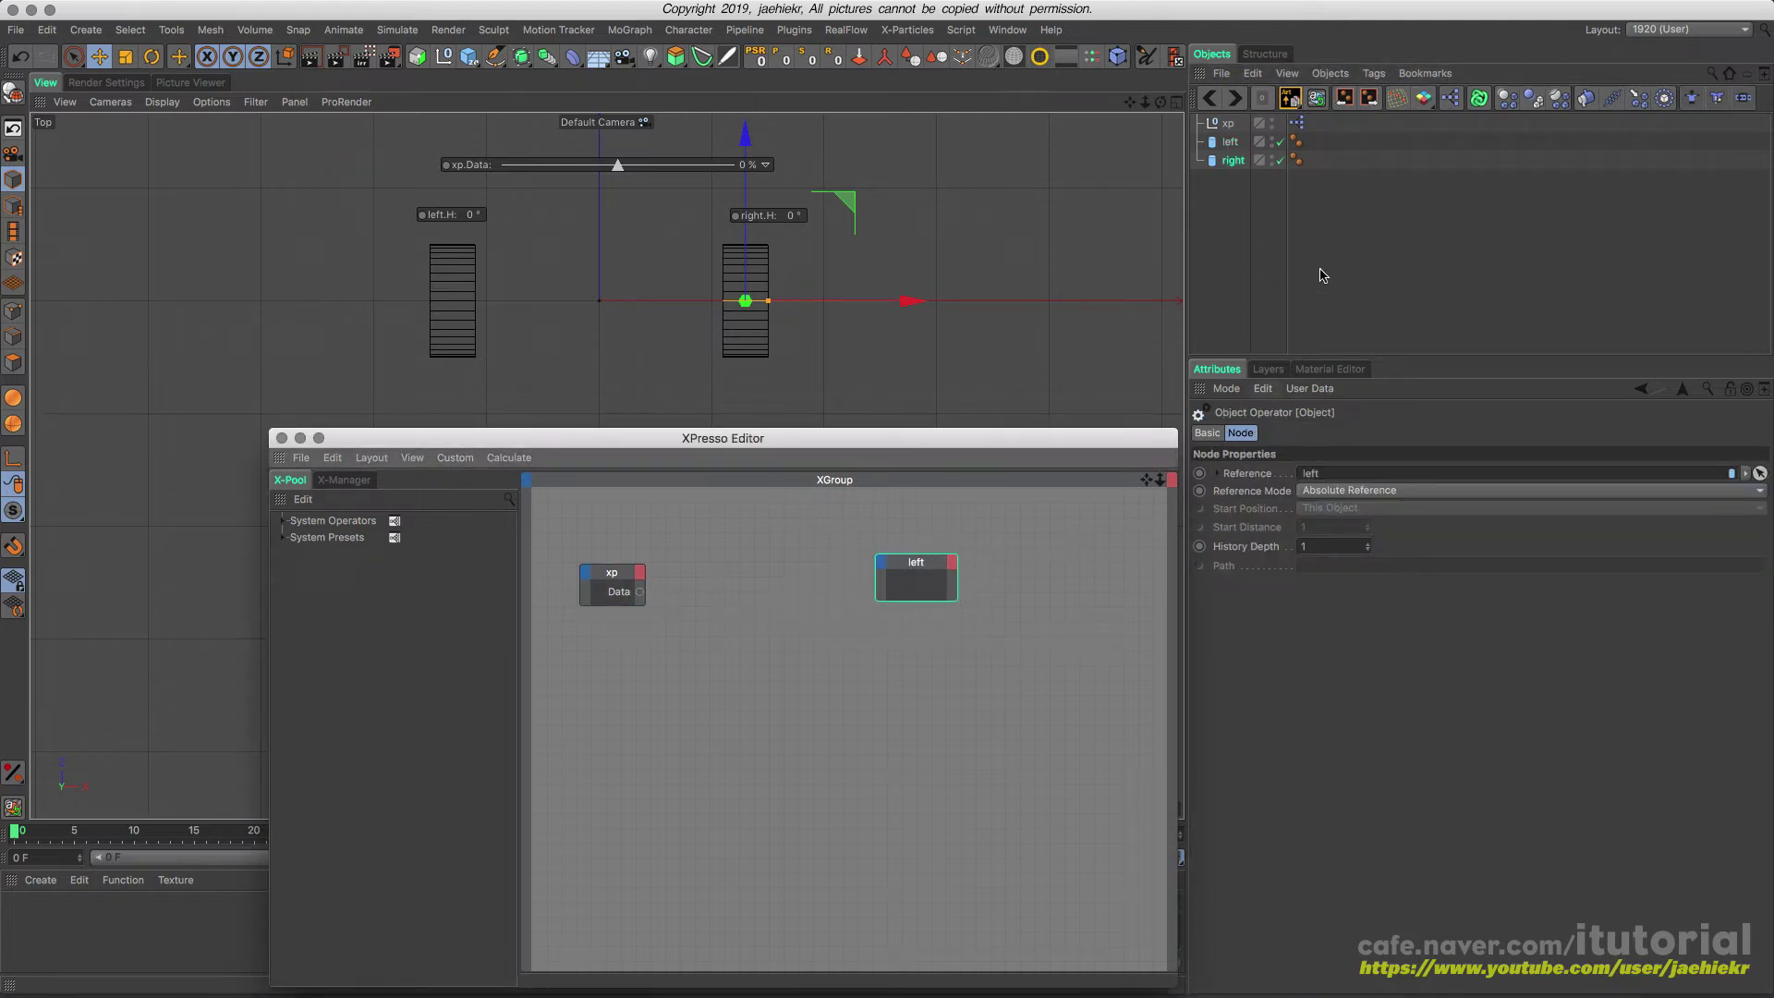
pyautogui.click(1232, 141)
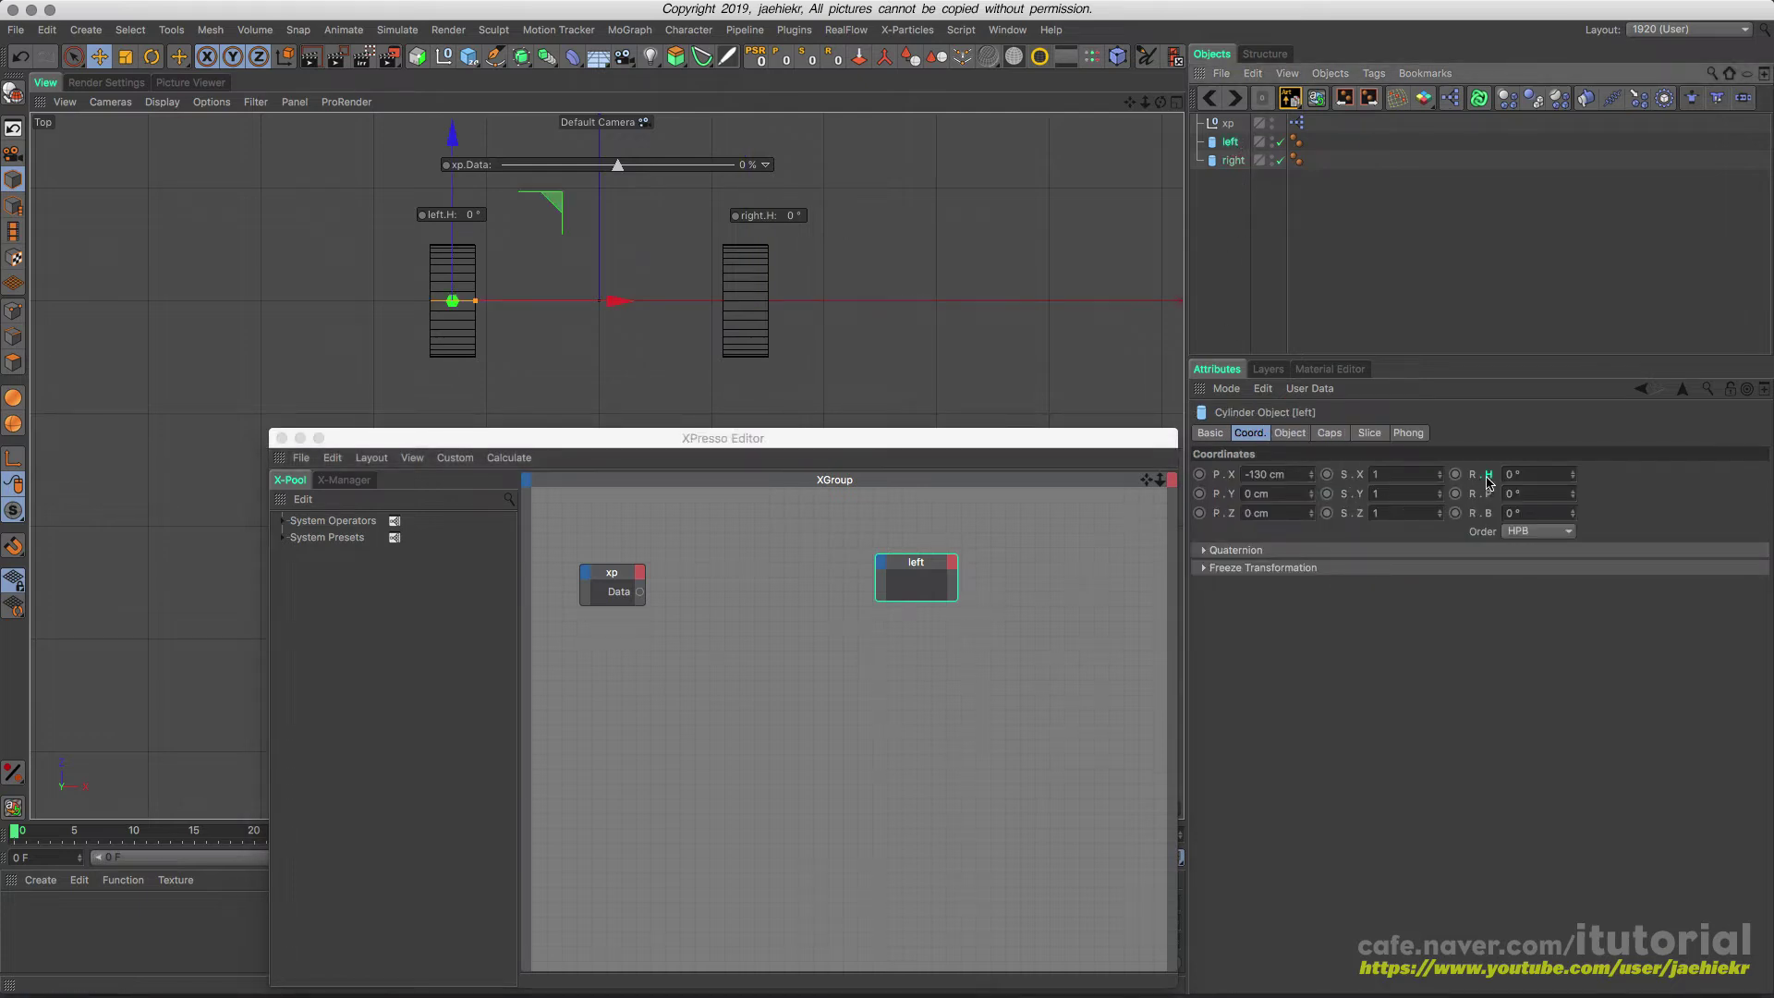
pyautogui.moveTo(1487, 476); pyautogui.dragTo(1029, 610)
pyautogui.moveTo(951, 562); pyautogui.dragTo(959, 572)
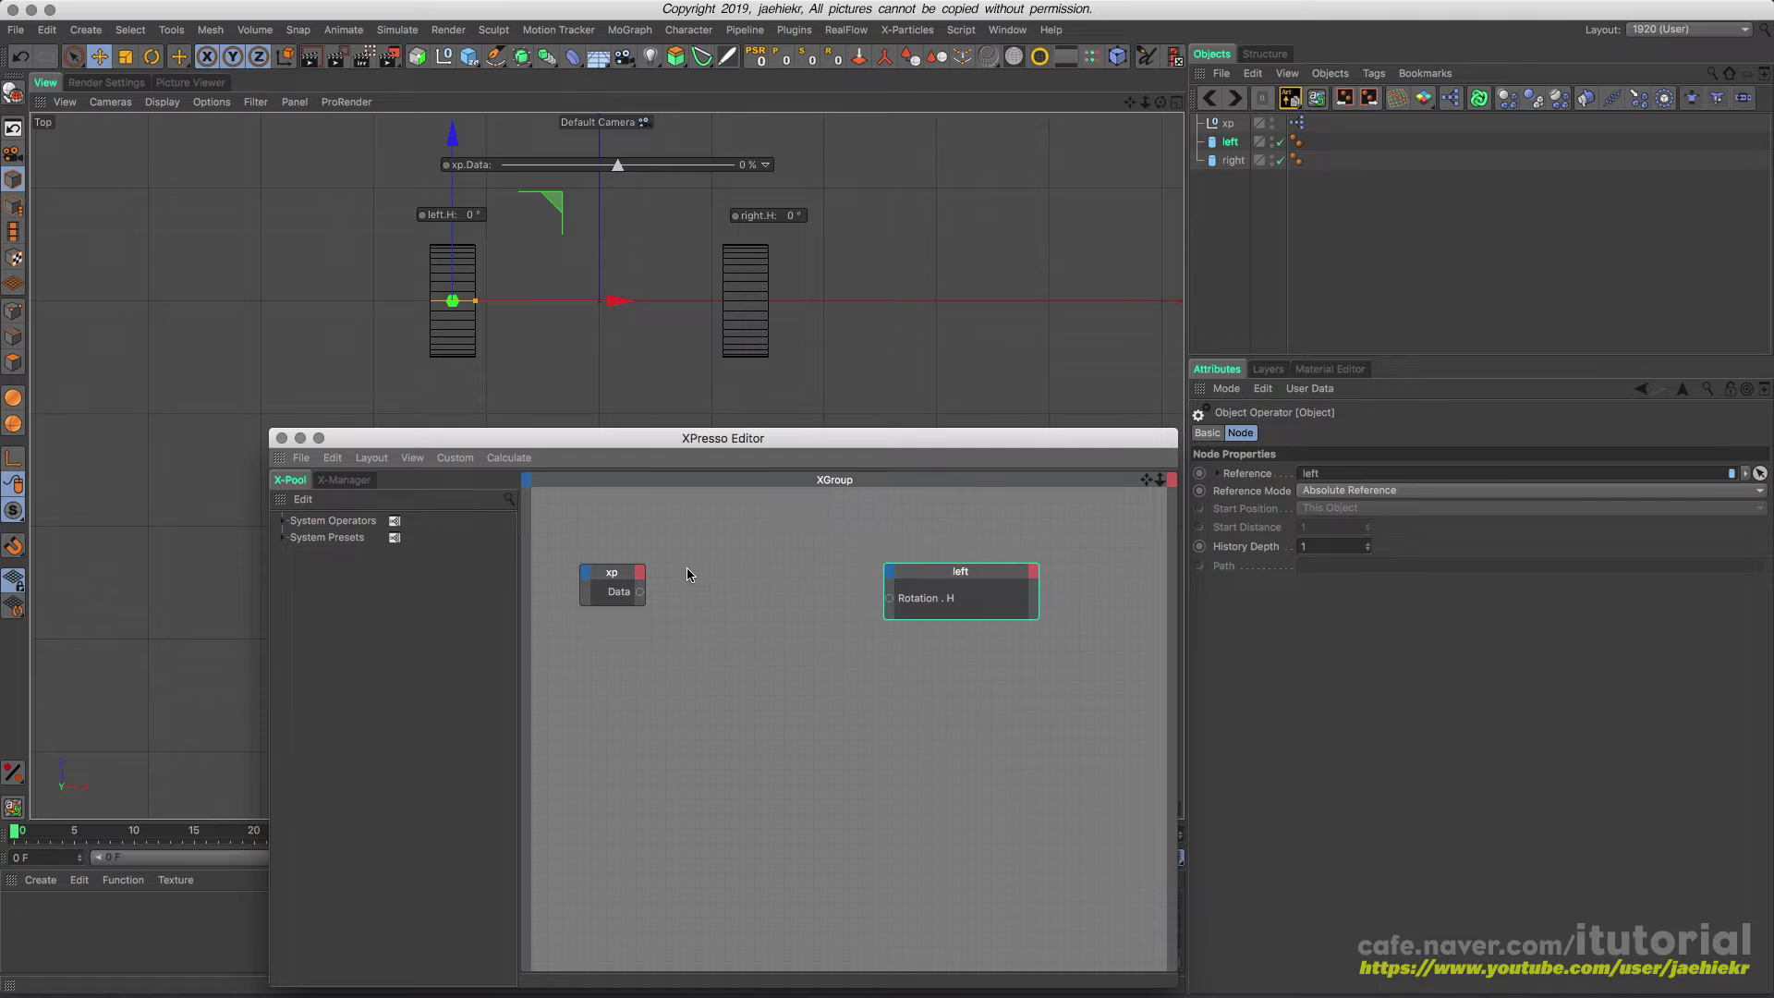
# - Add a Range Mapper node and place it between the xp and left nodes
pyautogui.moveTo(609, 579); pyautogui.dragTo(599, 584)
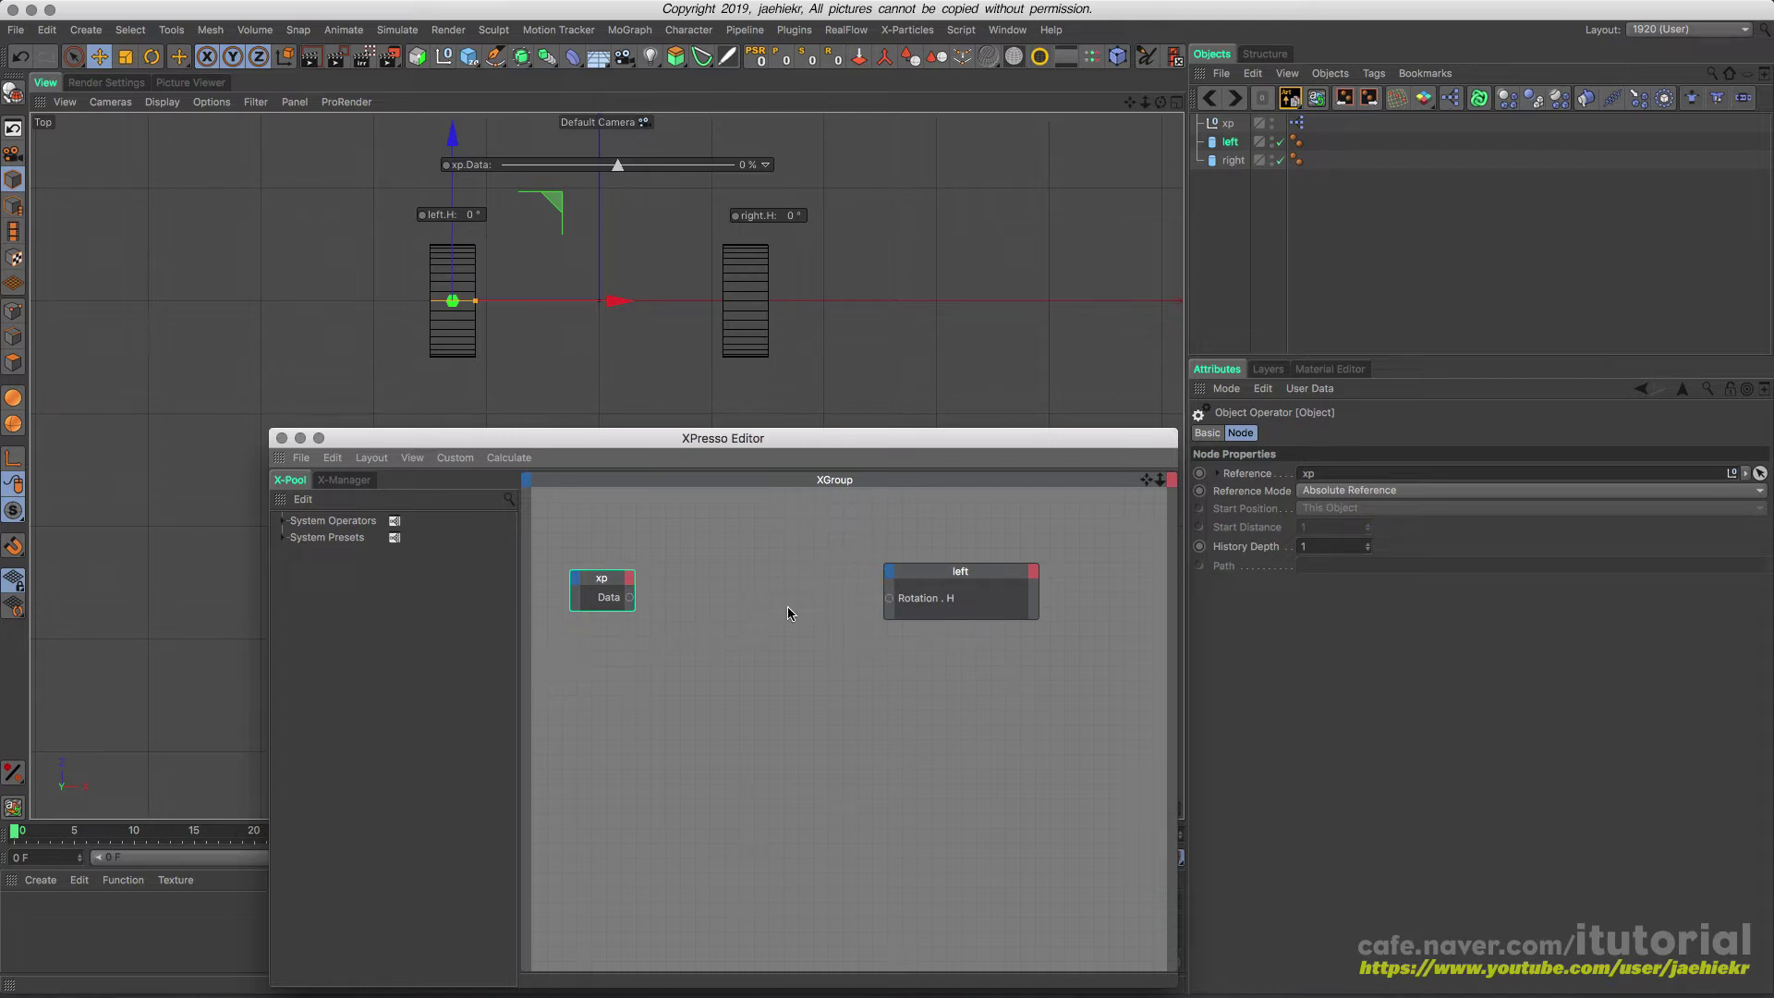
pyautogui.rightClick(775, 688)
pyautogui.moveTo(832, 694)
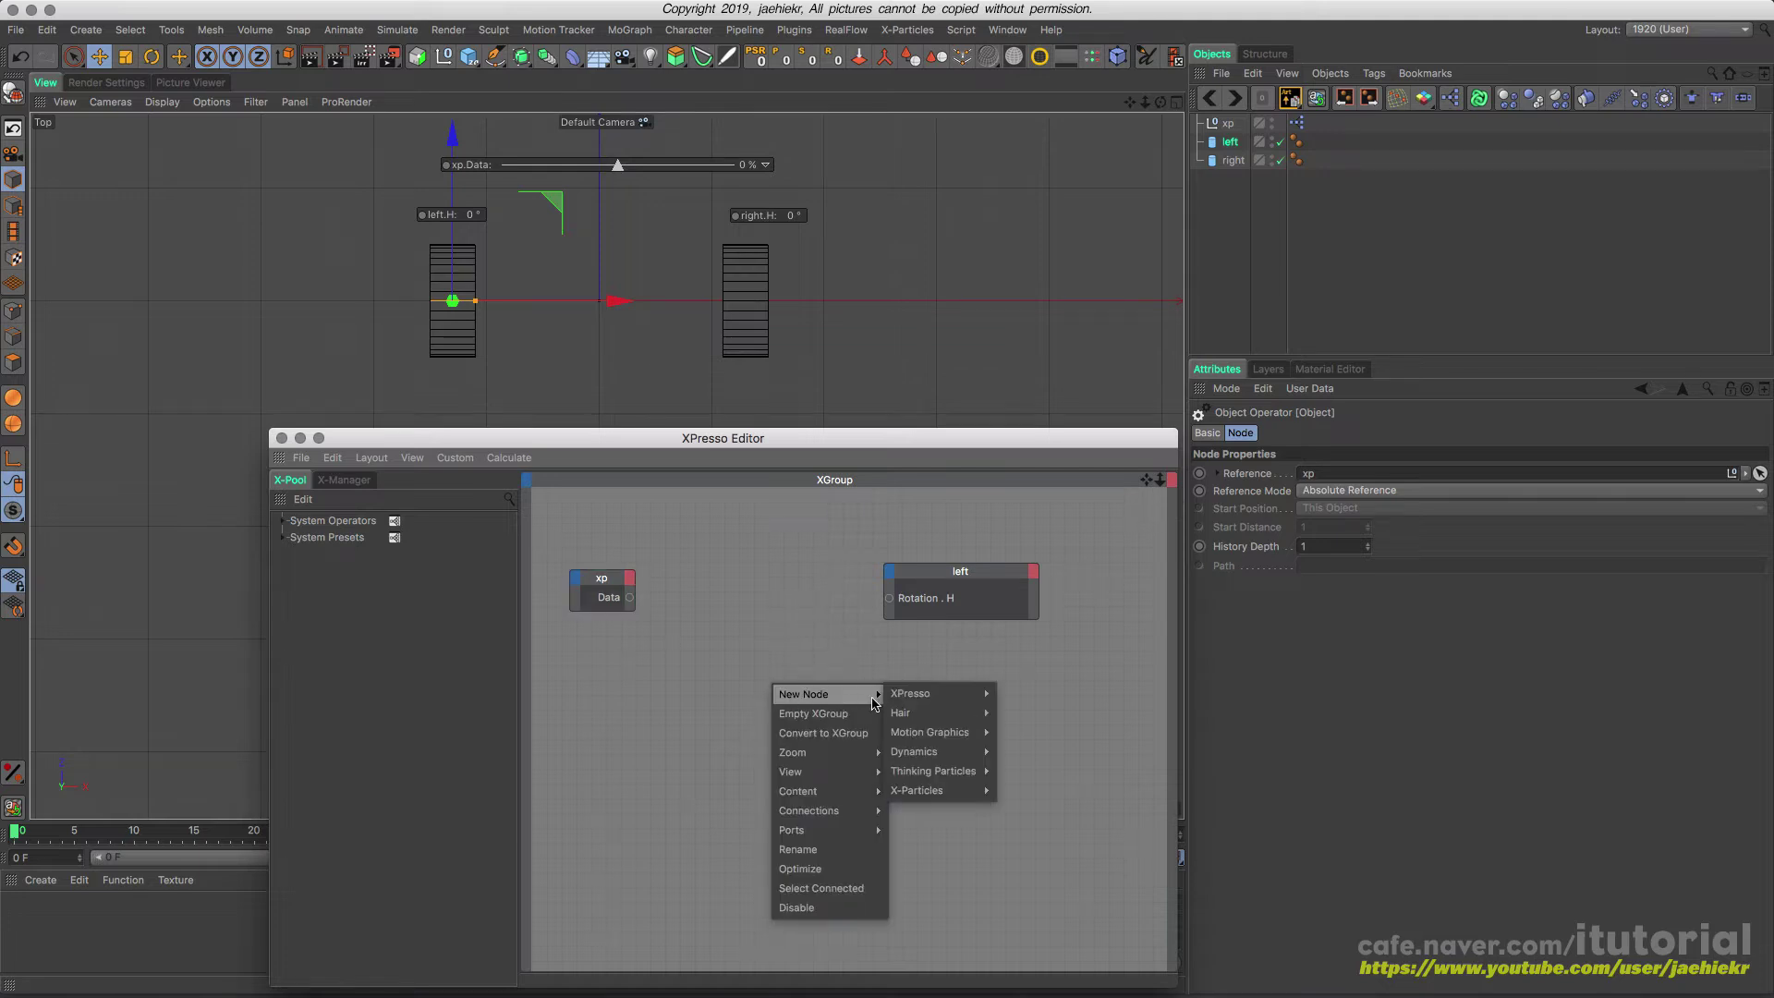
pyautogui.moveTo(951, 694)
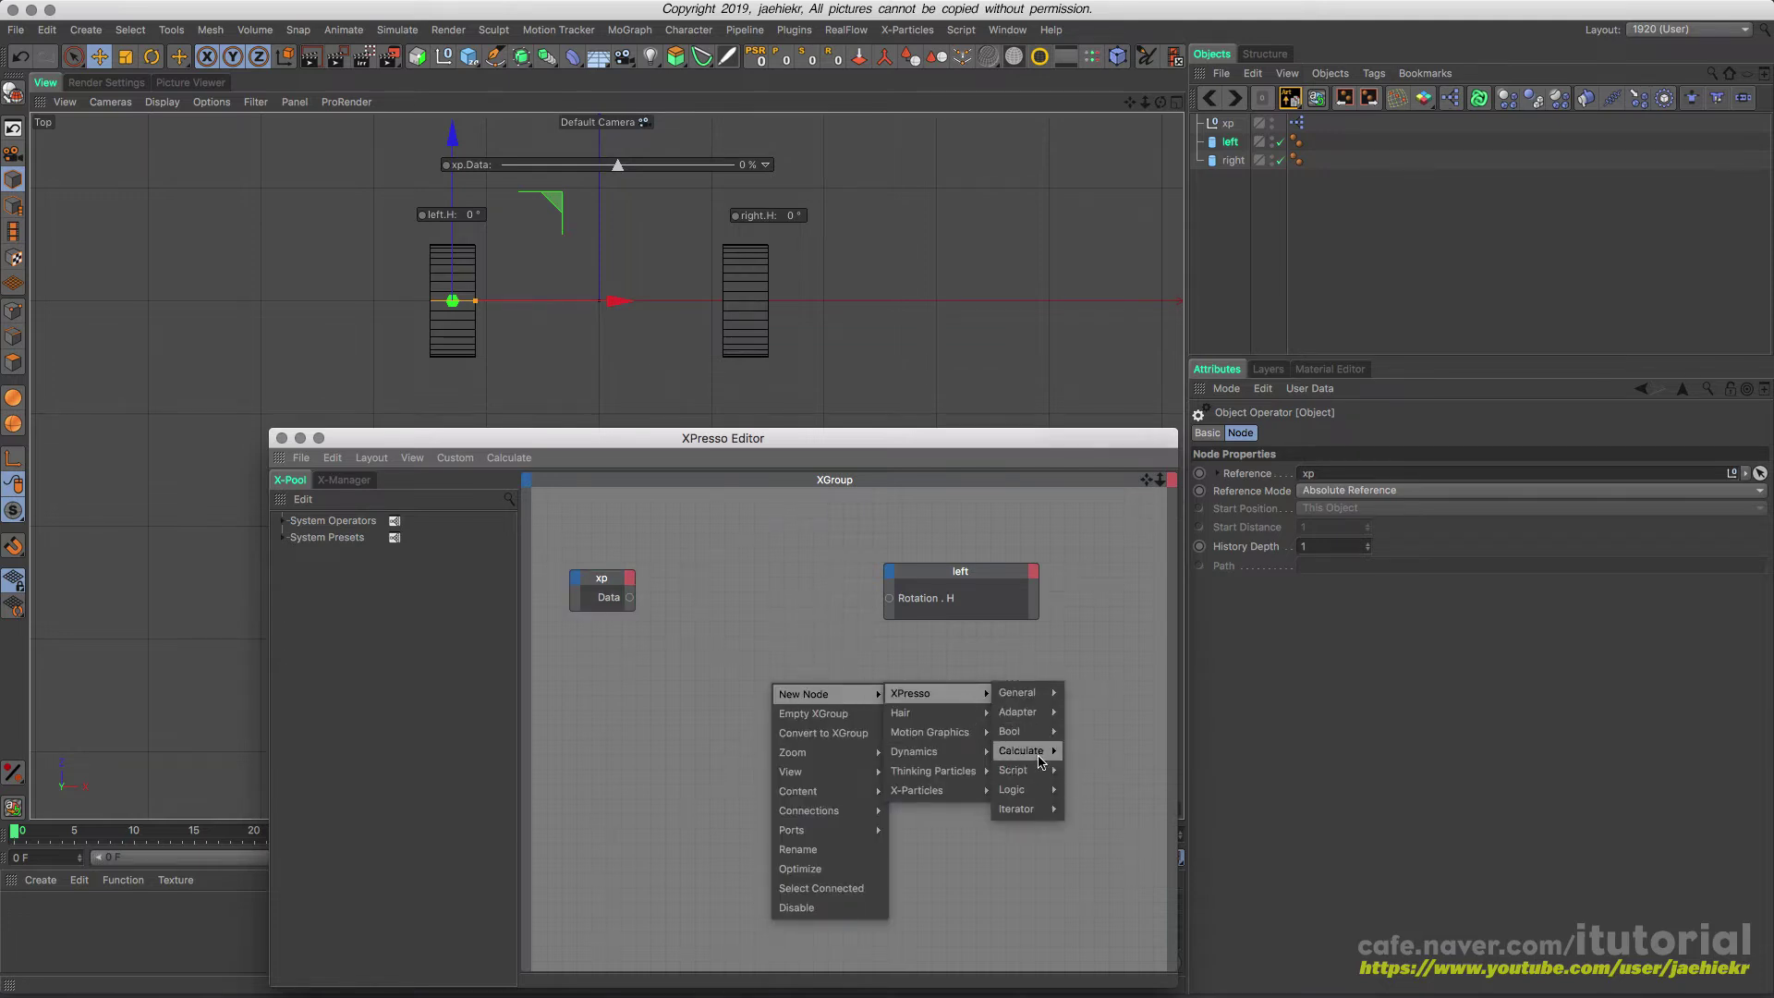
pyautogui.moveTo(1021, 750)
pyautogui.click(1108, 943)
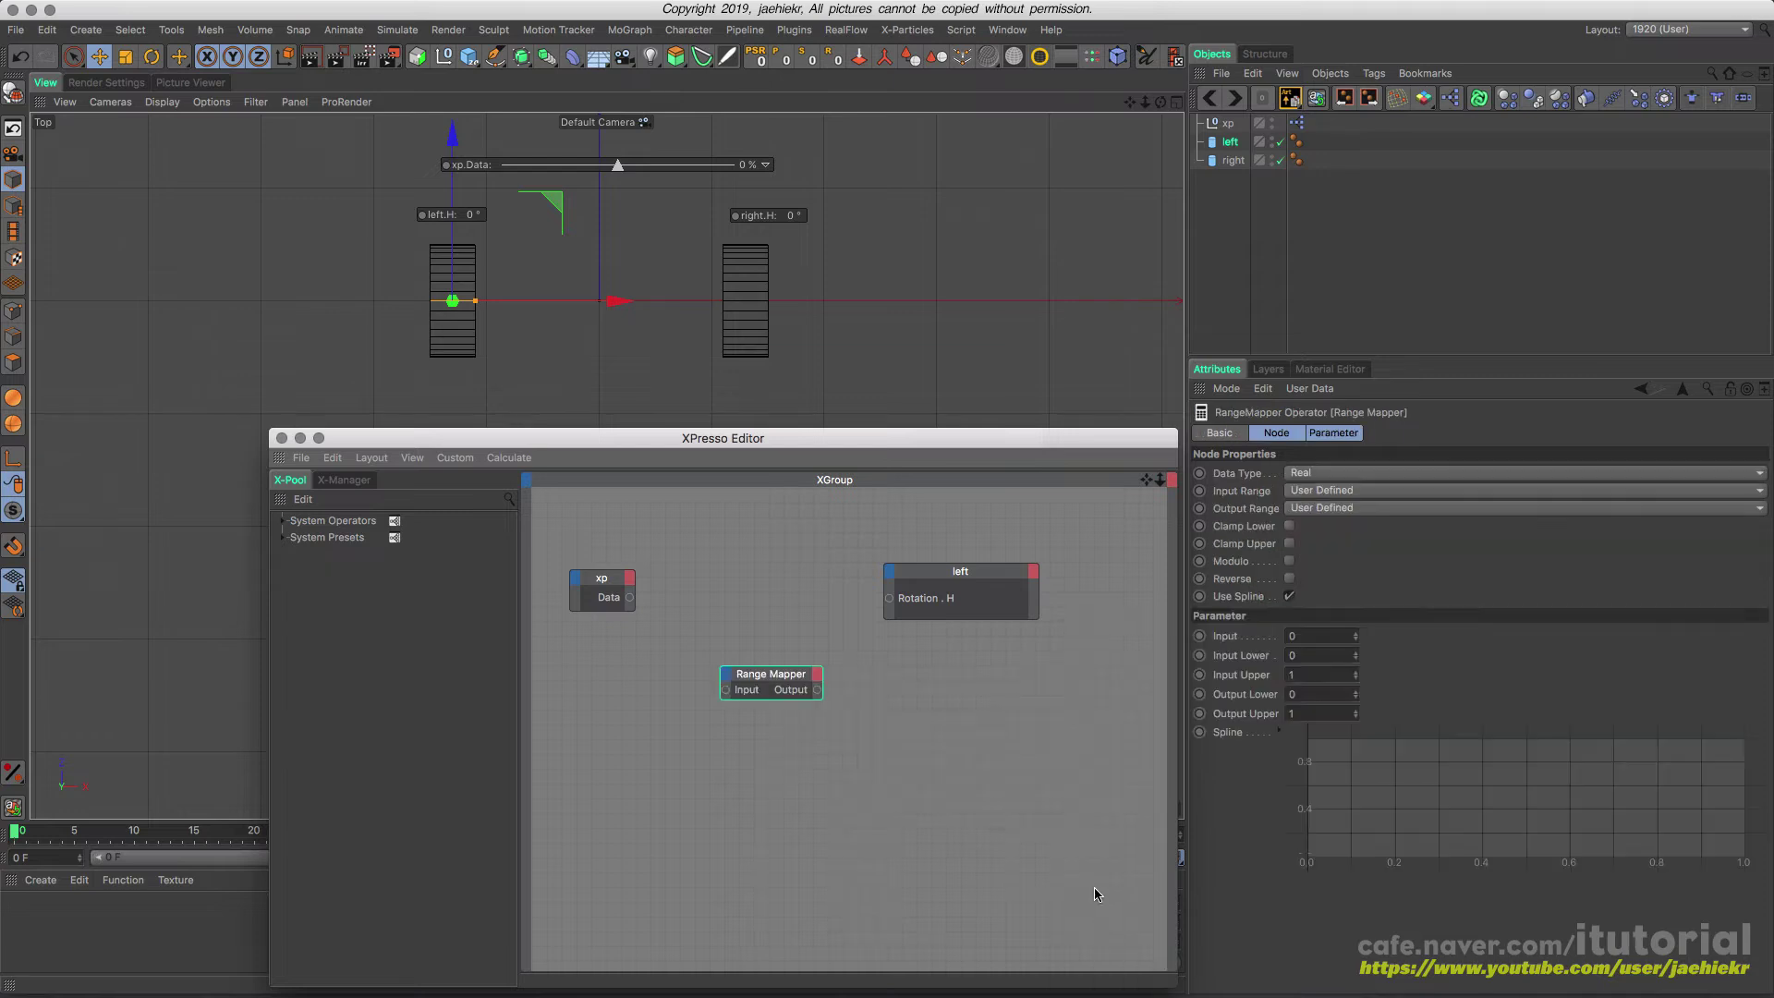
pyautogui.moveTo(769, 669); pyautogui.dragTo(757, 577)
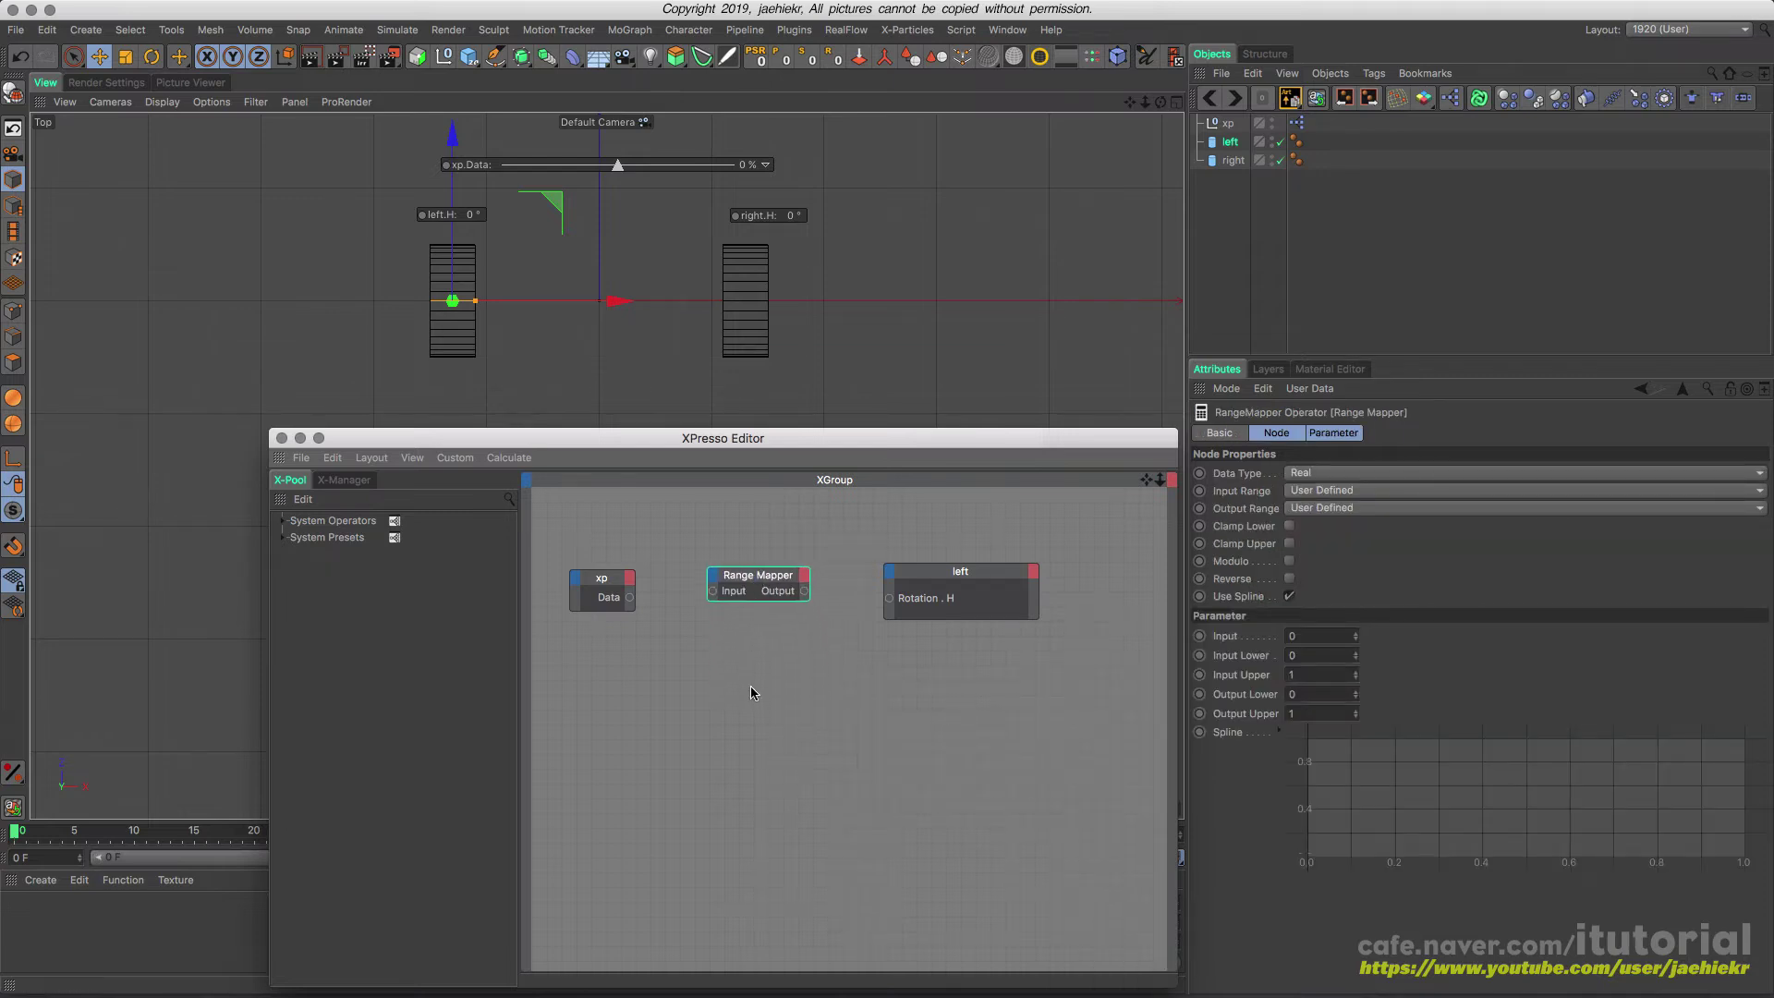
# - Connect xp's Data output to the Range Mapper's Input, and set its Input Range to Percent and Output Range to Degree
pyautogui.moveTo(630, 598); pyautogui.dragTo(713, 591)
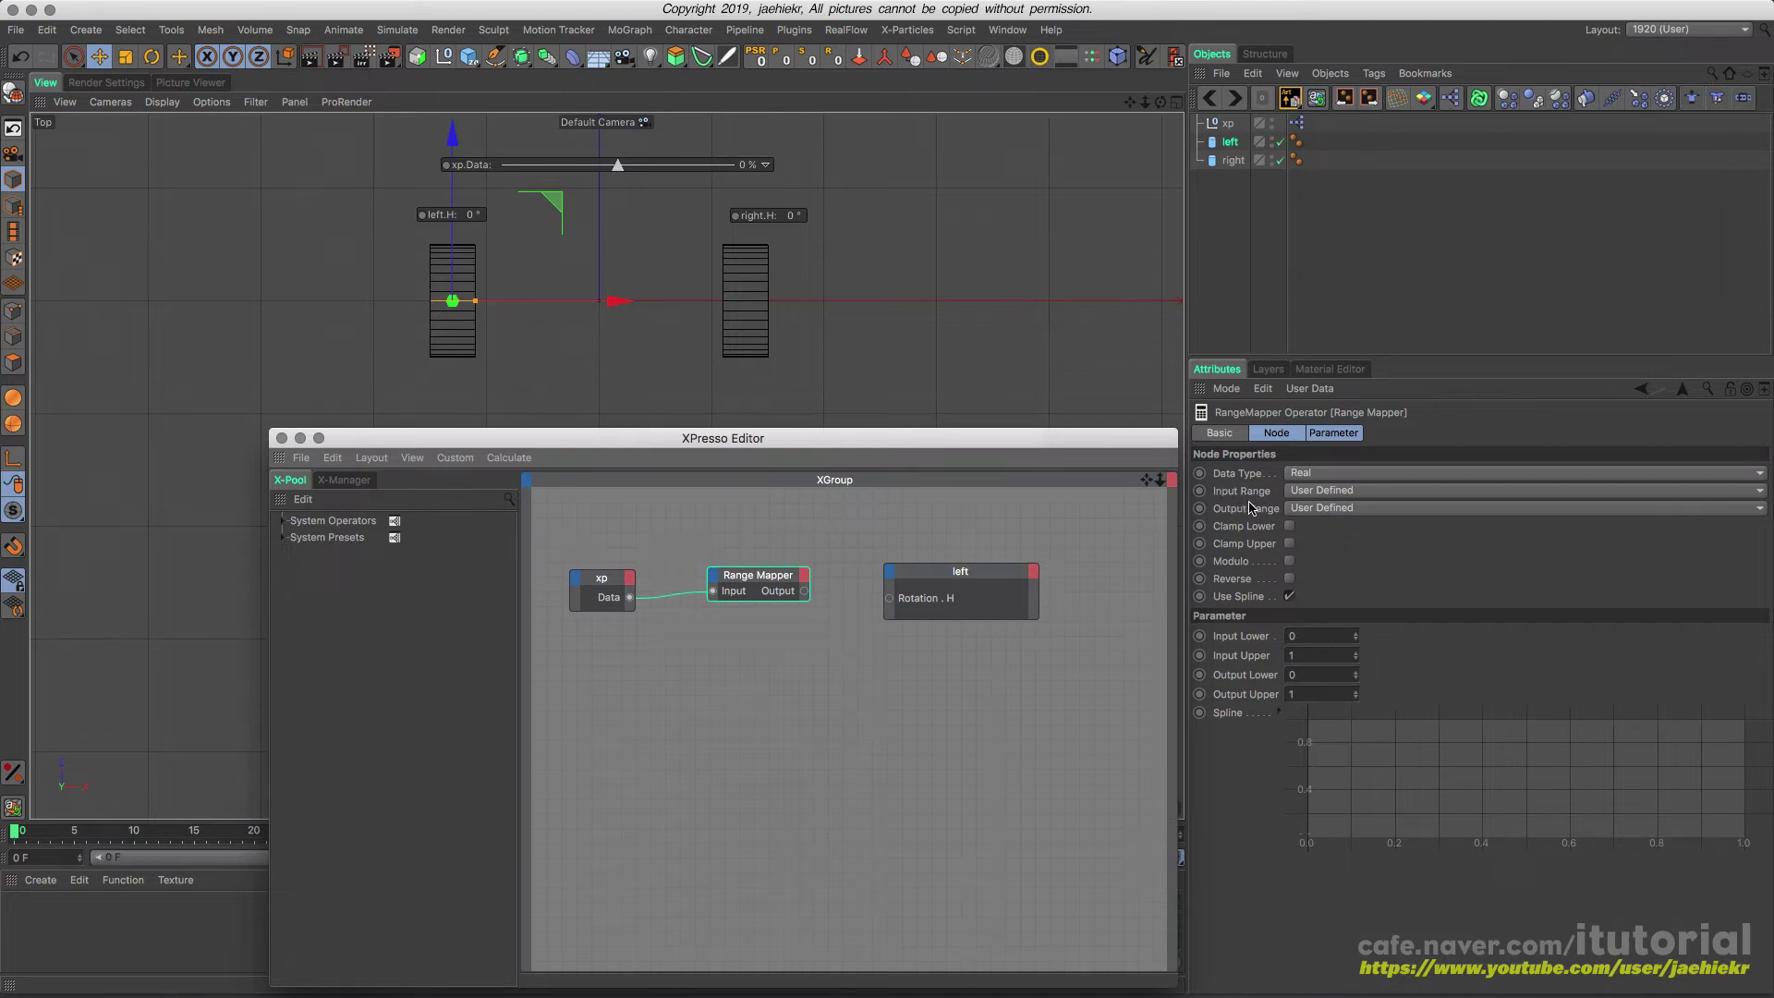
pyautogui.click(1328, 490)
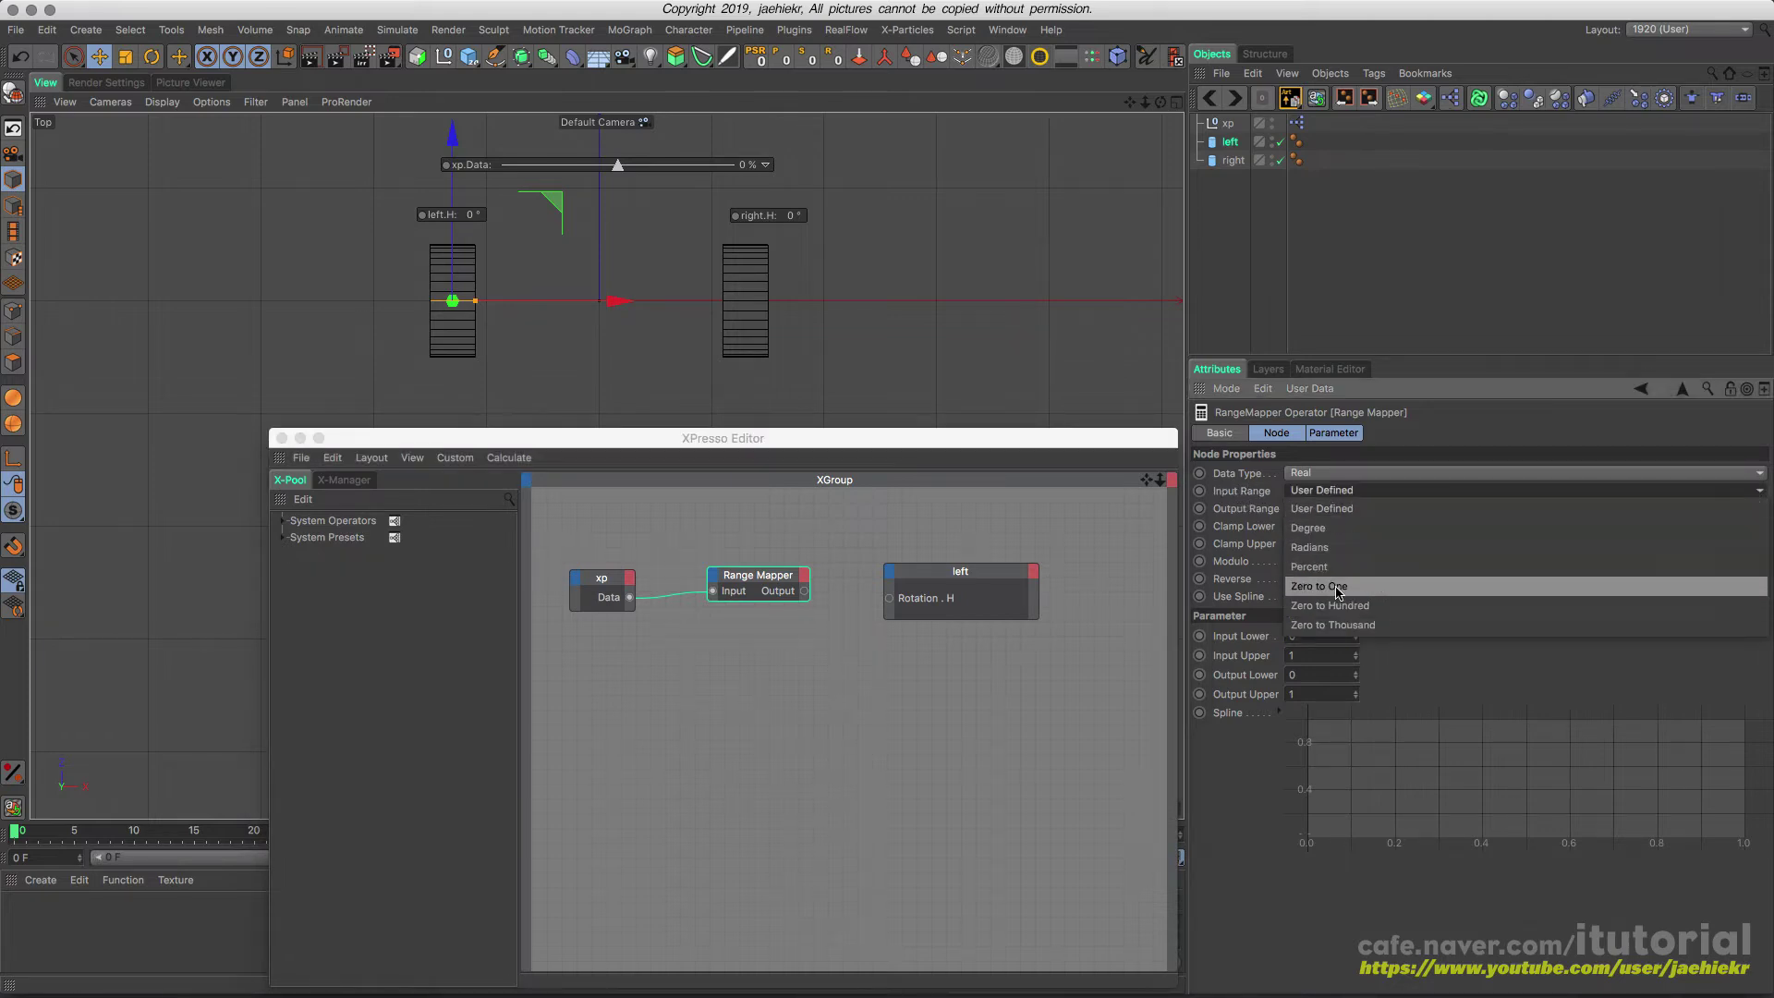
pyautogui.click(1329, 569)
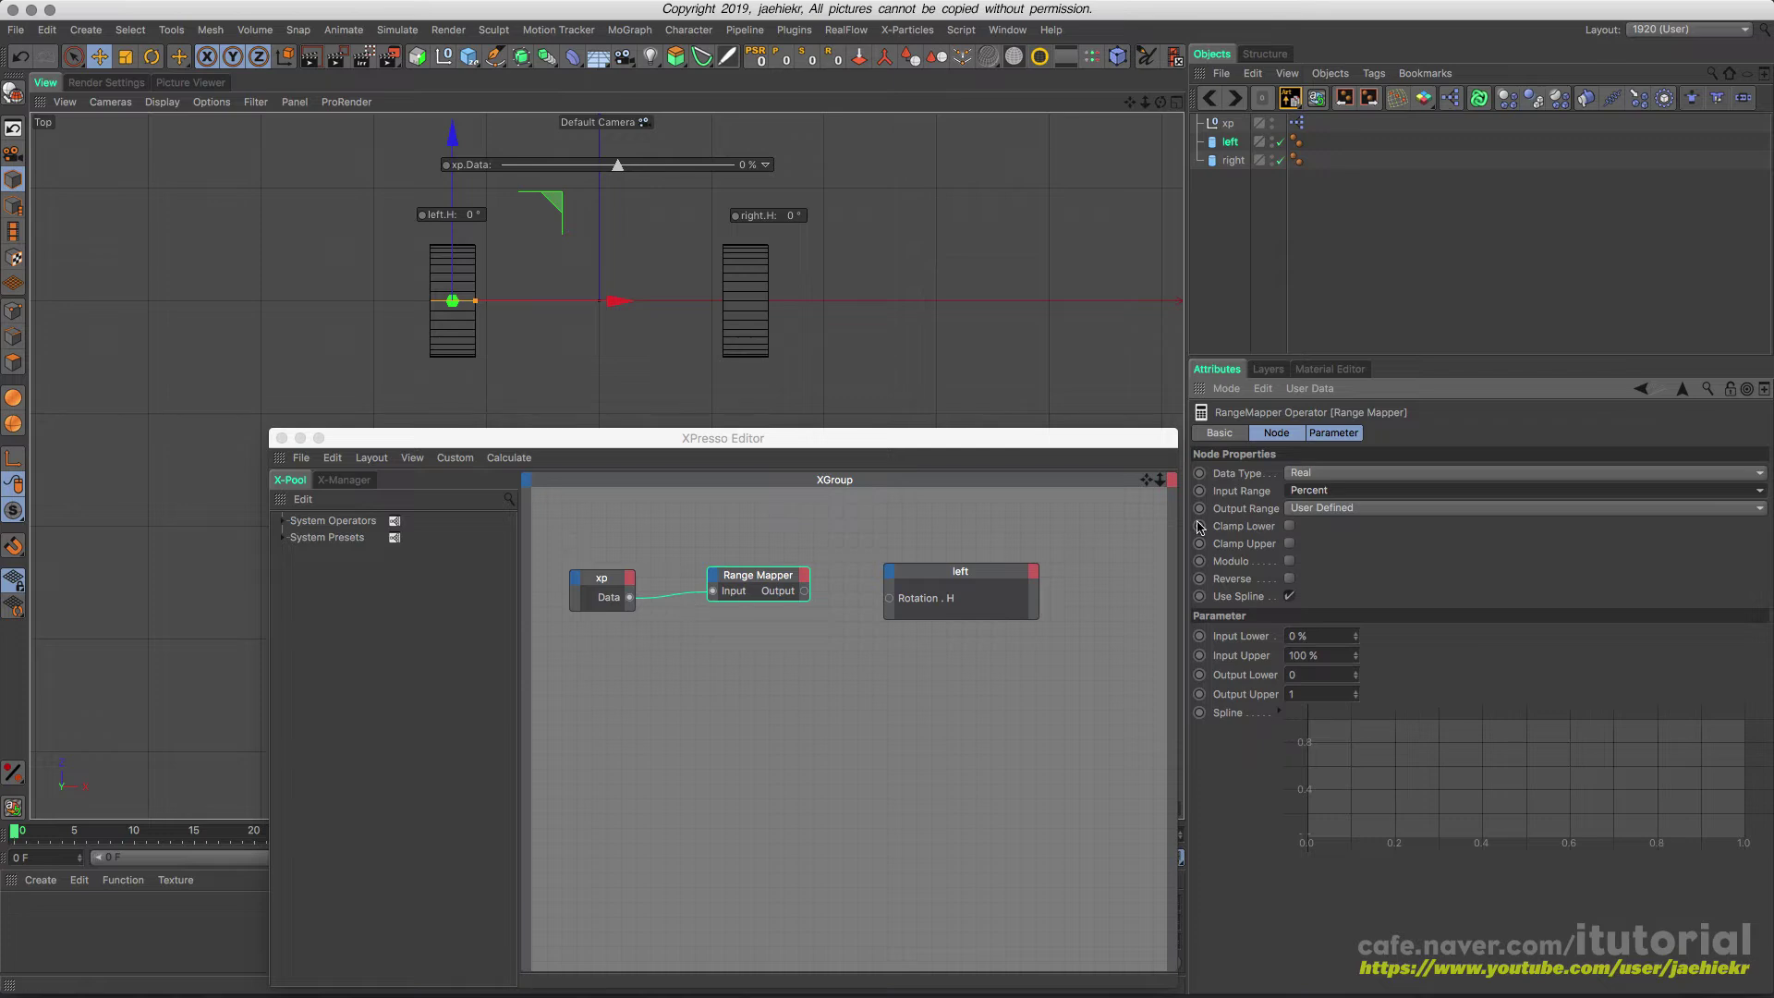
pyautogui.click(1309, 511)
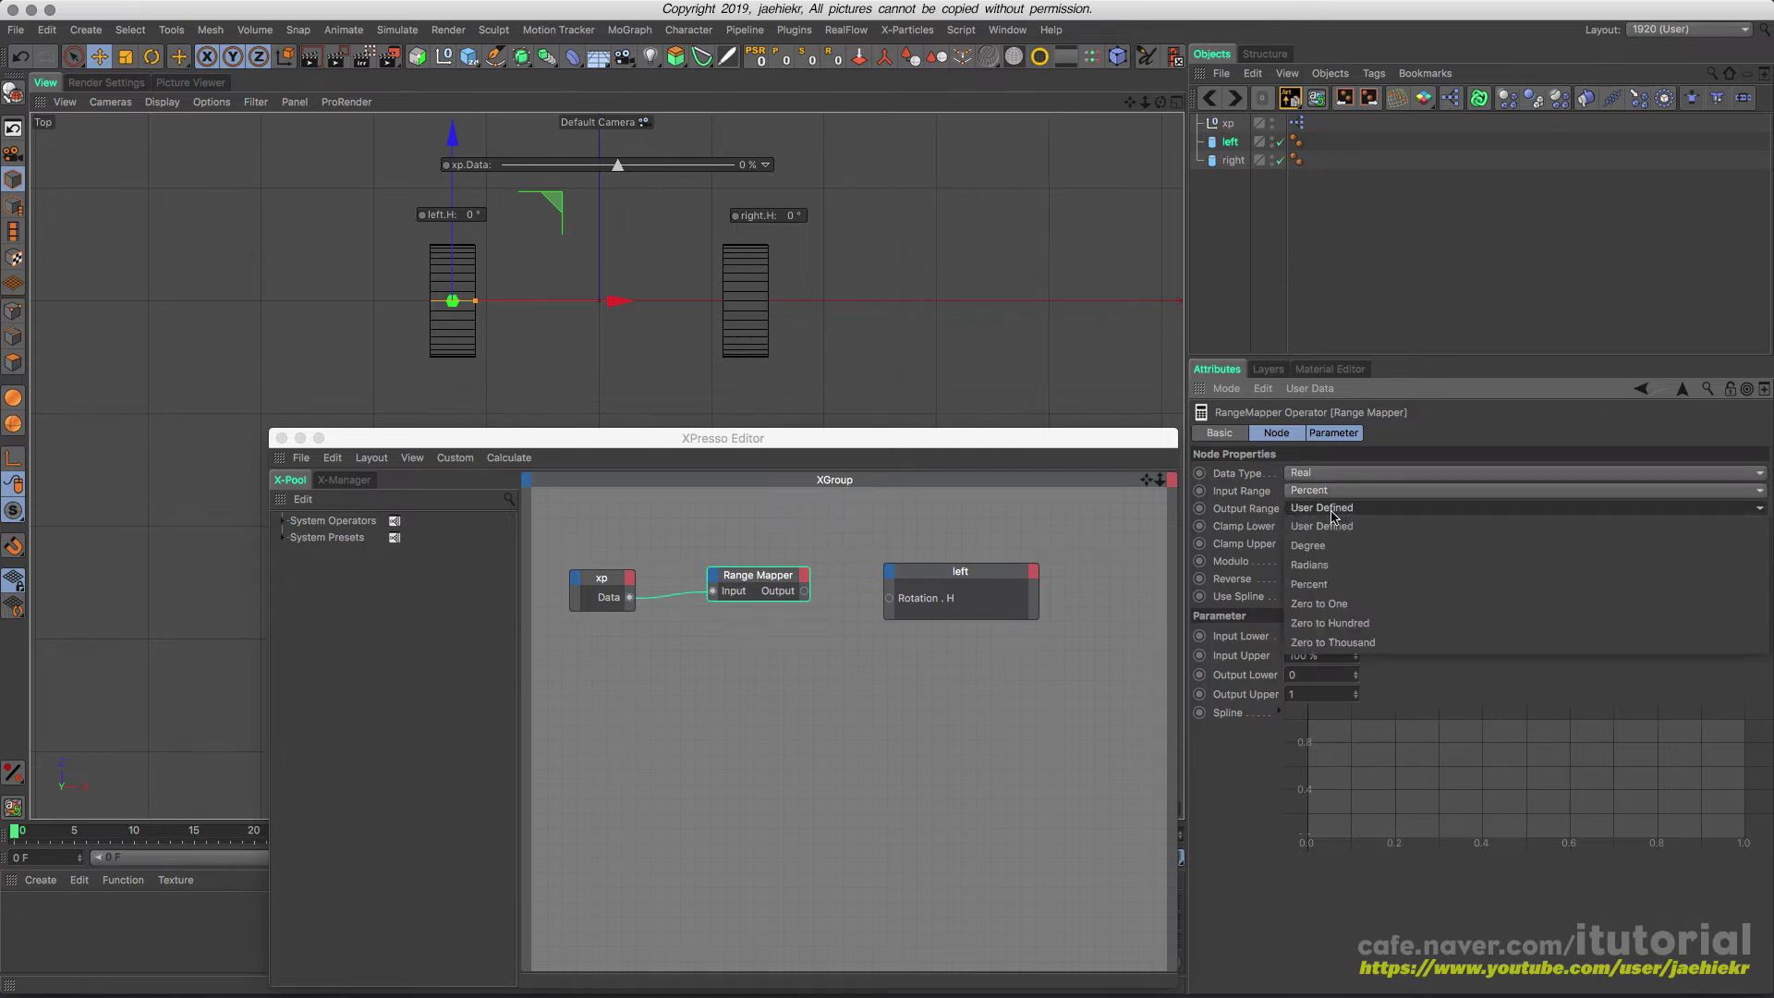
pyautogui.click(1331, 549)
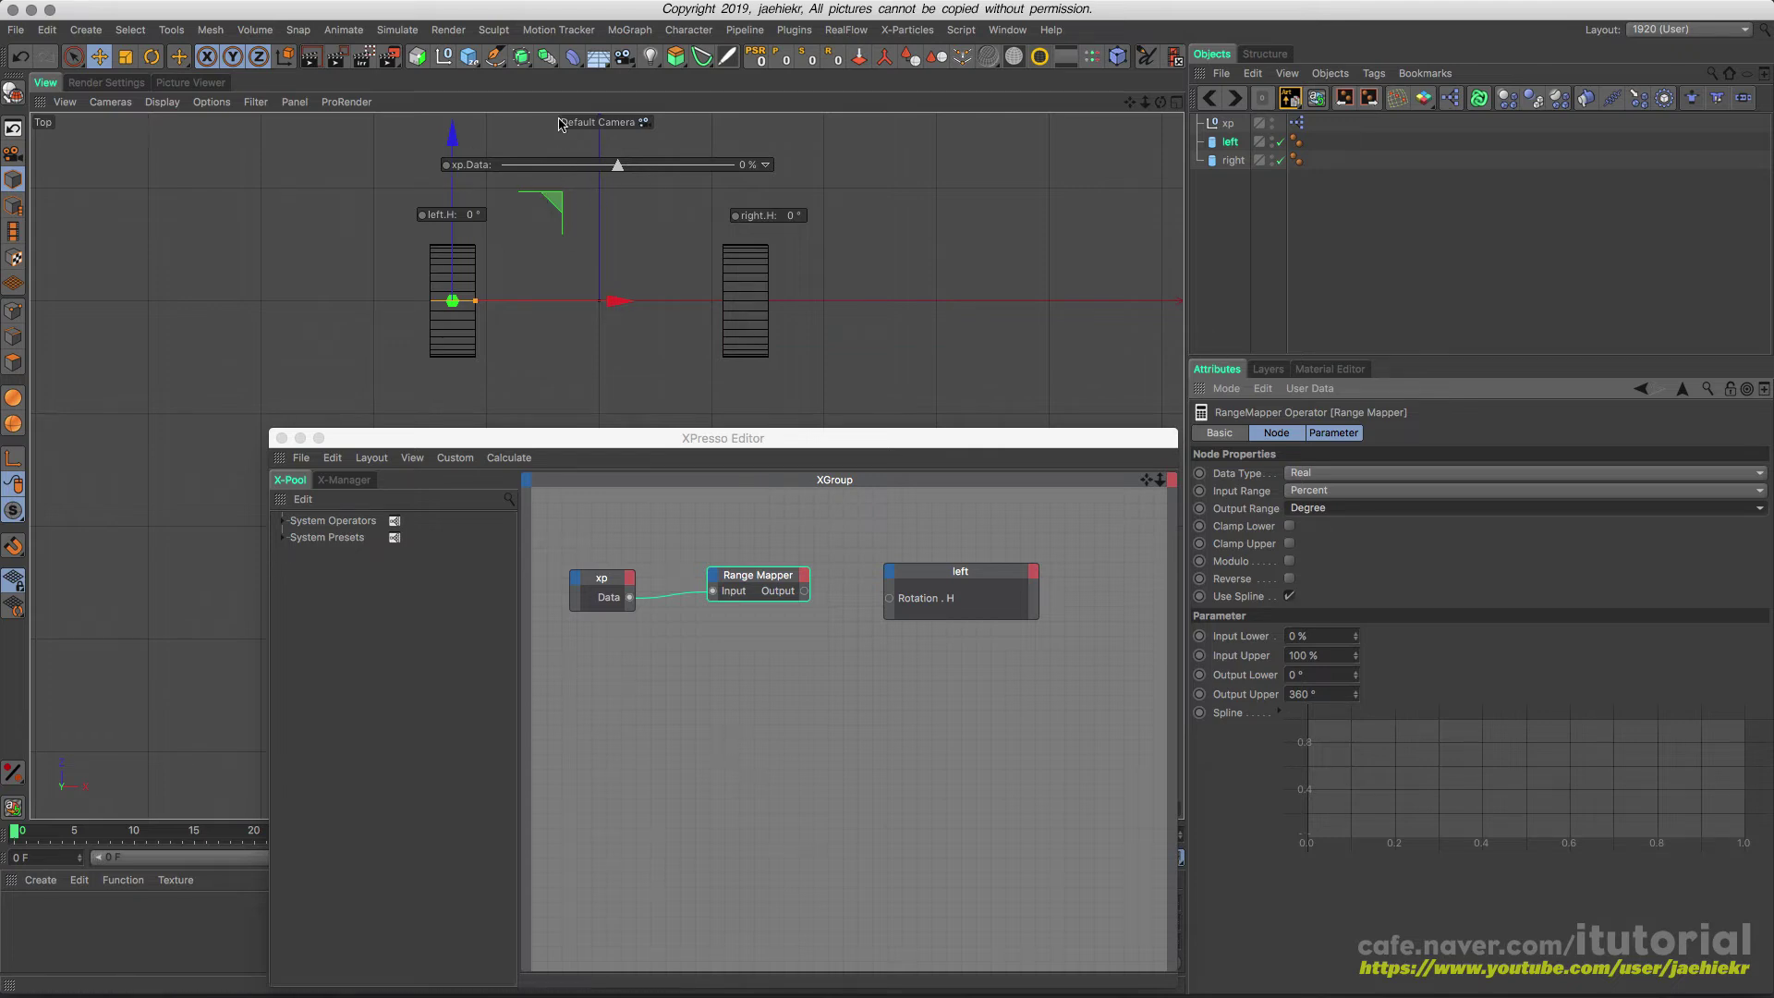
# - Map the Range Mapper's input from -100 % to 0 % onto output from 55° to 0°, and connect its Output to left's Rotation . H
pyautogui.click(1303, 635)
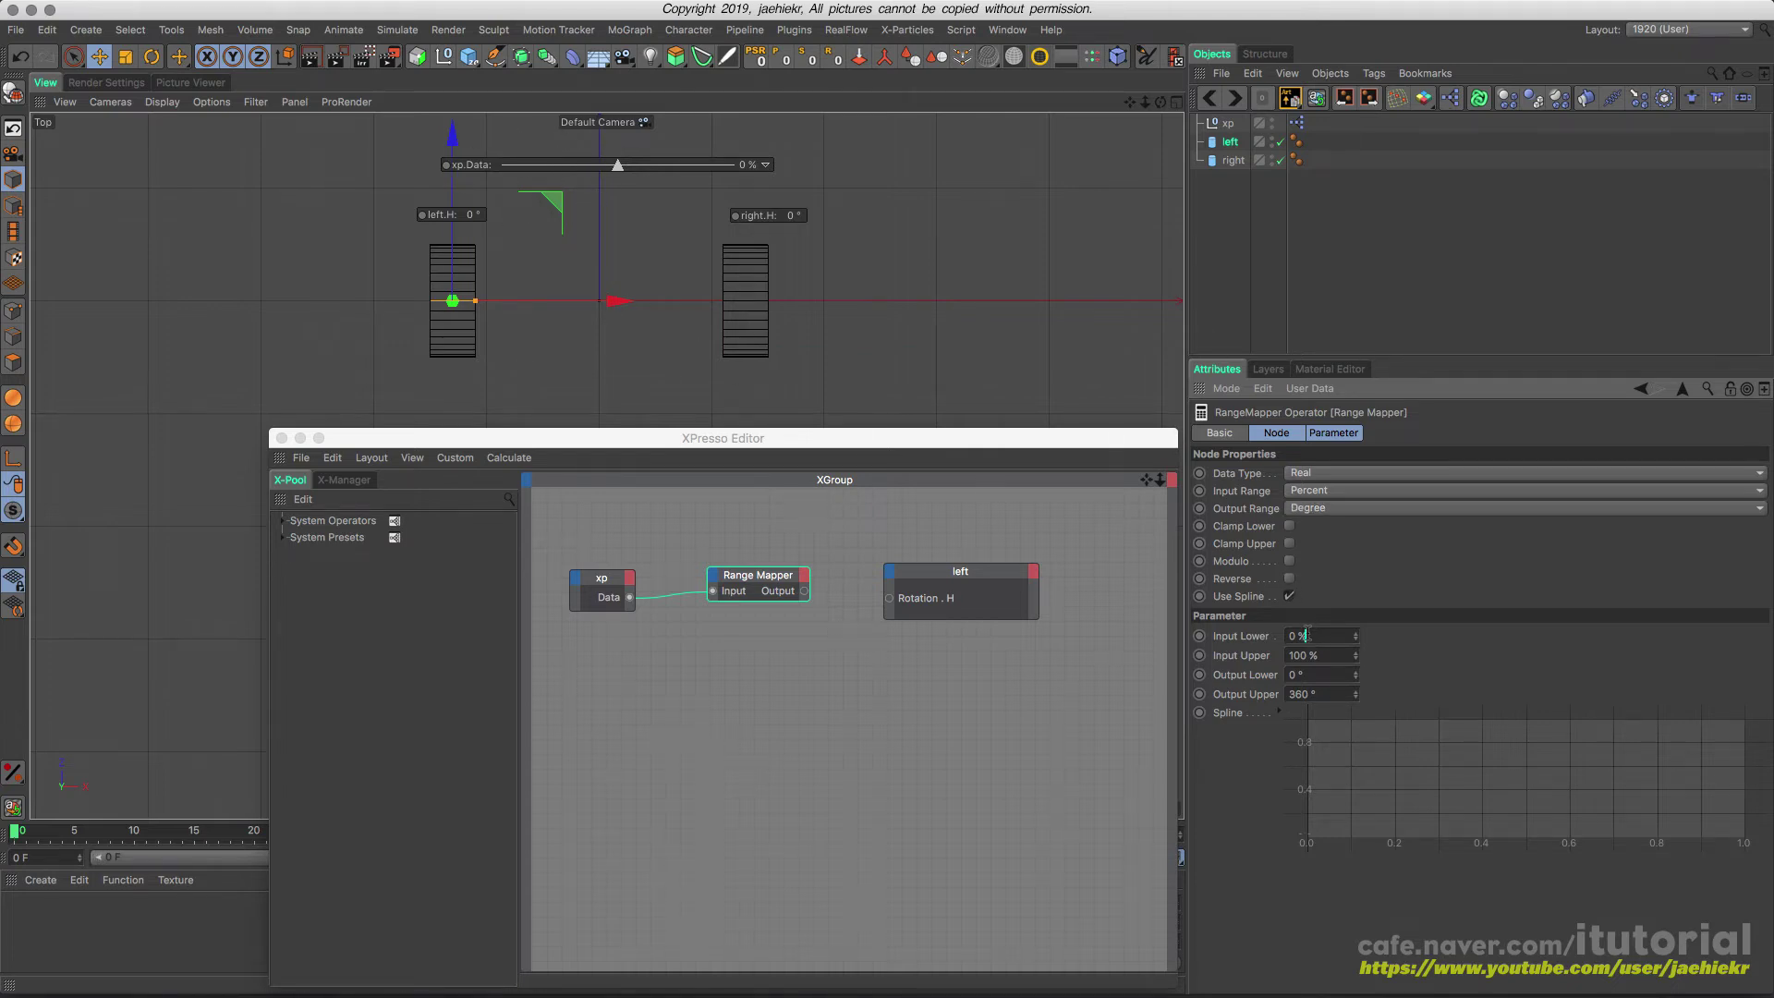
pyautogui.write('-100')
pyautogui.moveTo(1313, 655); pyautogui.dragTo(1277, 669)
pyautogui.write('0')
pyautogui.moveTo(1308, 674); pyautogui.dragTo(1283, 676)
pyautogui.press('Return')
pyautogui.write('0')
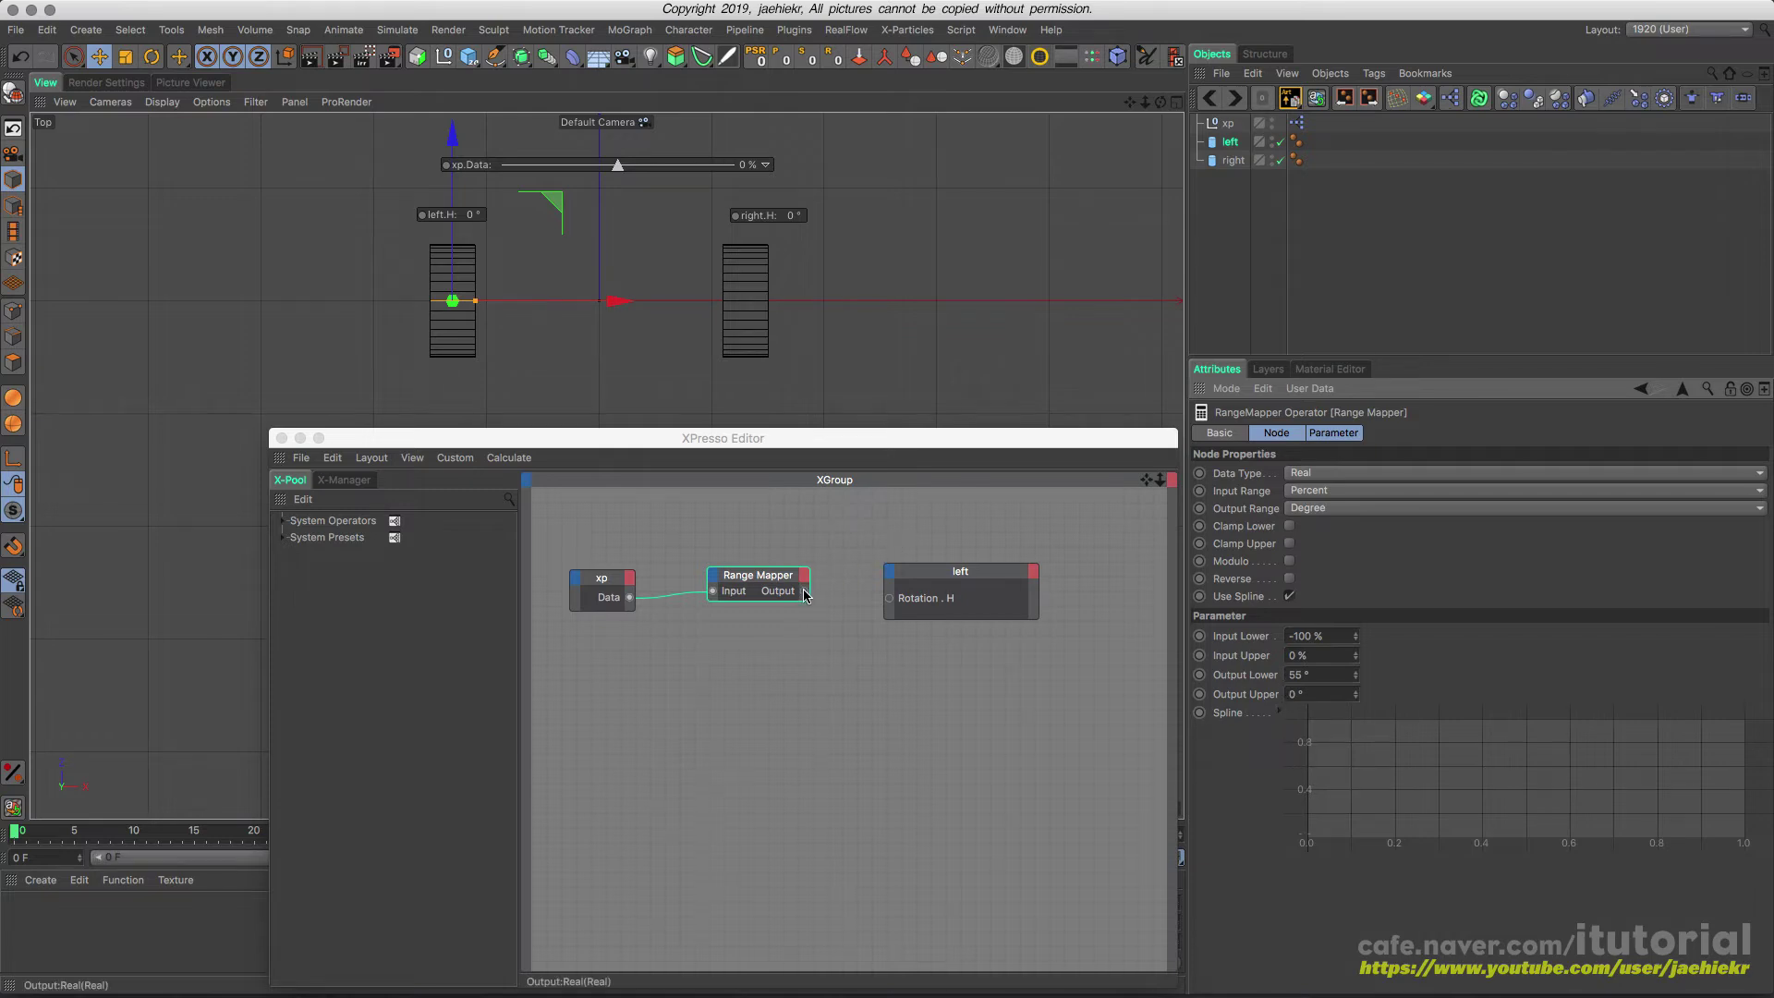
pyautogui.moveTo(804, 591); pyautogui.dragTo(889, 597)
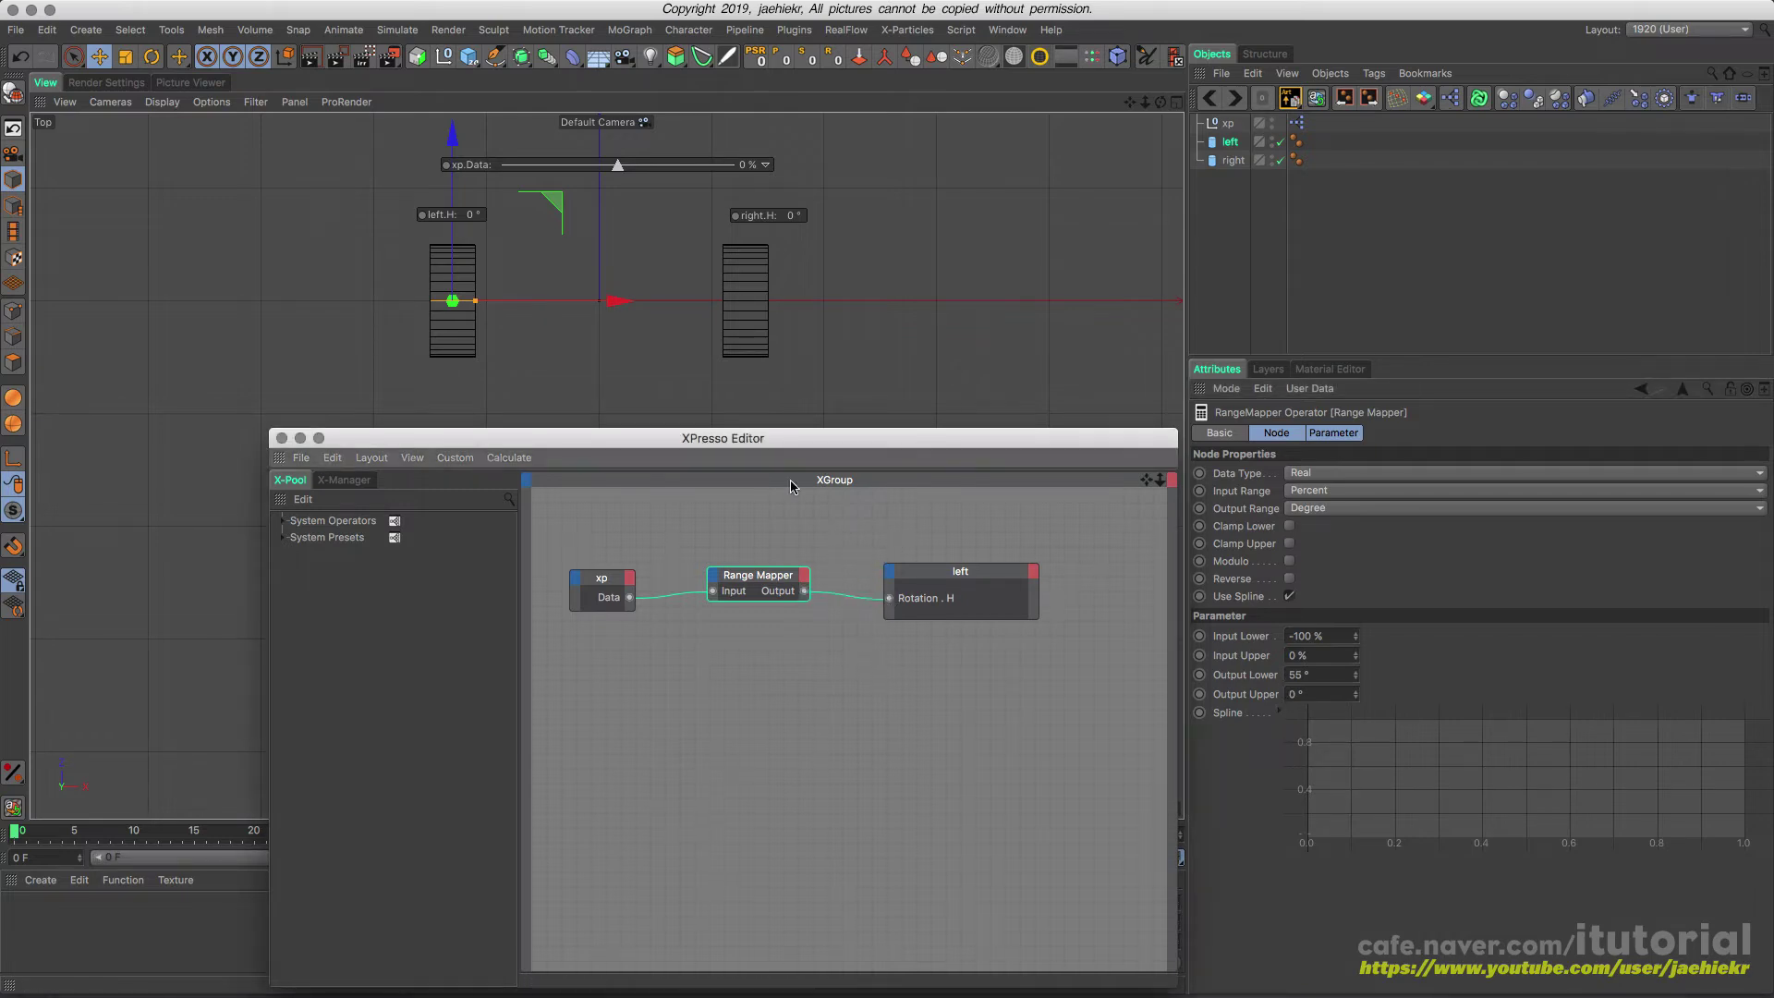
# - Test the left wheel's rotation by moving the xp.Data slider through negative and positive values up to 100 %
pyautogui.moveTo(617, 167)
pyautogui.mouseDown()
pyautogui.moveTo(439, 163)
pyautogui.moveTo(609, 163)
pyautogui.mouseUp()
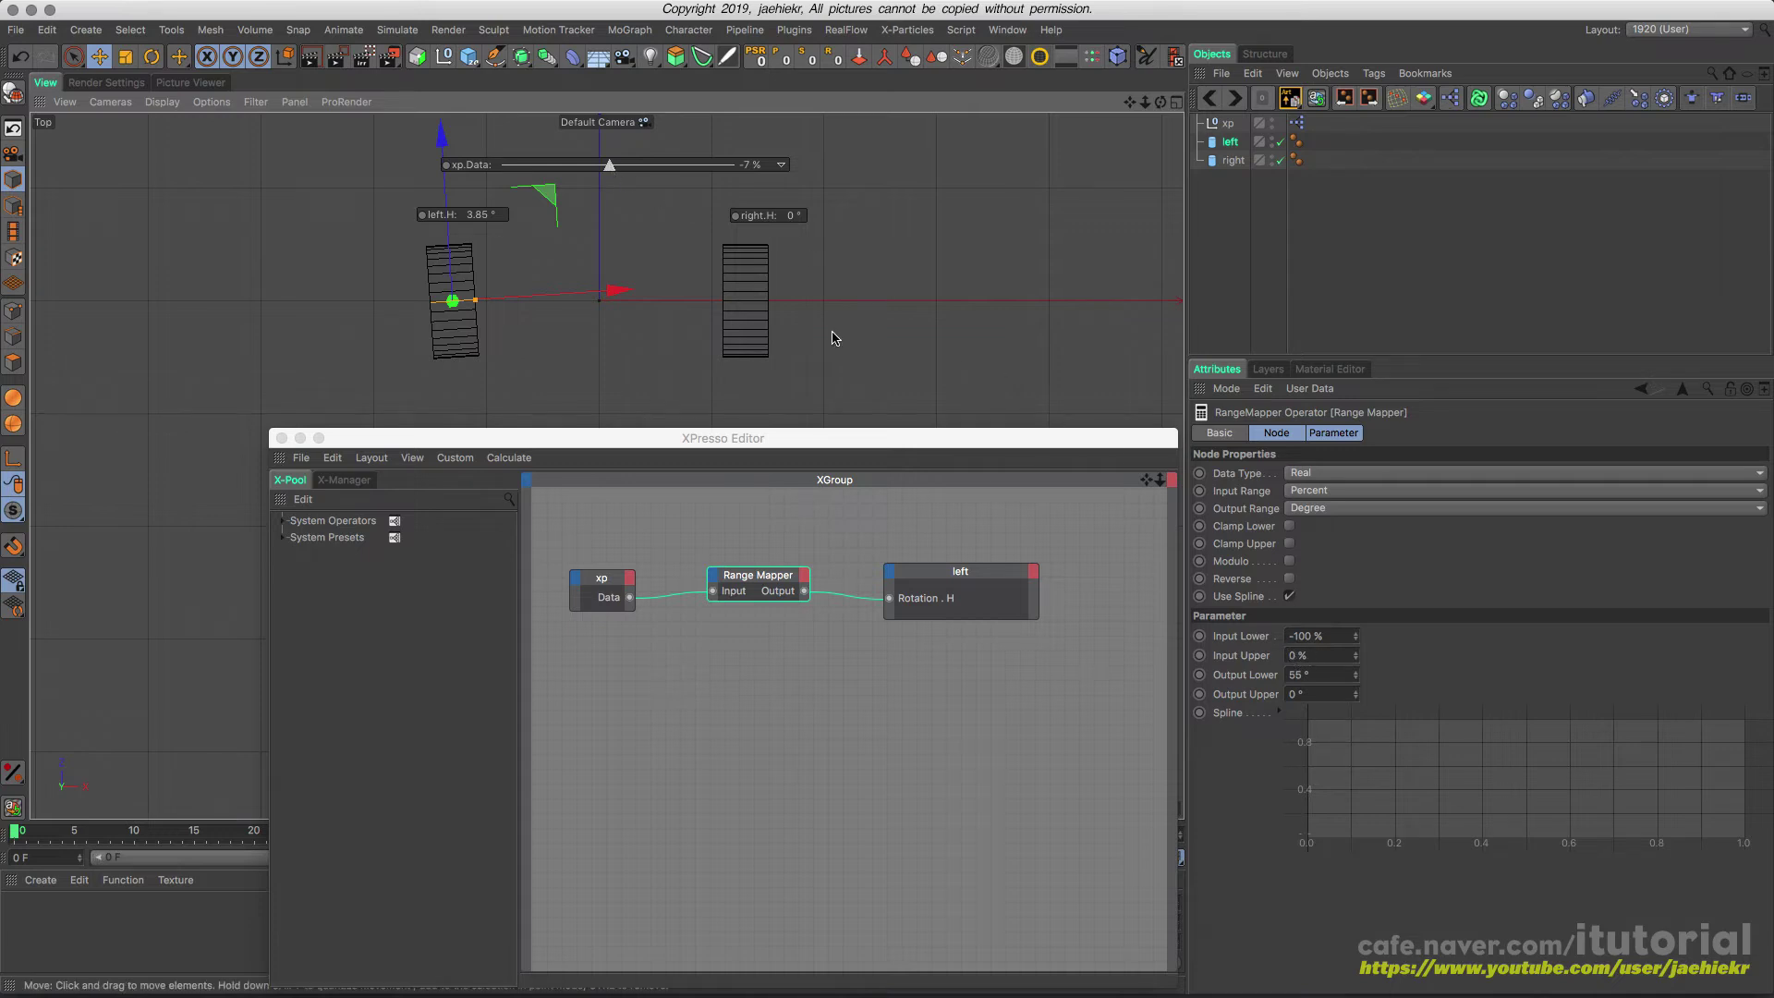
pyautogui.moveTo(609, 166); pyautogui.dragTo(741, 169)
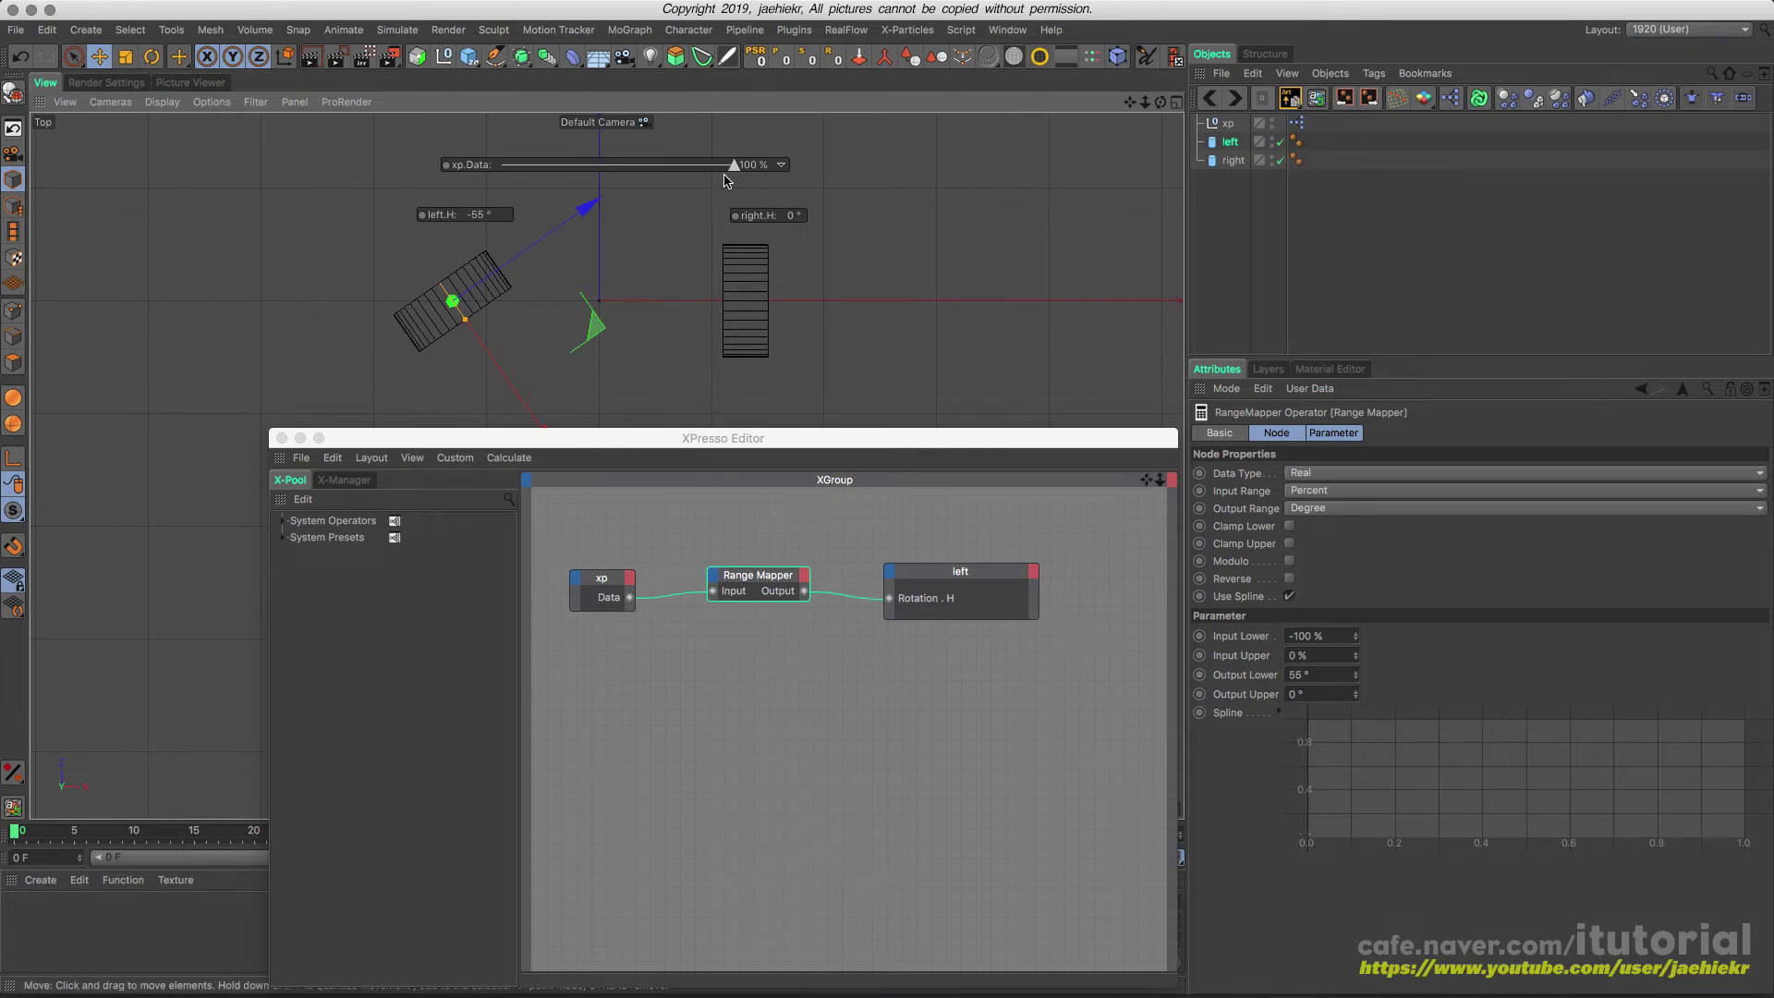
pyautogui.moveTo(734, 168); pyautogui.dragTo(609, 170)
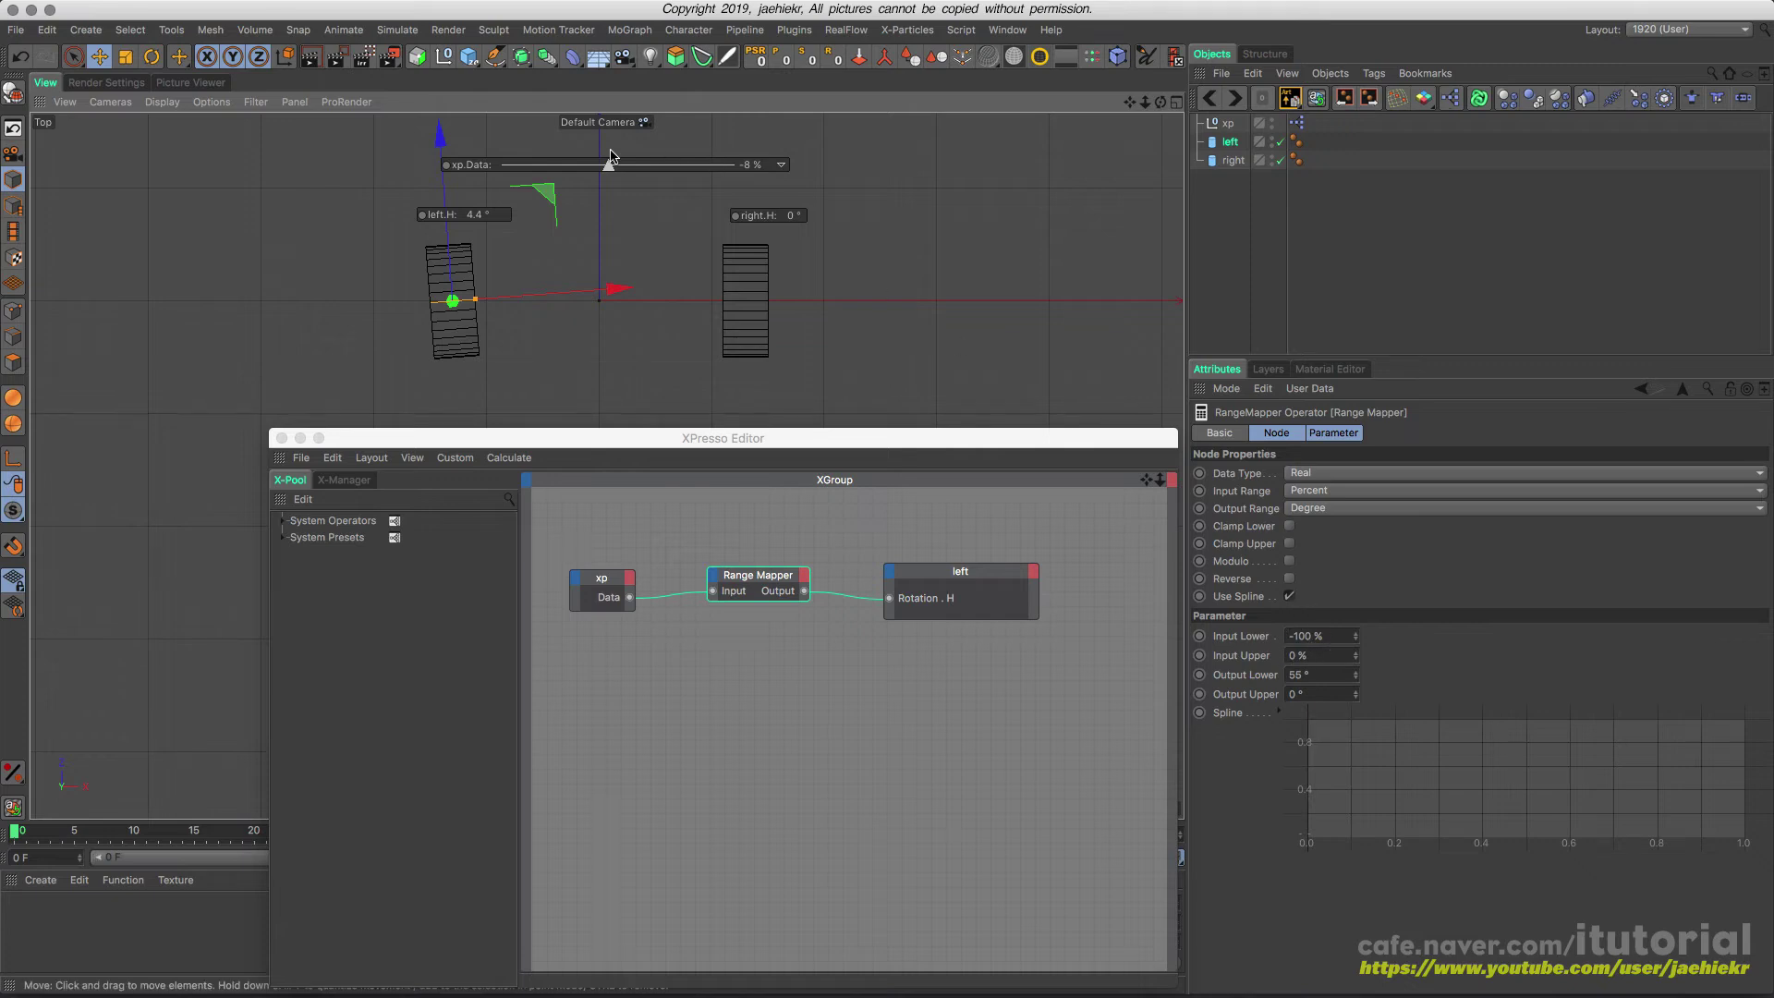
pyautogui.moveTo(609, 165)
pyautogui.mouseDown()
pyautogui.moveTo(507, 164)
pyautogui.moveTo(697, 170)
pyautogui.moveTo(612, 173)
pyautogui.mouseUp()
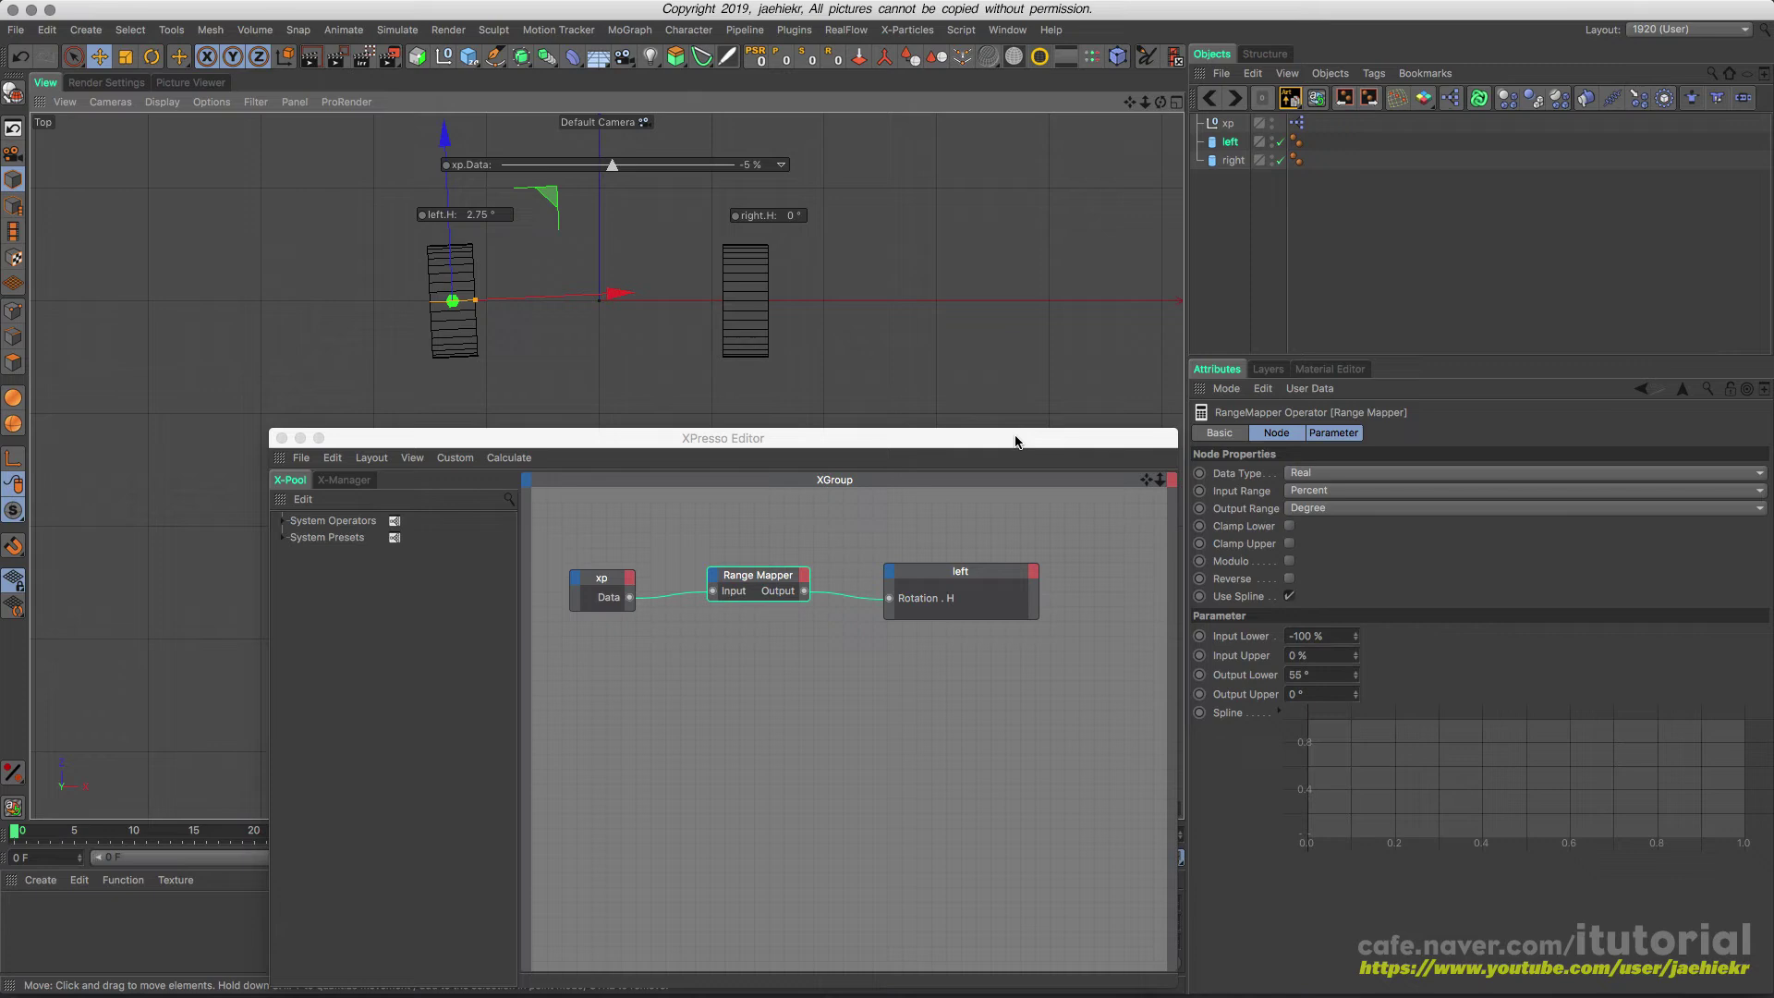
# - Enable Clamp Lower and Clamp Upper on the Range Mapper and test the left wheel with positive xp.Data values
pyautogui.click(1290, 526)
pyautogui.click(1290, 544)
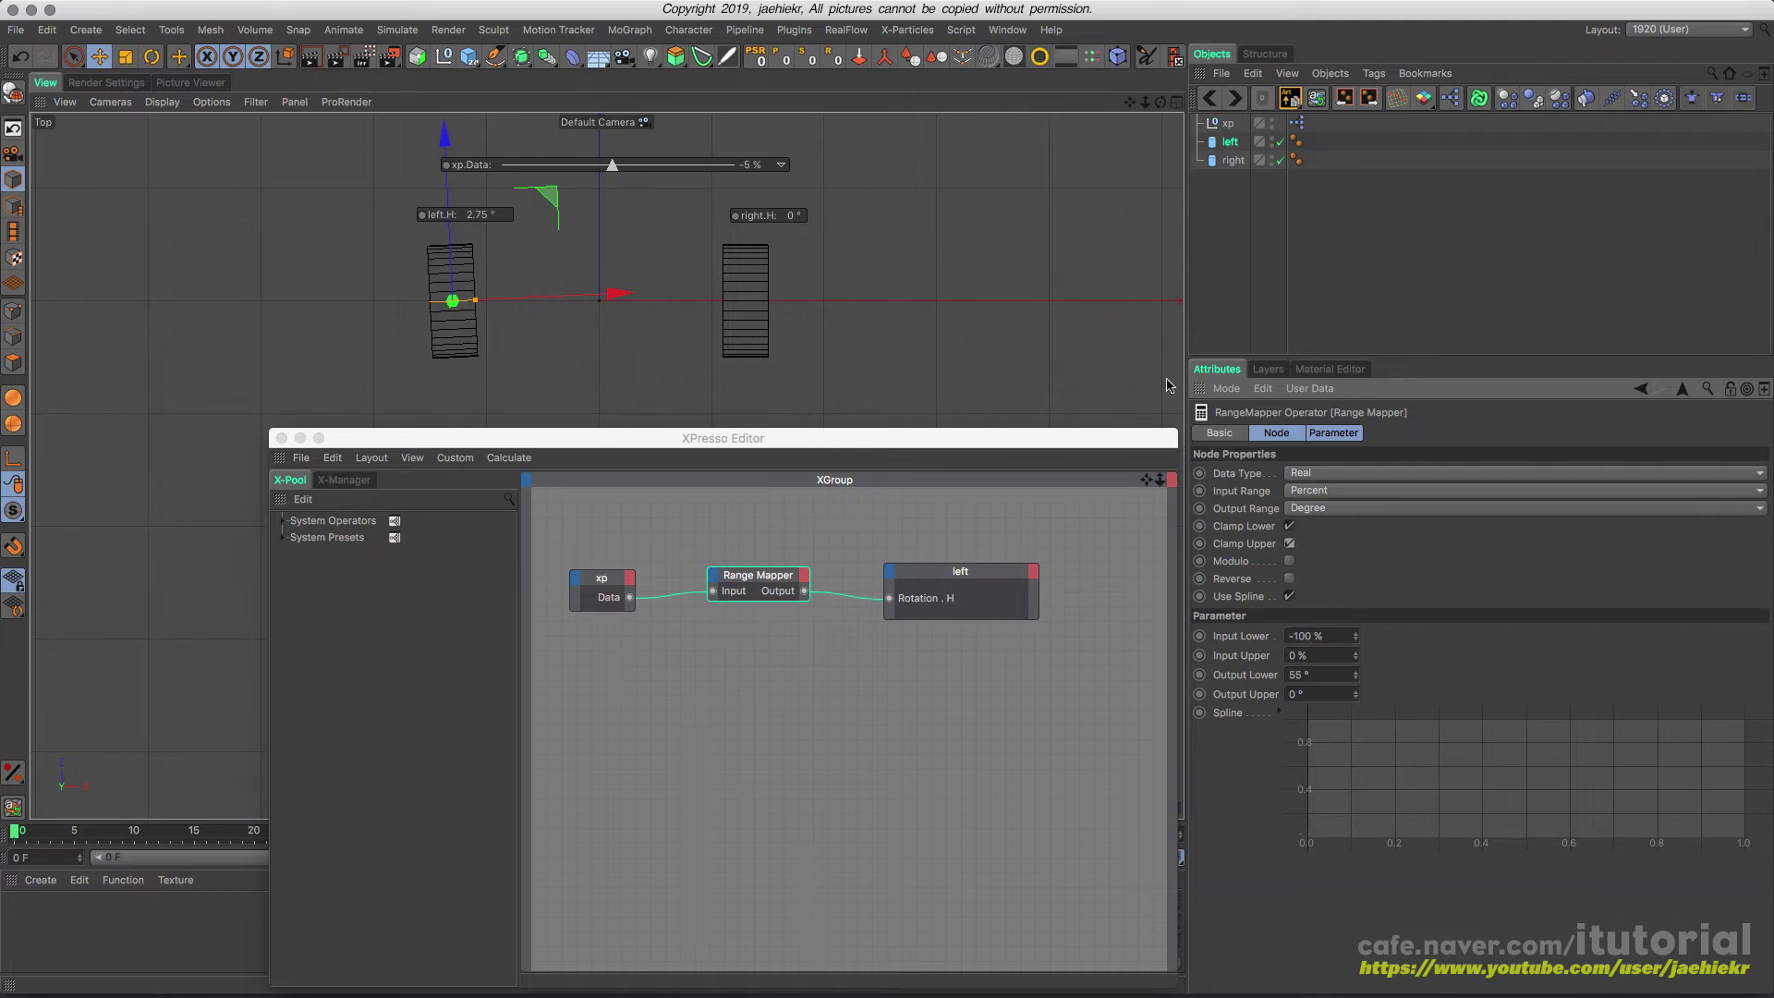
pyautogui.moveTo(611, 168); pyautogui.dragTo(658, 167)
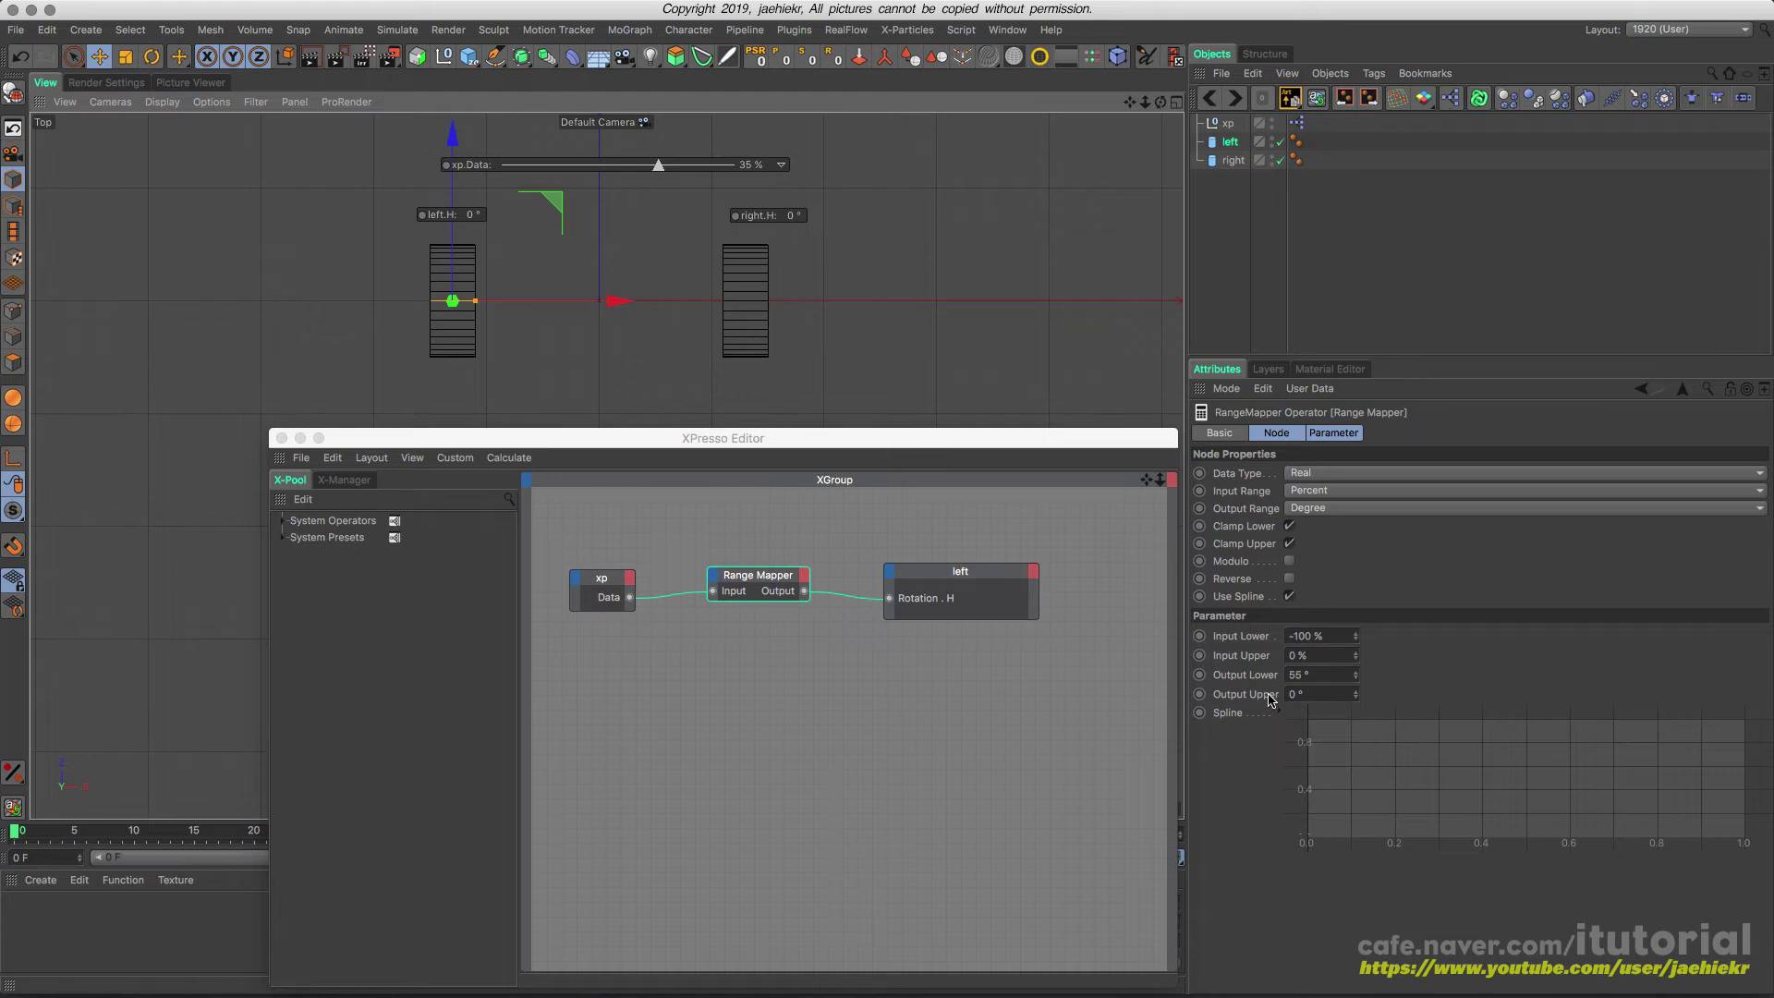
pyautogui.moveTo(658, 167); pyautogui.dragTo(620, 176)
# - Duplicate the Range Mapper, feed the copy from xp's Data, and map input 0 % to 100 % onto output 0° to 35°
pyautogui.keyDown('ctrl'); pyautogui.moveTo(777, 577); pyautogui.dragTo(629, 598); pyautogui.keyUp('ctrl')
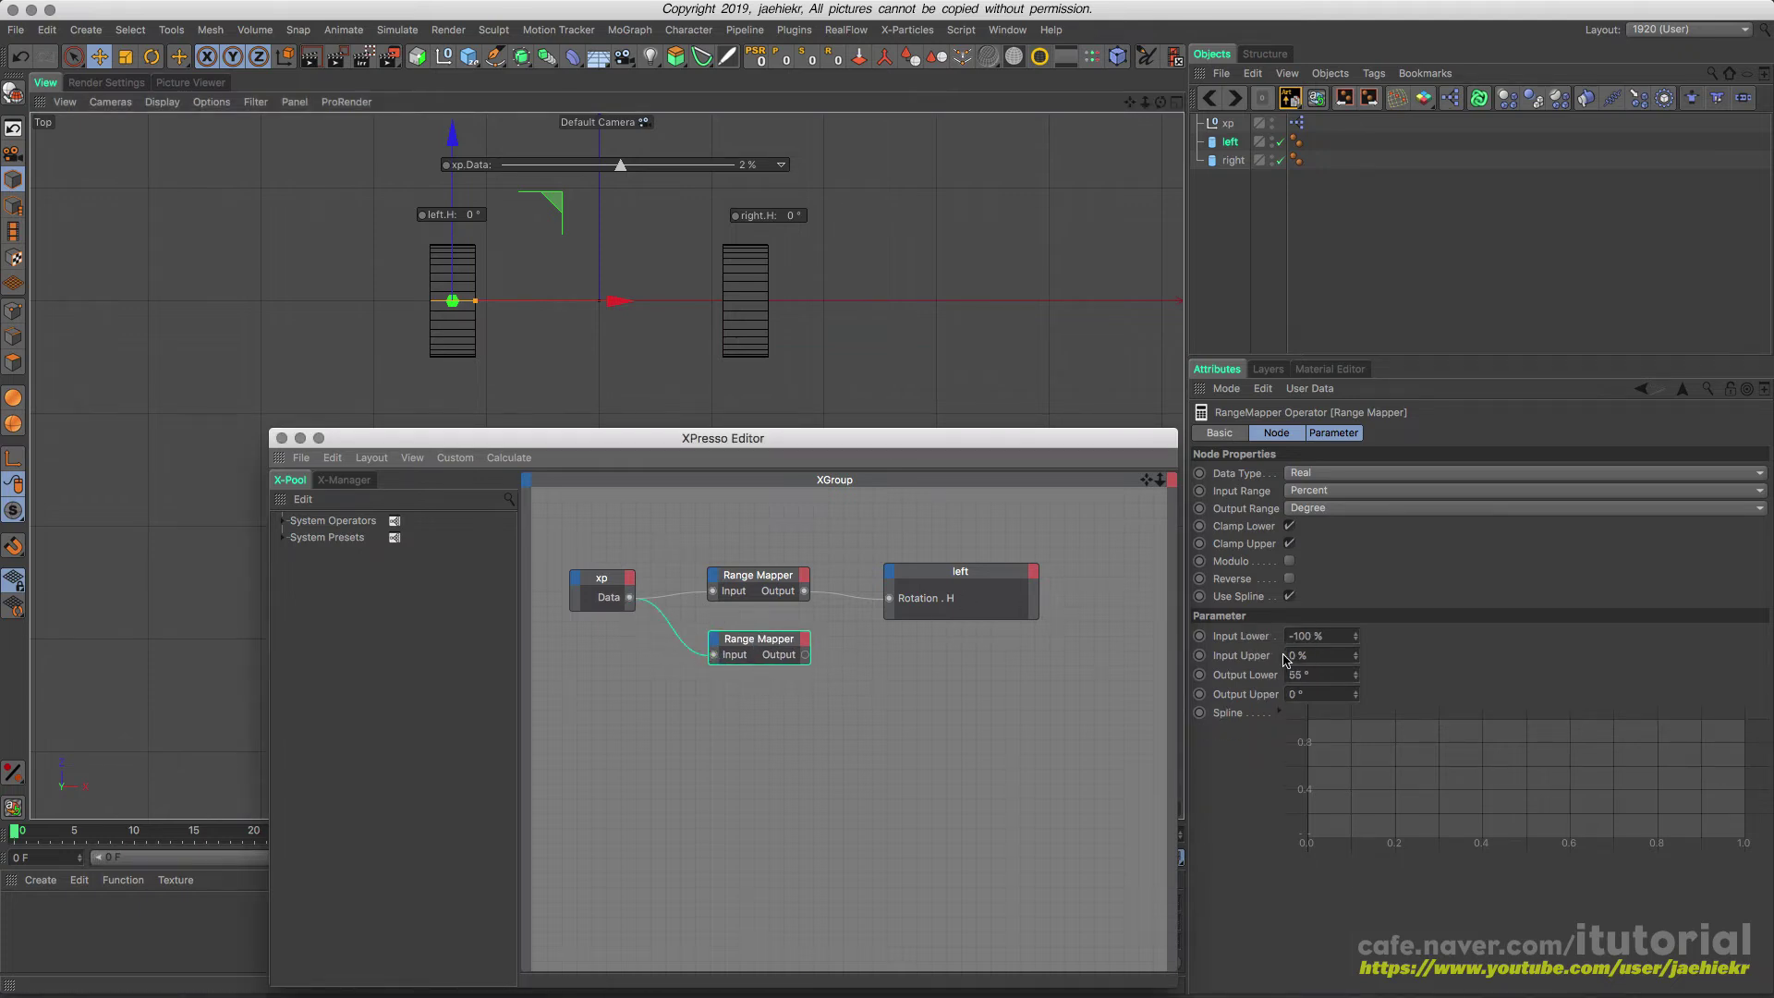
pyautogui.doubleClick(1325, 637)
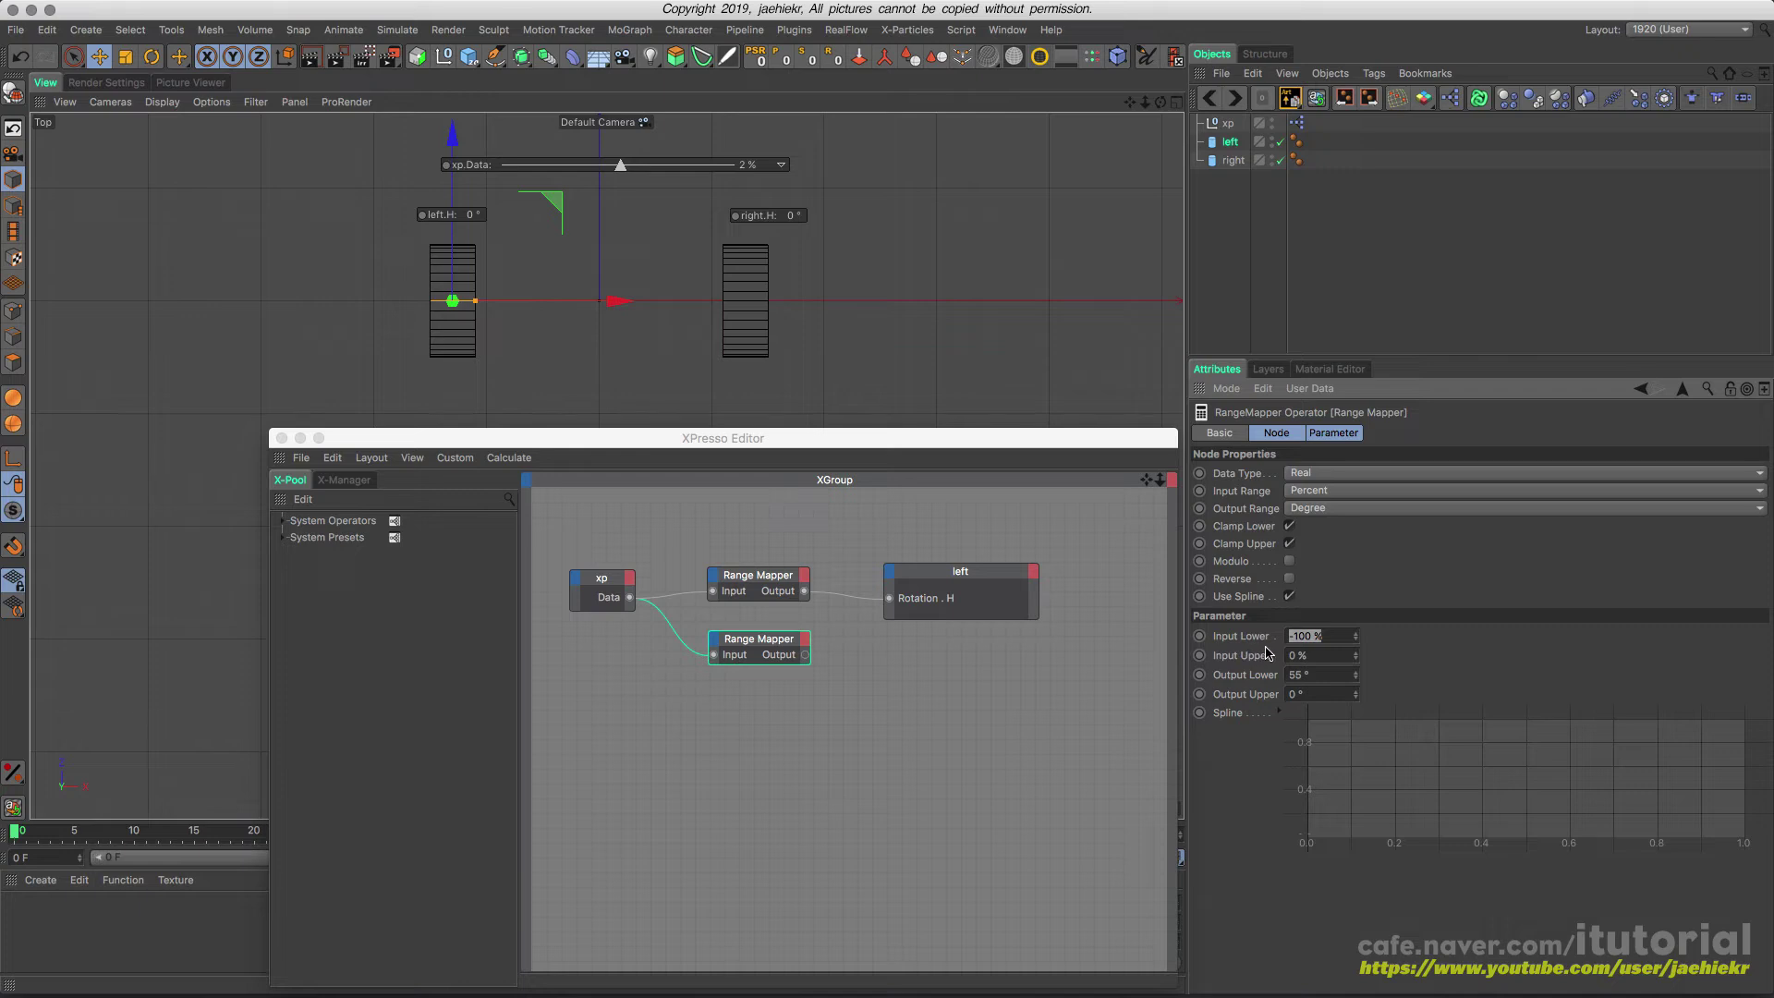
pyautogui.write('0')
pyautogui.press('Tab')
pyautogui.write('100')
pyautogui.doubleClick(1316, 680)
pyautogui.write('0')
pyautogui.doubleClick(1313, 695)
pyautogui.write('35')
# - Connect the lower Range Mapper's Output to left's Rotation . H, test the slider, and set the mapper's Output Upper to -35°
pyautogui.moveTo(806, 654); pyautogui.dragTo(889, 598)
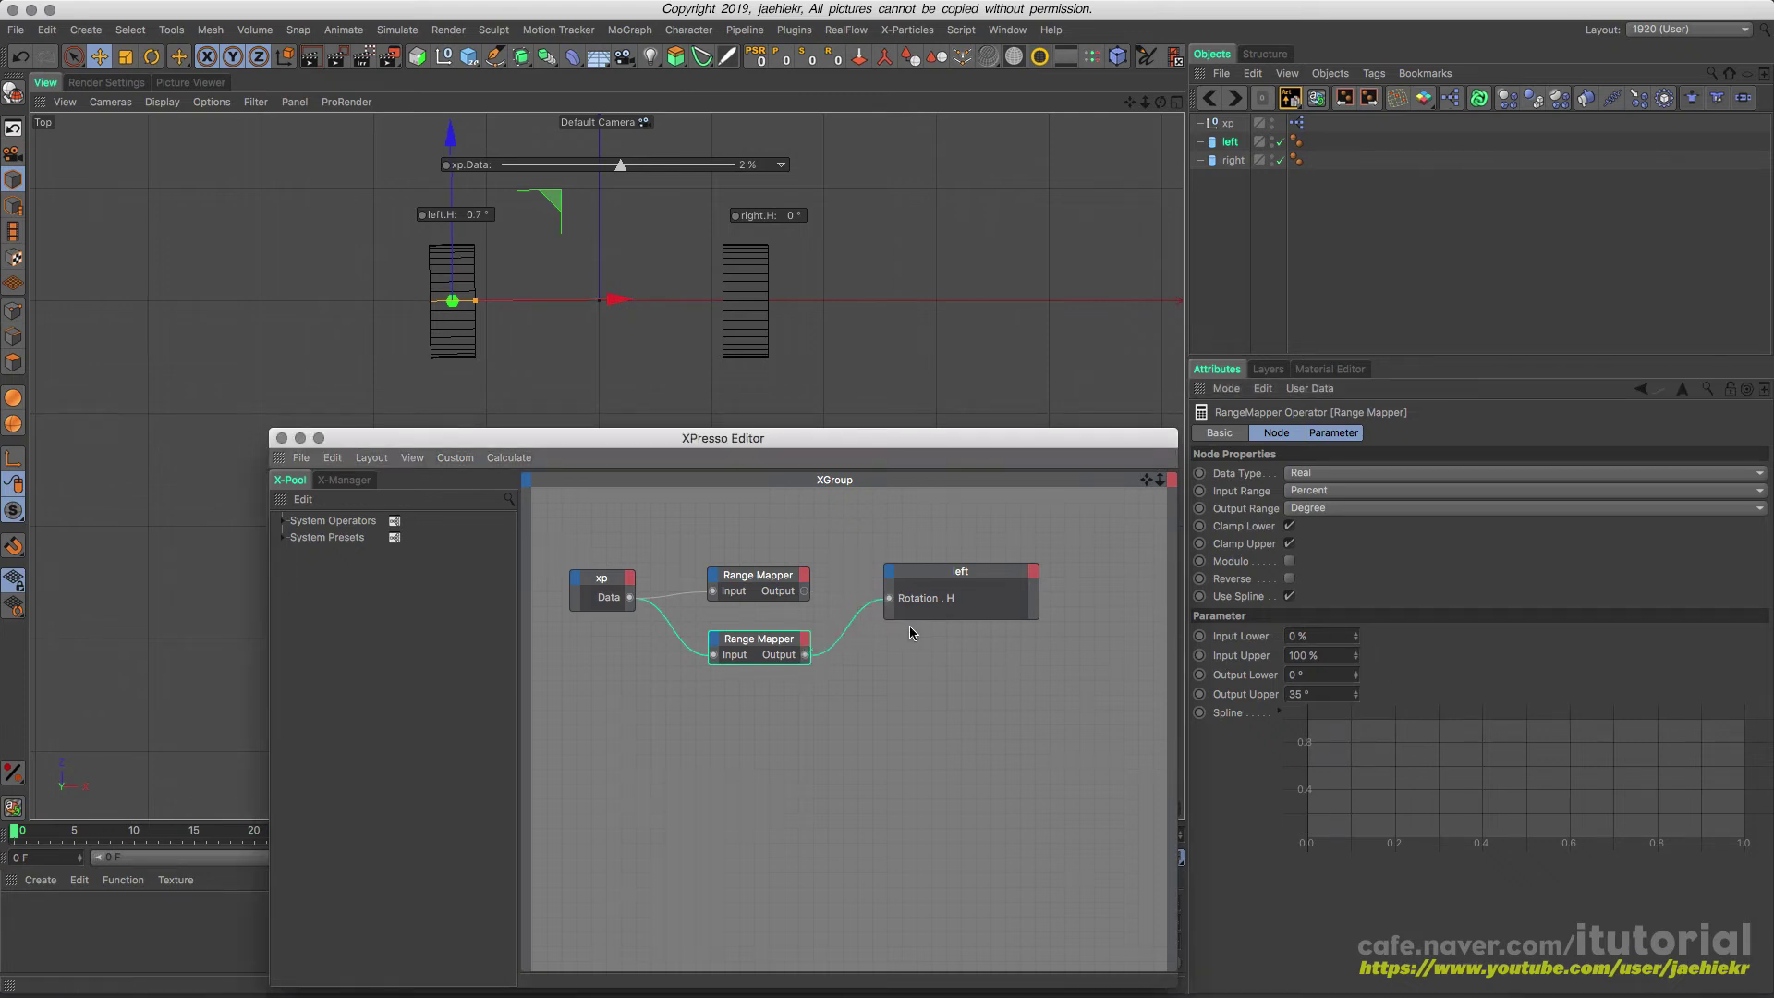
pyautogui.moveTo(625, 174); pyautogui.dragTo(717, 166)
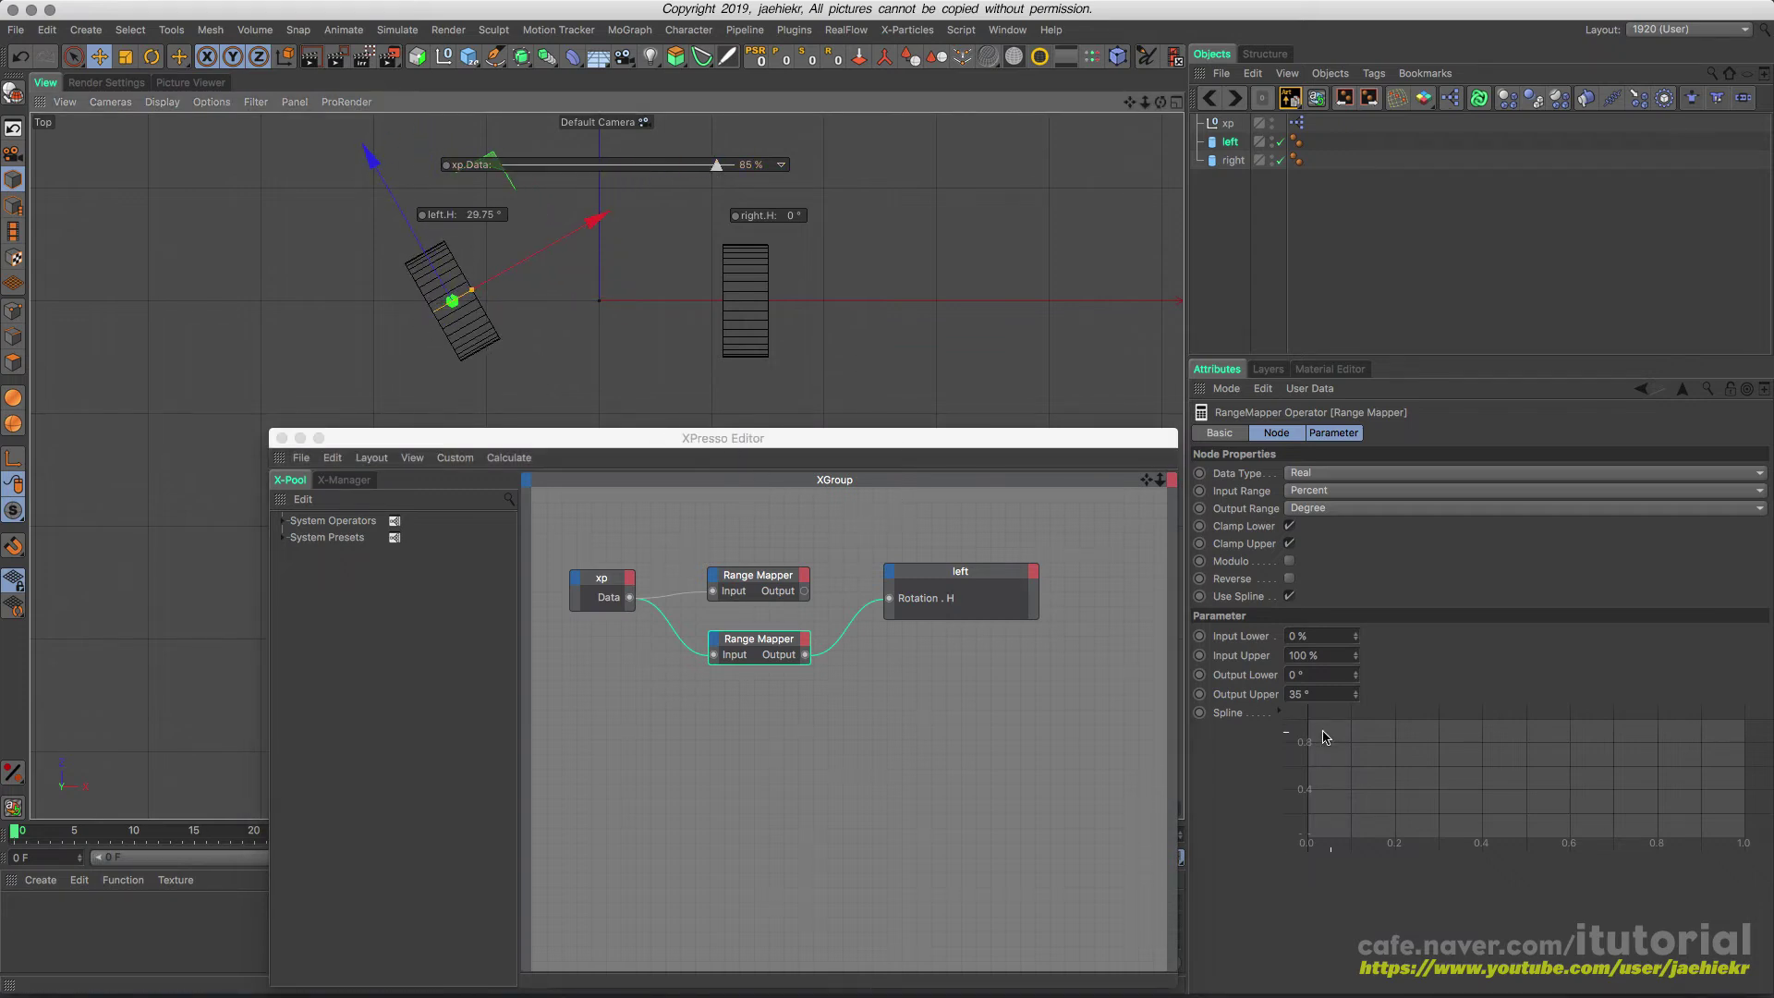
pyautogui.click(1291, 695)
pyautogui.write('-')
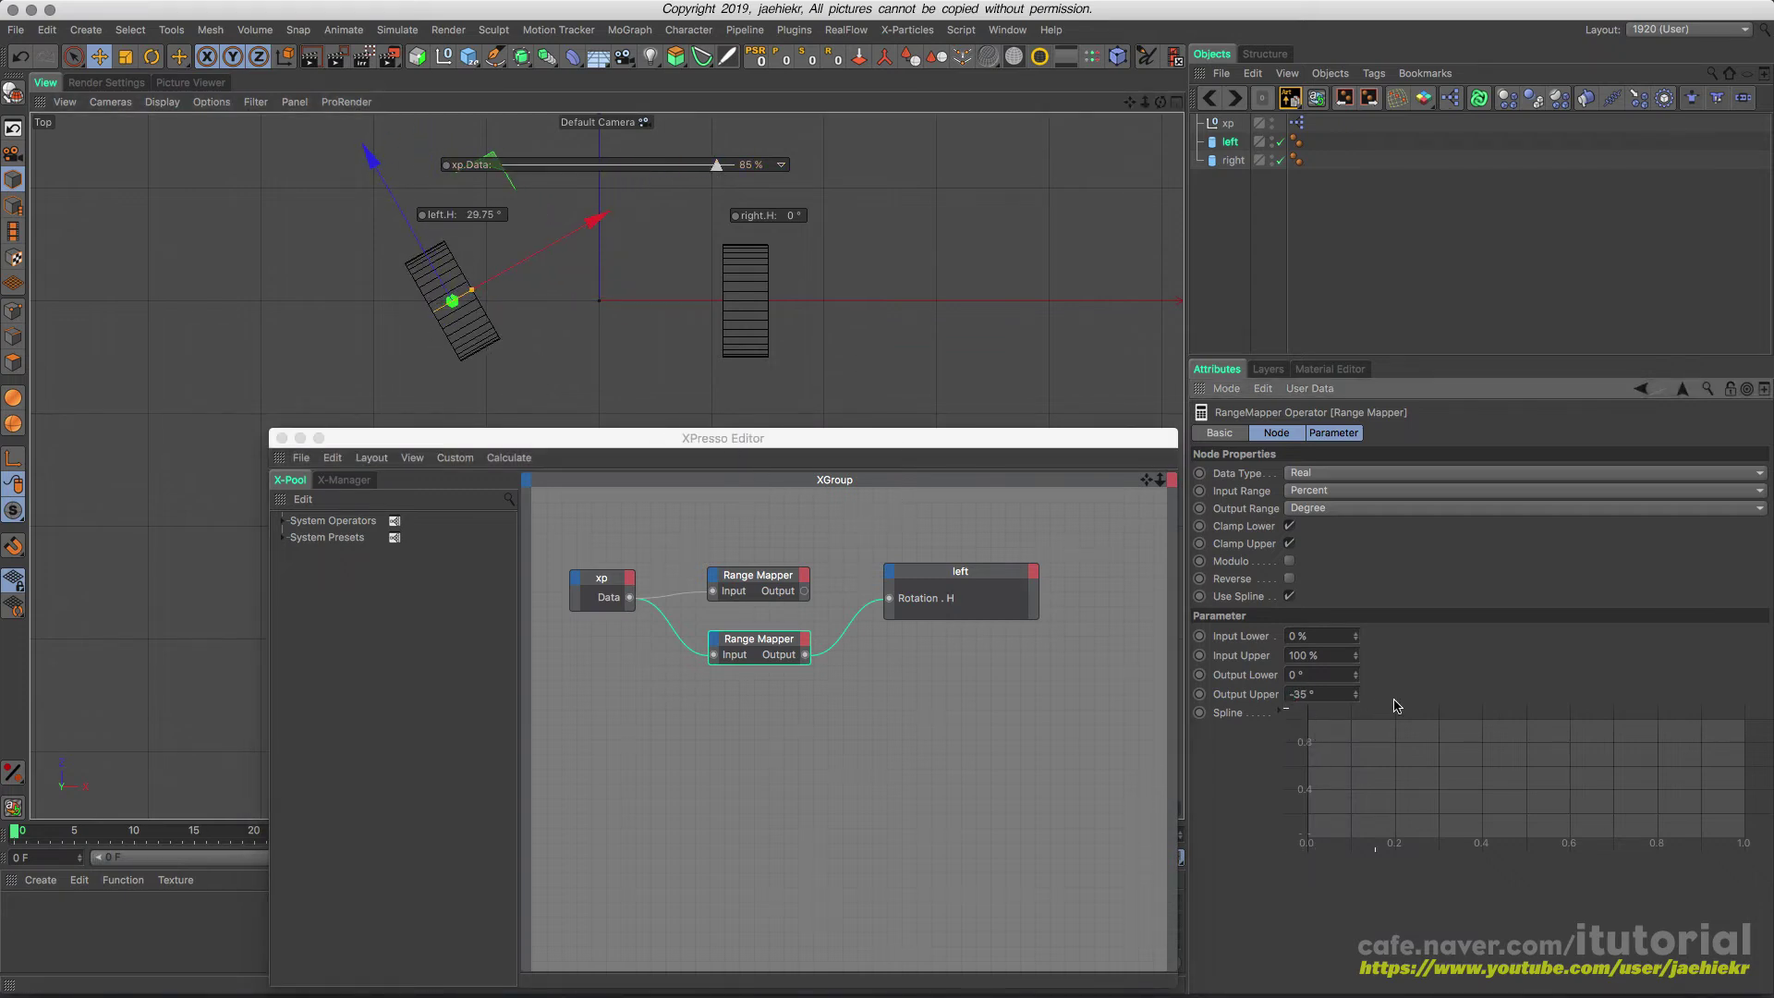
pyautogui.press('Return')
# - Test the left wheel with xp.Data at 2 % and -15 % while the lower Range Mapper drives it
pyautogui.moveTo(717, 167); pyautogui.dragTo(620, 176)
pyautogui.click(783, 580)
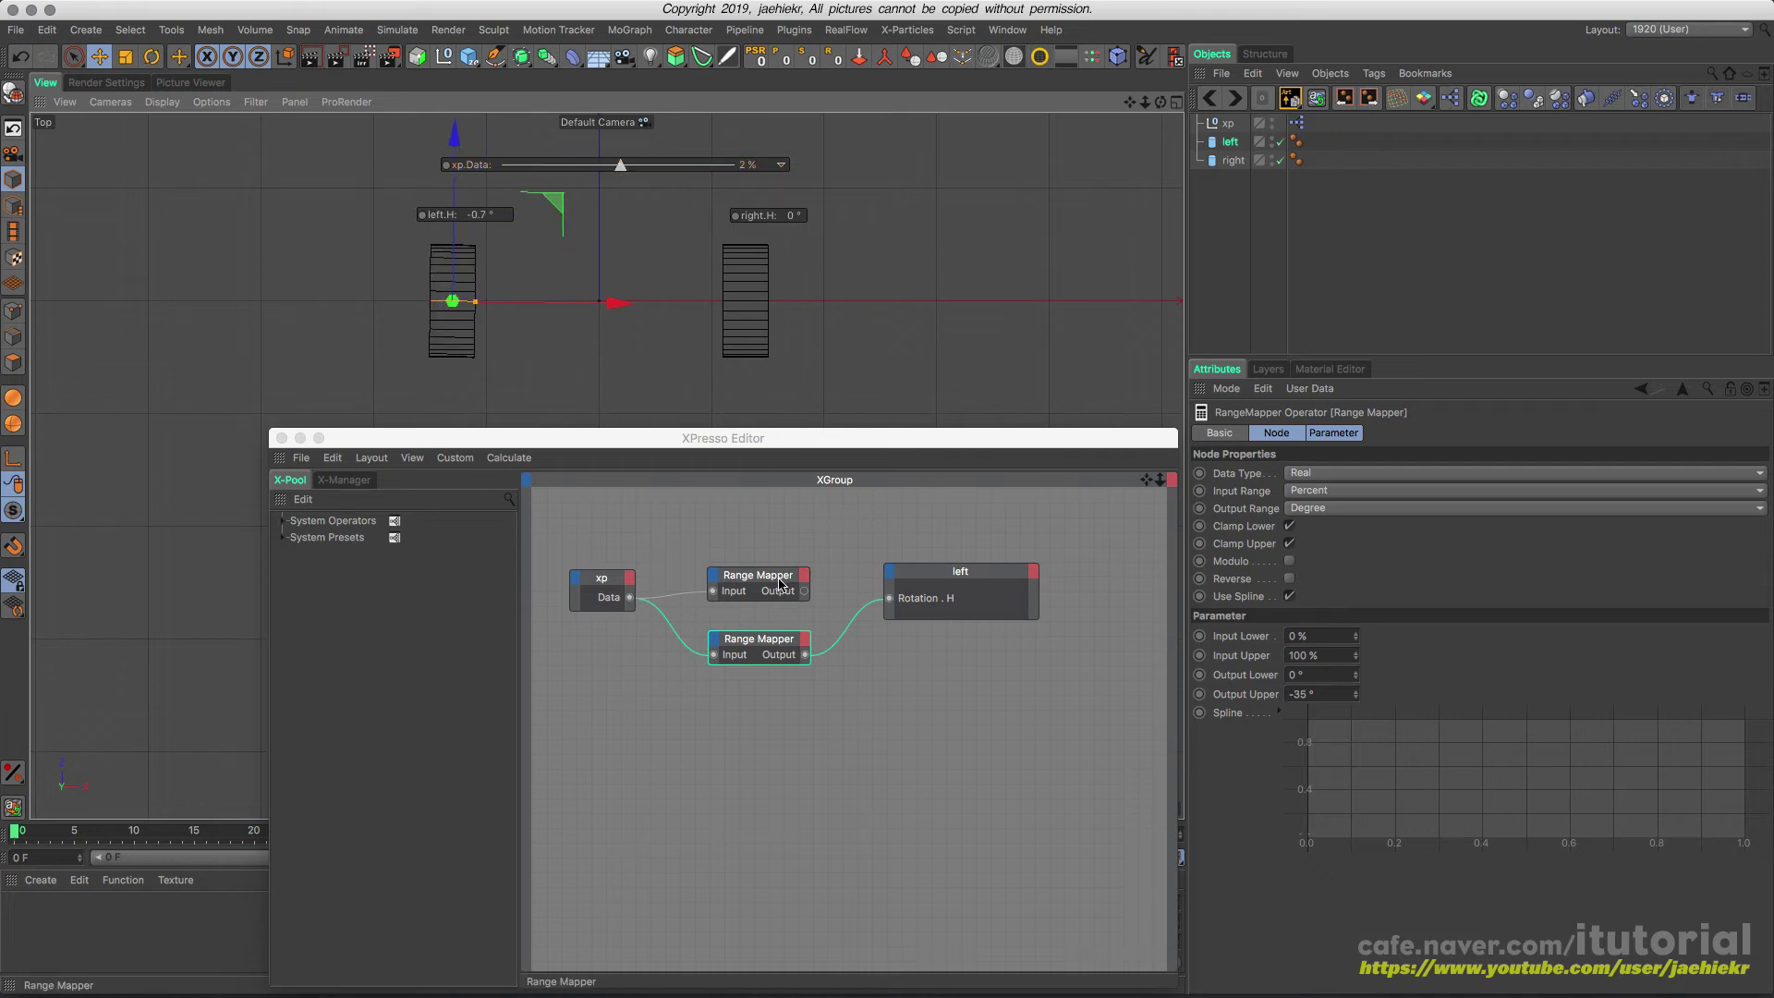
pyautogui.click(769, 647)
pyautogui.moveTo(619, 166)
pyautogui.mouseDown()
pyautogui.moveTo(681, 167)
pyautogui.moveTo(602, 176)
pyautogui.mouseUp()
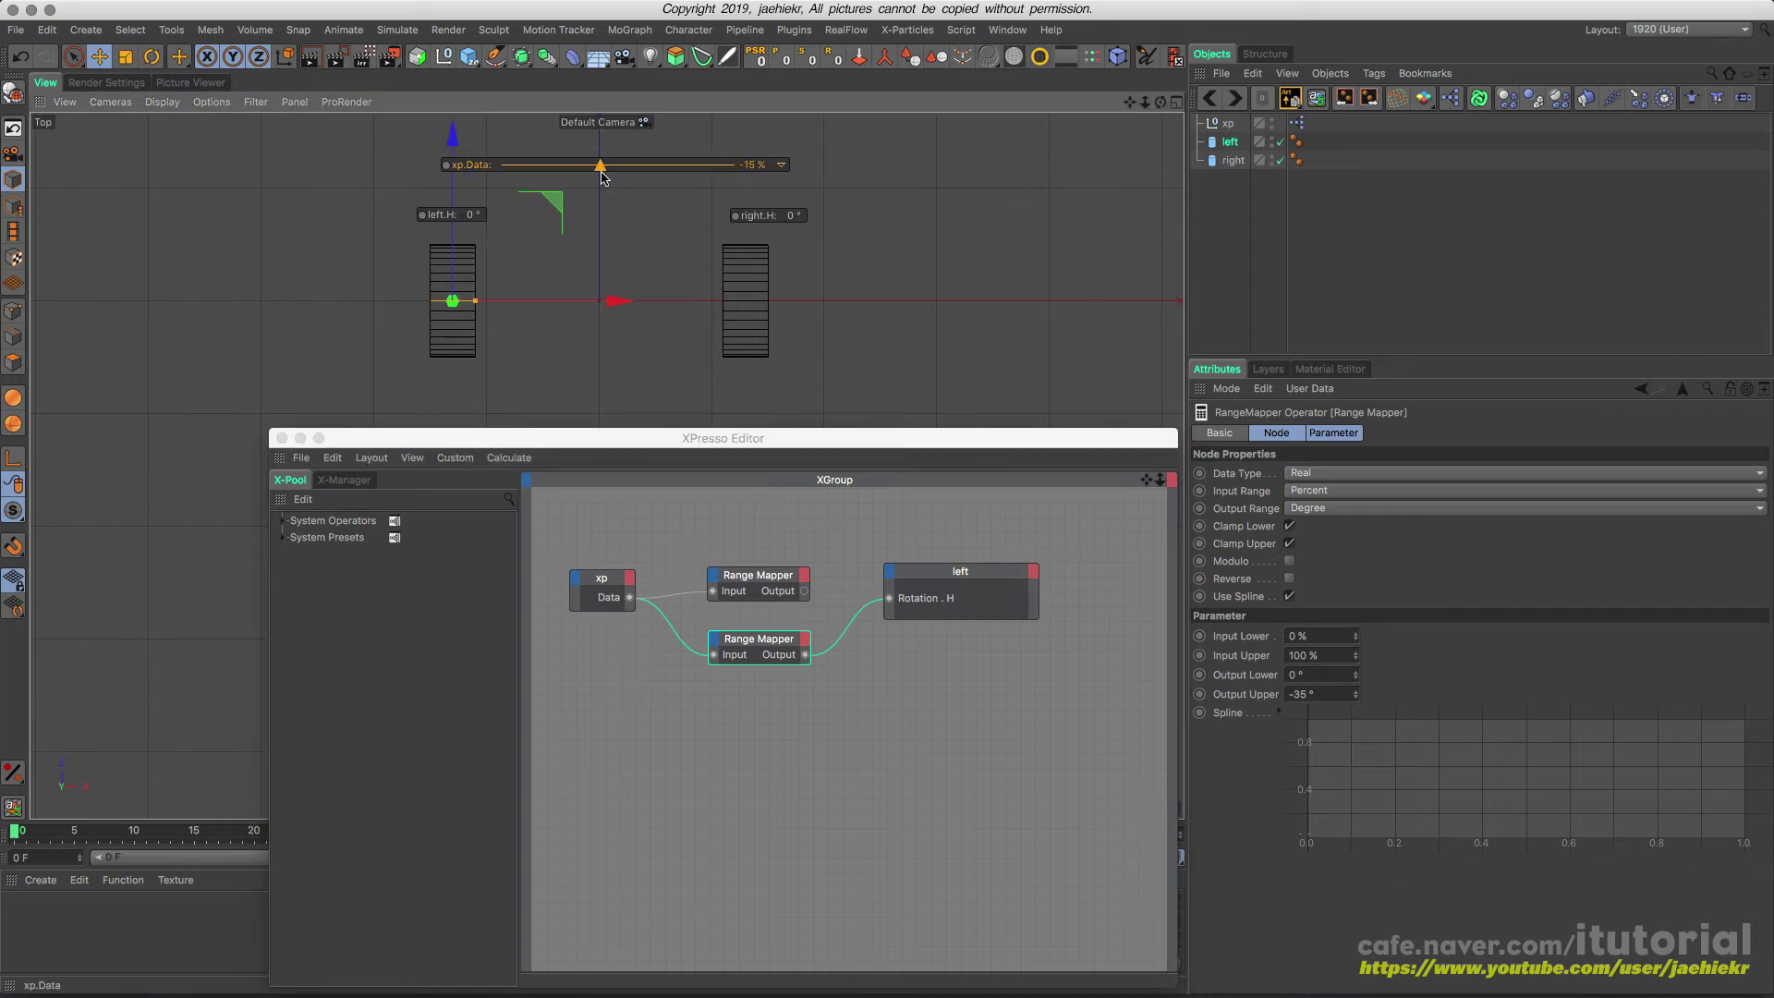
# - Disconnect the lower Range Mapper from the left node and spread both Range Mappers and left apart to make room between them
pyautogui.click(860, 610)
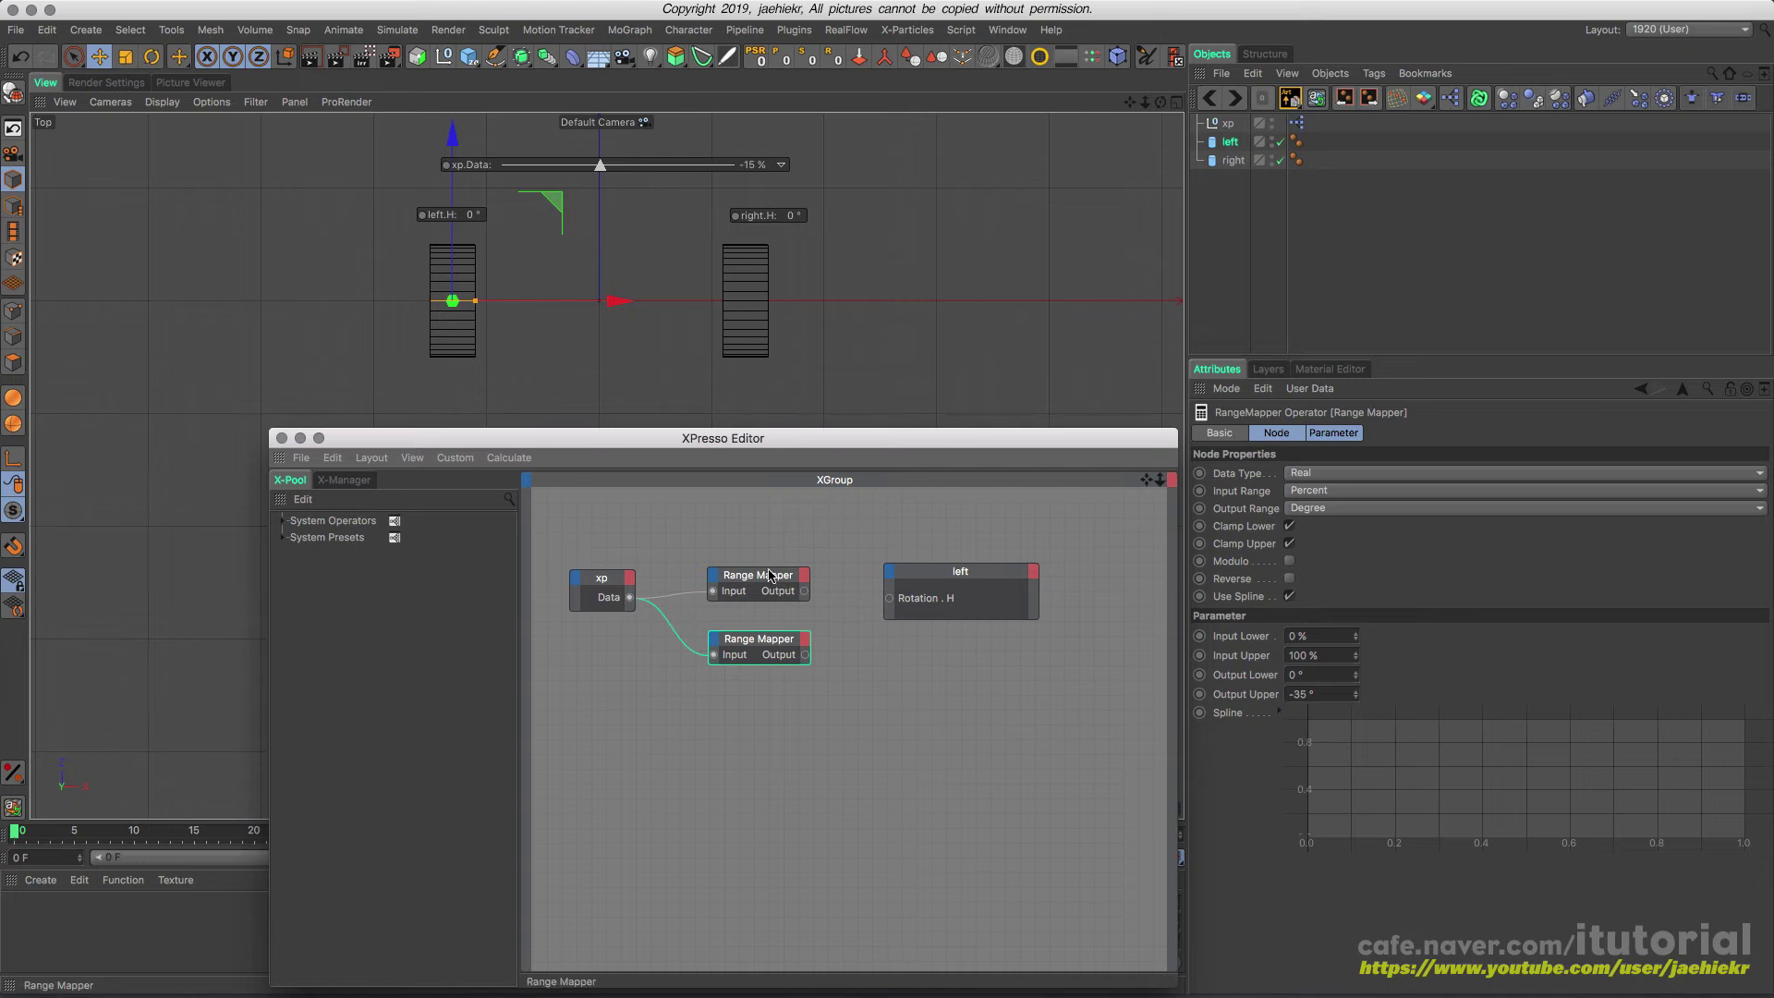
pyautogui.moveTo(772, 576); pyautogui.dragTo(747, 528)
pyautogui.moveTo(759, 644)
pyautogui.mouseDown()
pyautogui.moveTo(735, 639)
pyautogui.moveTo(732, 665)
pyautogui.mouseUp()
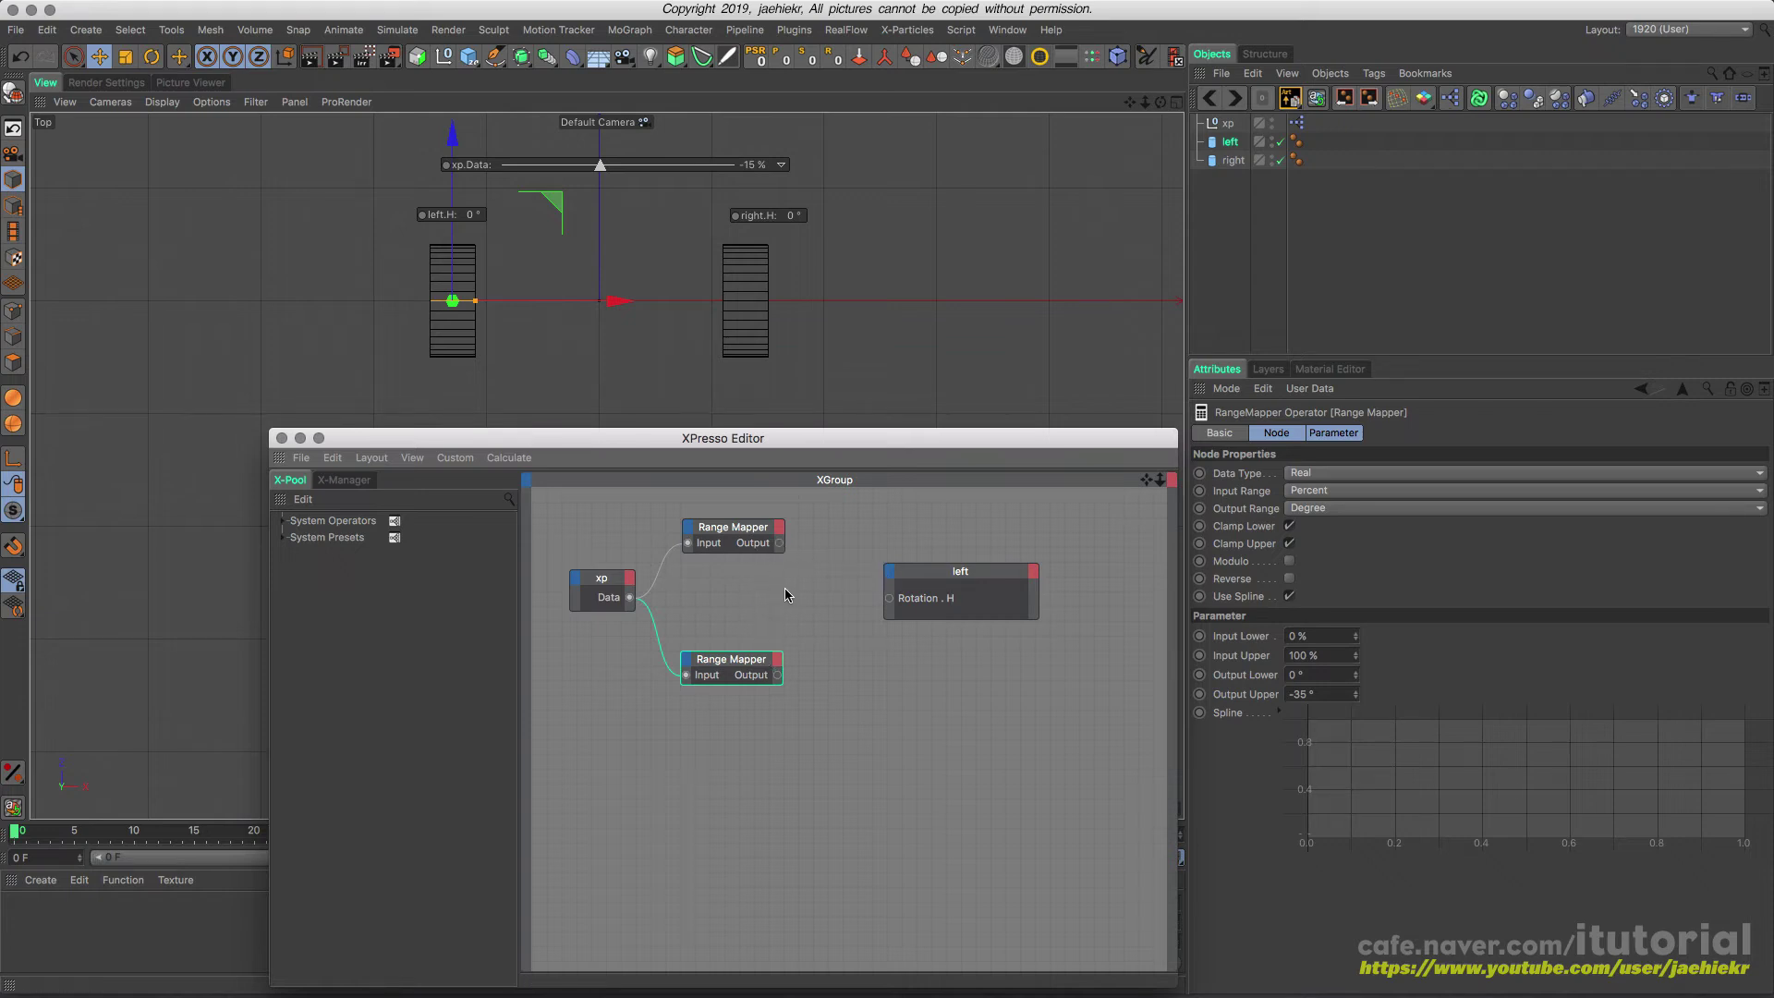
pyautogui.moveTo(924, 597); pyautogui.dragTo(984, 585)
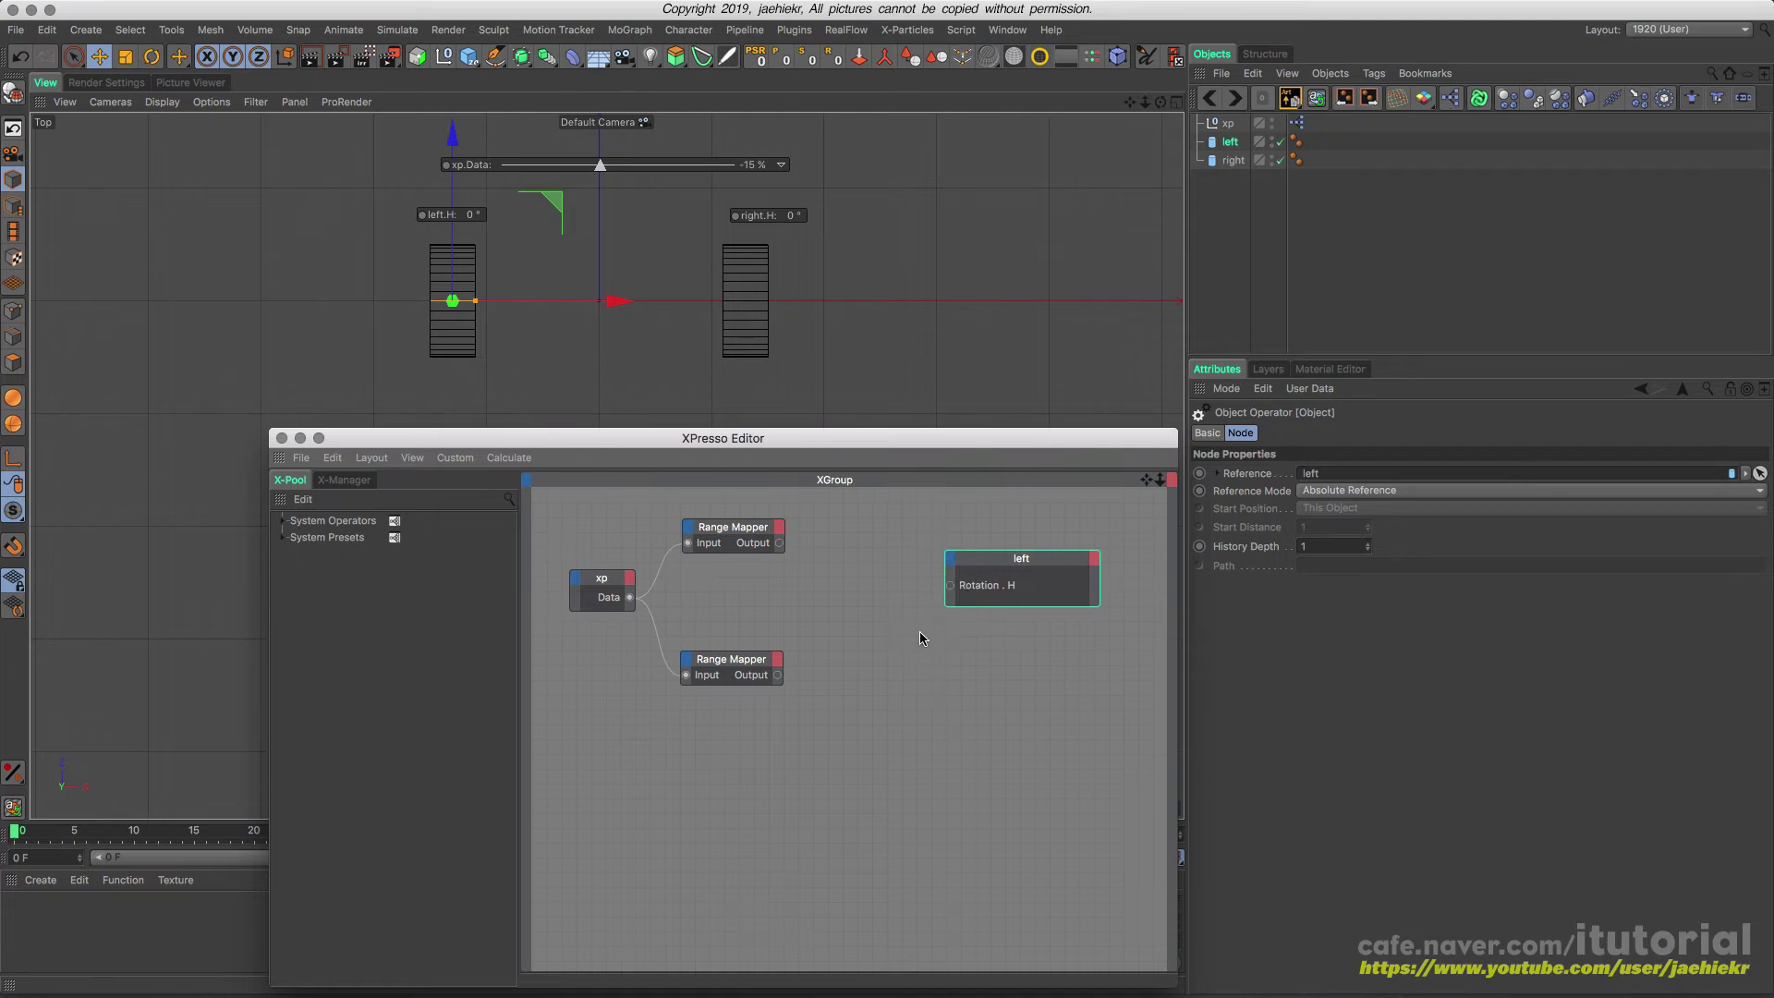
# - Add a Math node between the Range Mappers and left, and compare its Data Type with that of the upper Range Mapper
pyautogui.rightClick(895, 646)
pyautogui.moveTo(927, 660)
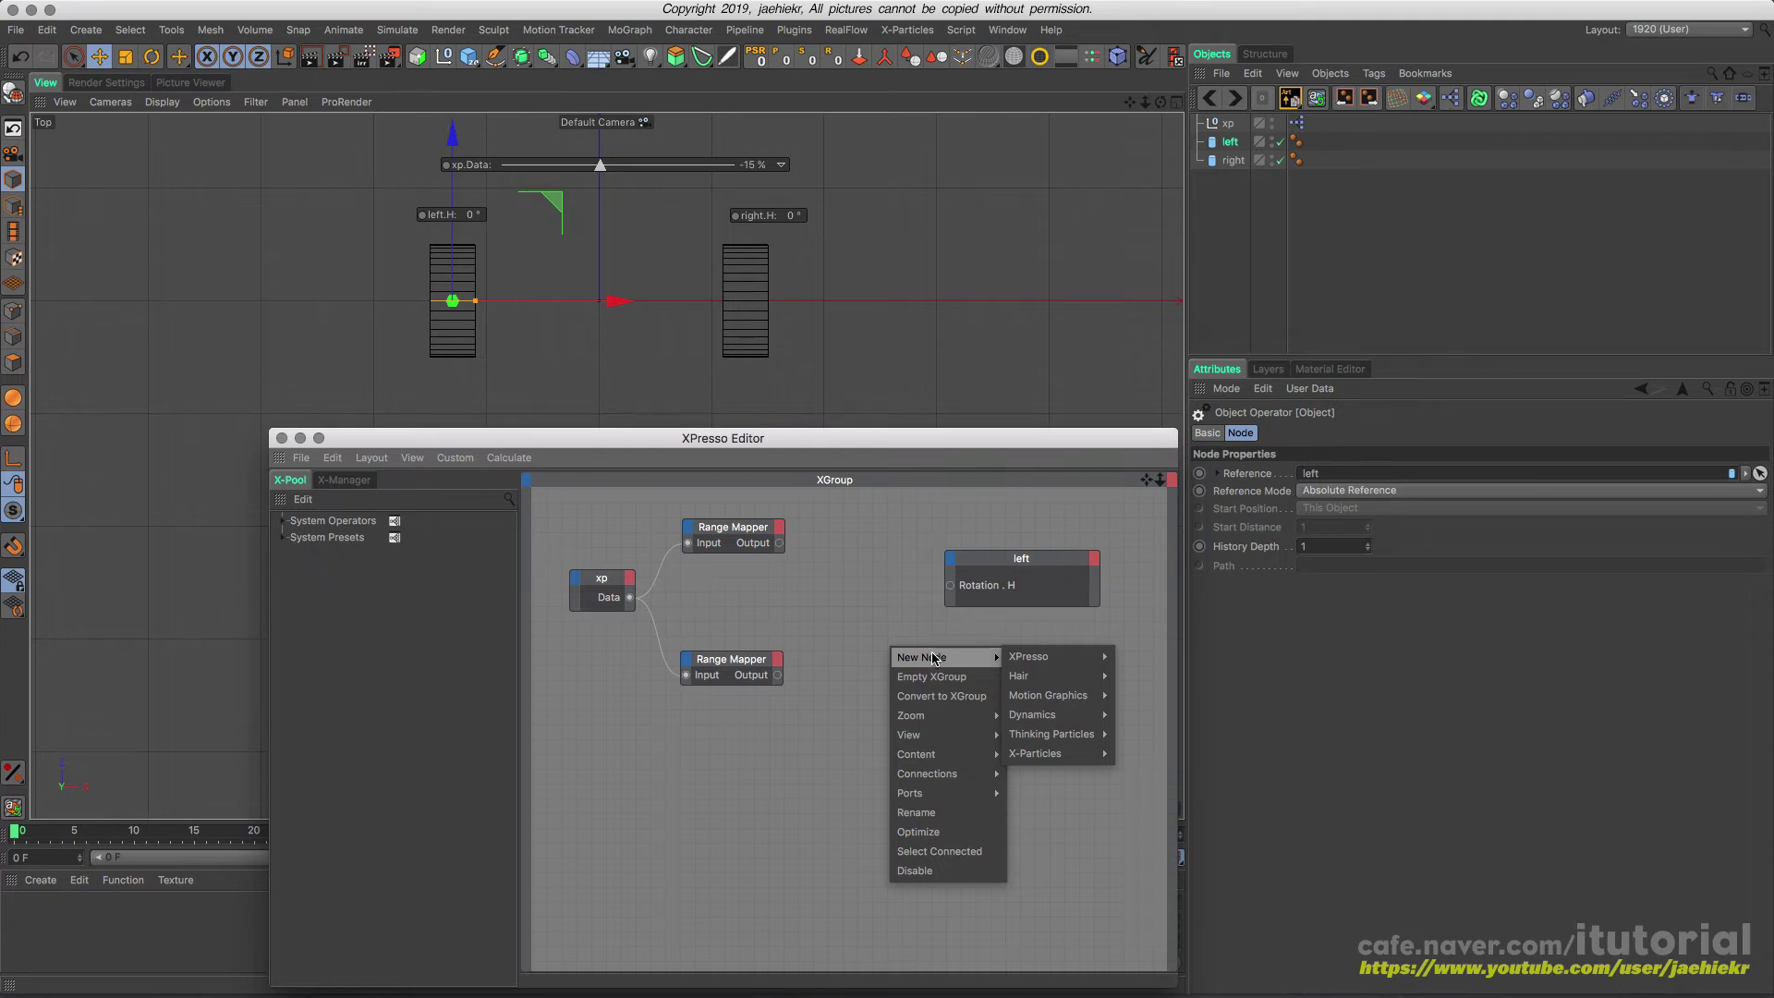
pyautogui.moveTo(1035, 656)
pyautogui.moveTo(1141, 714)
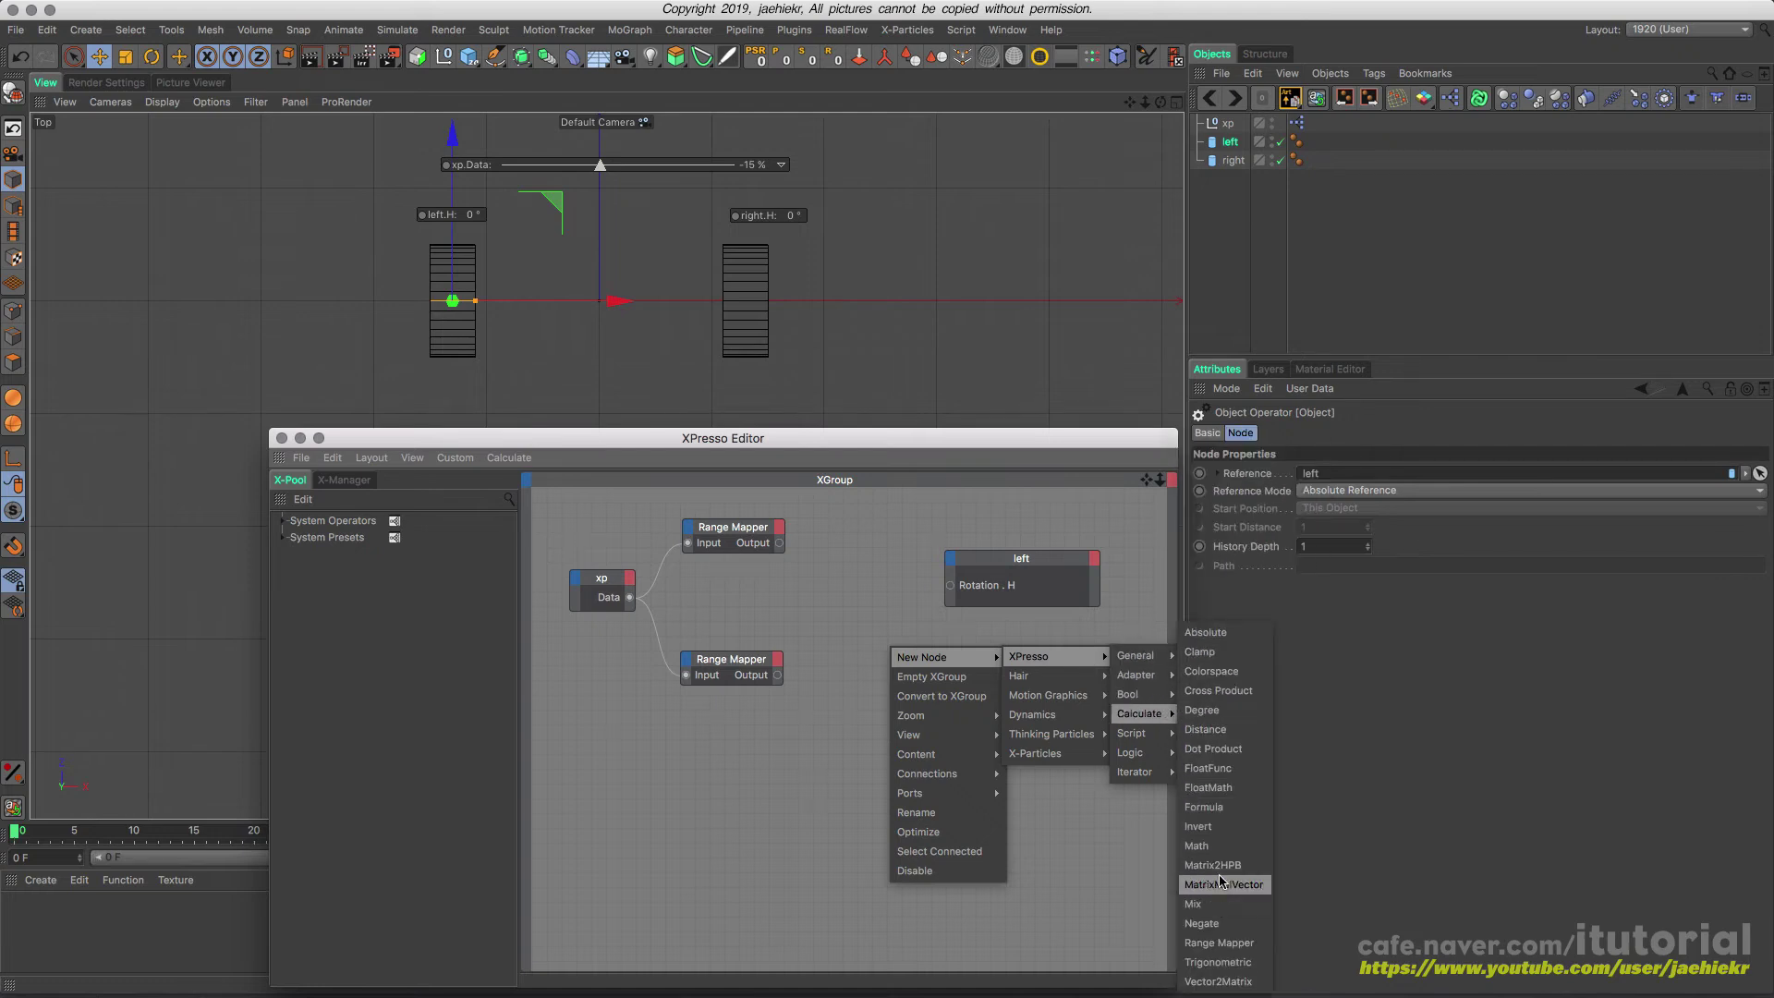
pyautogui.click(1206, 846)
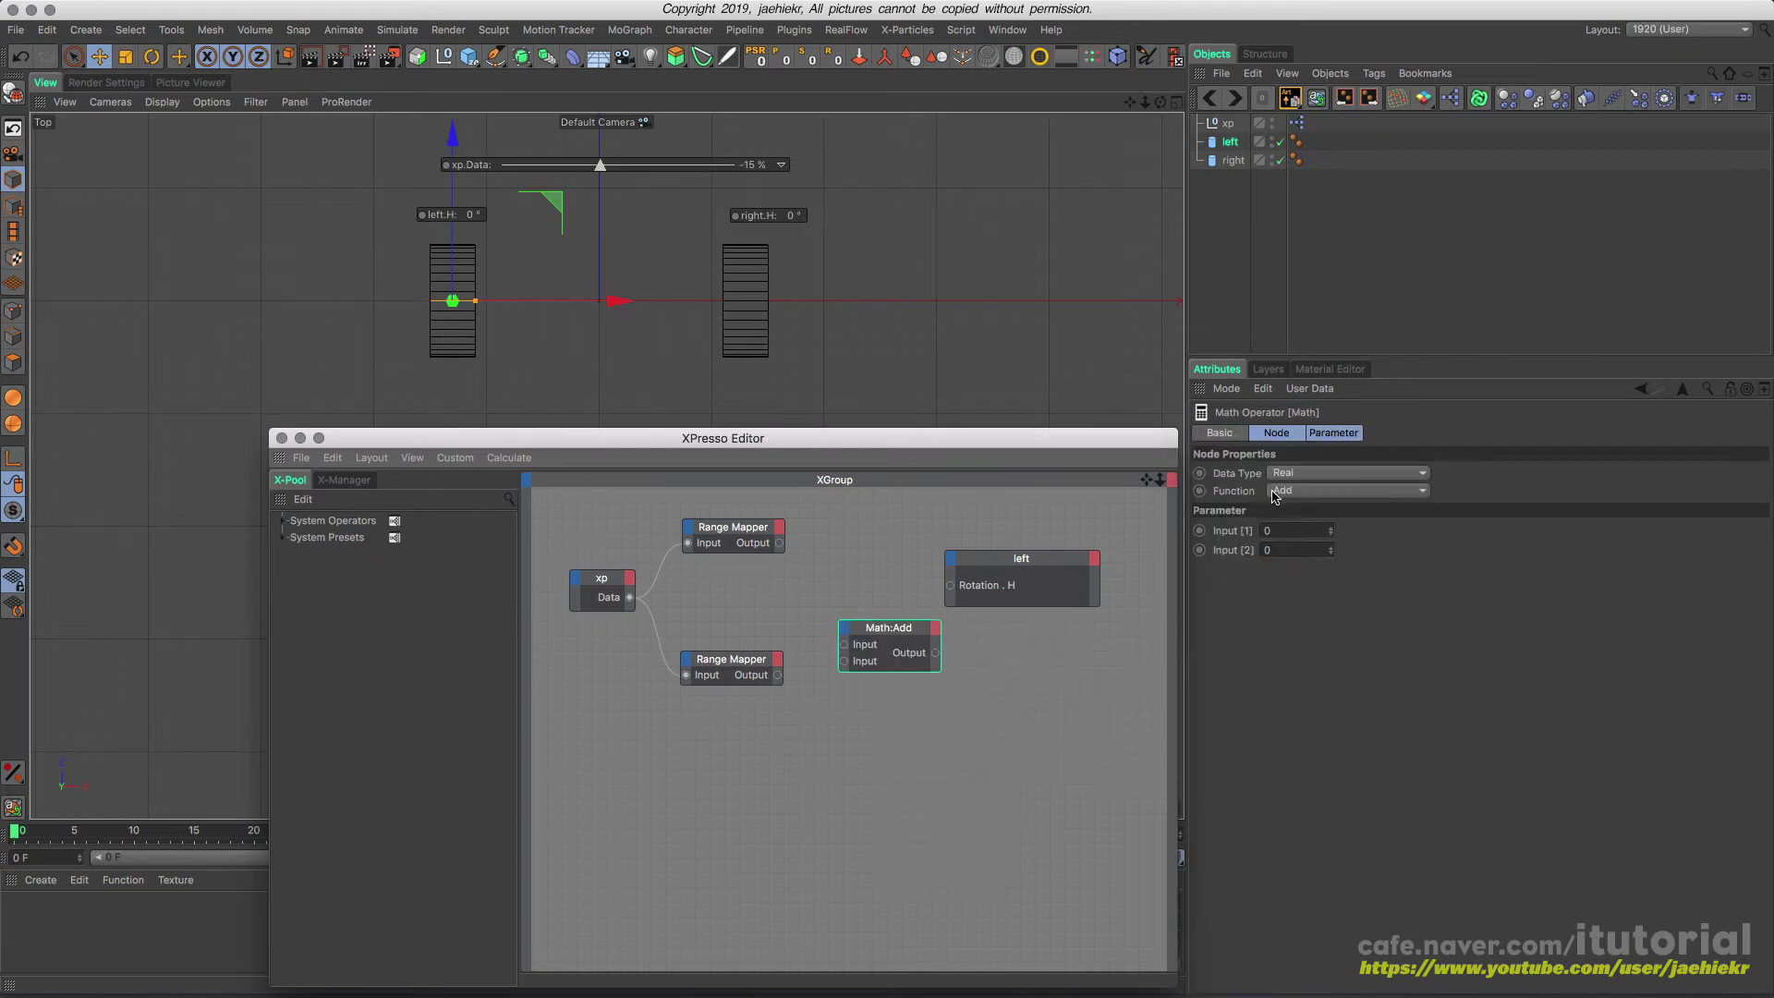
pyautogui.click(774, 540)
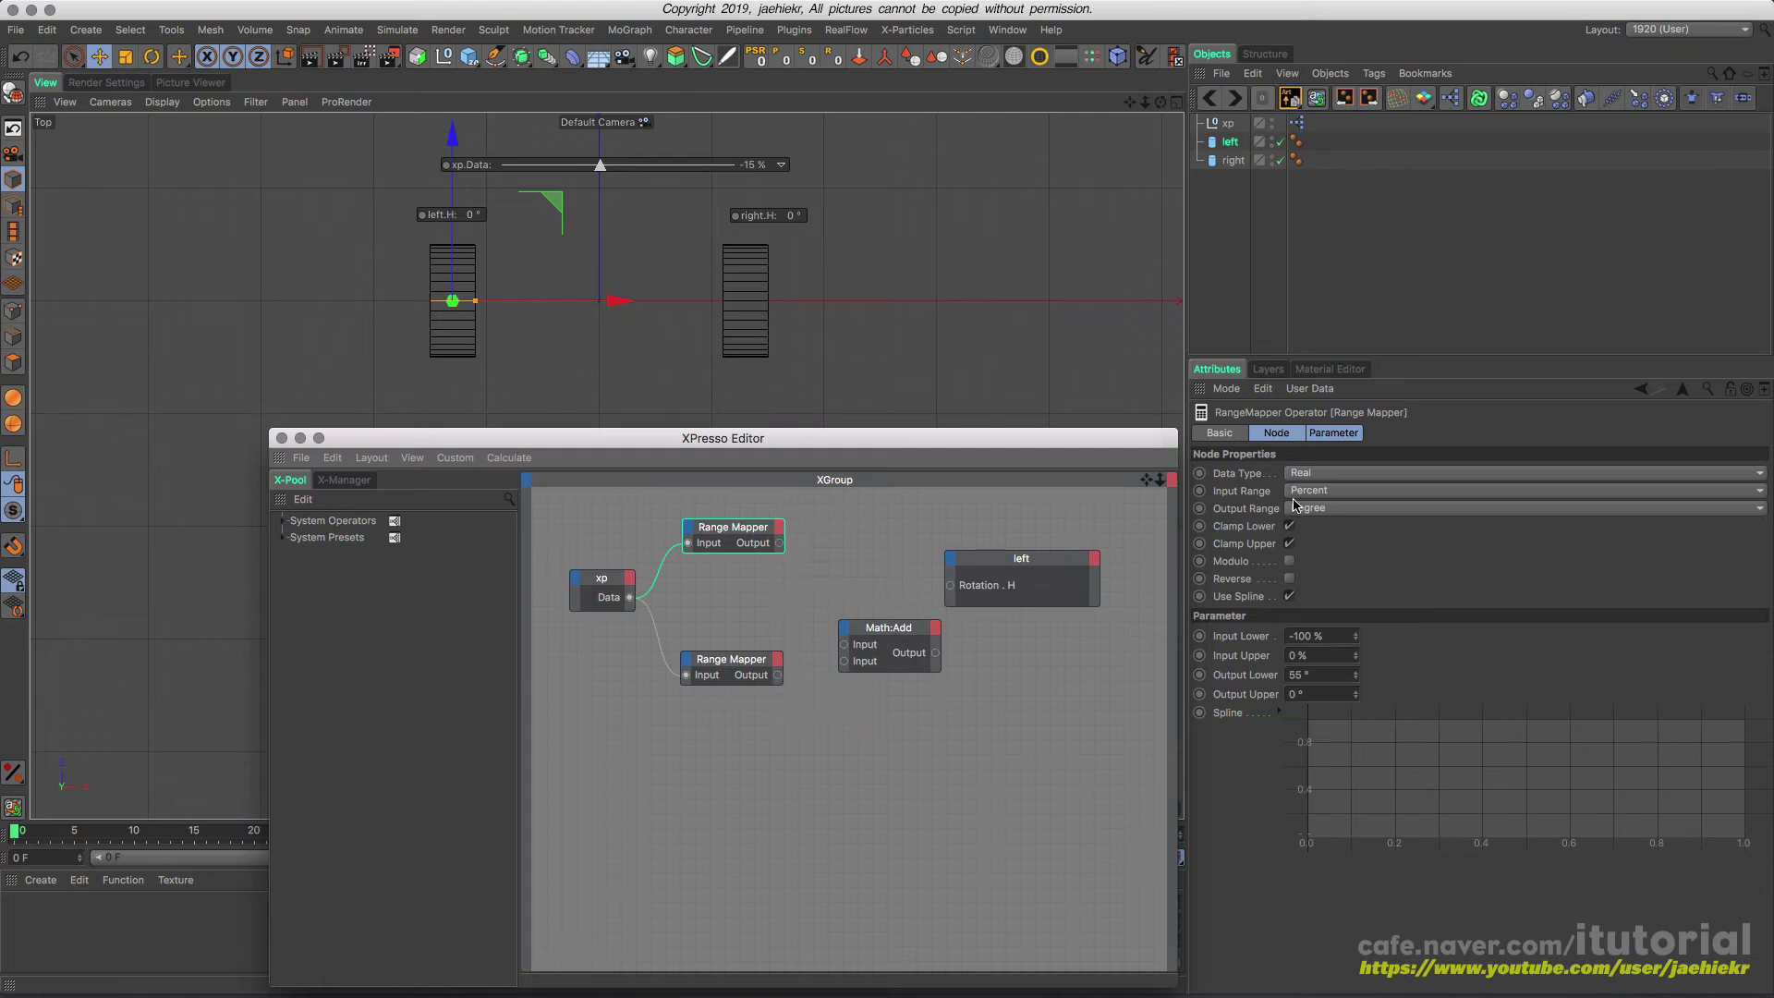
pyautogui.click(906, 629)
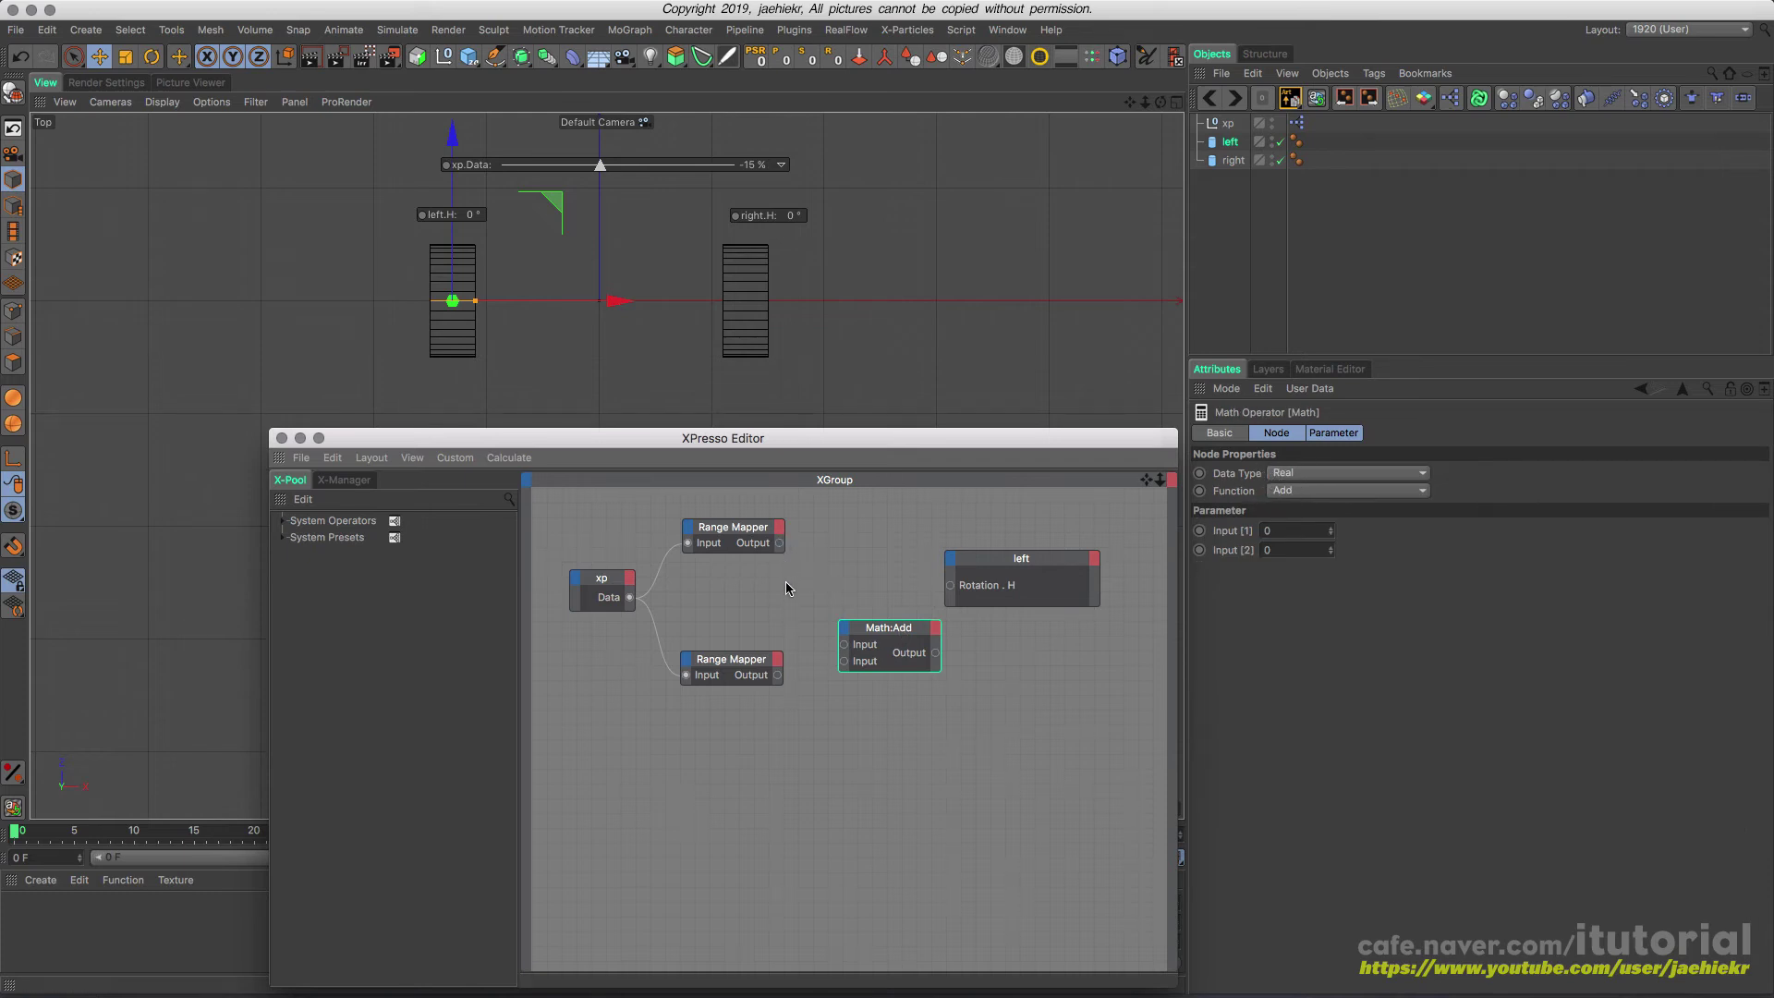
pyautogui.click(1407, 475)
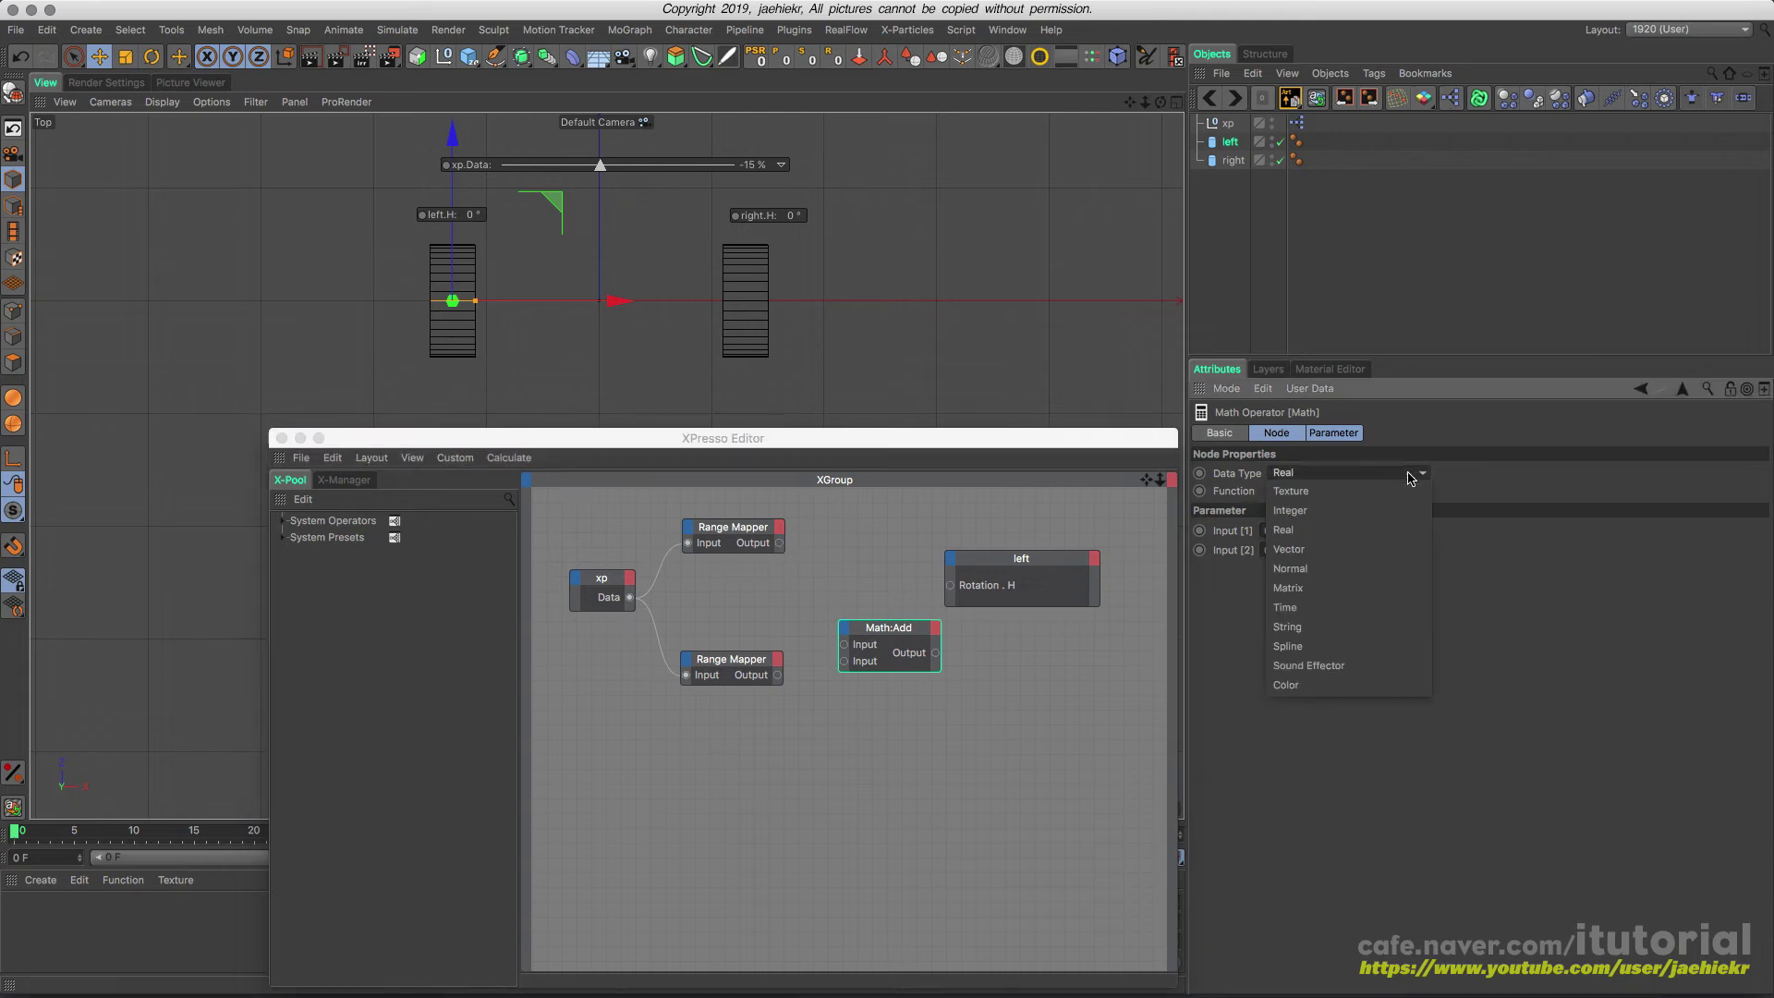
pyautogui.click(1479, 477)
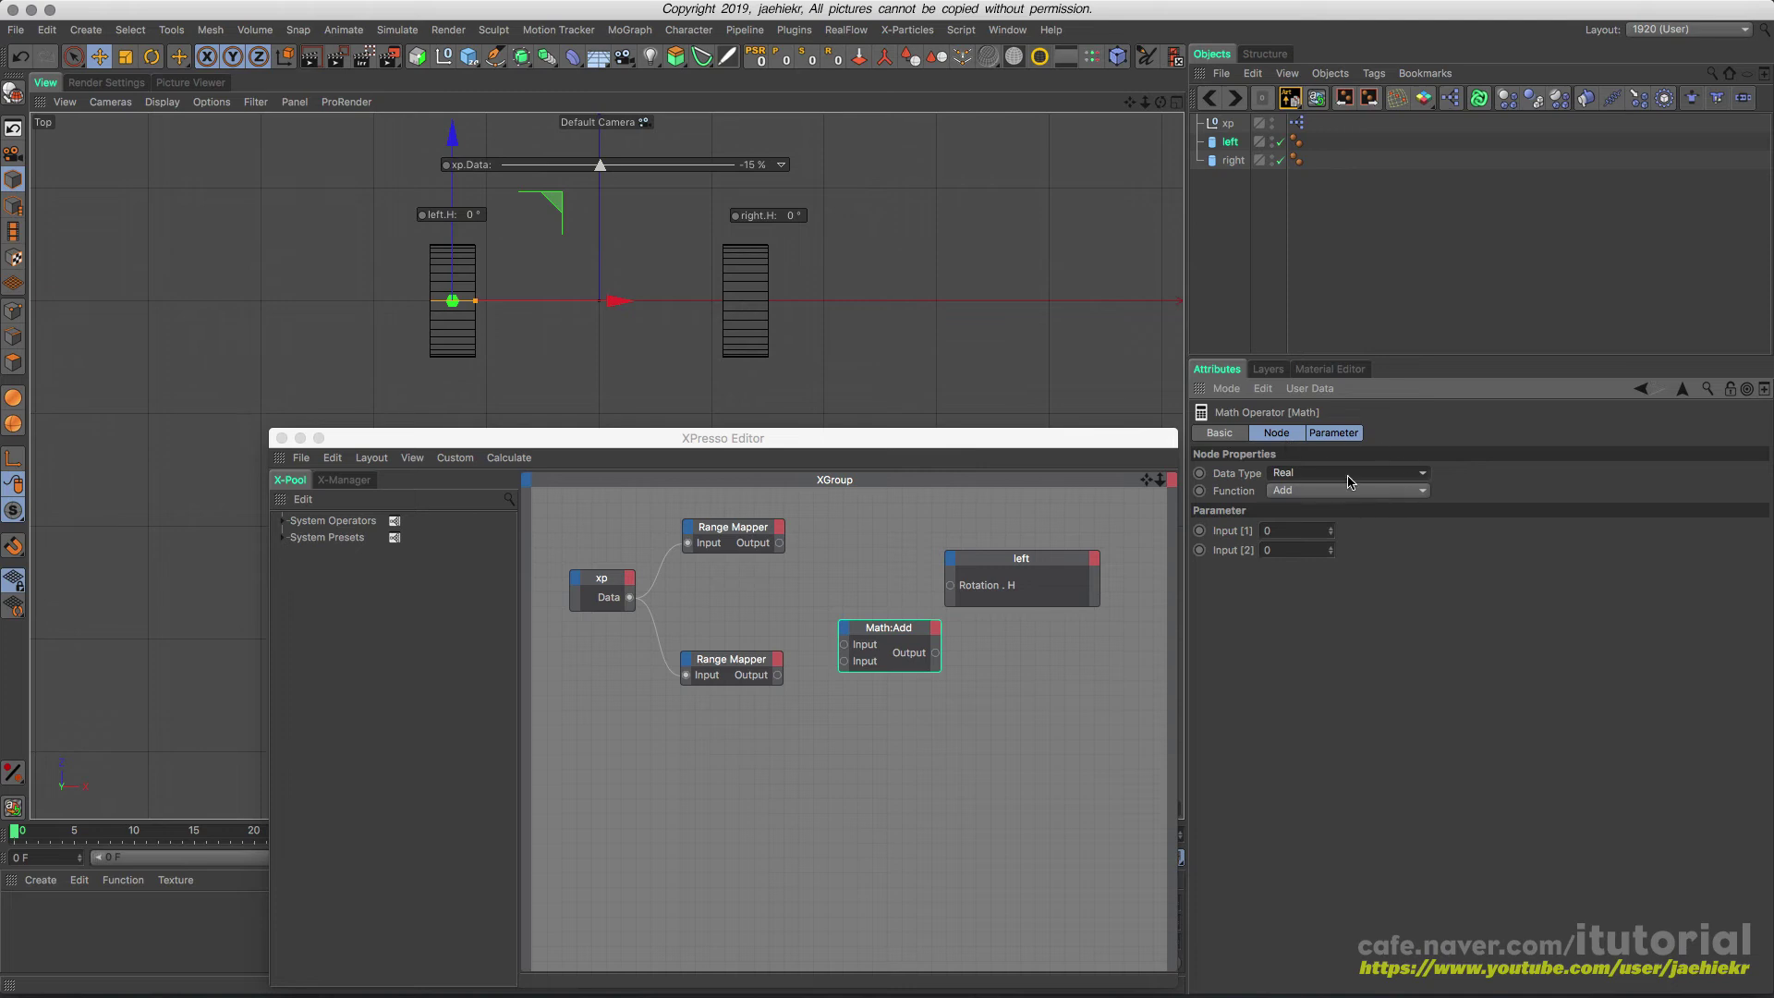
# - Connect both Range Mapper outputs to the Math:Add inputs and its Output to left's Rotation . H, moving the nodes to fit
pyautogui.moveTo(888, 625); pyautogui.dragTo(780, 543)
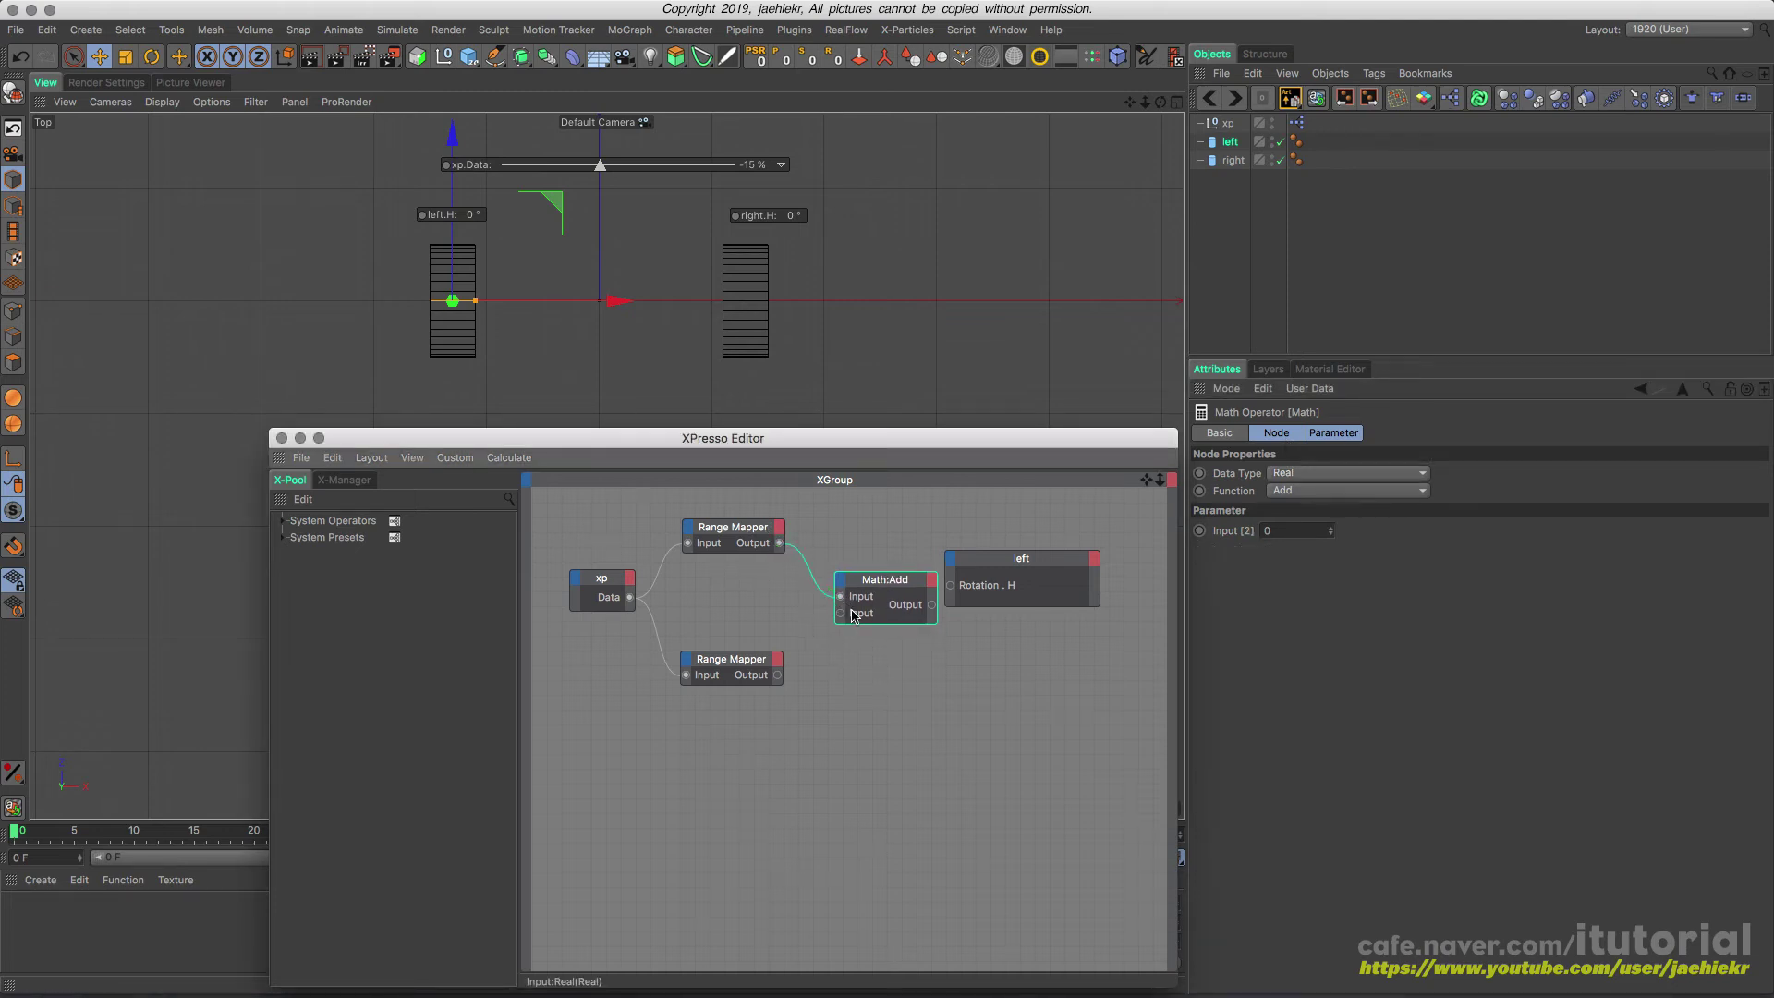
pyautogui.moveTo(841, 614); pyautogui.dragTo(778, 675)
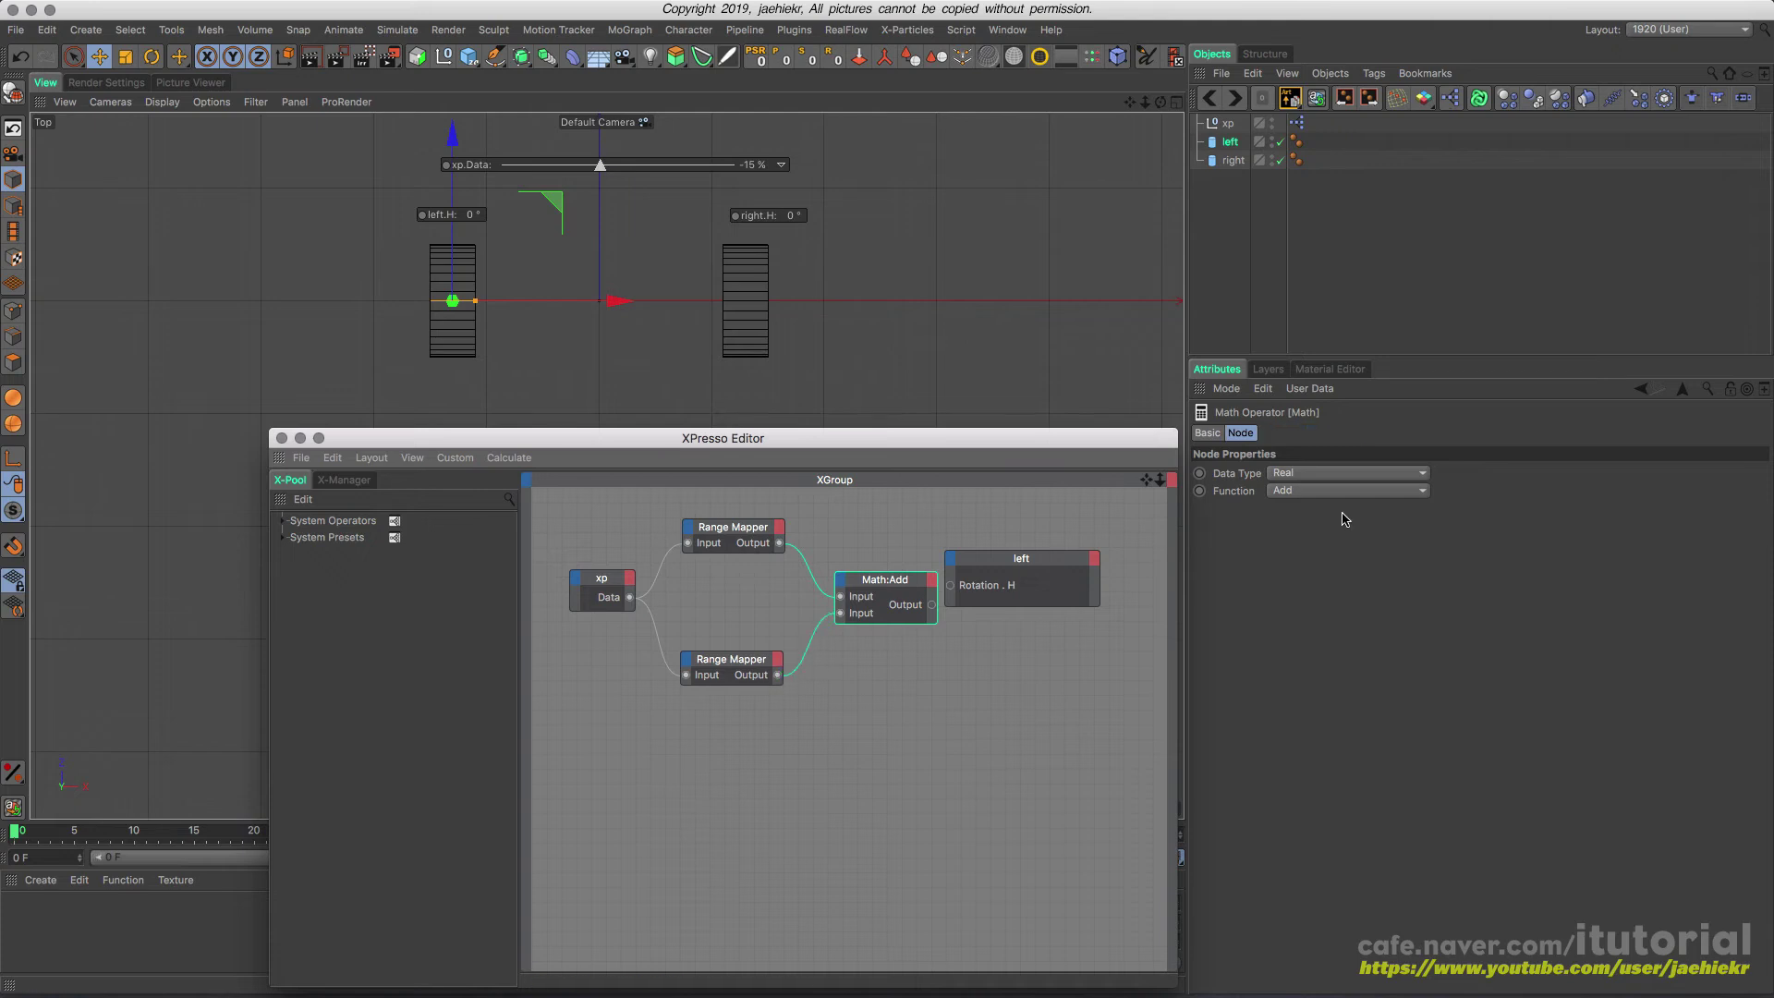
pyautogui.moveTo(1021, 559); pyautogui.dragTo(1044, 553)
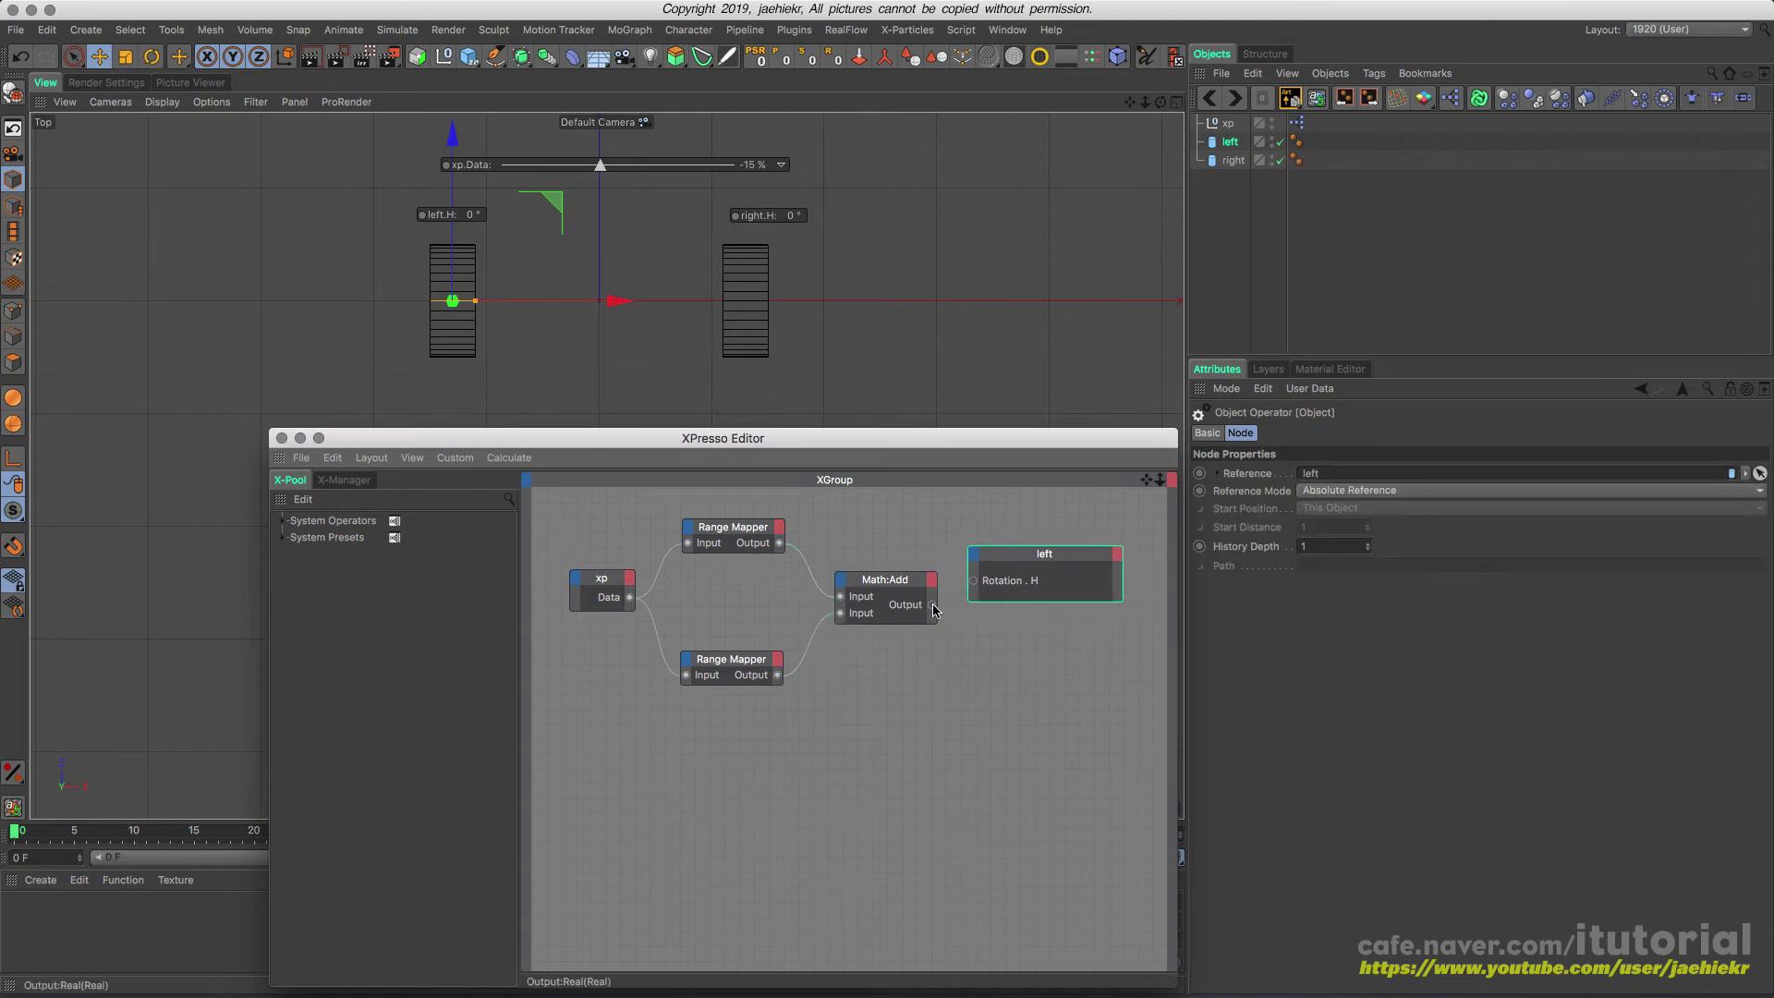
pyautogui.moveTo(932, 604); pyautogui.dragTo(974, 581)
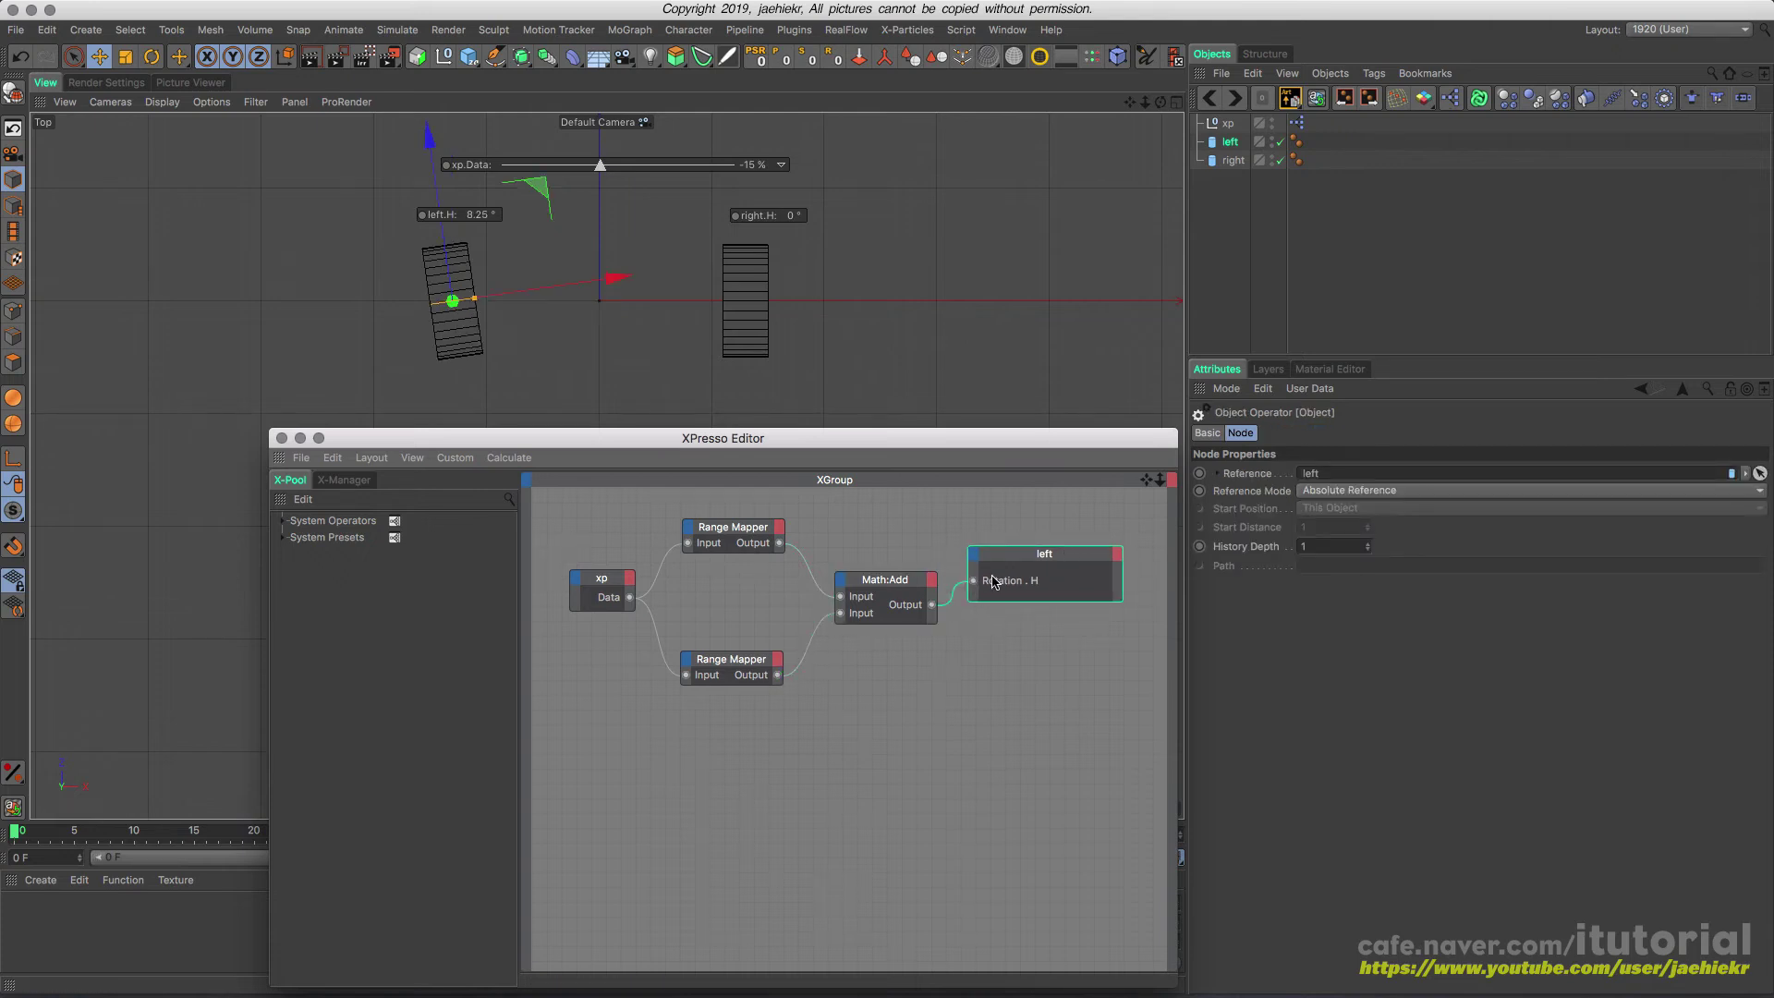
# - Test the left wheel with xp.Data at -4 % and shift the left node slightly away from Math:Add
pyautogui.moveTo(601, 166)
pyautogui.mouseDown()
pyautogui.moveTo(665, 166)
pyautogui.moveTo(470, 176)
pyautogui.moveTo(696, 177)
pyautogui.moveTo(614, 177)
pyautogui.mouseUp()
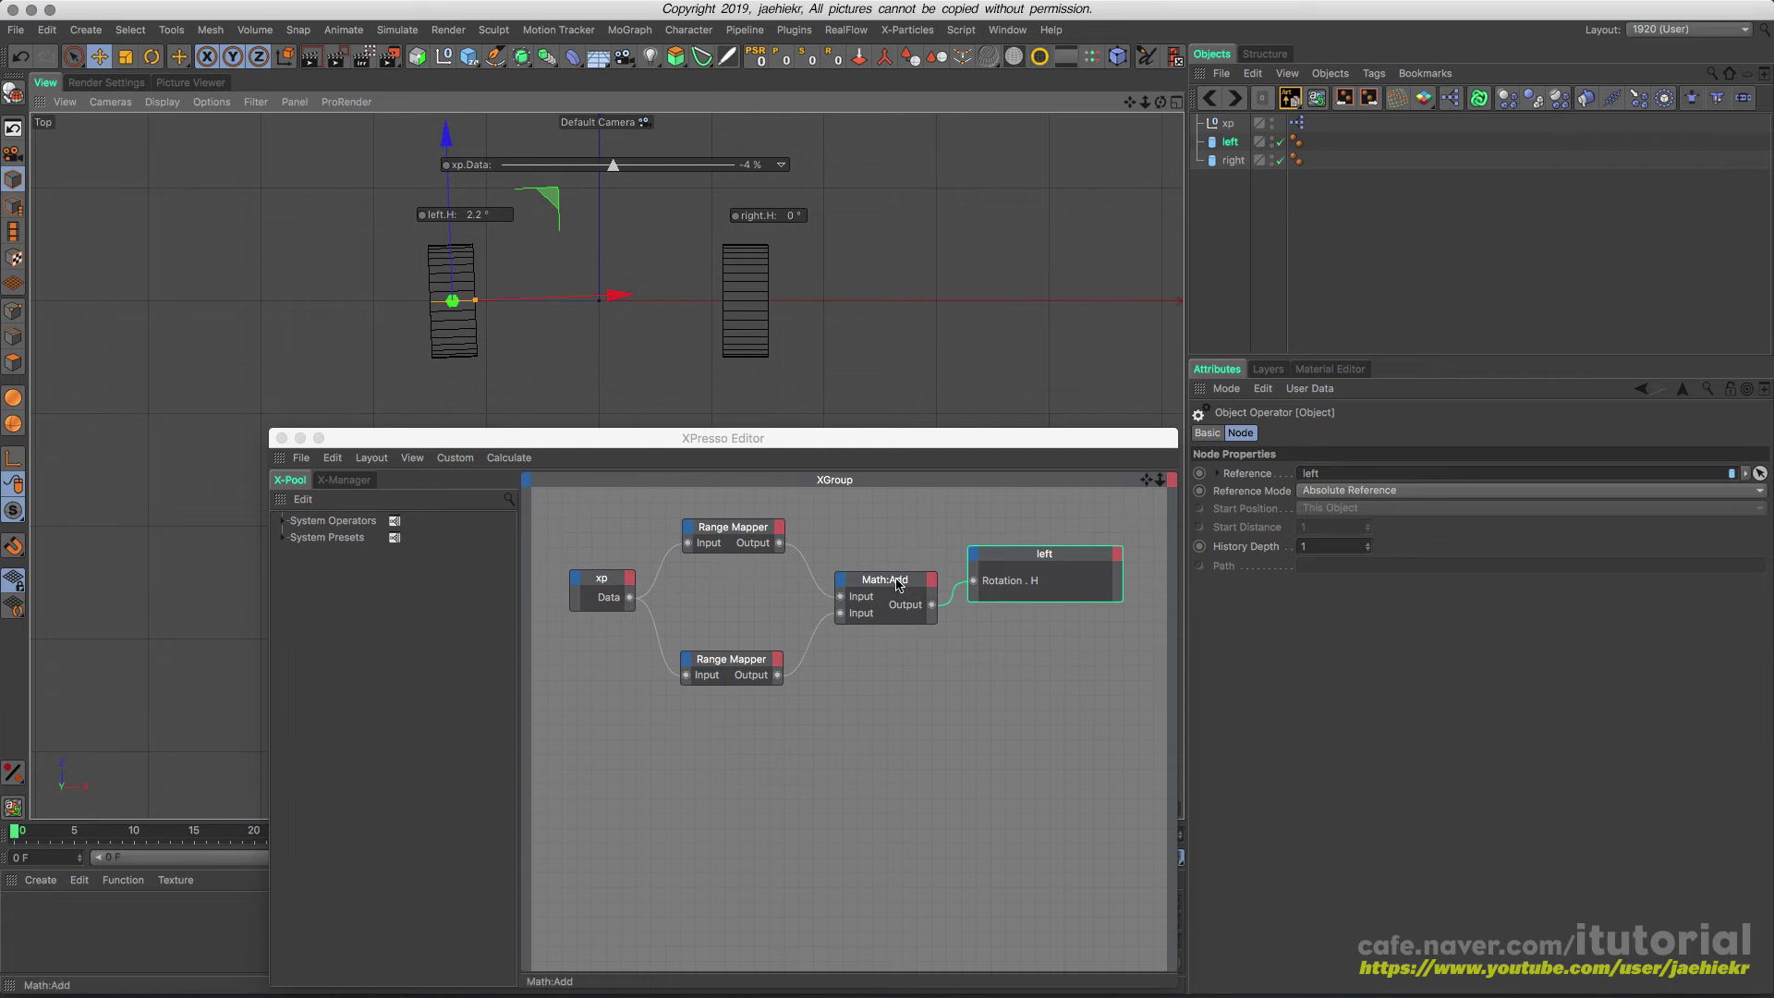
pyautogui.click(935, 585)
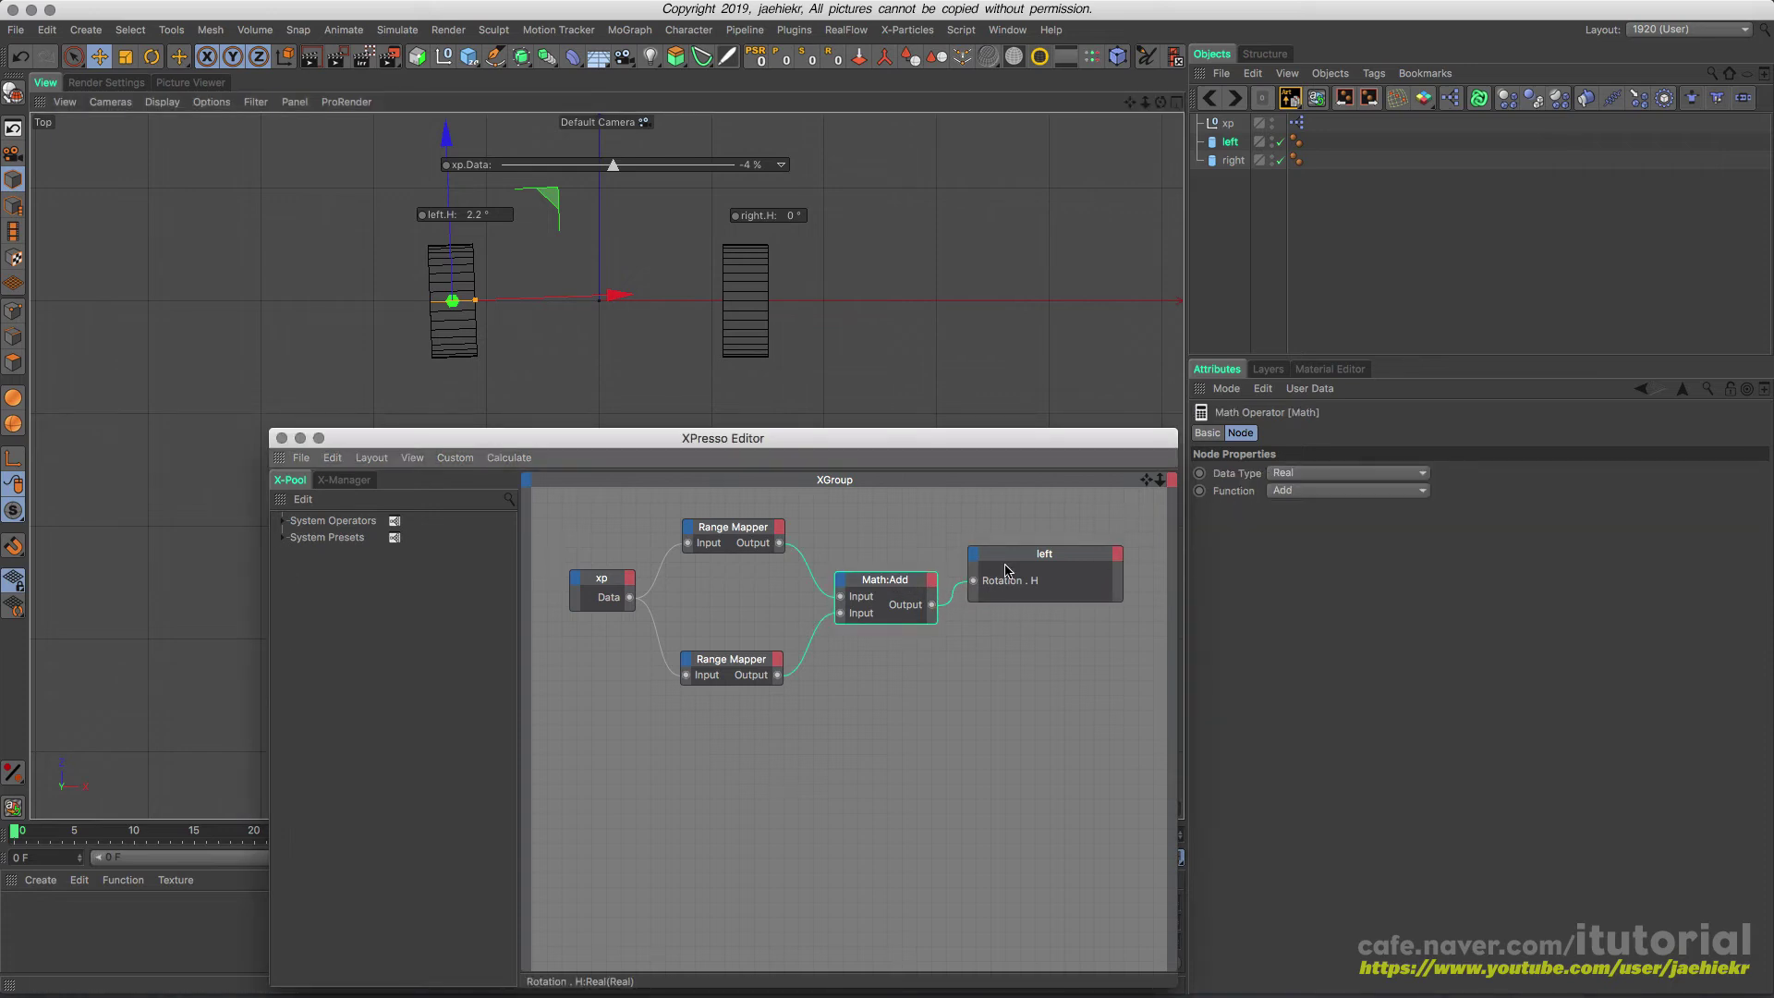
pyautogui.moveTo(1033, 554); pyautogui.dragTo(1047, 554)
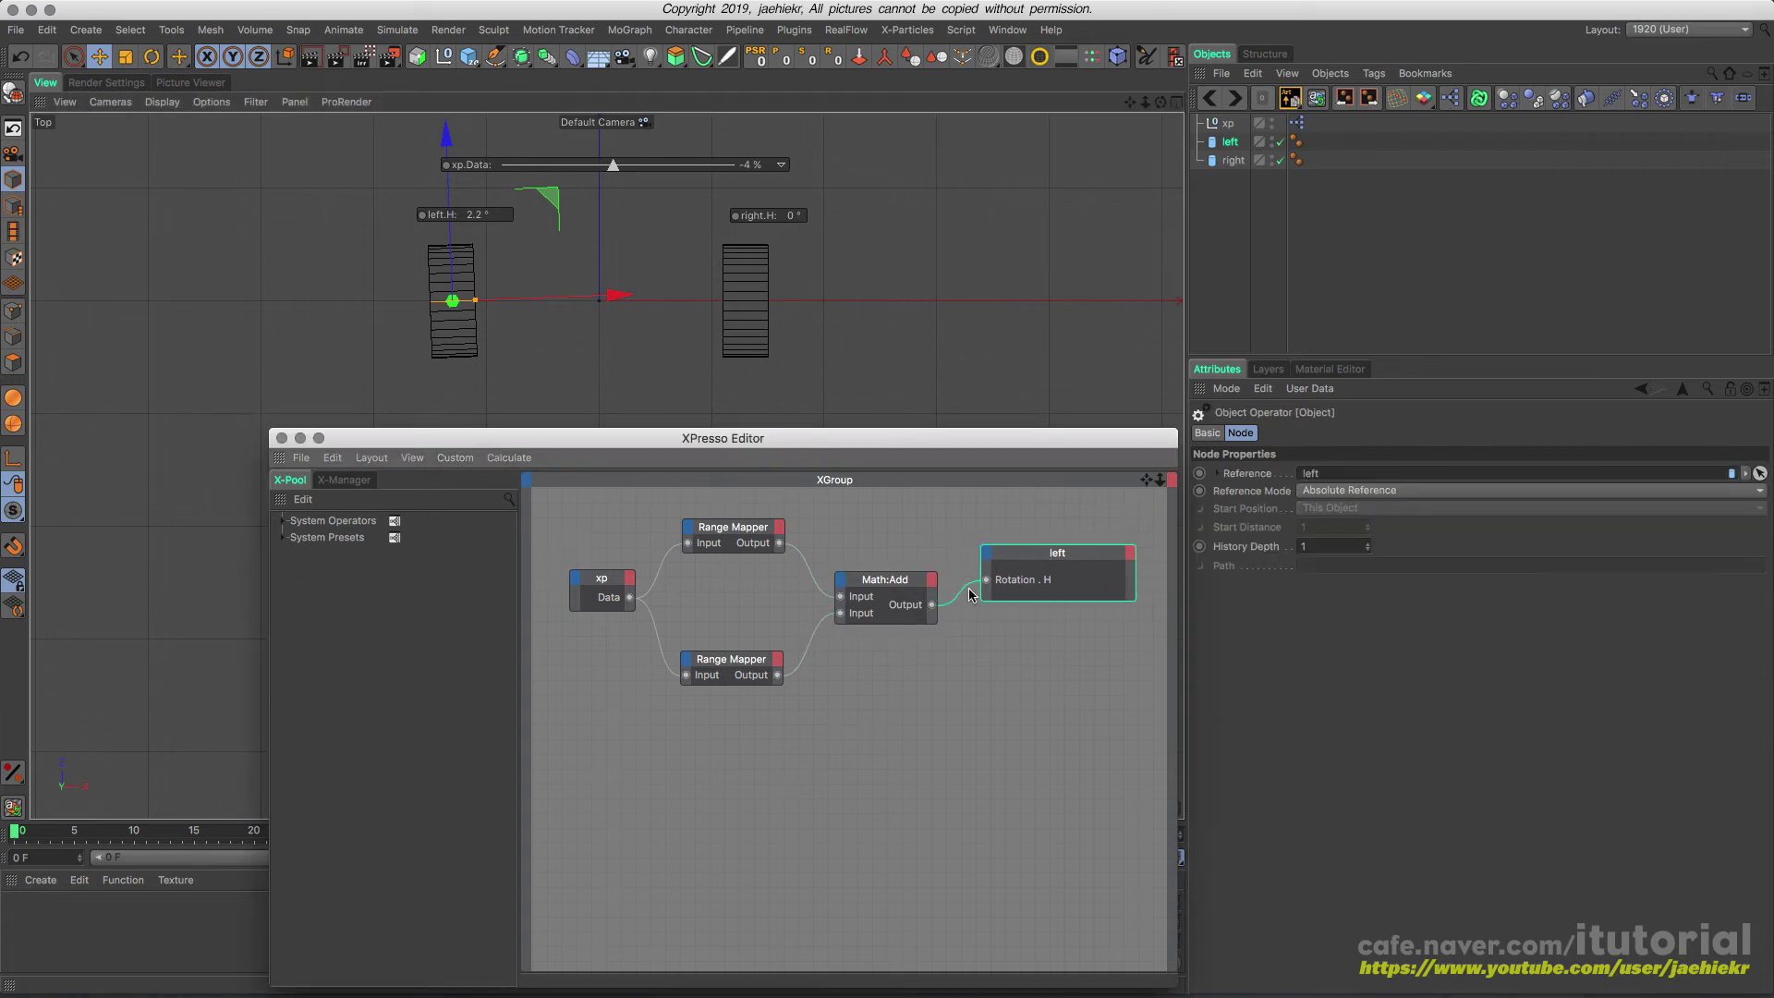
pyautogui.click(909, 586)
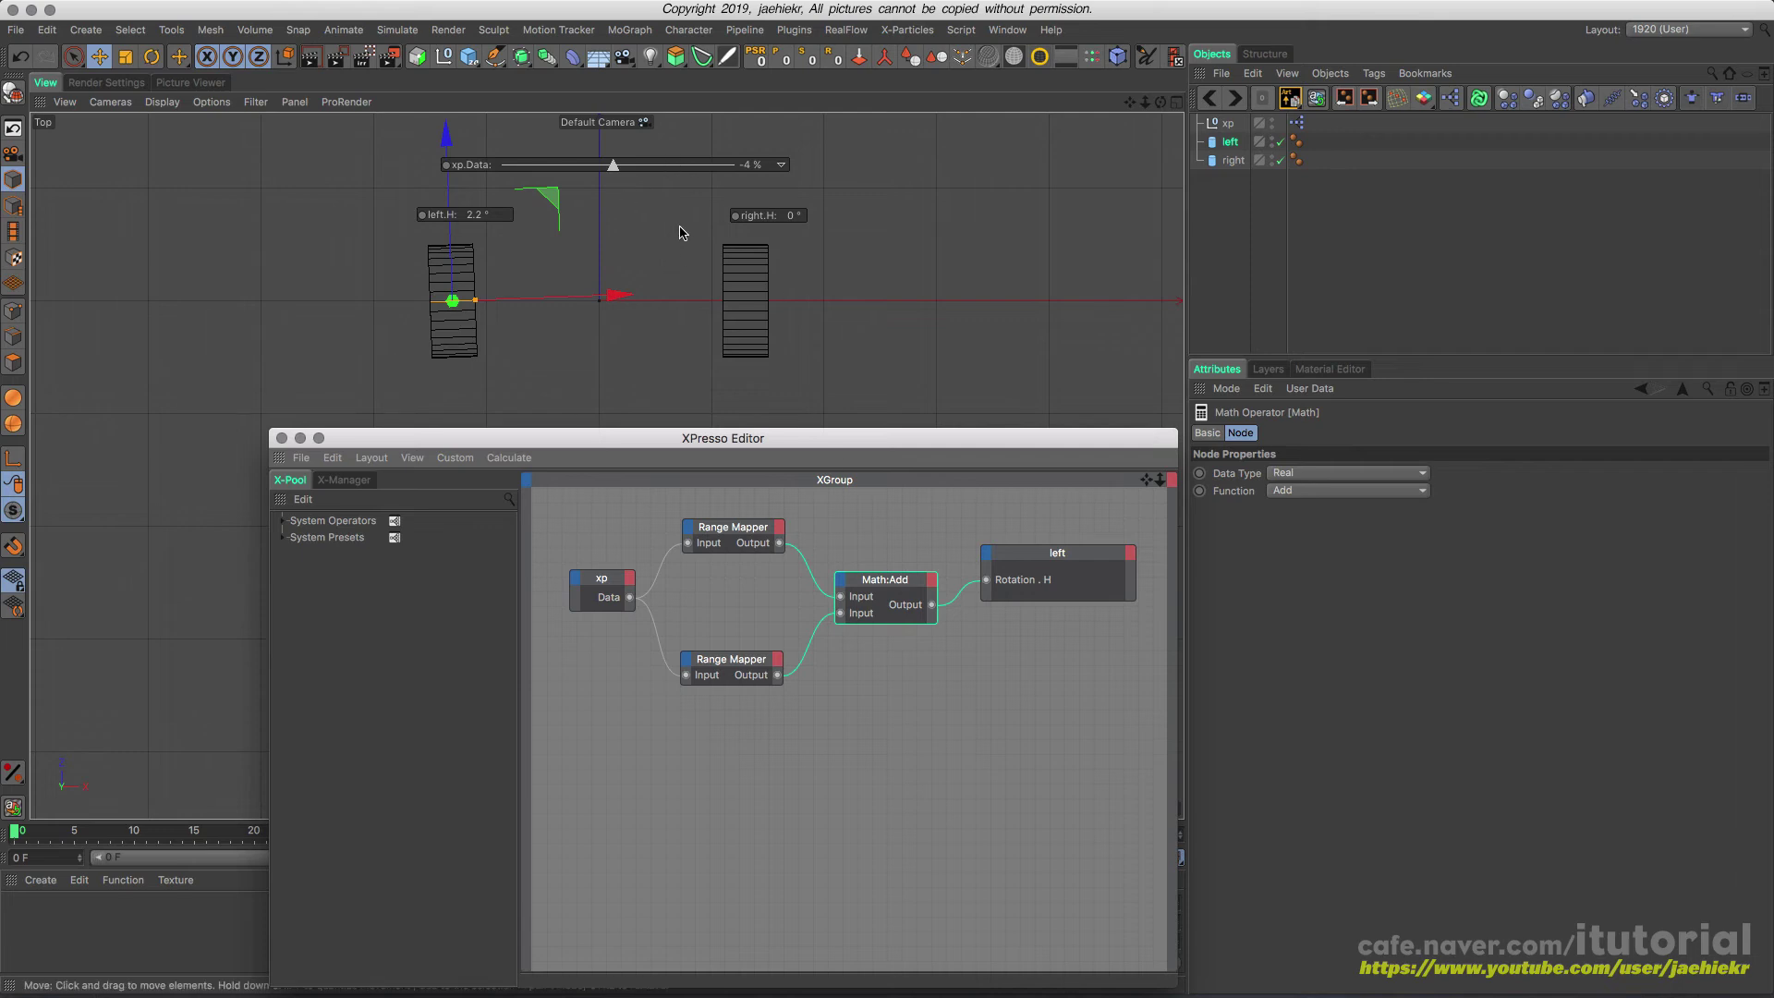
# - Test the left wheel with xp.Data at -42 % and -6 %, and reset xp.Data to 0 %
pyautogui.moveTo(613, 167); pyautogui.dragTo(568, 169)
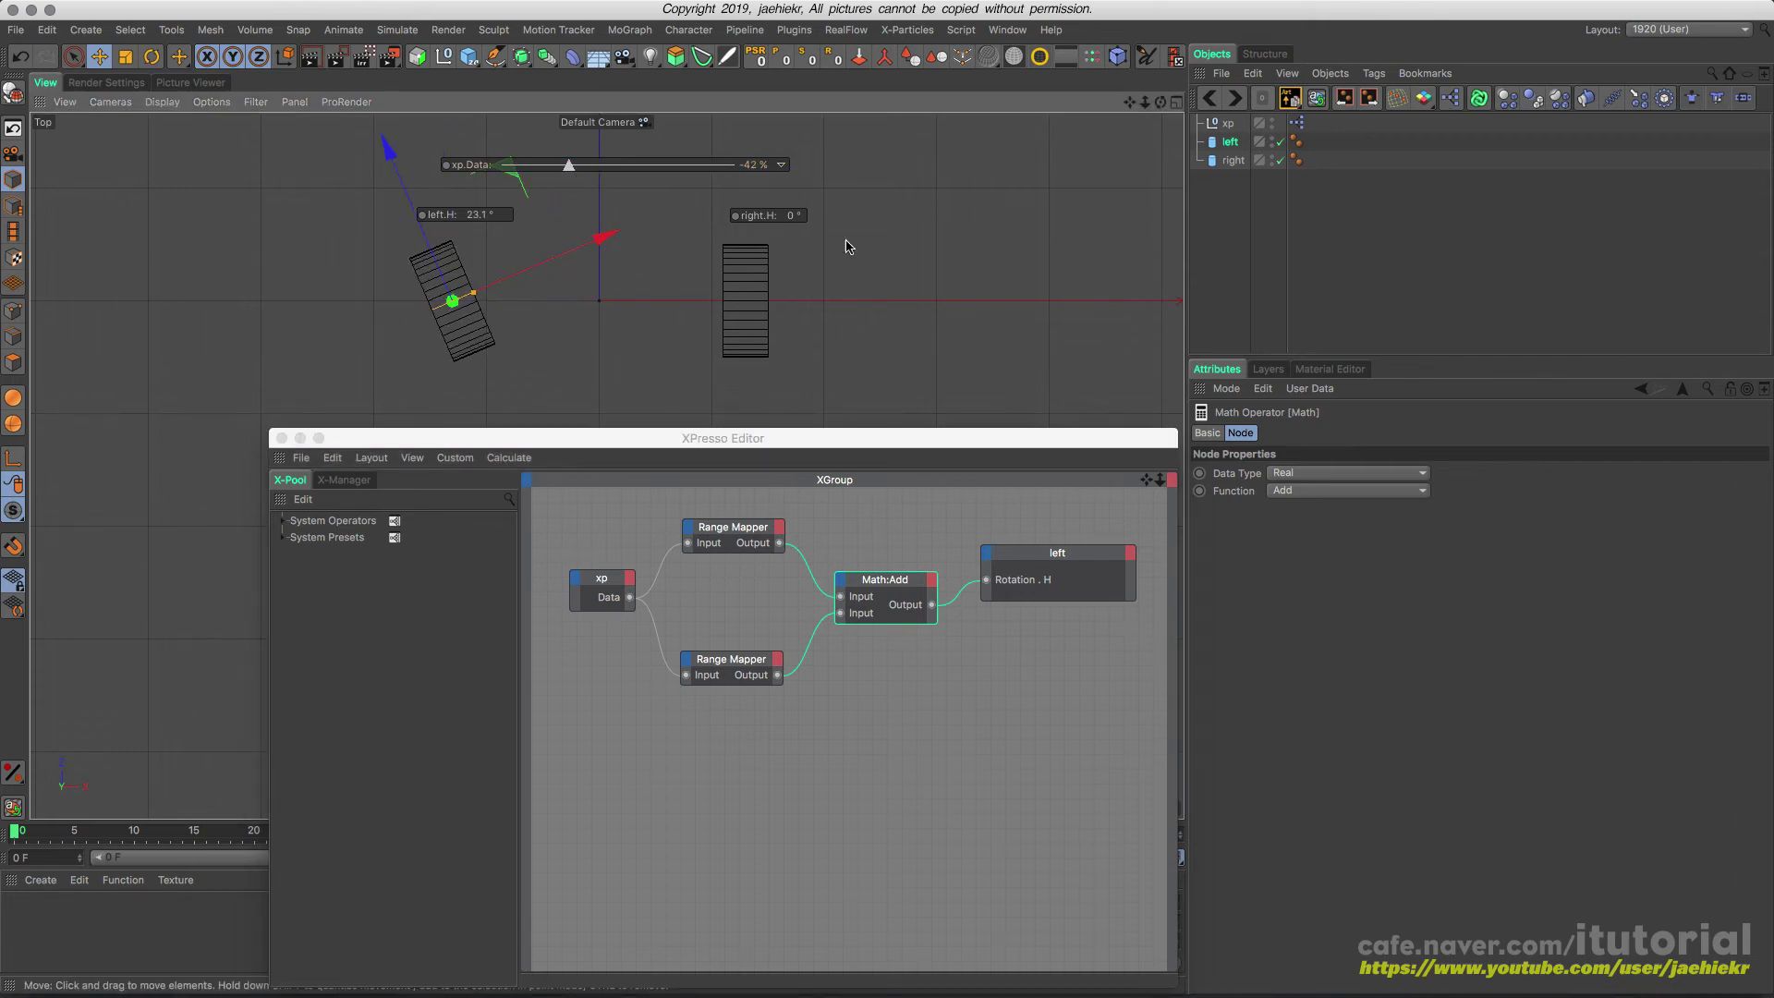
pyautogui.moveTo(569, 168); pyautogui.dragTo(604, 174)
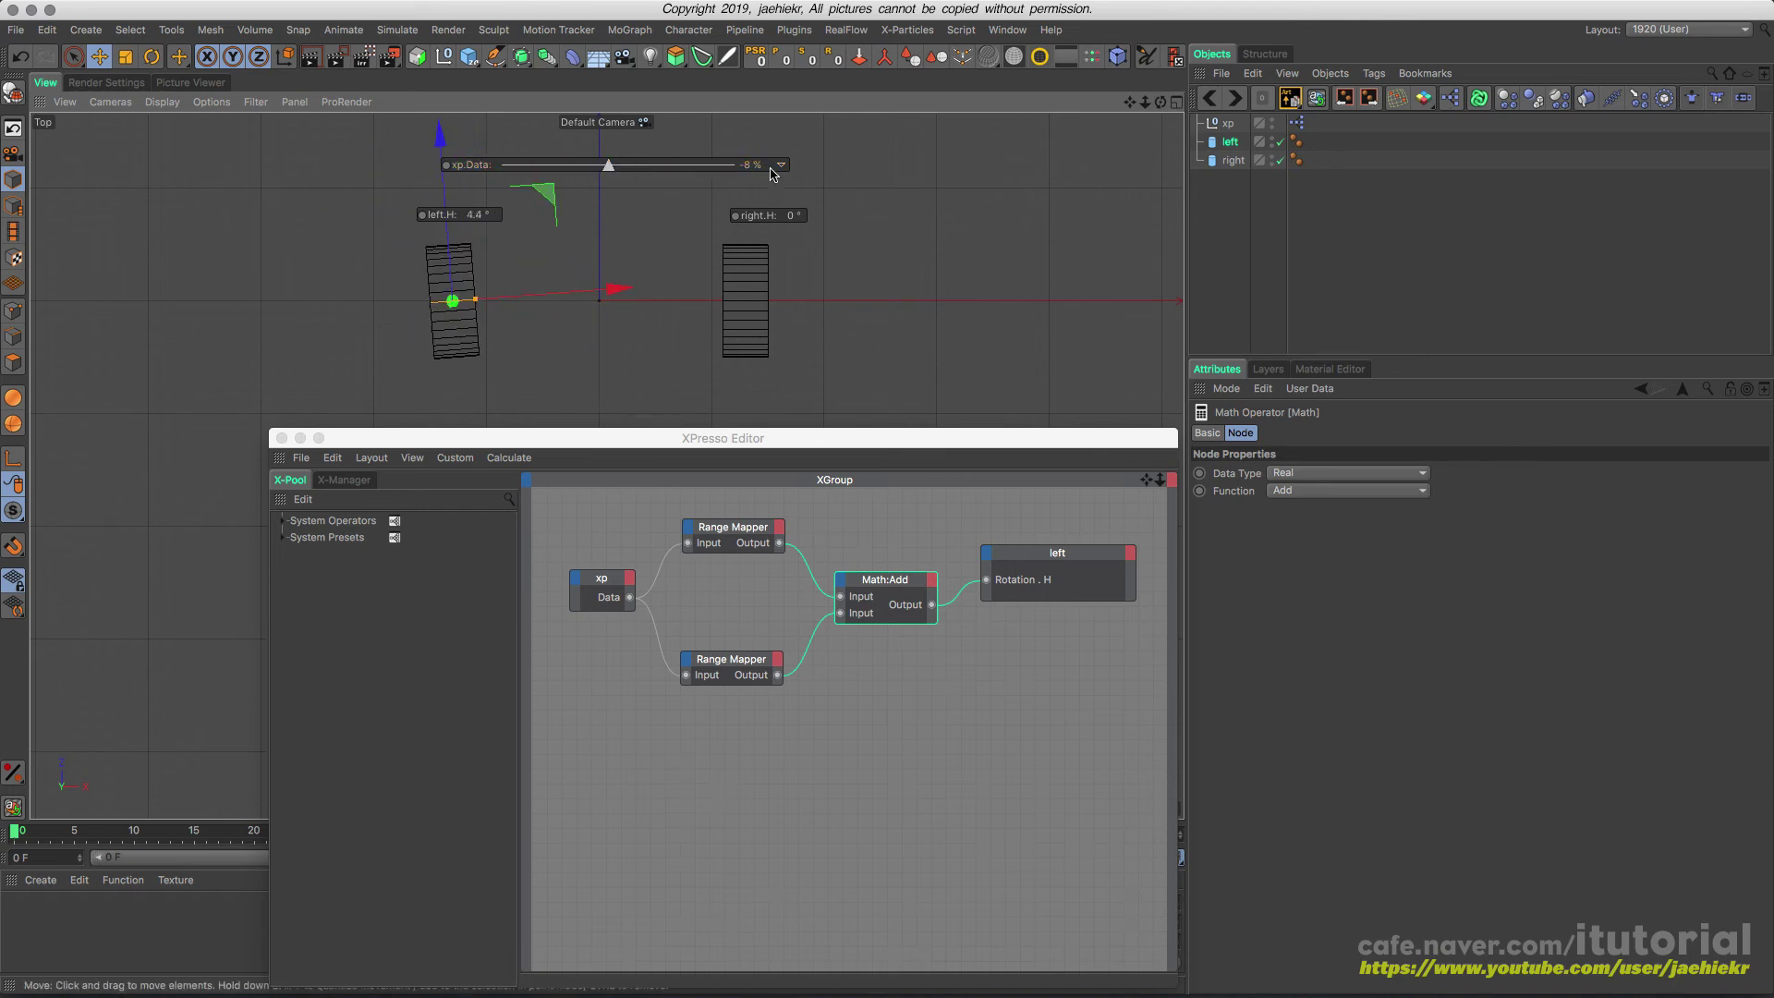
pyautogui.doubleClick(756, 169)
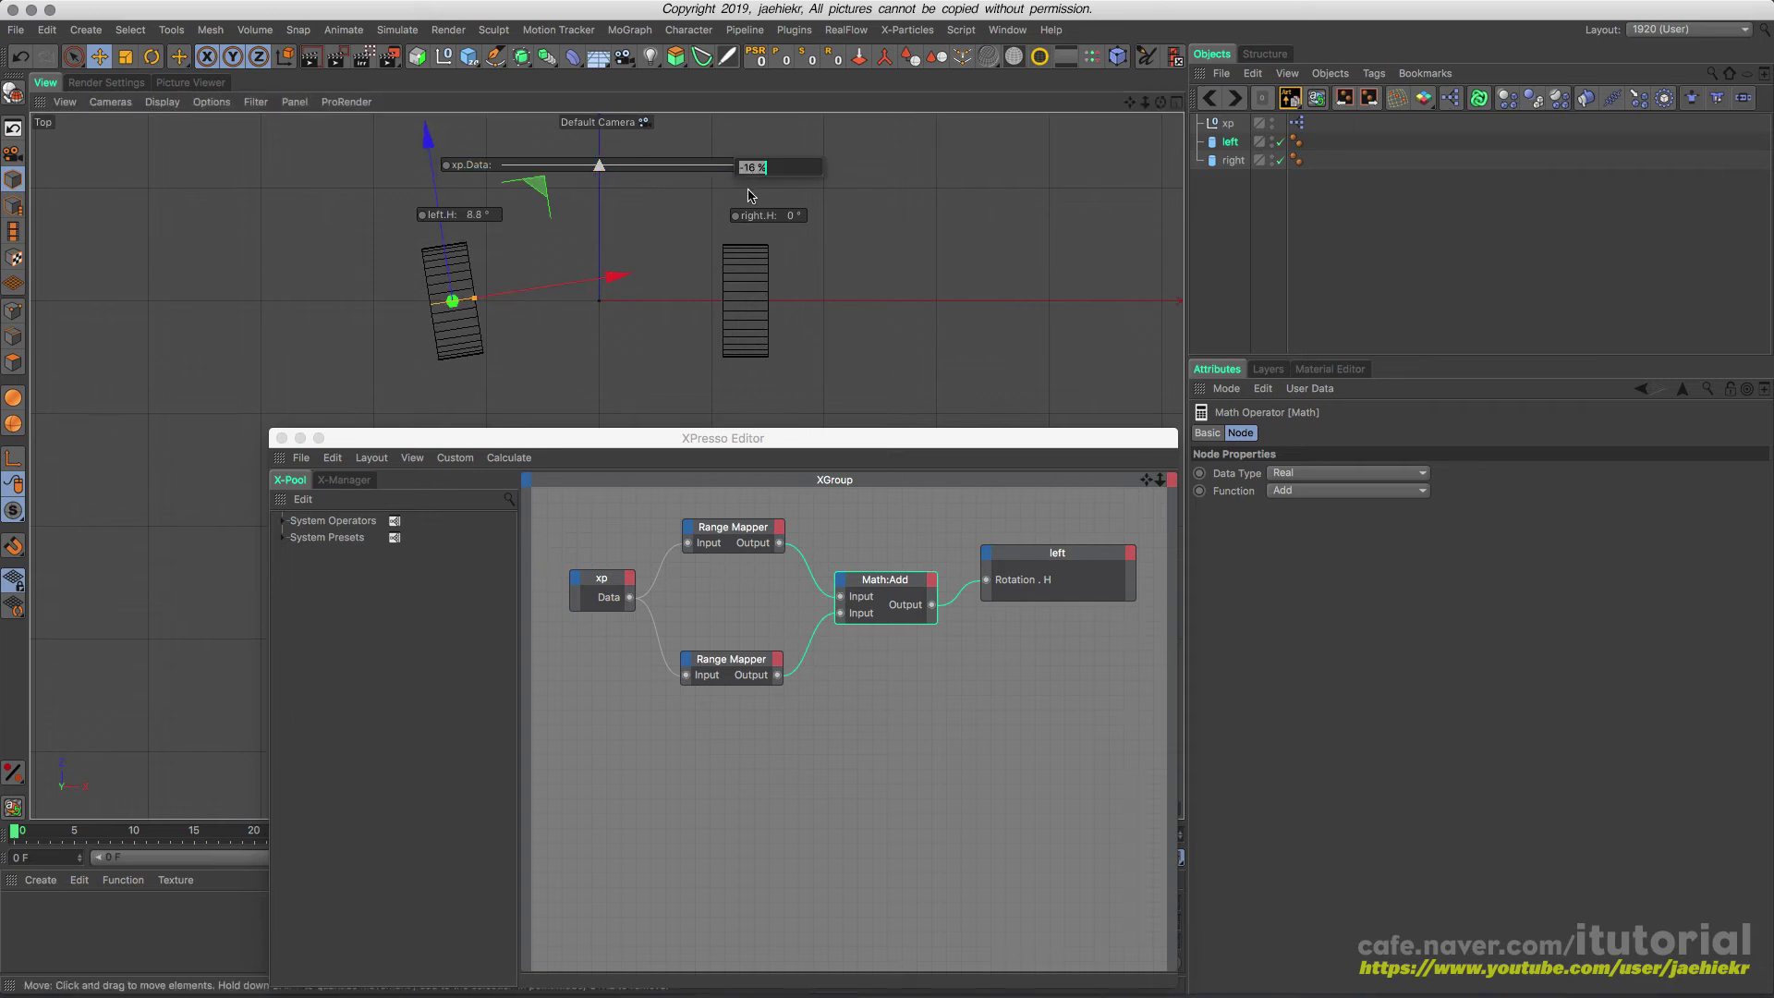
pyautogui.write('0')
pyautogui.press('Return')
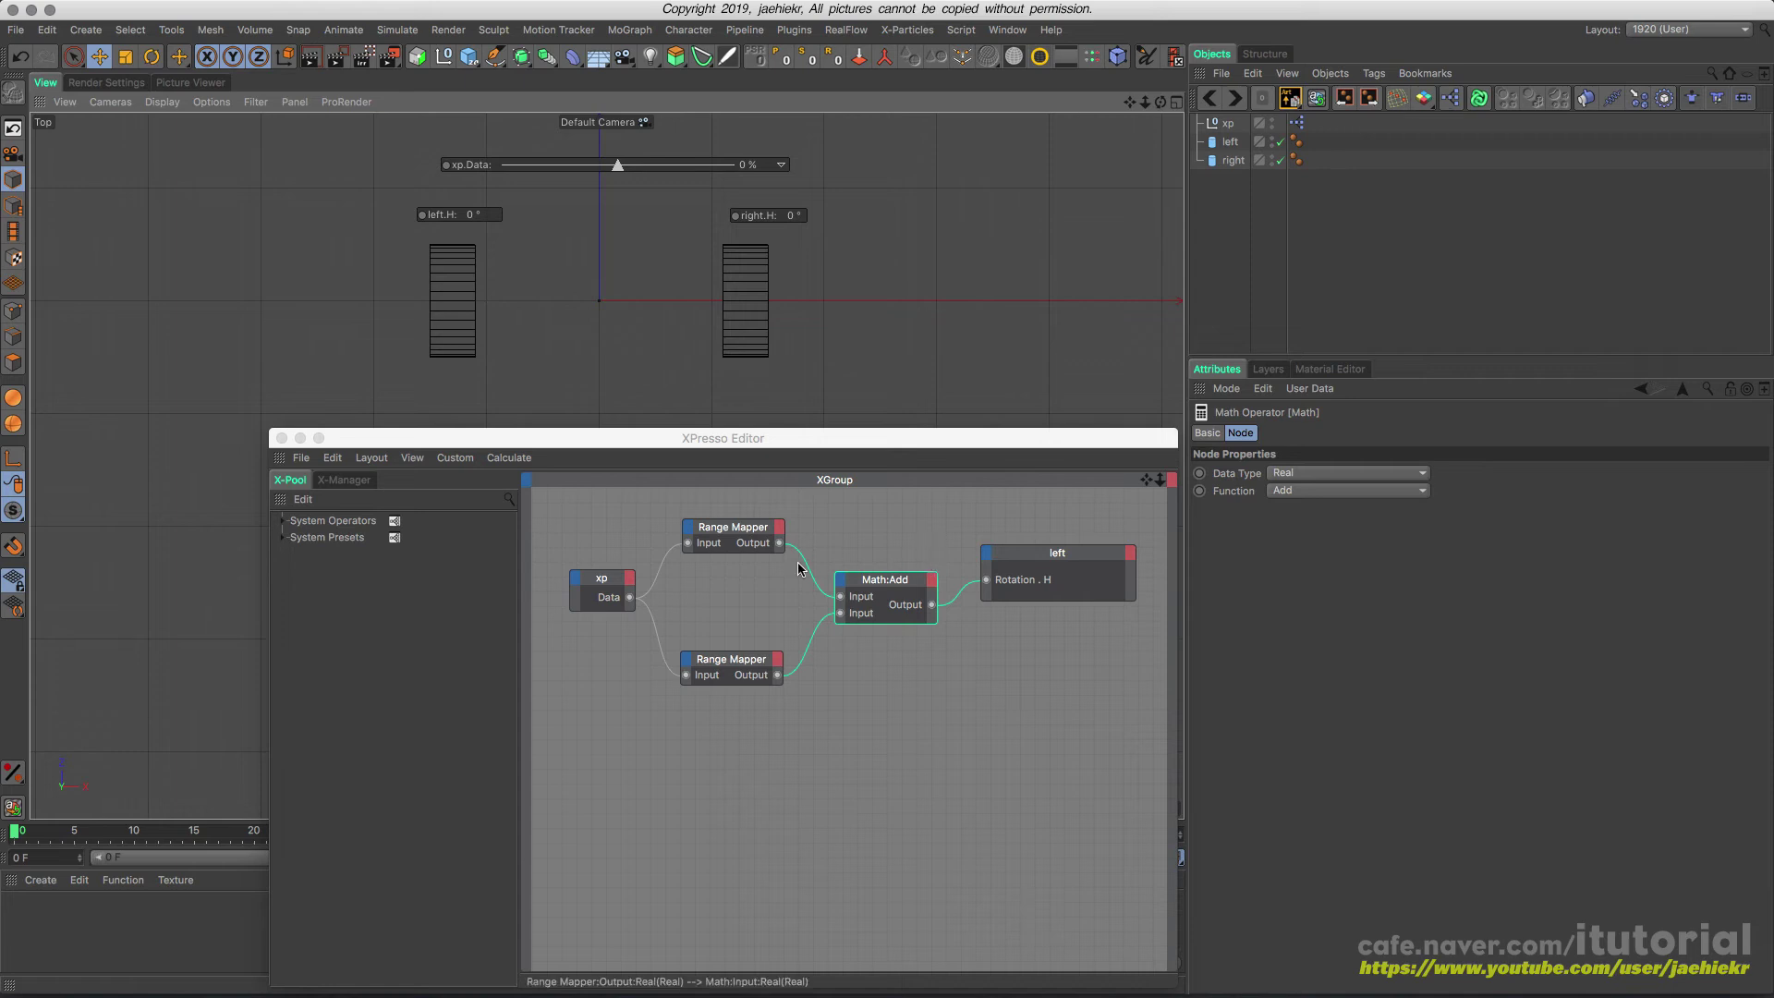
# - Duplicate both Range Mappers and Math:Add below the originals, and connect xp's Data to the inputs of both copied Range Mappers
pyautogui.moveTo(704, 505); pyautogui.dragTo(887, 657)
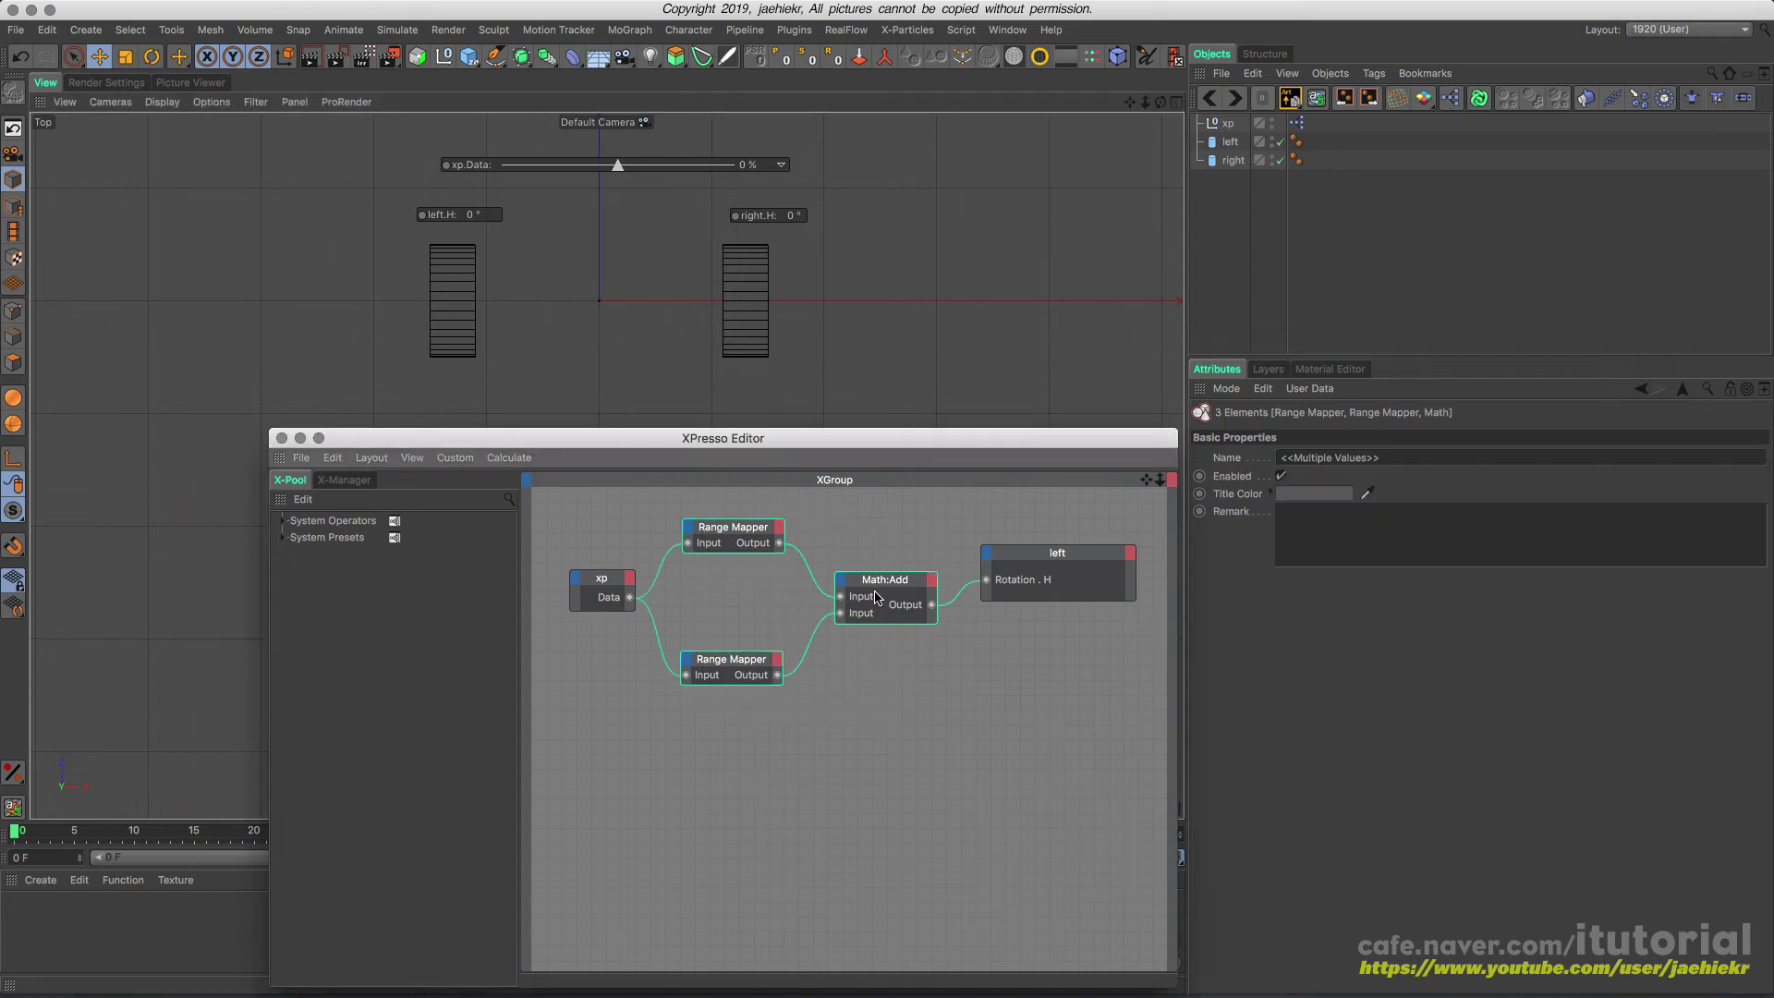
pyautogui.keyDown('ctrl'); pyautogui.moveTo(897, 586); pyautogui.dragTo(896, 789); pyautogui.keyUp('ctrl')
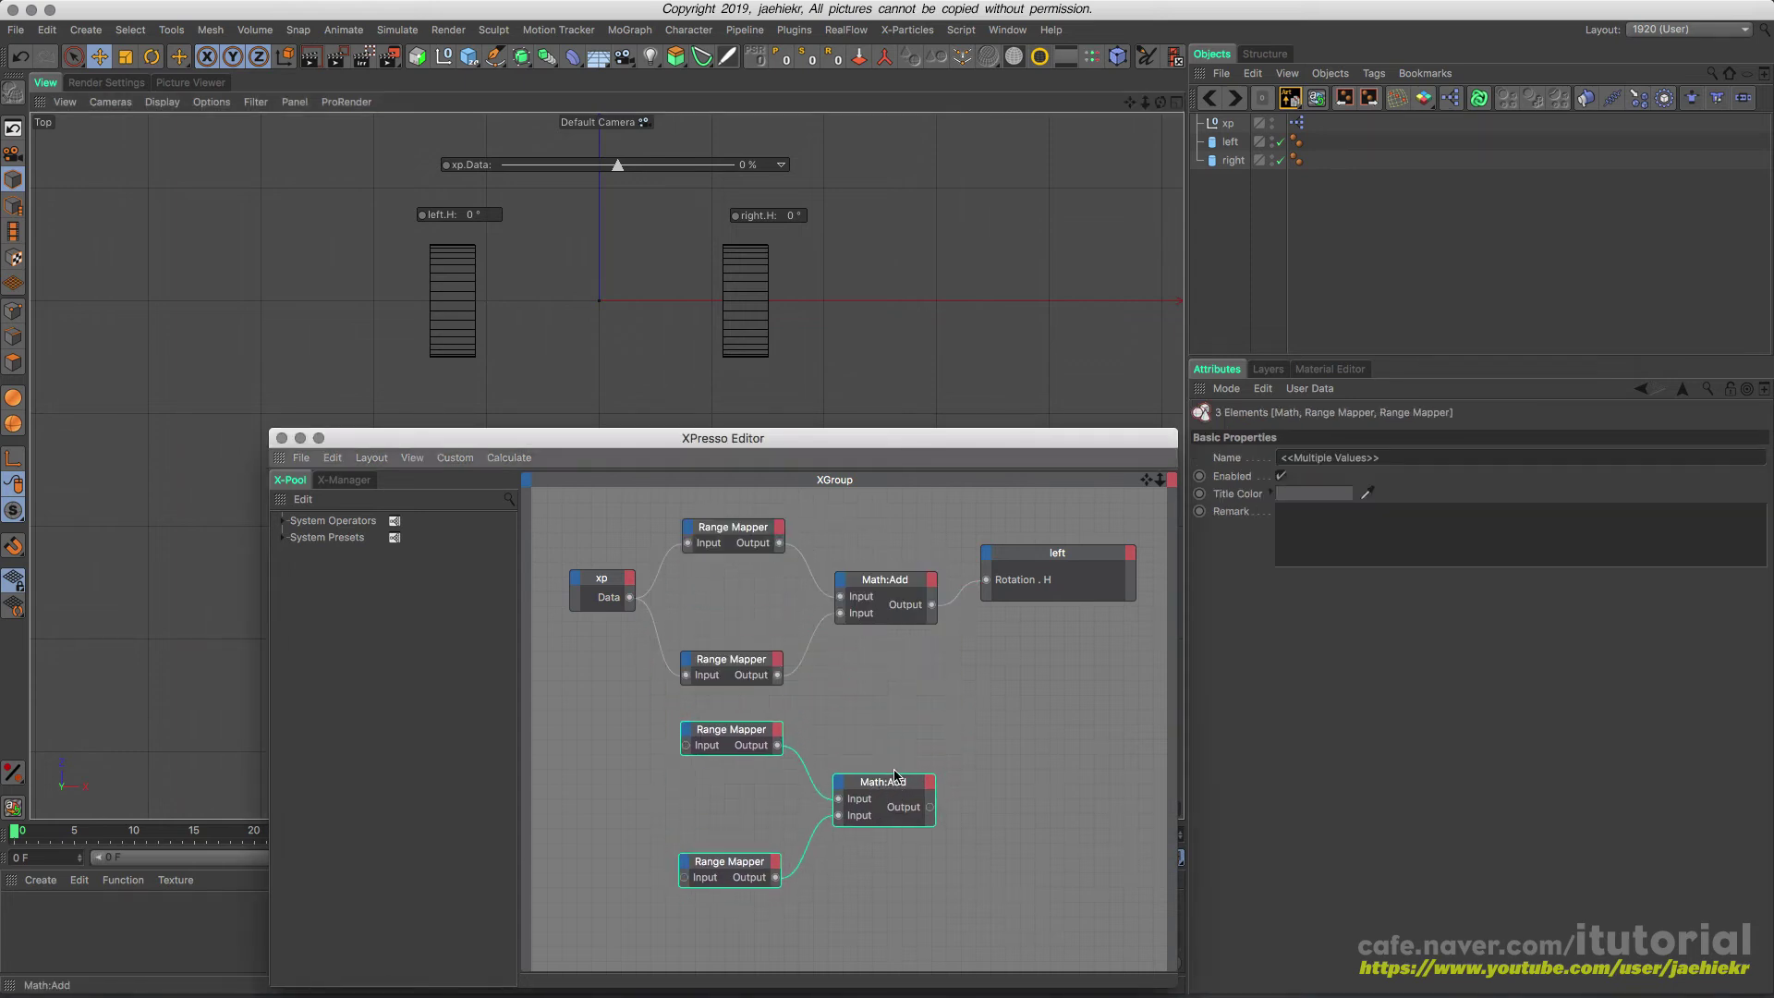
pyautogui.click(775, 683)
pyautogui.moveTo(685, 744); pyautogui.dragTo(684, 878)
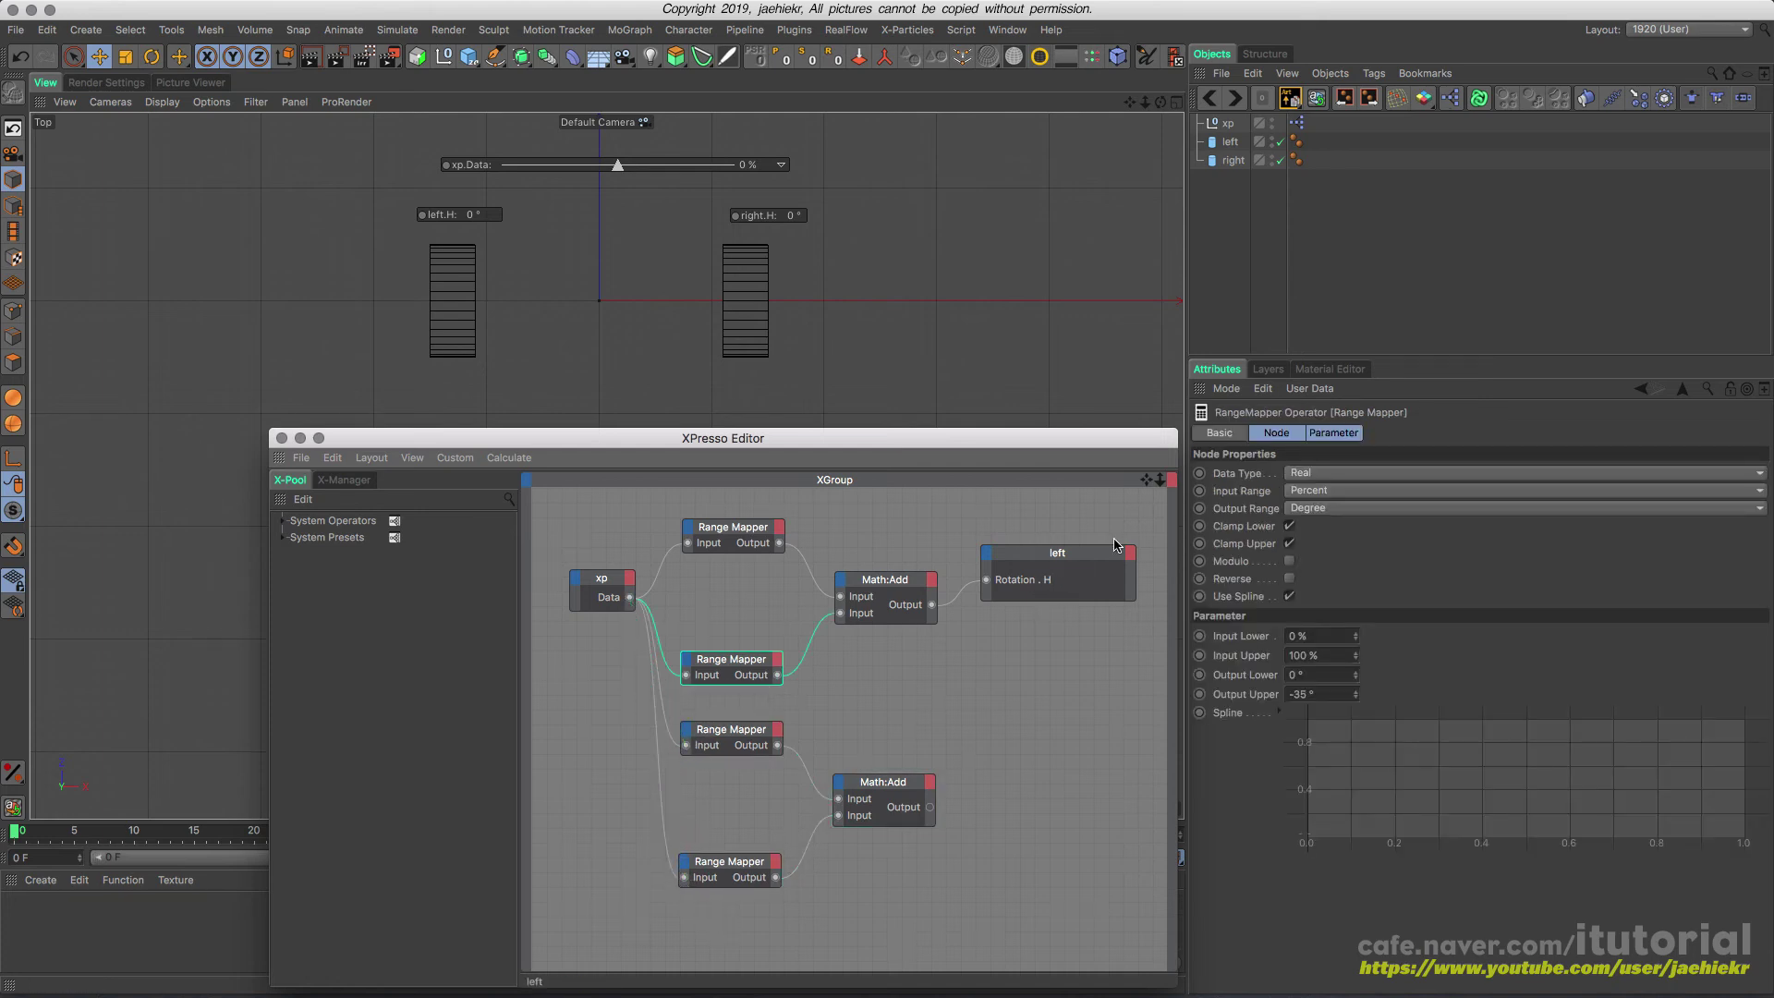
# - Add the right cylinder as a node beside the copied Math:Add and give it a Rotation . H input
pyautogui.moveTo(1234, 162); pyautogui.dragTo(1053, 741)
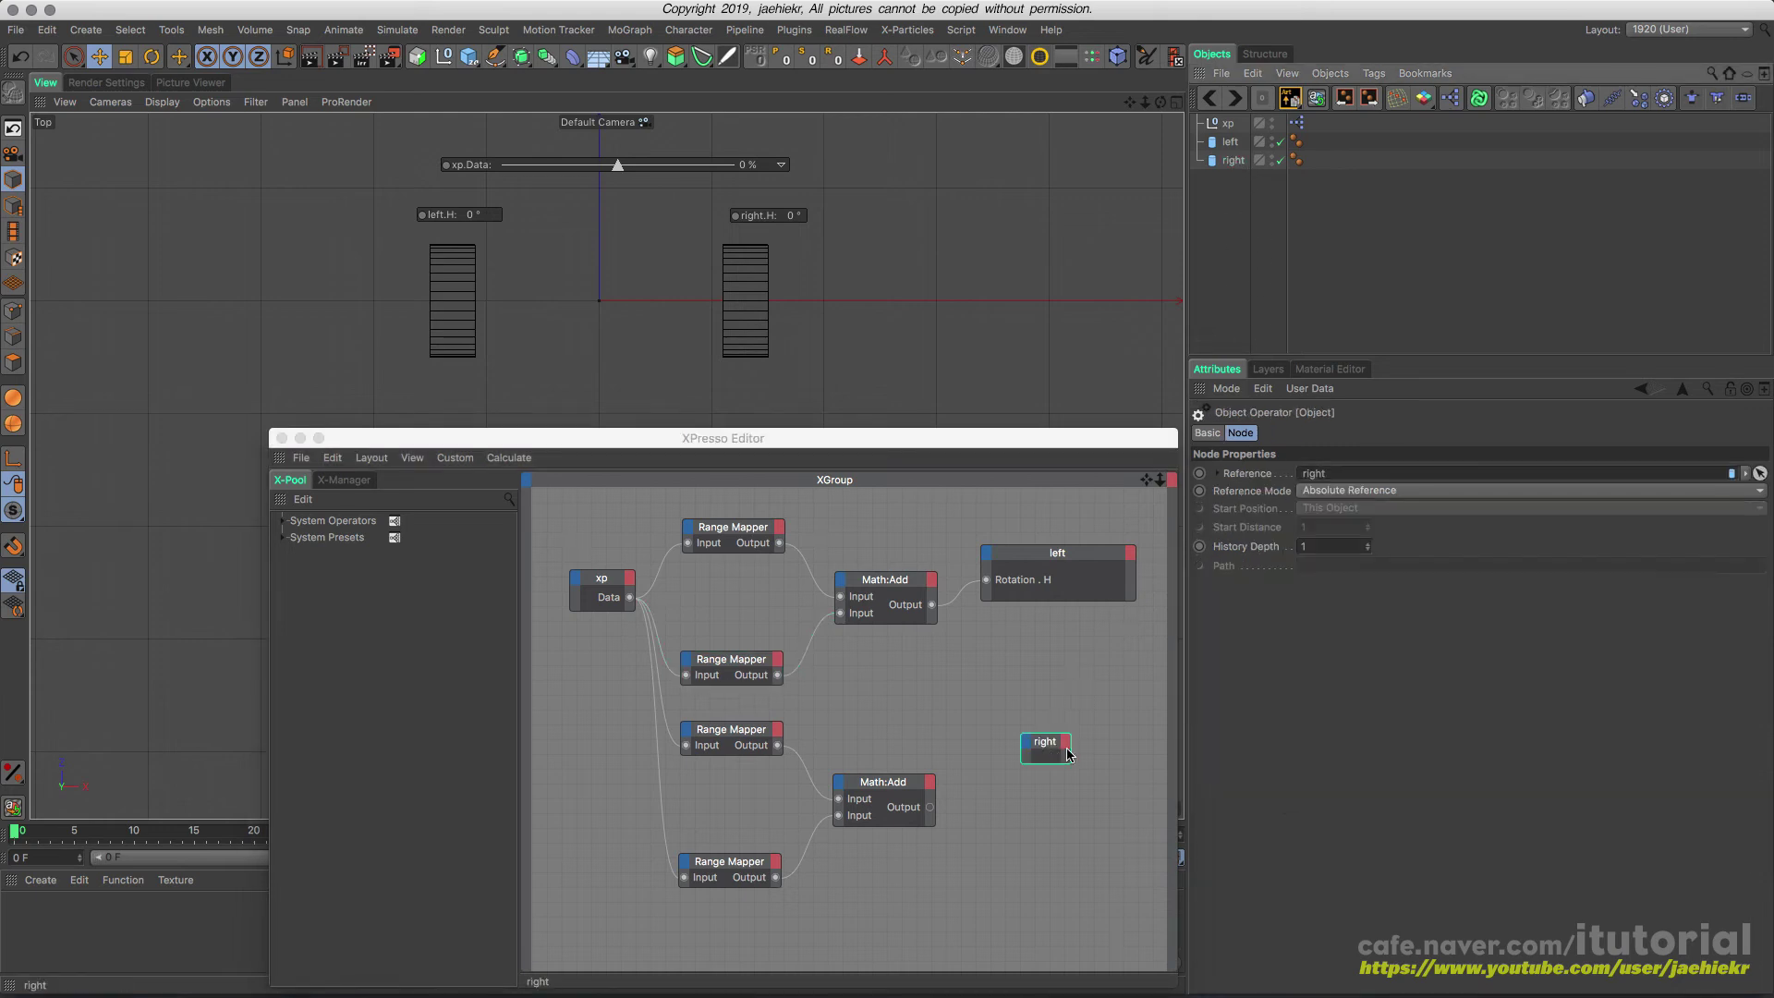
pyautogui.click(1237, 161)
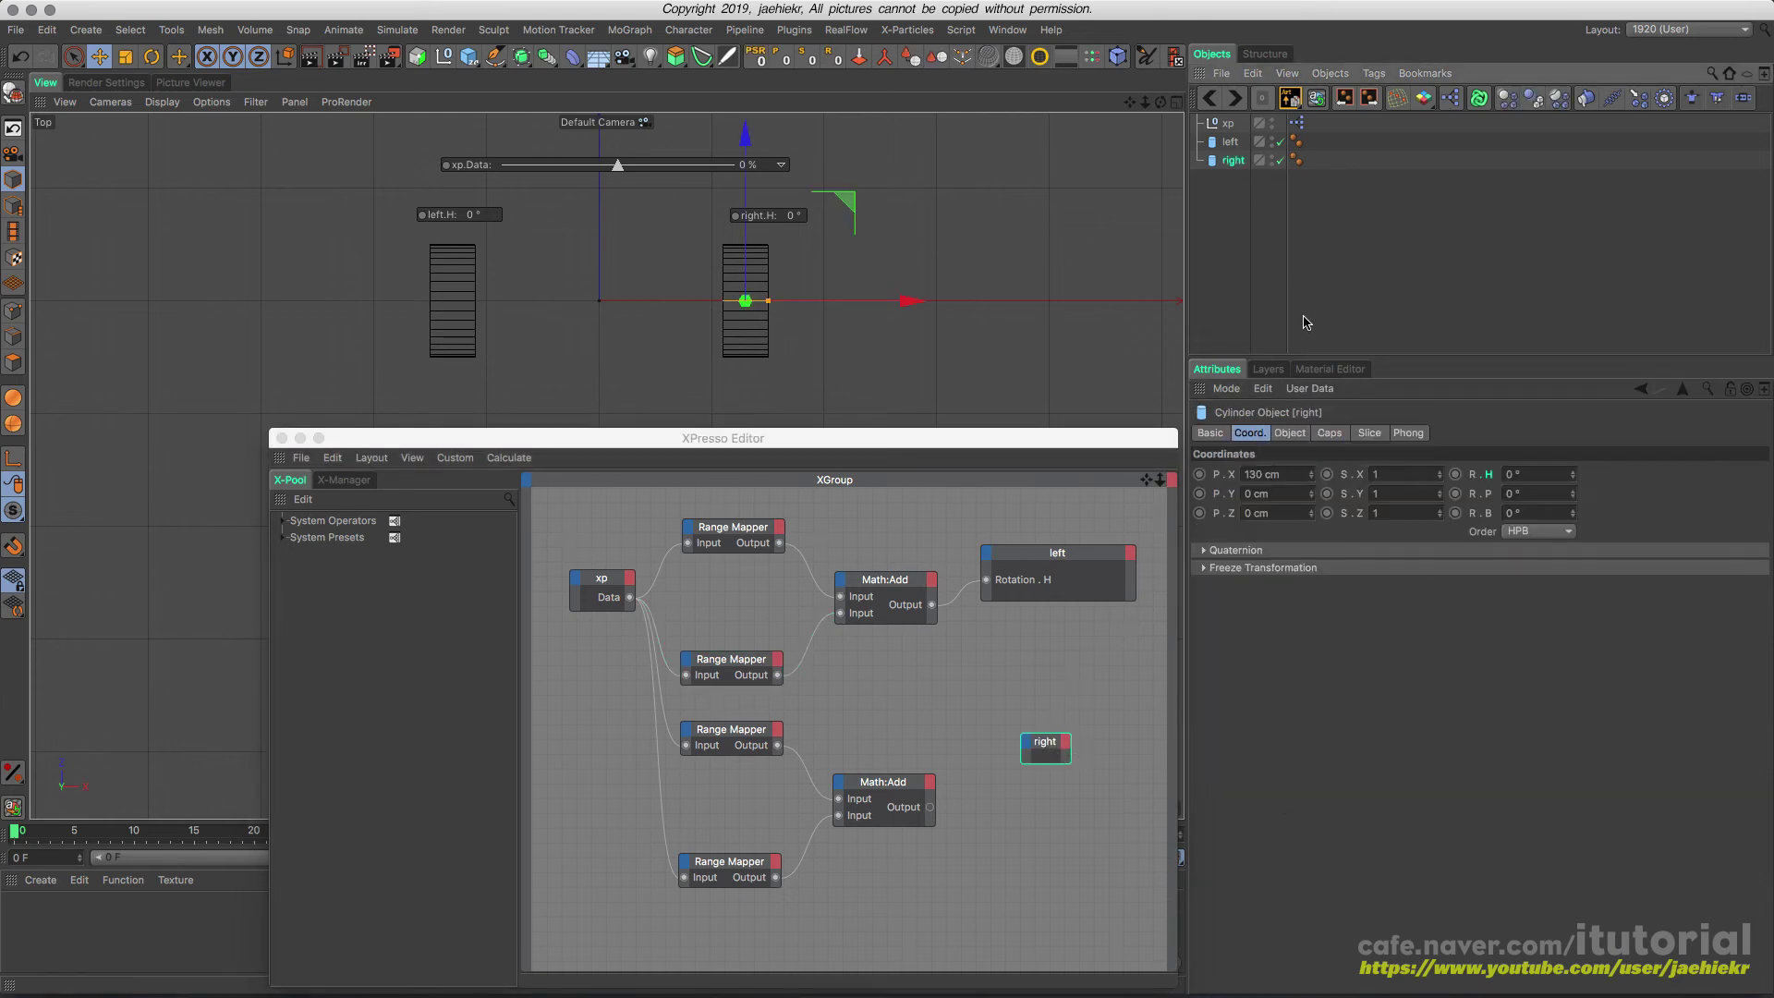
pyautogui.moveTo(1483, 475); pyautogui.dragTo(1126, 774)
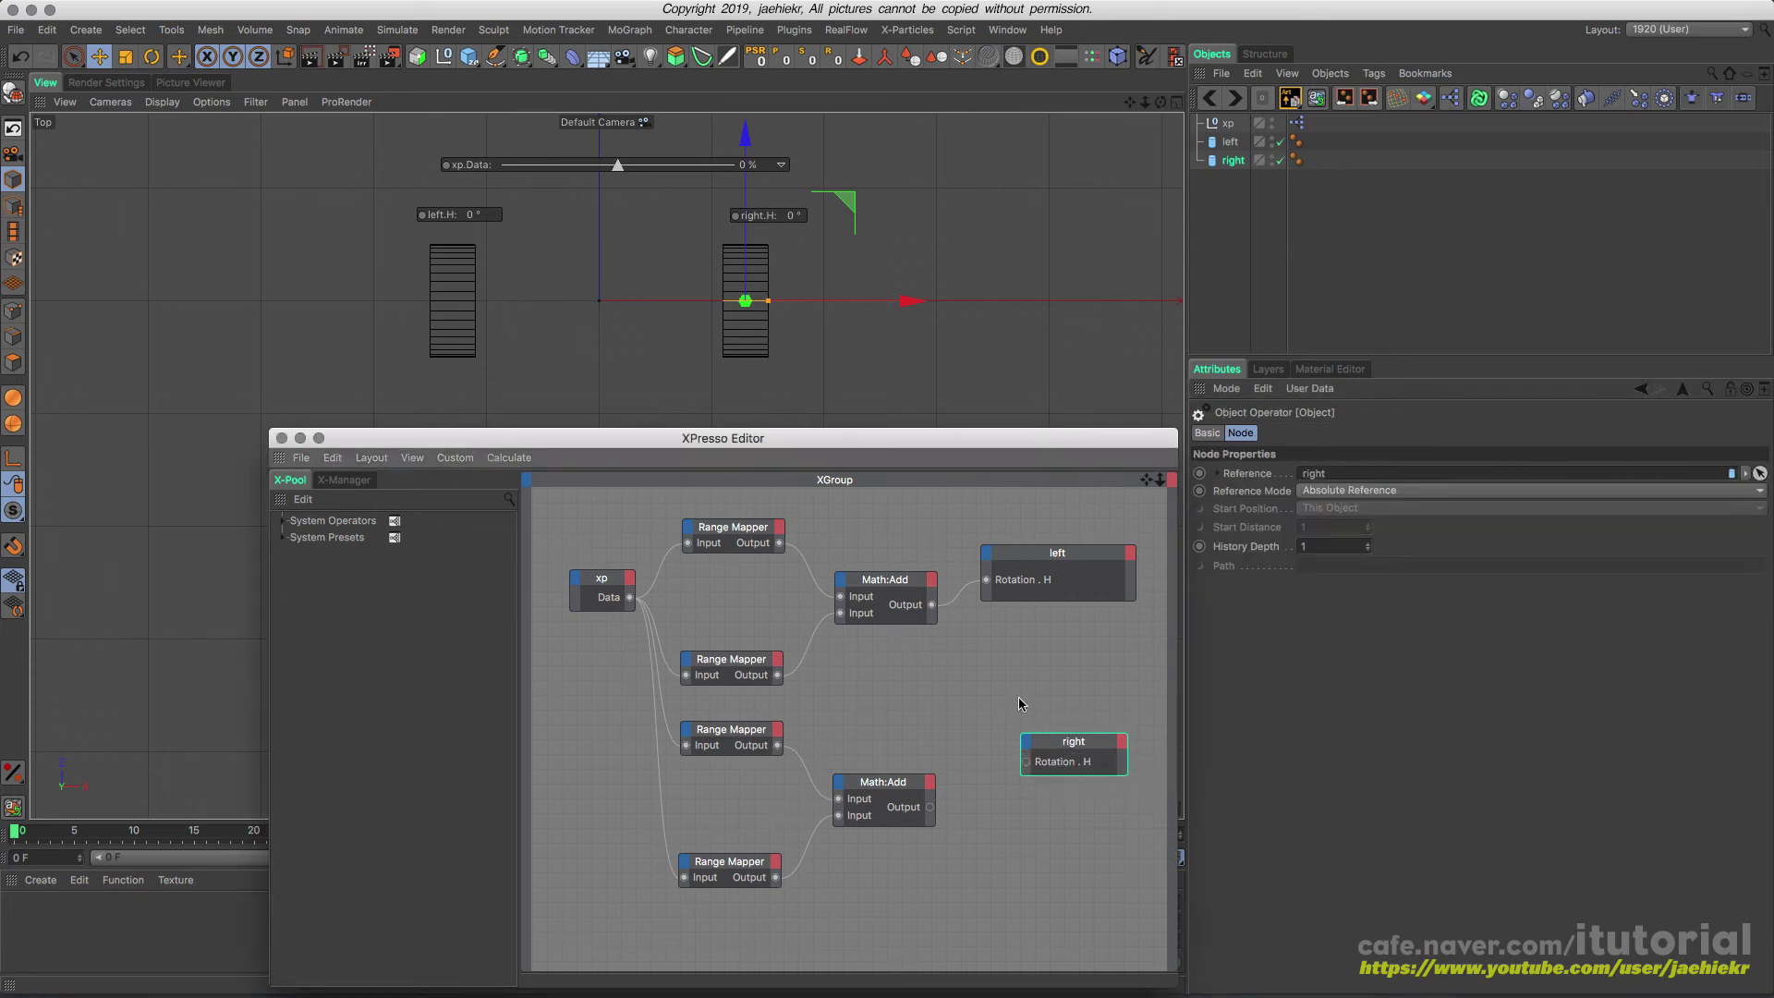
# - Disconnect the copied Math:Add from both copied Range Mappers, move it aside, and shift the upper copied Range Mapper down slightly
pyautogui.moveTo(864, 797)
pyautogui.mouseDown()
pyautogui.moveTo(928, 830)
pyautogui.moveTo(881, 808)
pyautogui.mouseUp()
pyautogui.moveTo(903, 849); pyautogui.dragTo(974, 864)
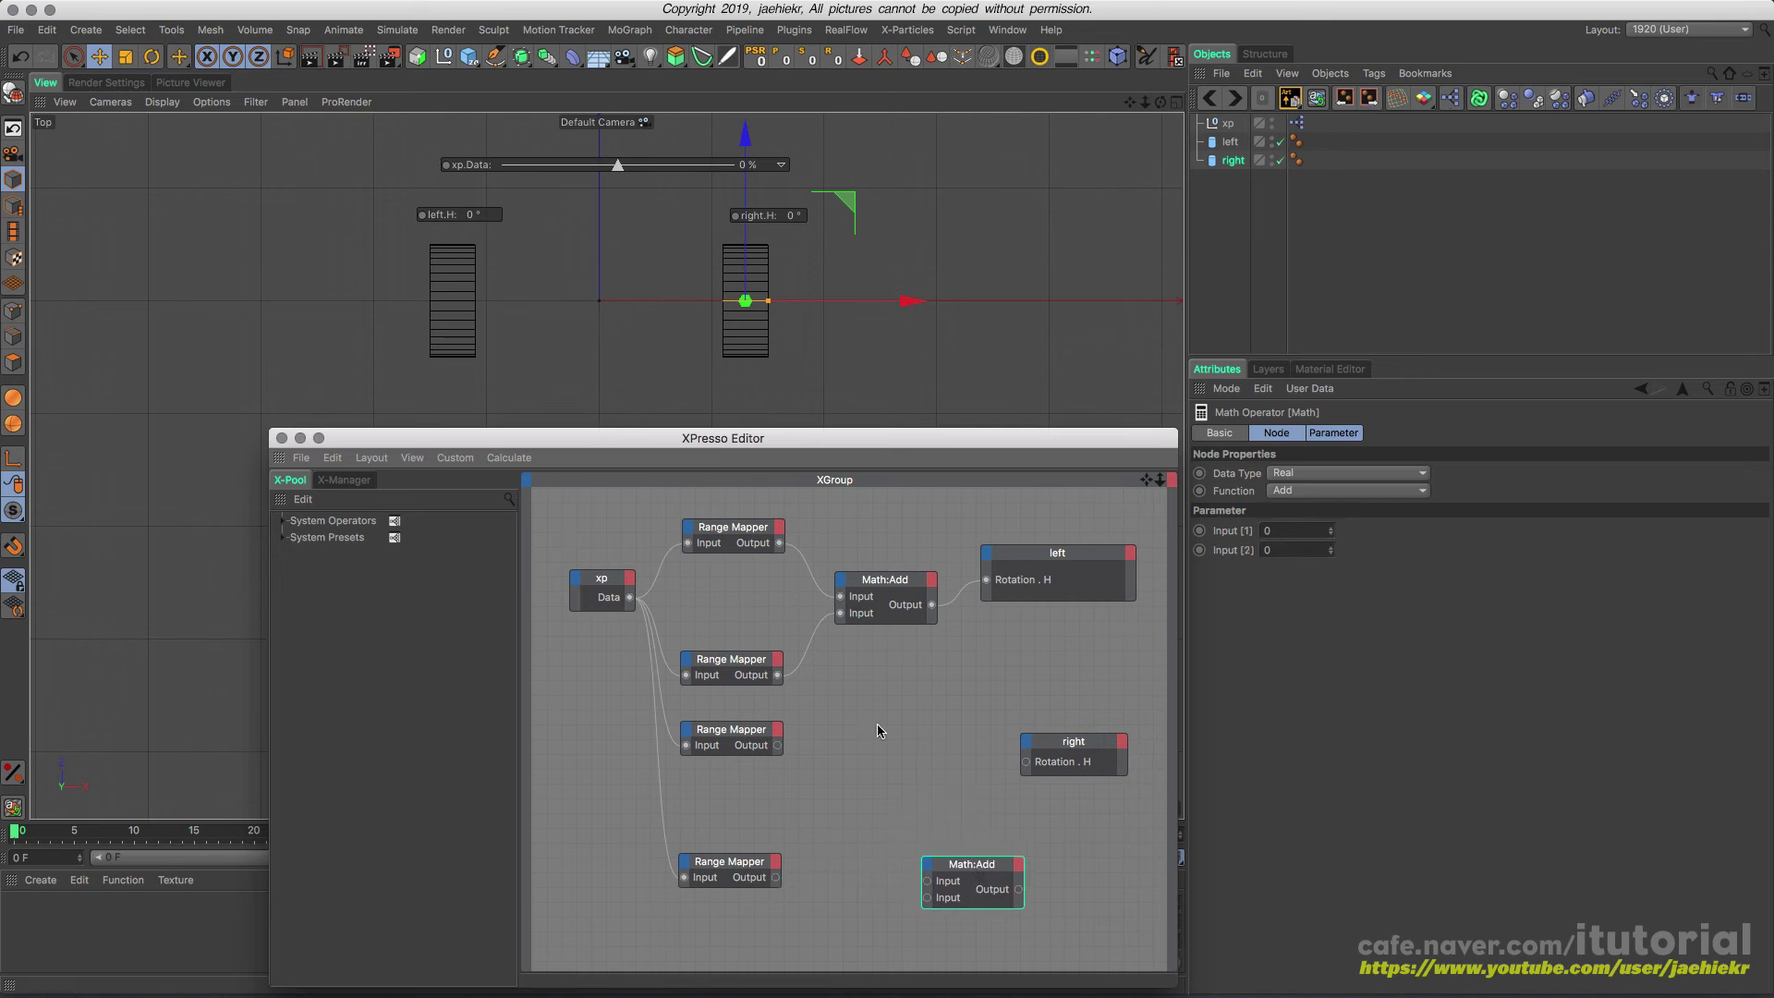
pyautogui.moveTo(730, 735); pyautogui.dragTo(732, 755)
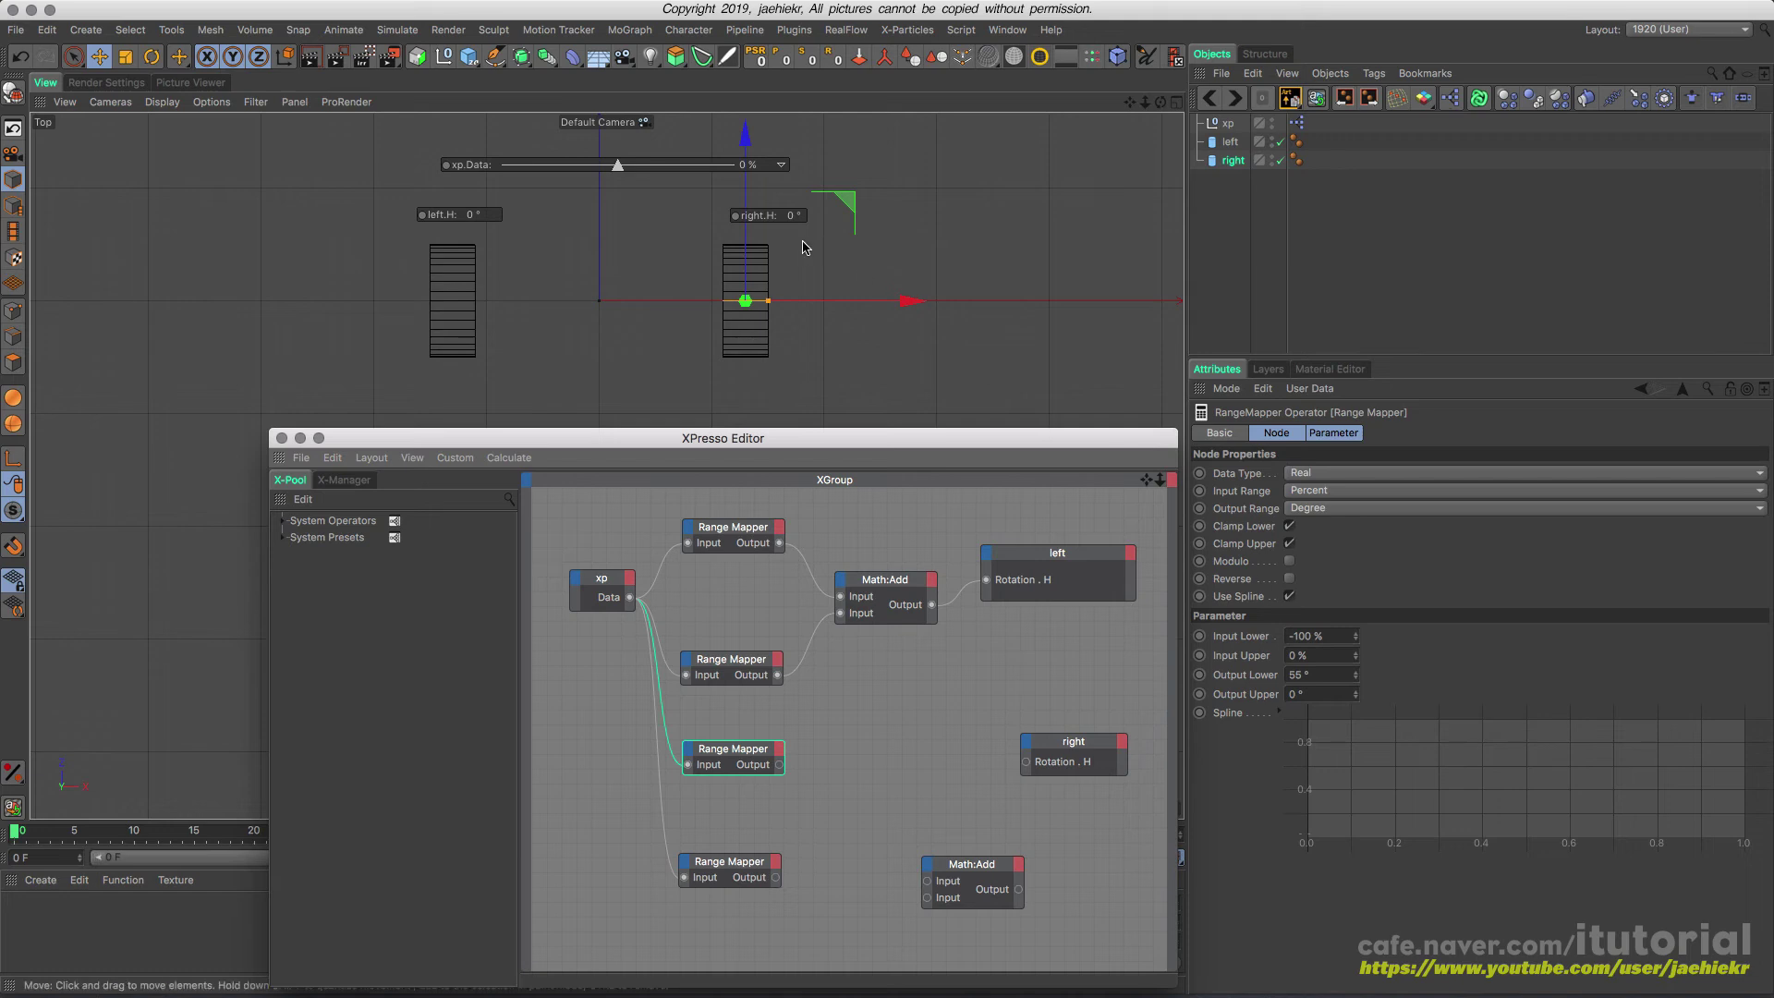
# - Try the upper copied Range Mapper with Output Lower -55 ° driving right's Rotation . H, testing xp.Data at -75 %
pyautogui.click(1293, 676)
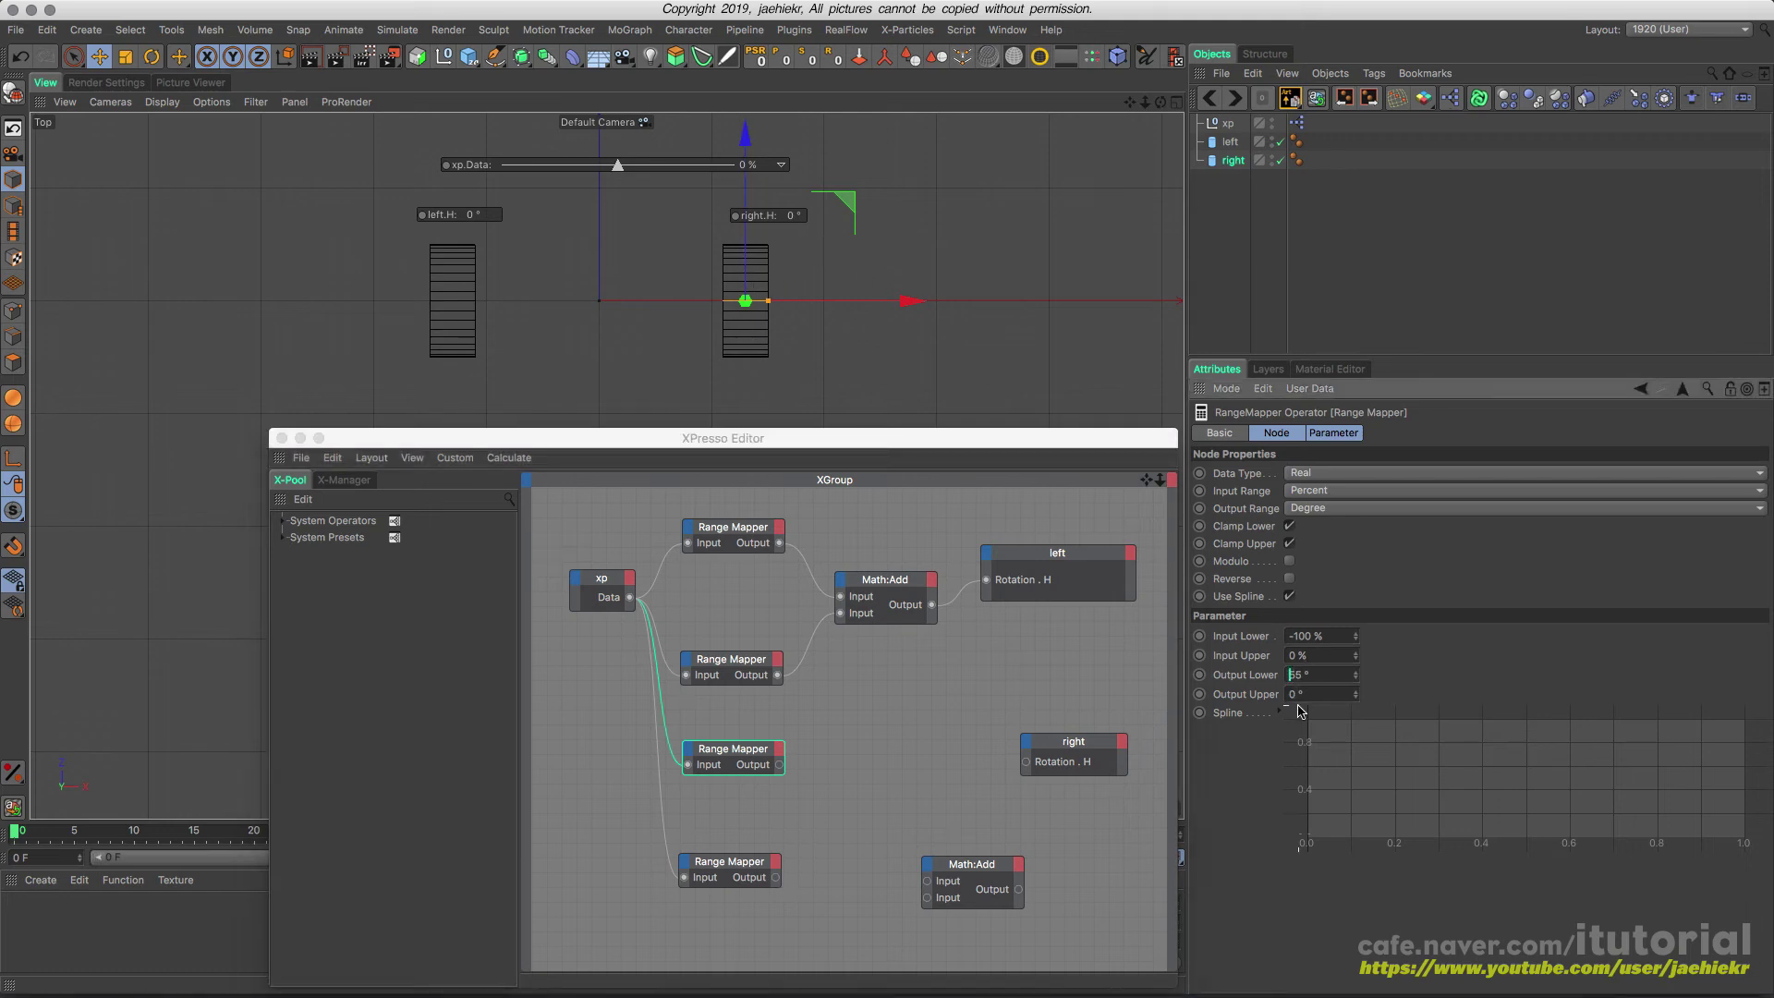
pyautogui.write('-')
pyautogui.moveTo(779, 764); pyautogui.dragTo(1017, 773)
pyautogui.moveTo(617, 166); pyautogui.dragTo(541, 173)
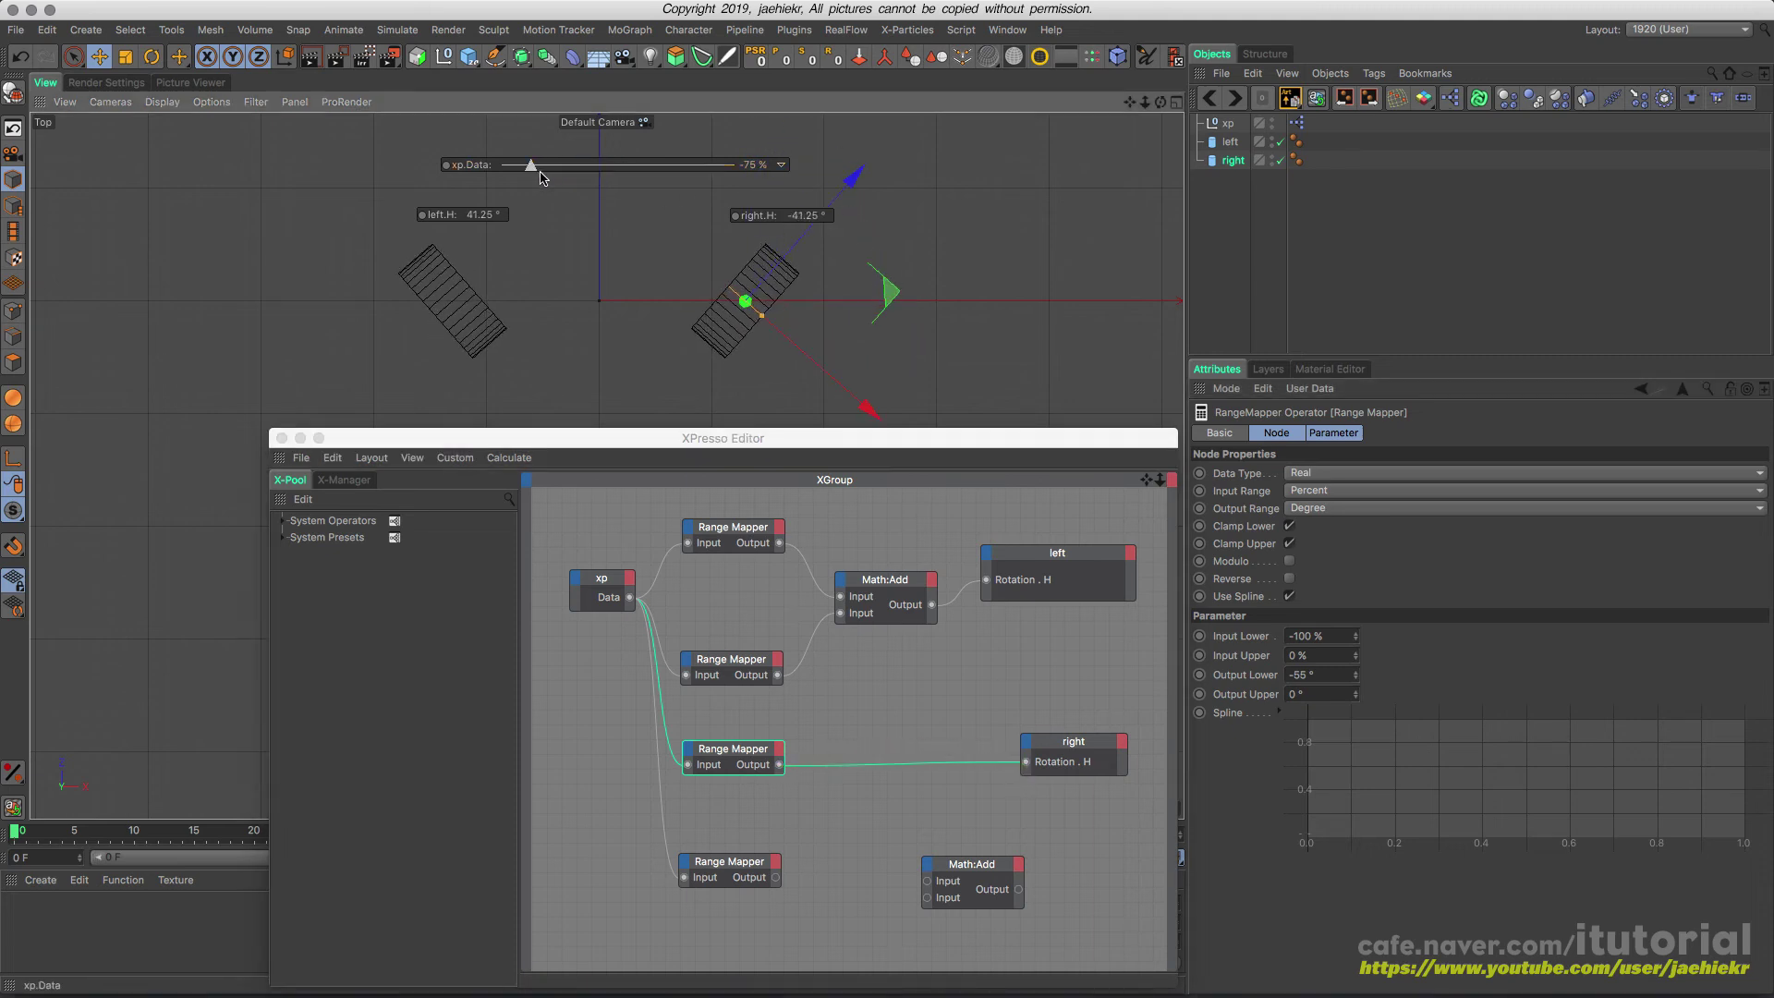
# - Set the upper copied Range Mapper's Output Lower to 55 ° and test both wheels with xp.Data at -100 %
pyautogui.click(1298, 676)
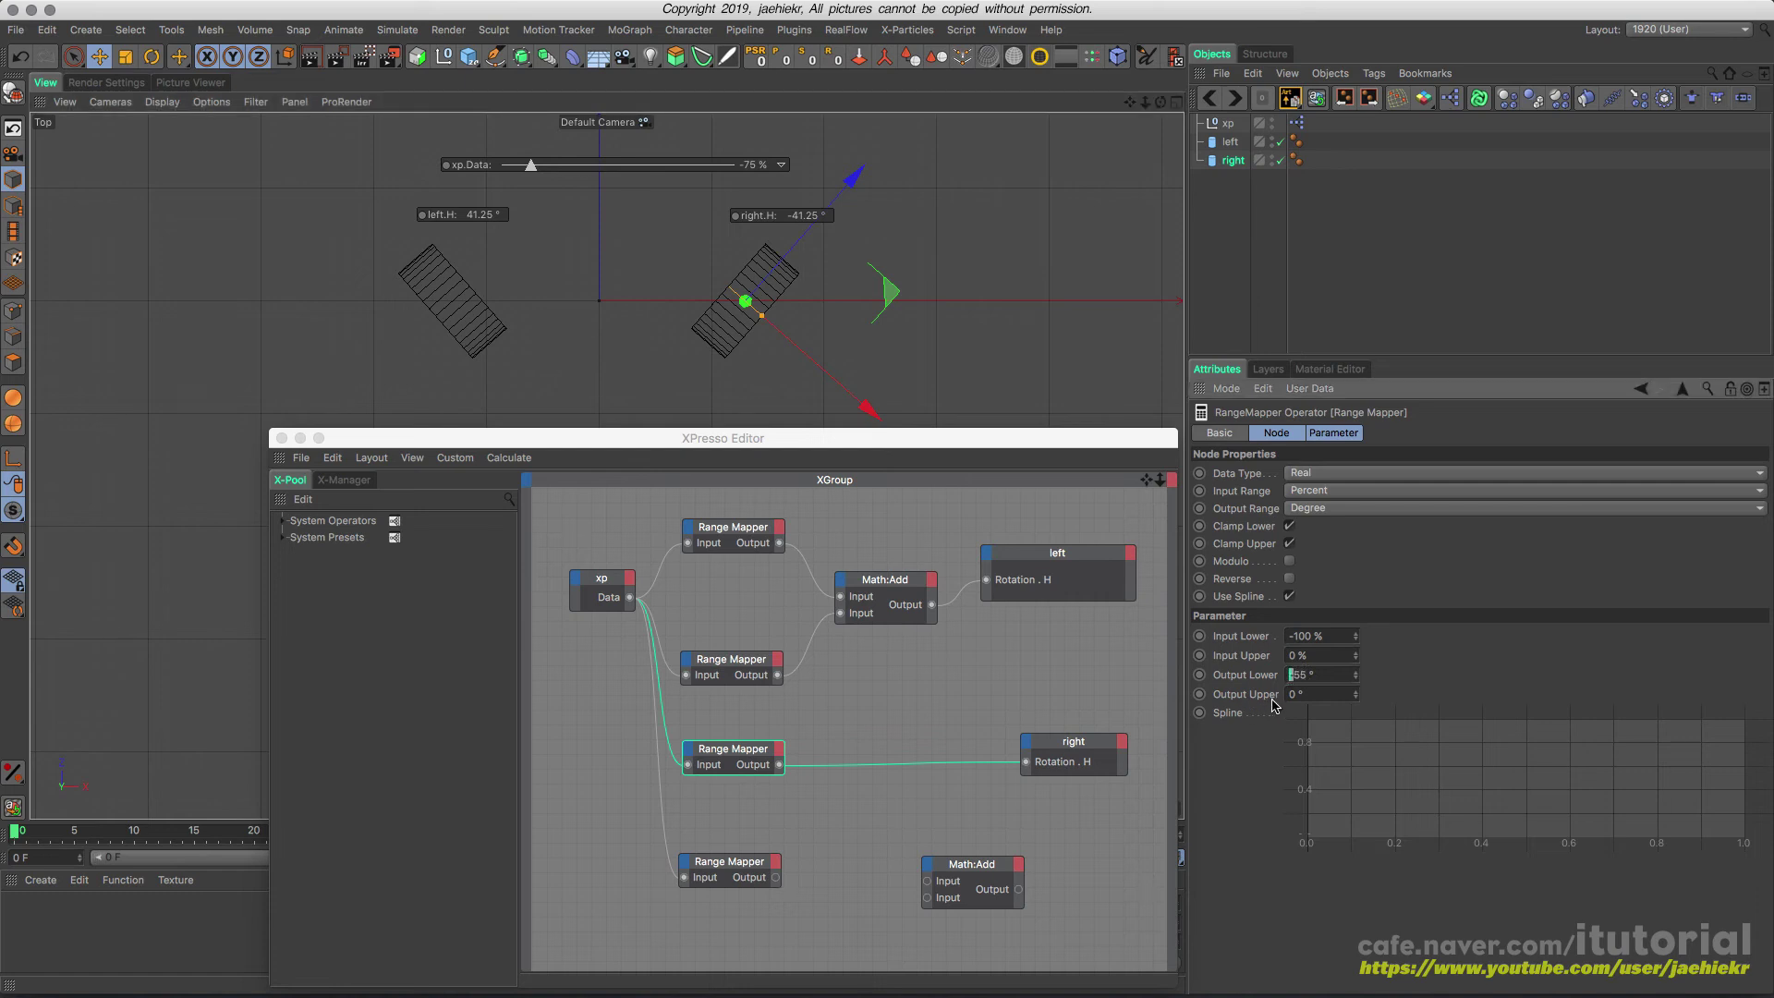
pyautogui.press('Delete')
pyautogui.press('Return')
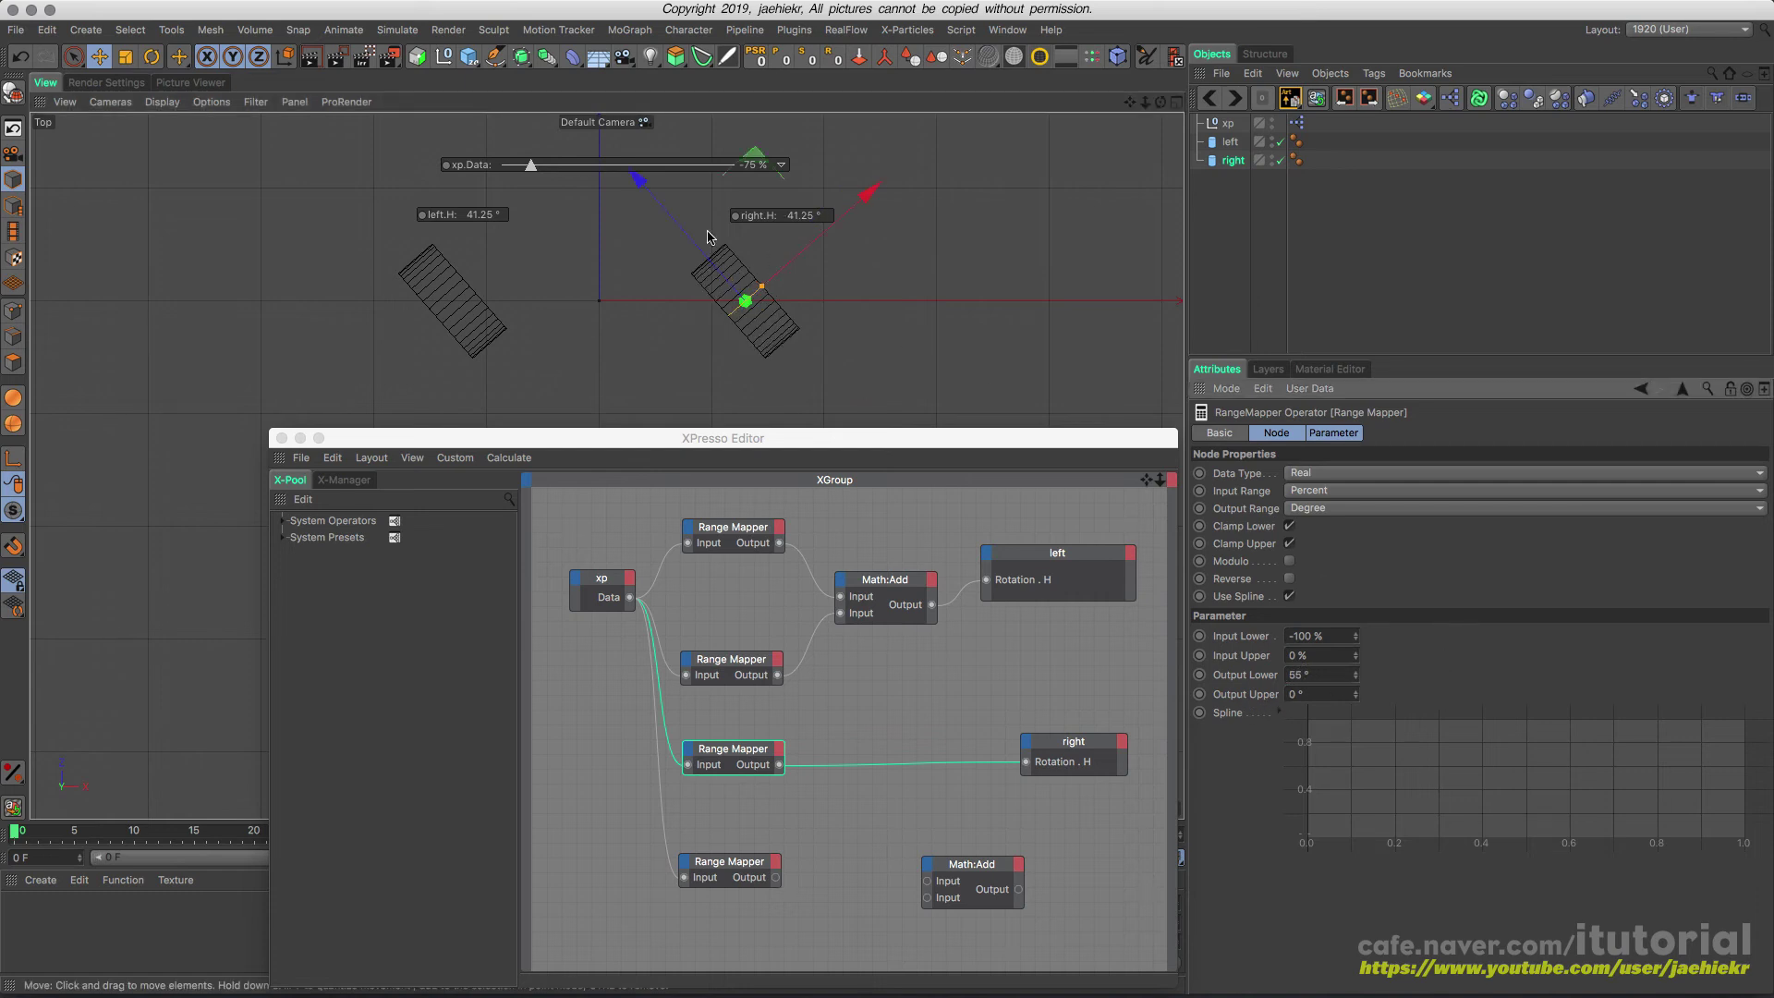
pyautogui.moveTo(530, 167)
pyautogui.mouseDown()
pyautogui.moveTo(730, 167)
pyautogui.moveTo(497, 174)
pyautogui.mouseUp()
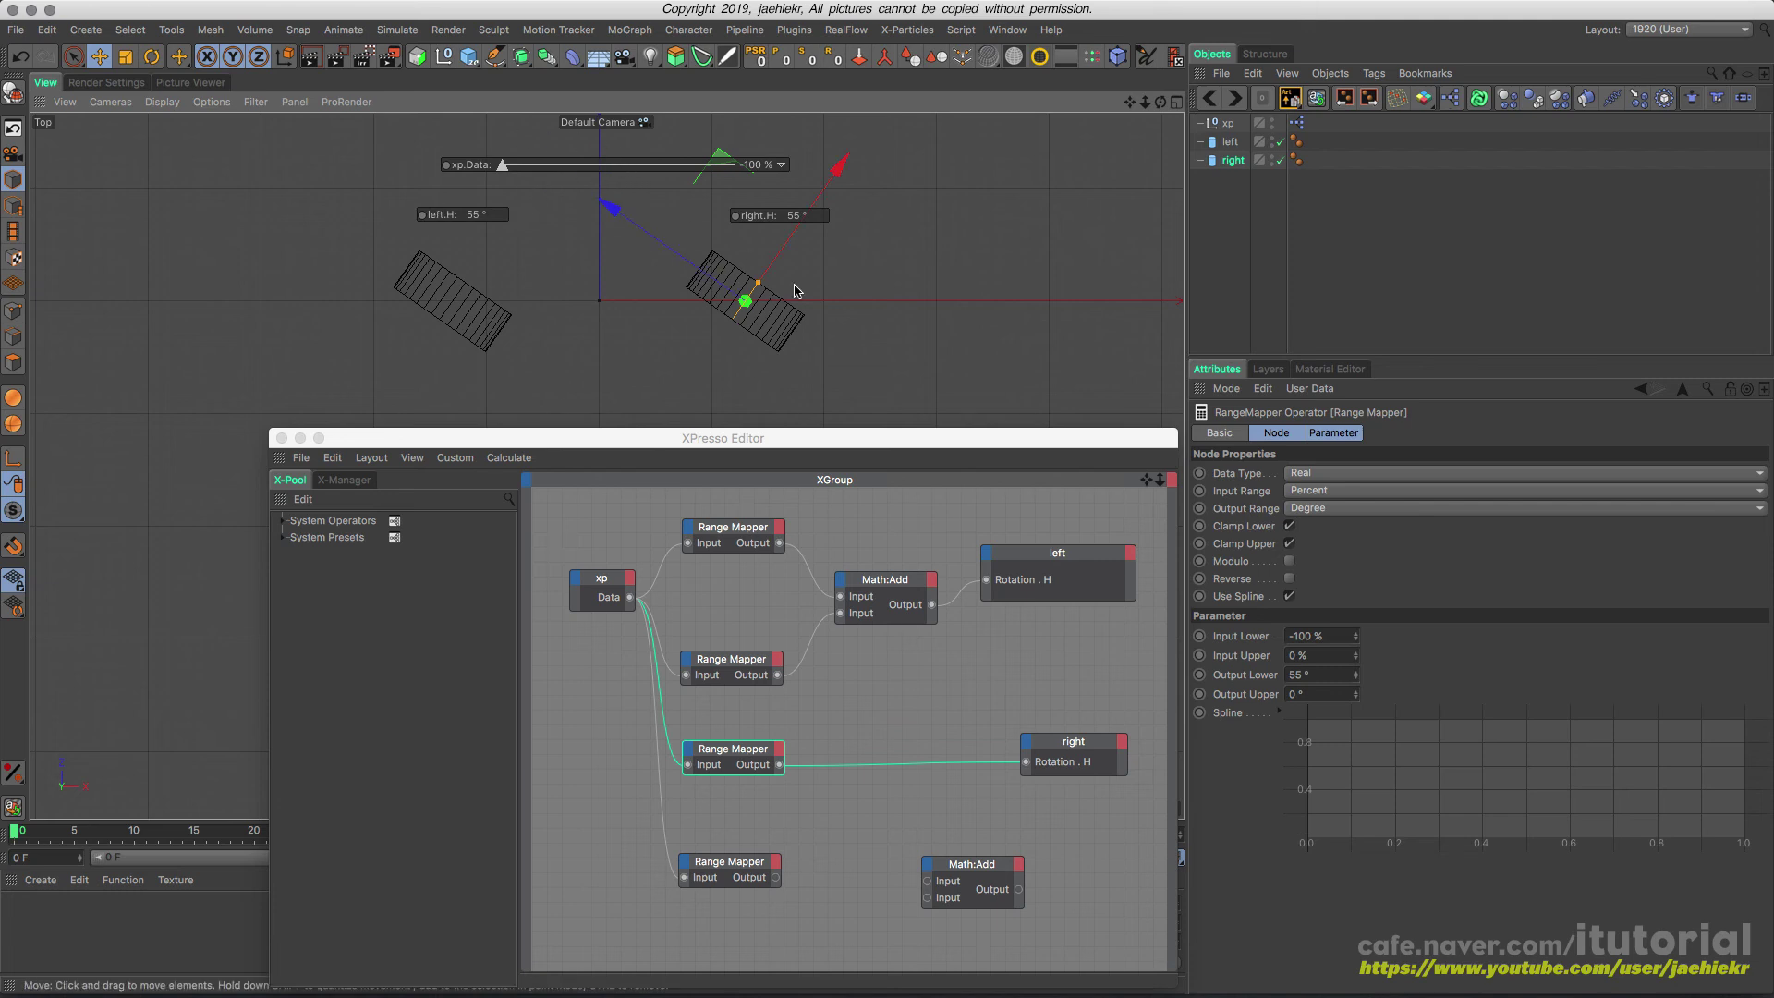
# - Set the upper copied Range Mapper's Output Lower to 35 °, test it near xp.Data -100 %, and disconnect it from right
pyautogui.doubleClick(1311, 676)
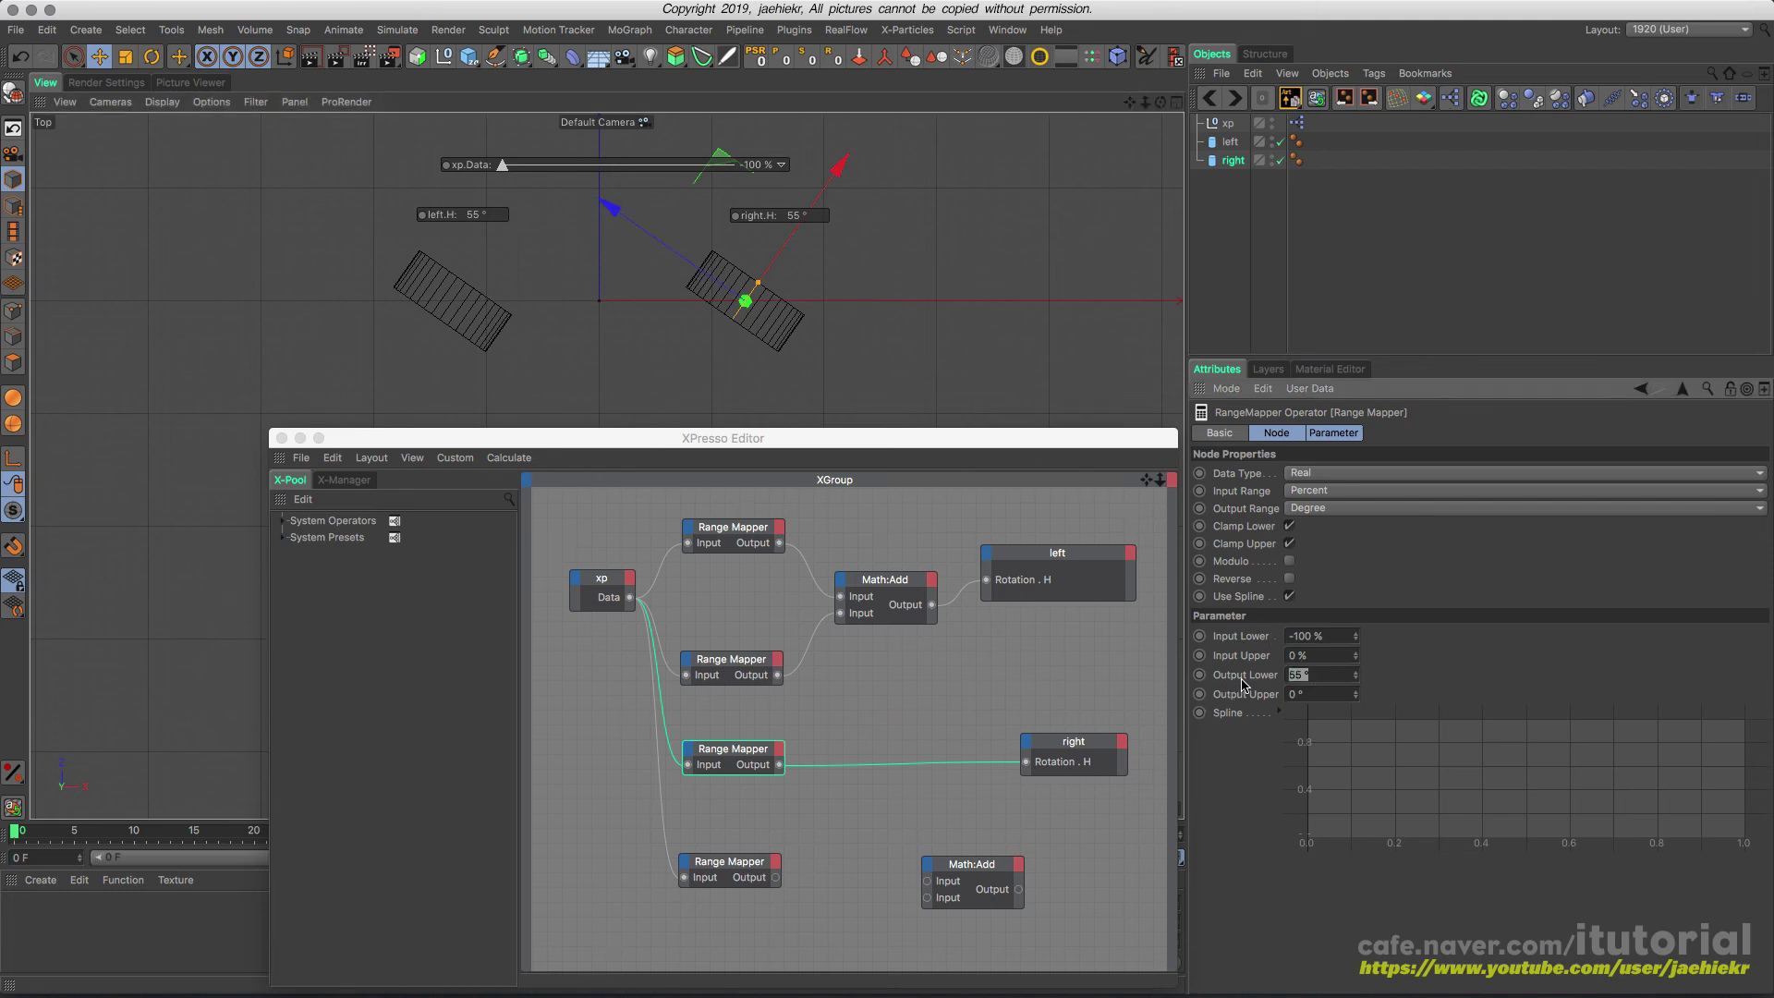
pyautogui.write('35')
pyautogui.press('Return')
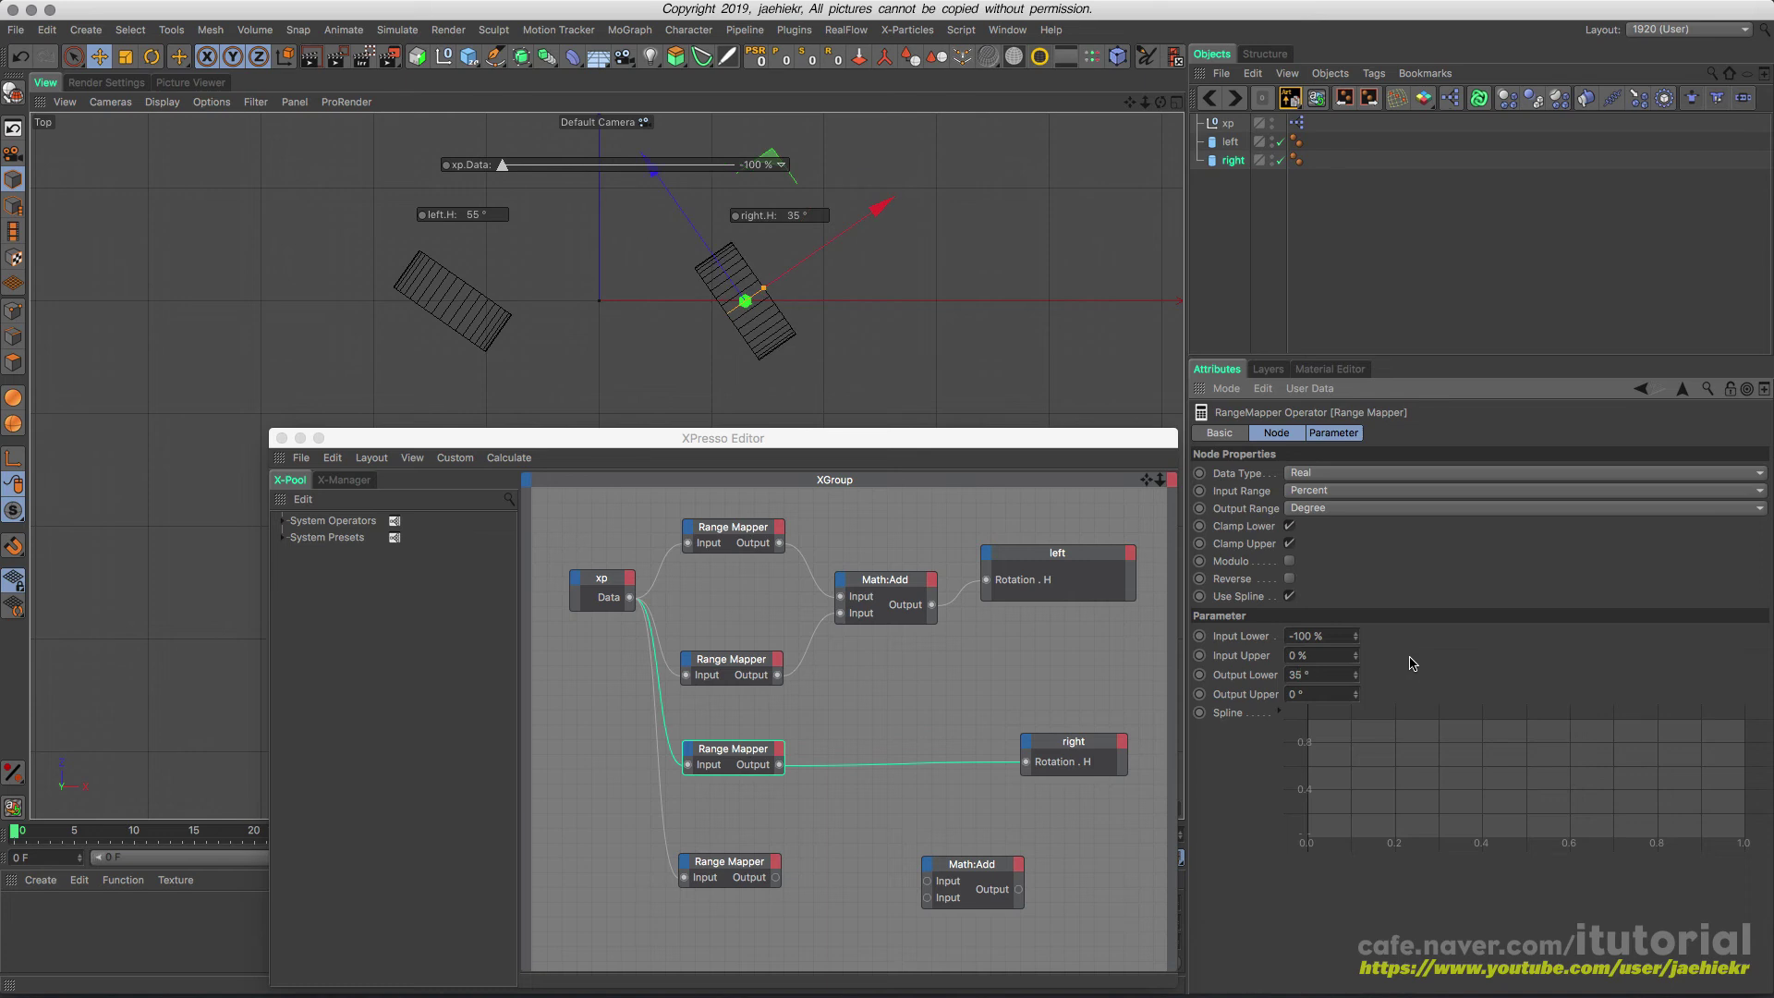
pyautogui.moveTo(514, 176)
pyautogui.mouseDown()
pyautogui.moveTo(643, 164)
pyautogui.moveTo(502, 165)
pyautogui.mouseUp()
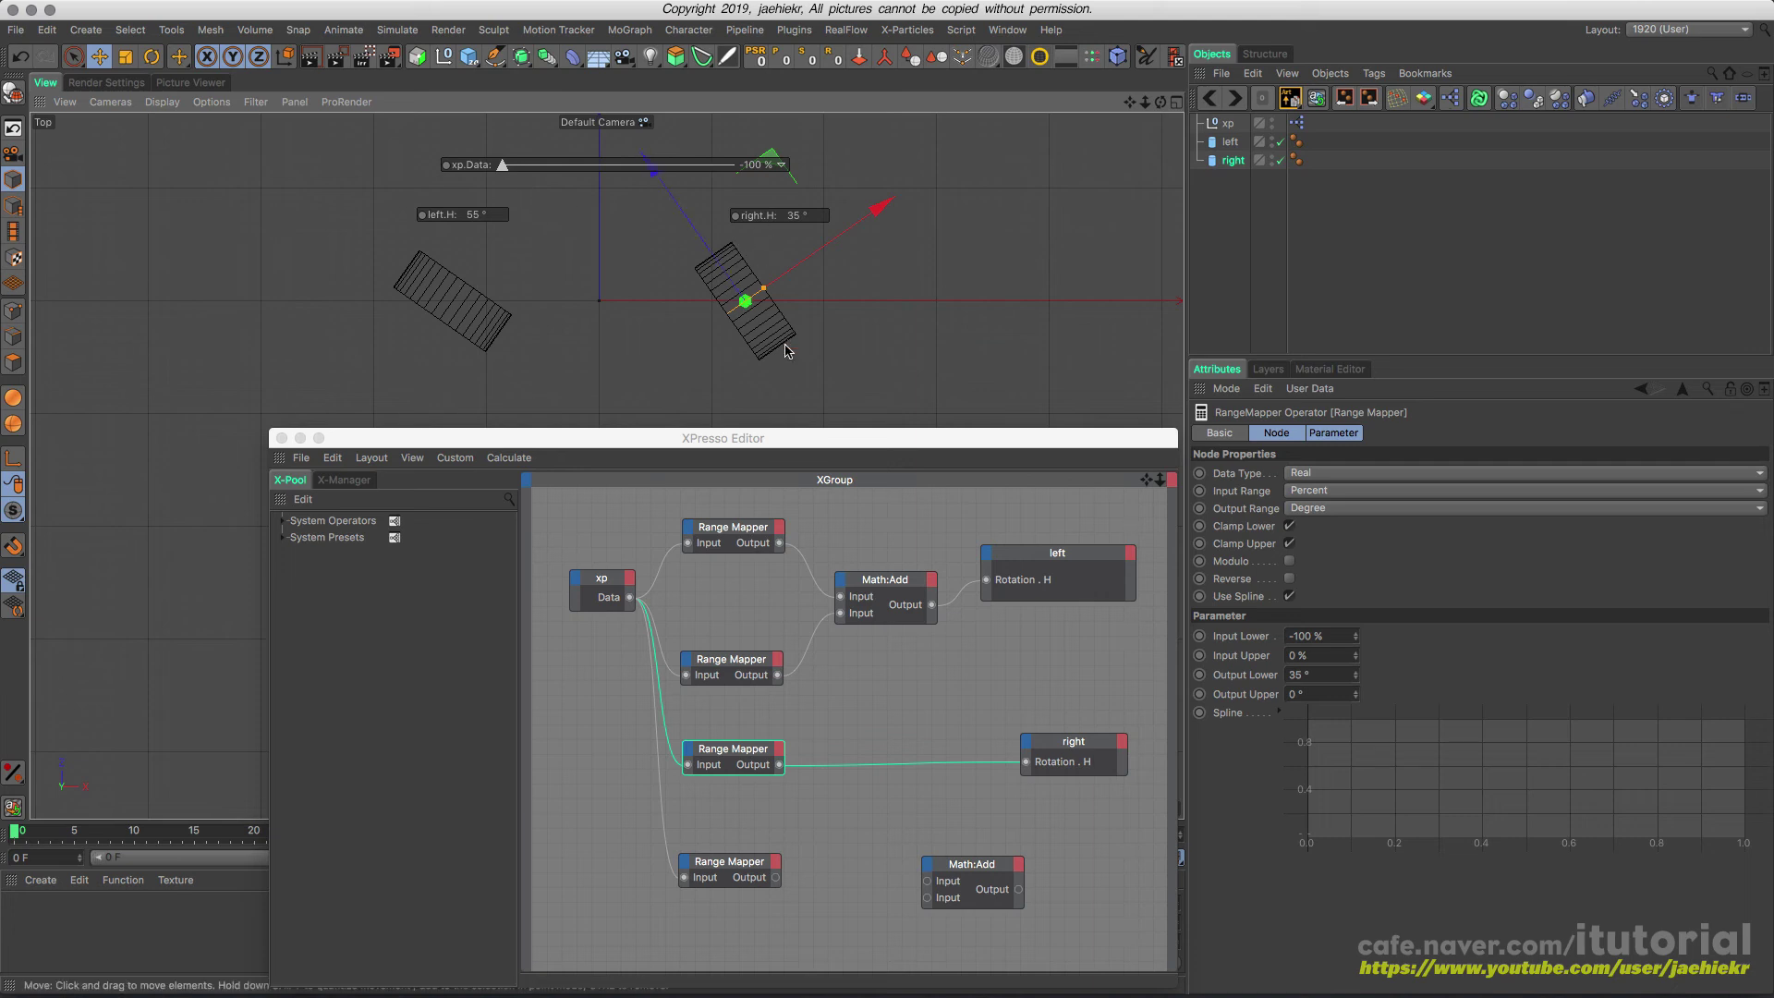
pyautogui.click(872, 763)
pyautogui.press('Delete')
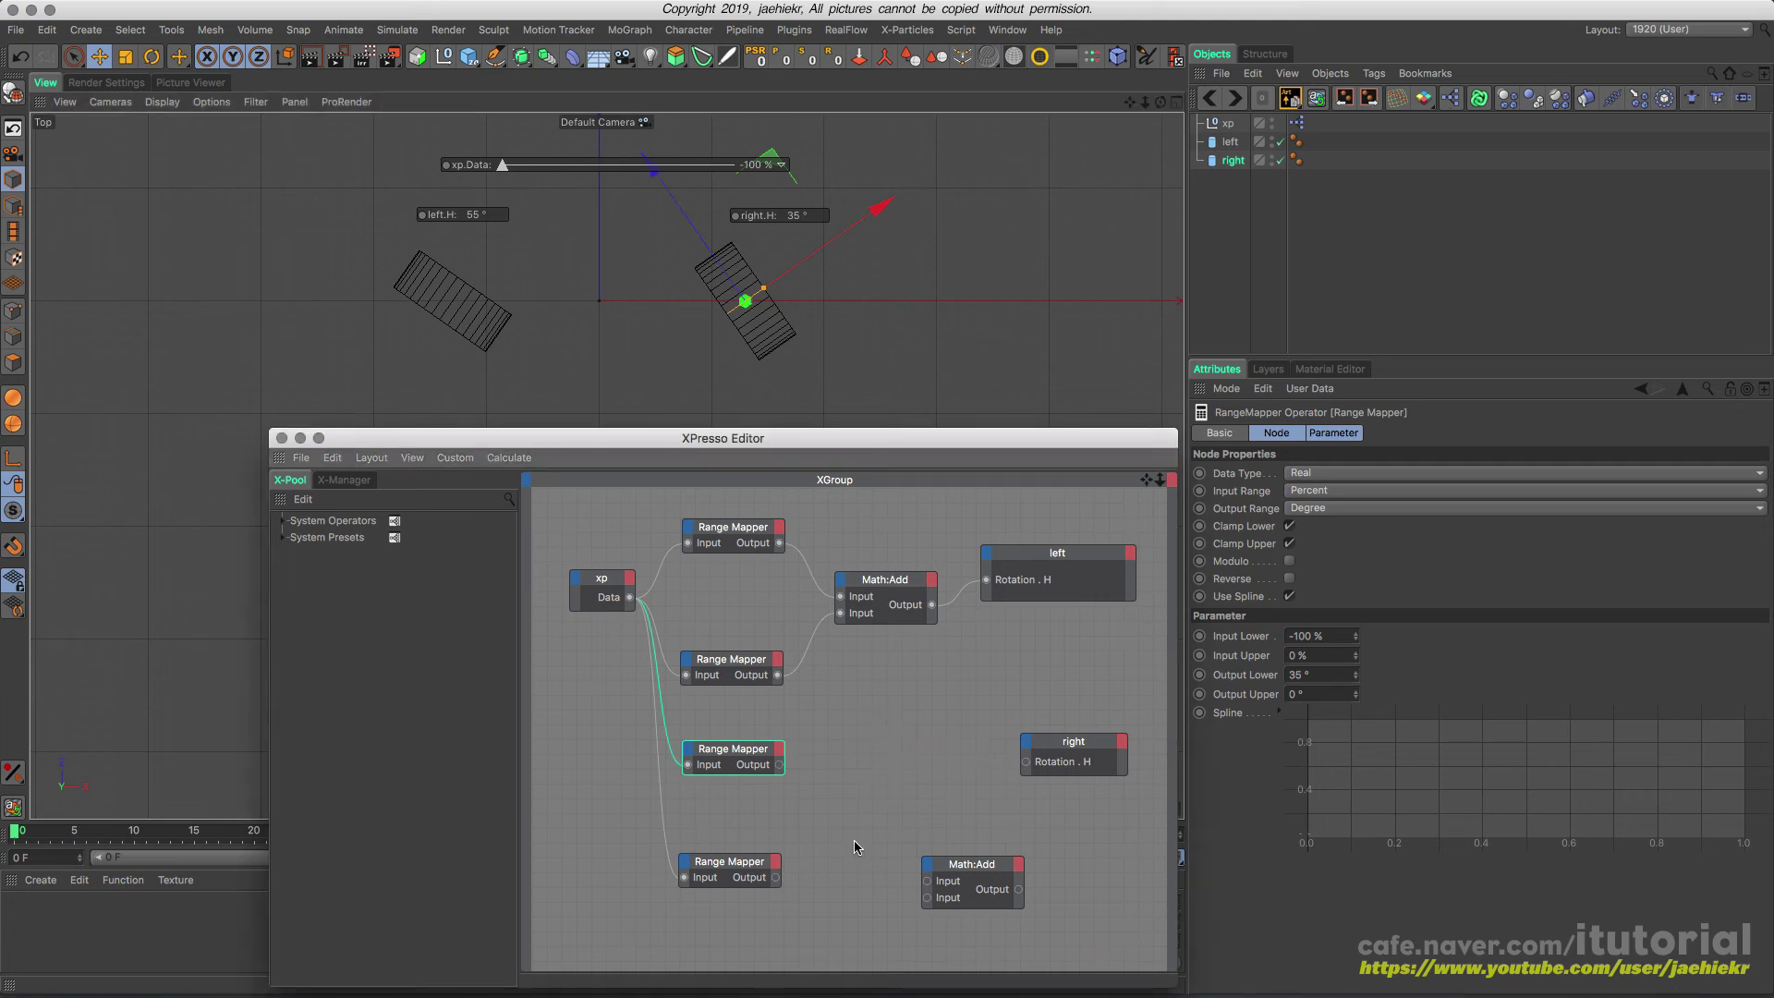
# - Try the lower copied Range Mapper with Output Upper 55 ° driving right's Rotation . H, testing xp.Data at 94 %
pyautogui.click(749, 870)
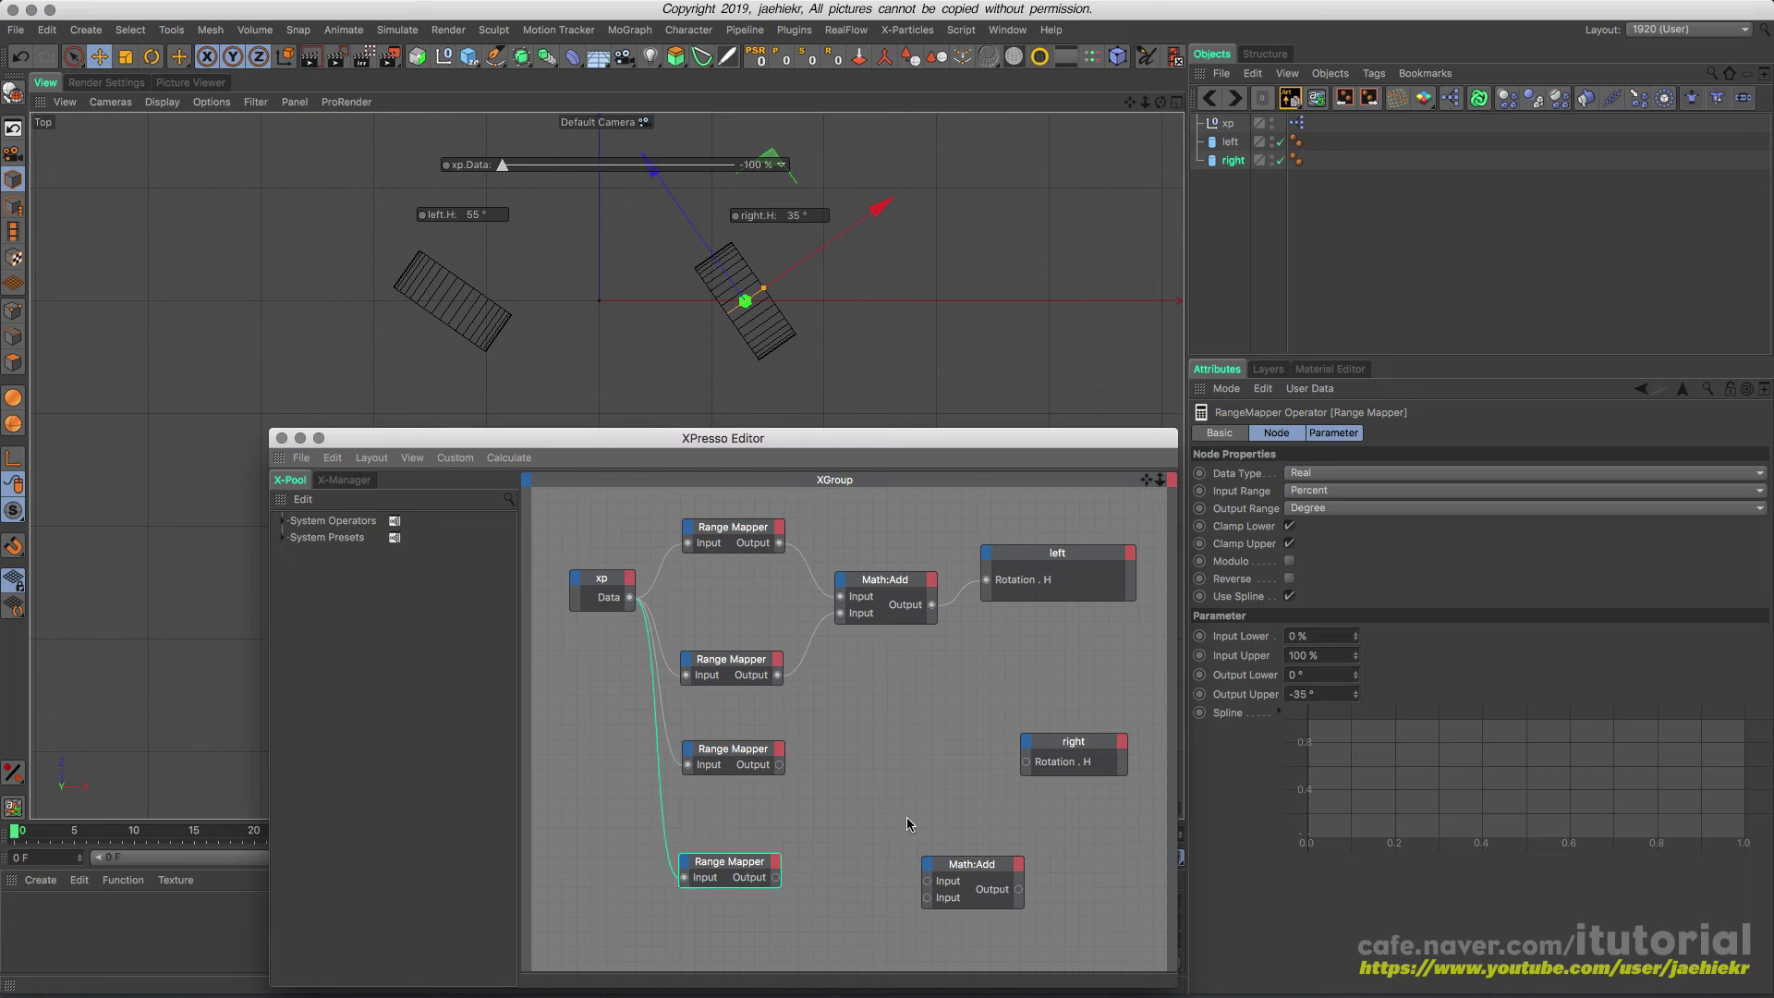
pyautogui.doubleClick(1316, 694)
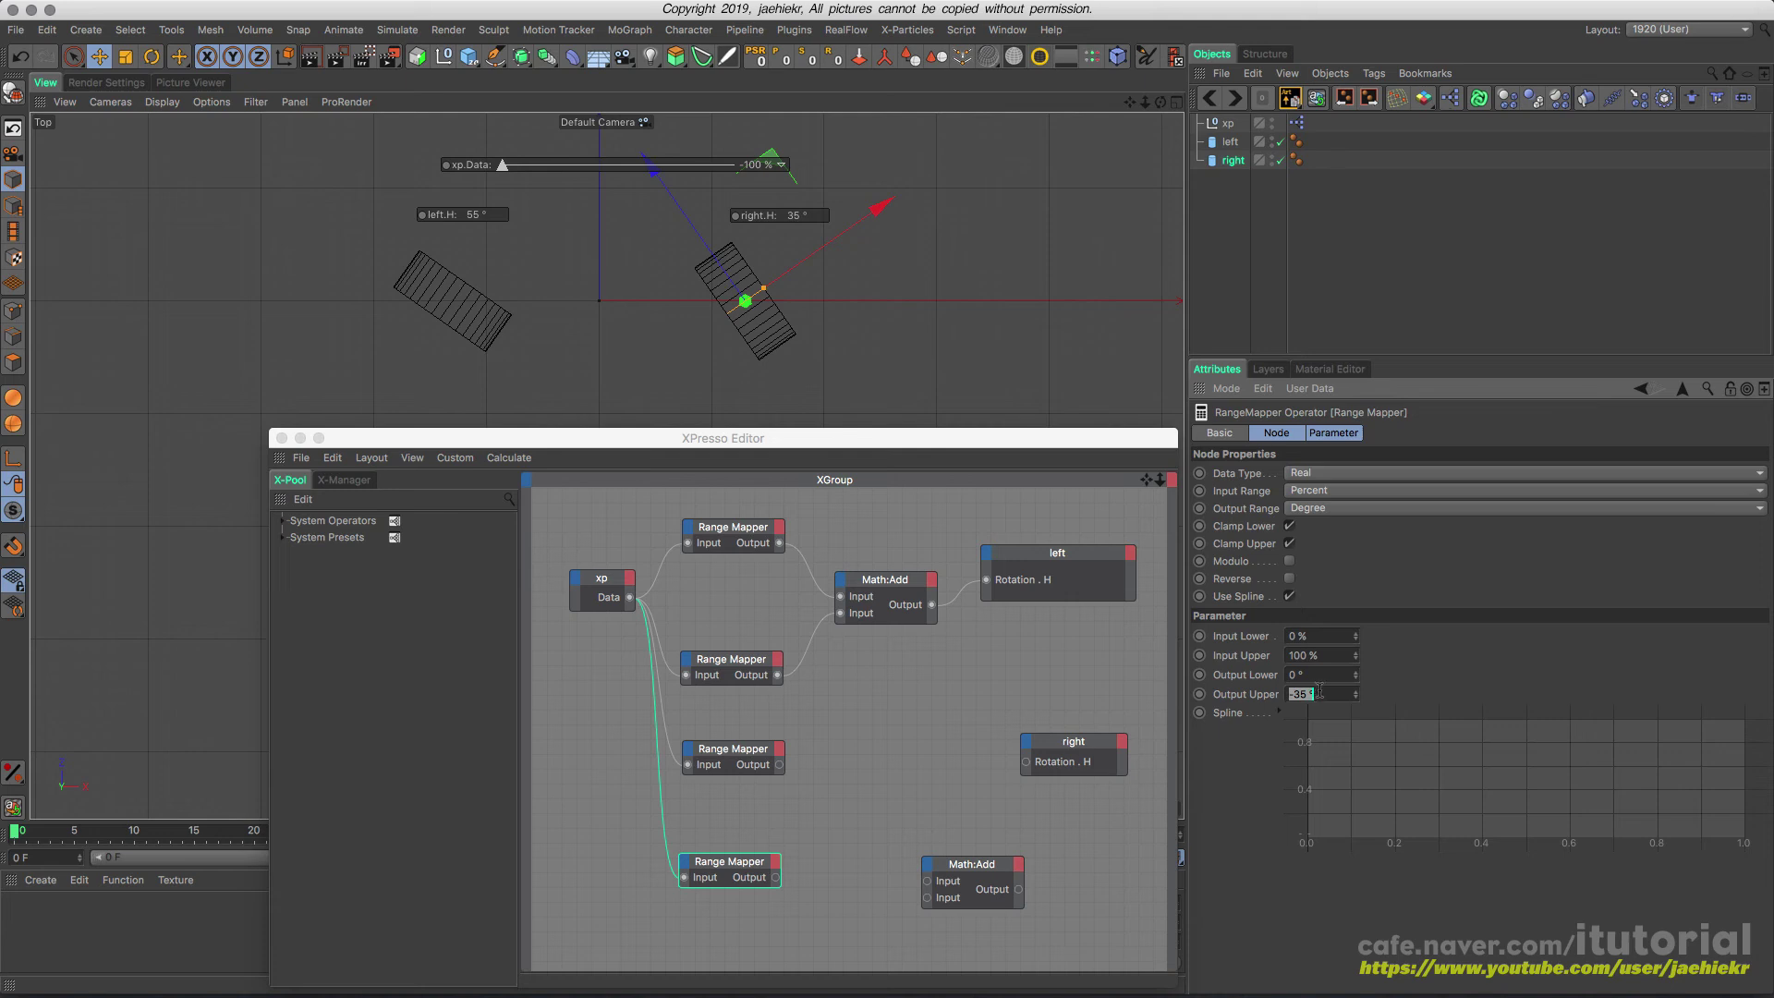
pyautogui.write('55')
pyautogui.moveTo(776, 877); pyautogui.dragTo(1026, 761)
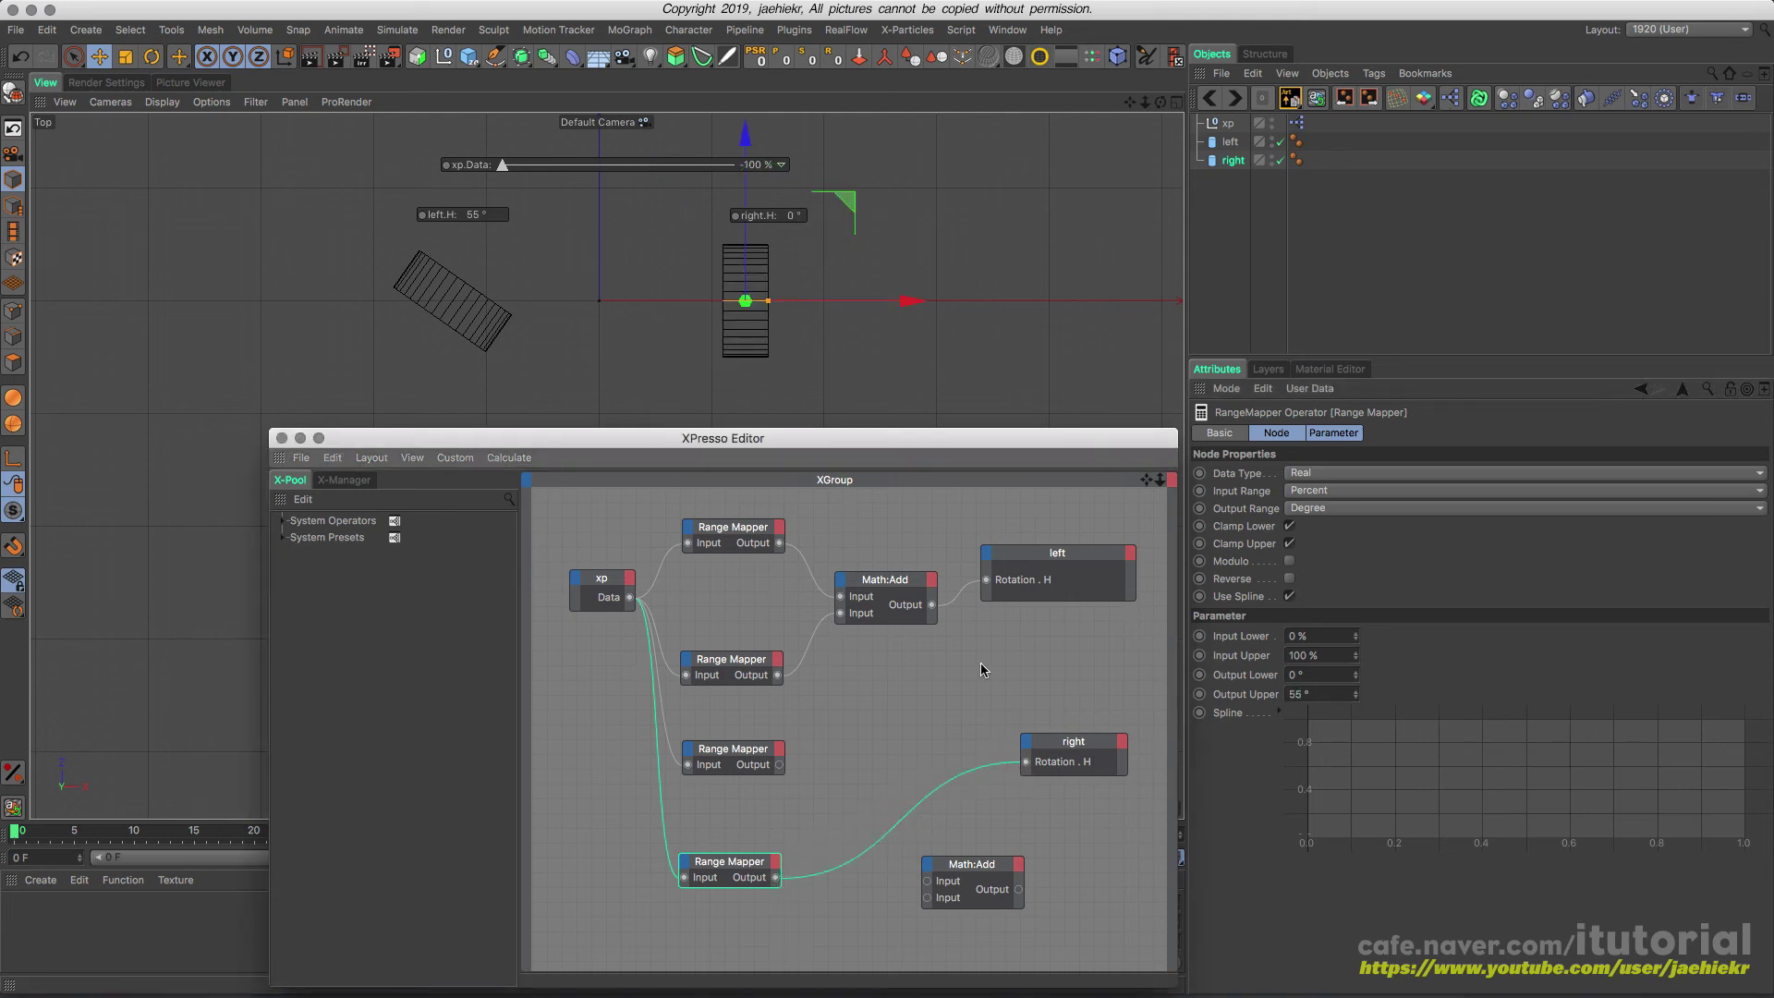
pyautogui.moveTo(503, 166); pyautogui.dragTo(728, 166)
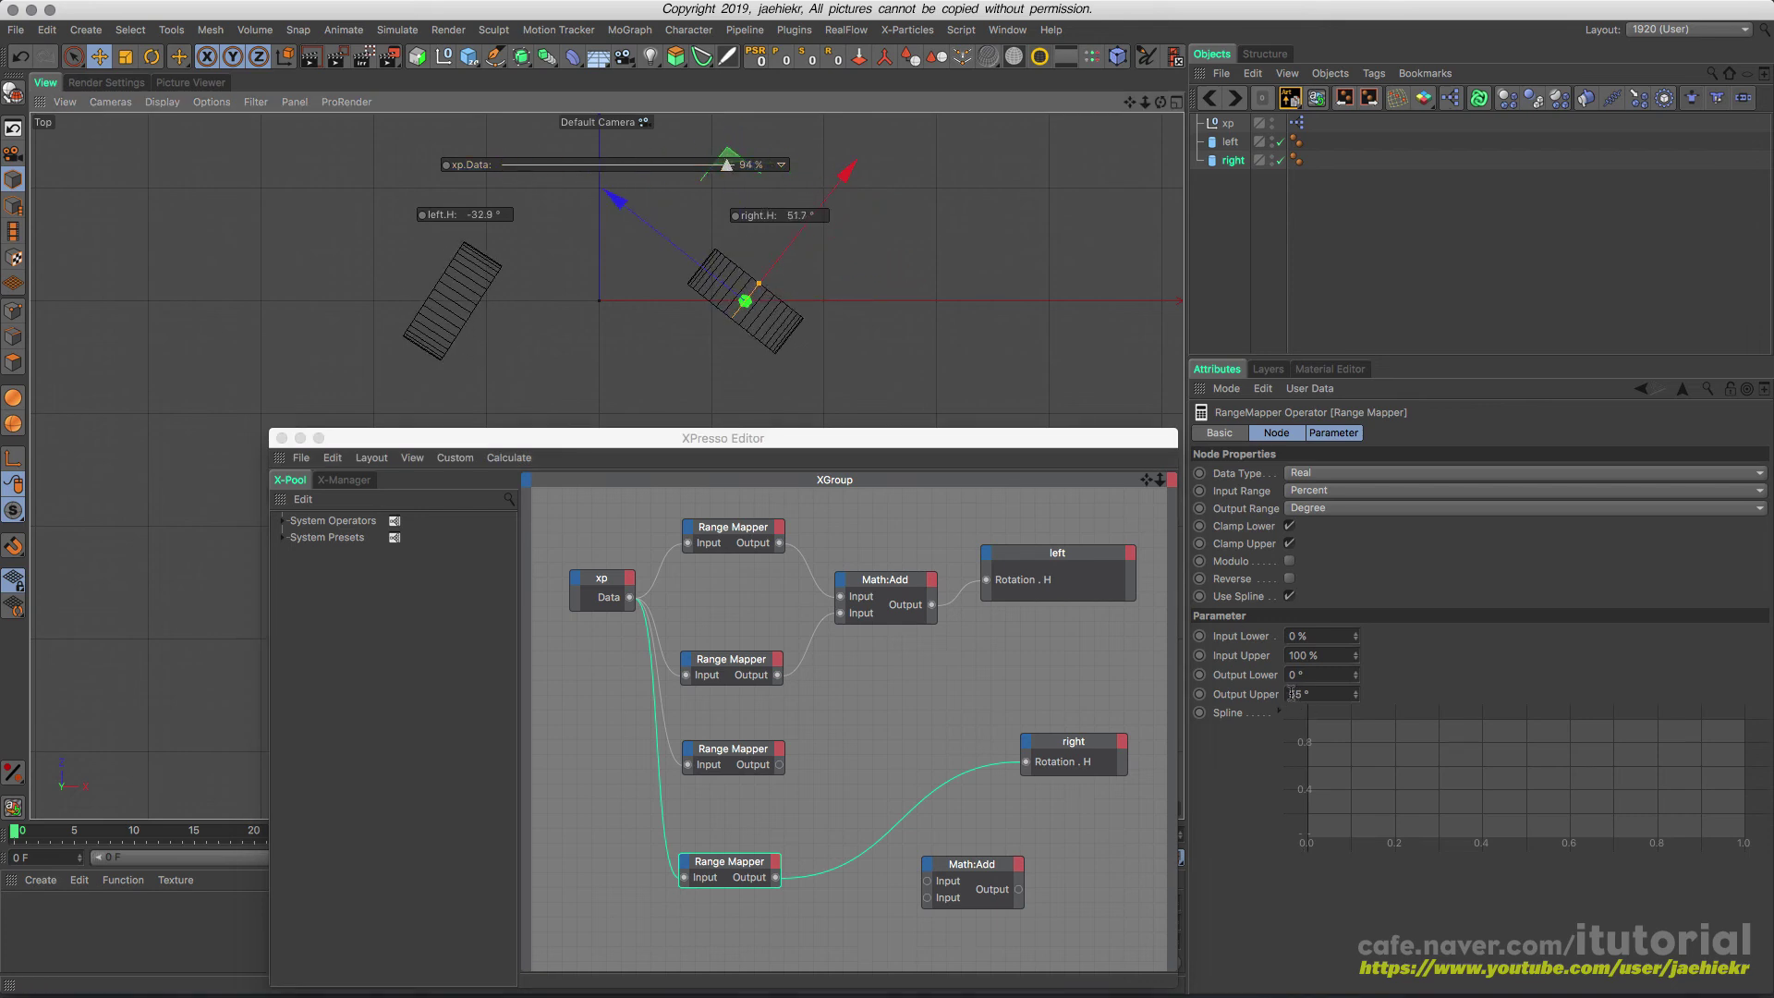
# - Set the lower copied Range Mapper's Output Upper to -55 ° and test the wheels with xp.Data at 100 % and -7 %
pyautogui.click(1292, 694)
pyautogui.write('-')
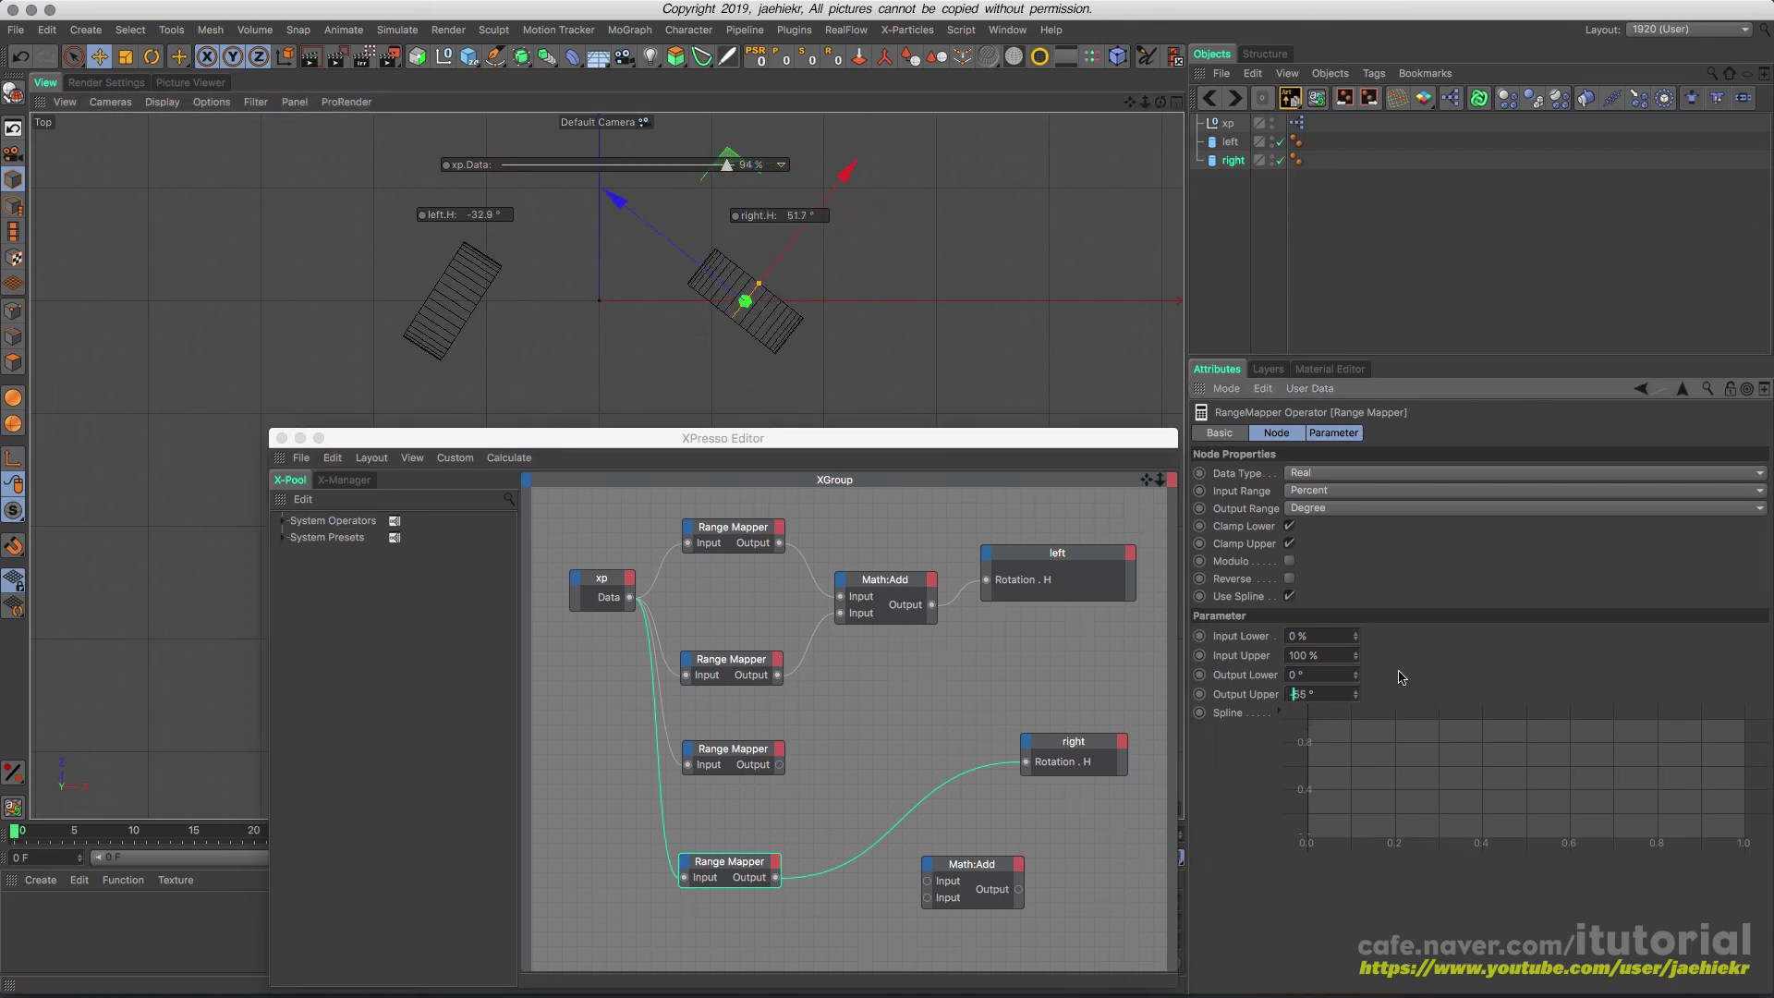
pyautogui.press('Return')
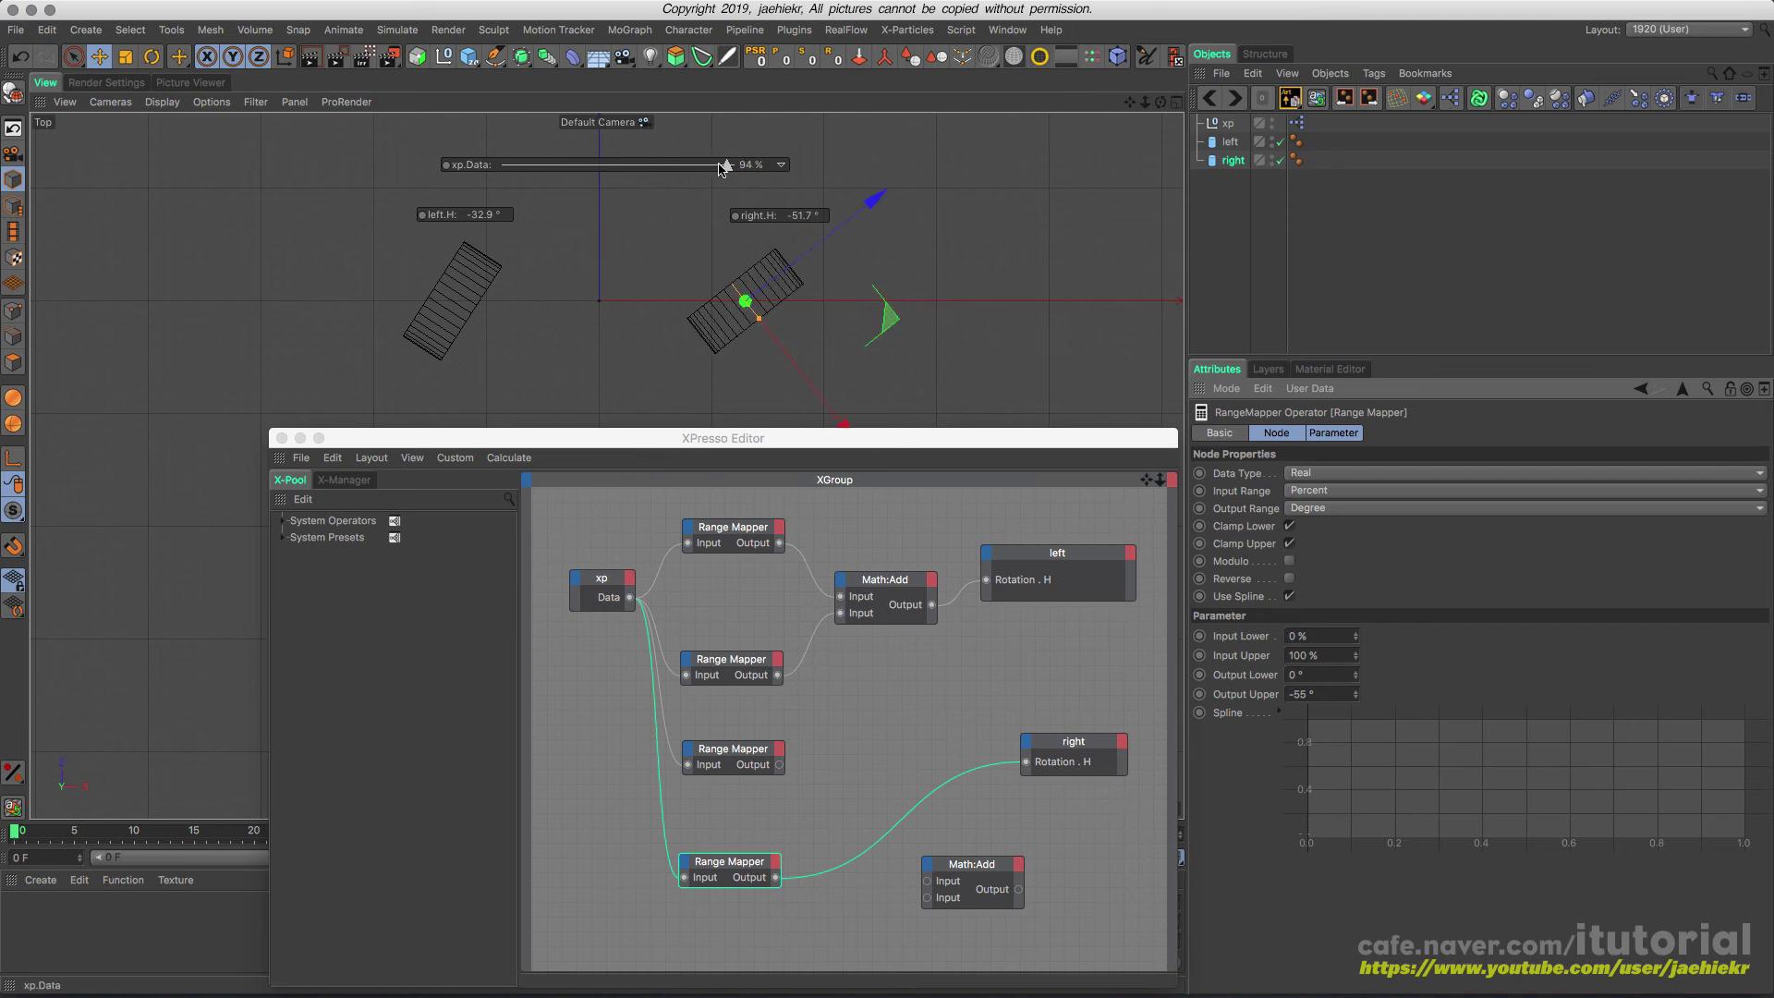
pyautogui.moveTo(726, 166)
pyautogui.mouseDown()
pyautogui.moveTo(615, 166)
pyautogui.moveTo(738, 165)
pyautogui.mouseUp()
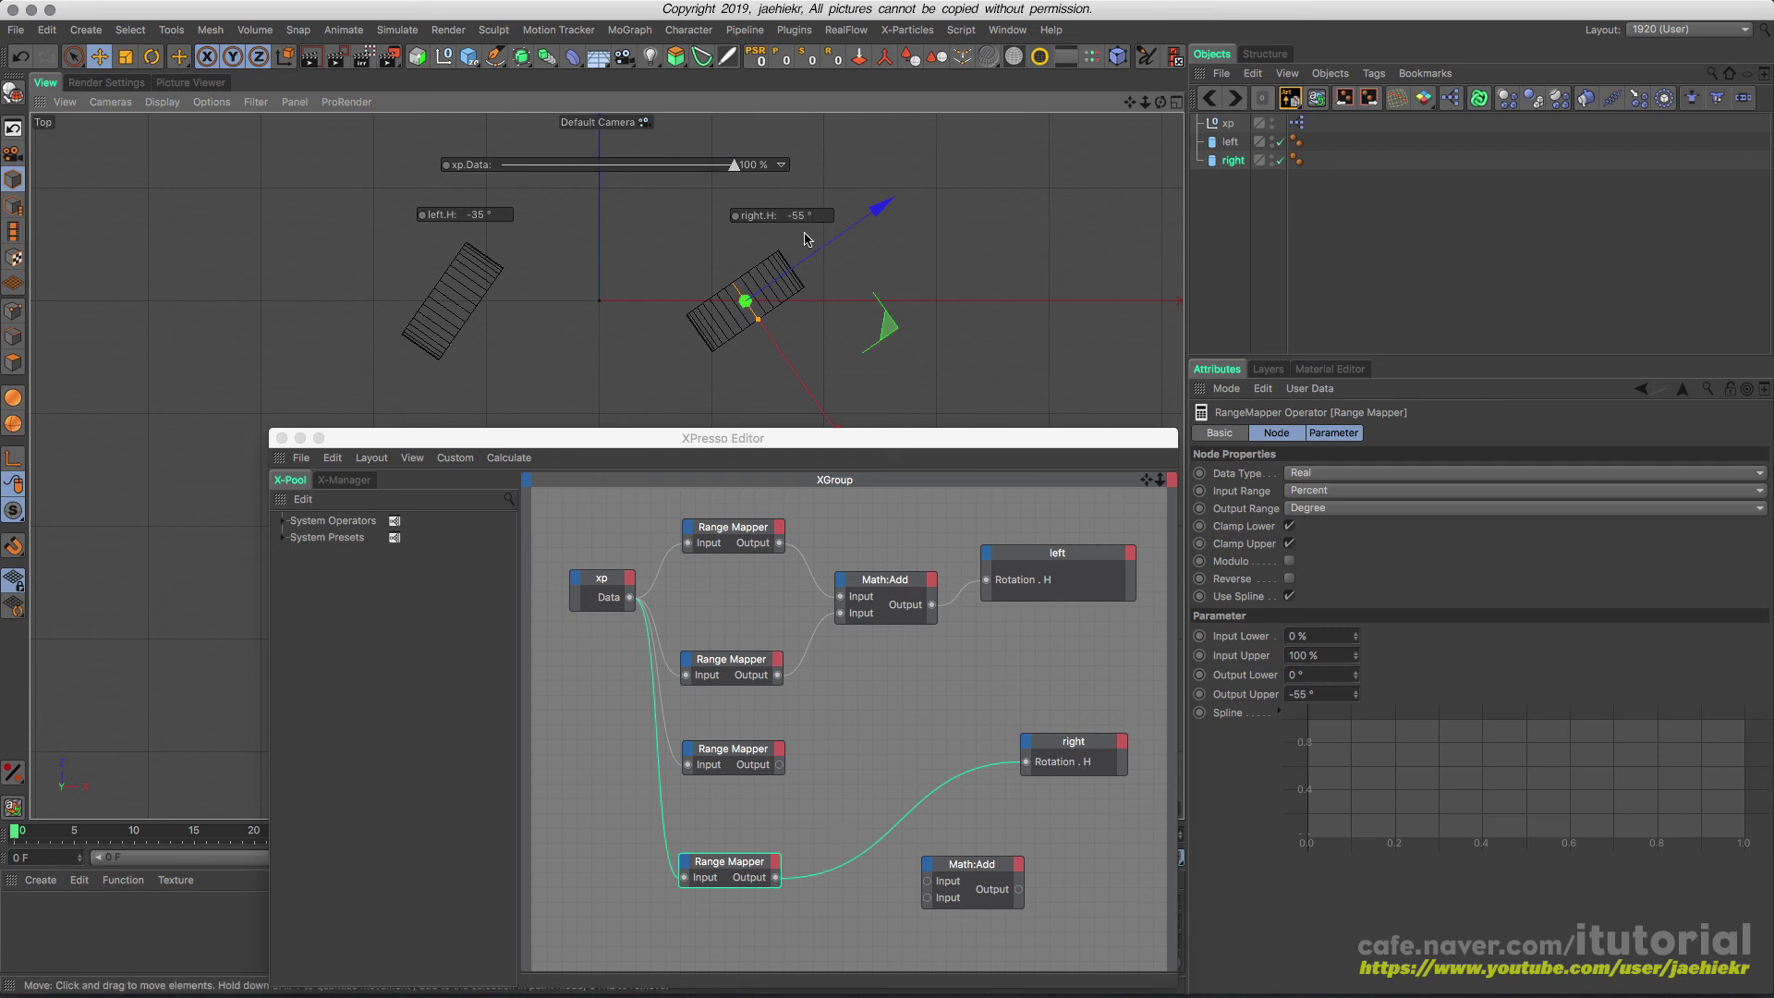
pyautogui.moveTo(734, 169); pyautogui.dragTo(610, 171)
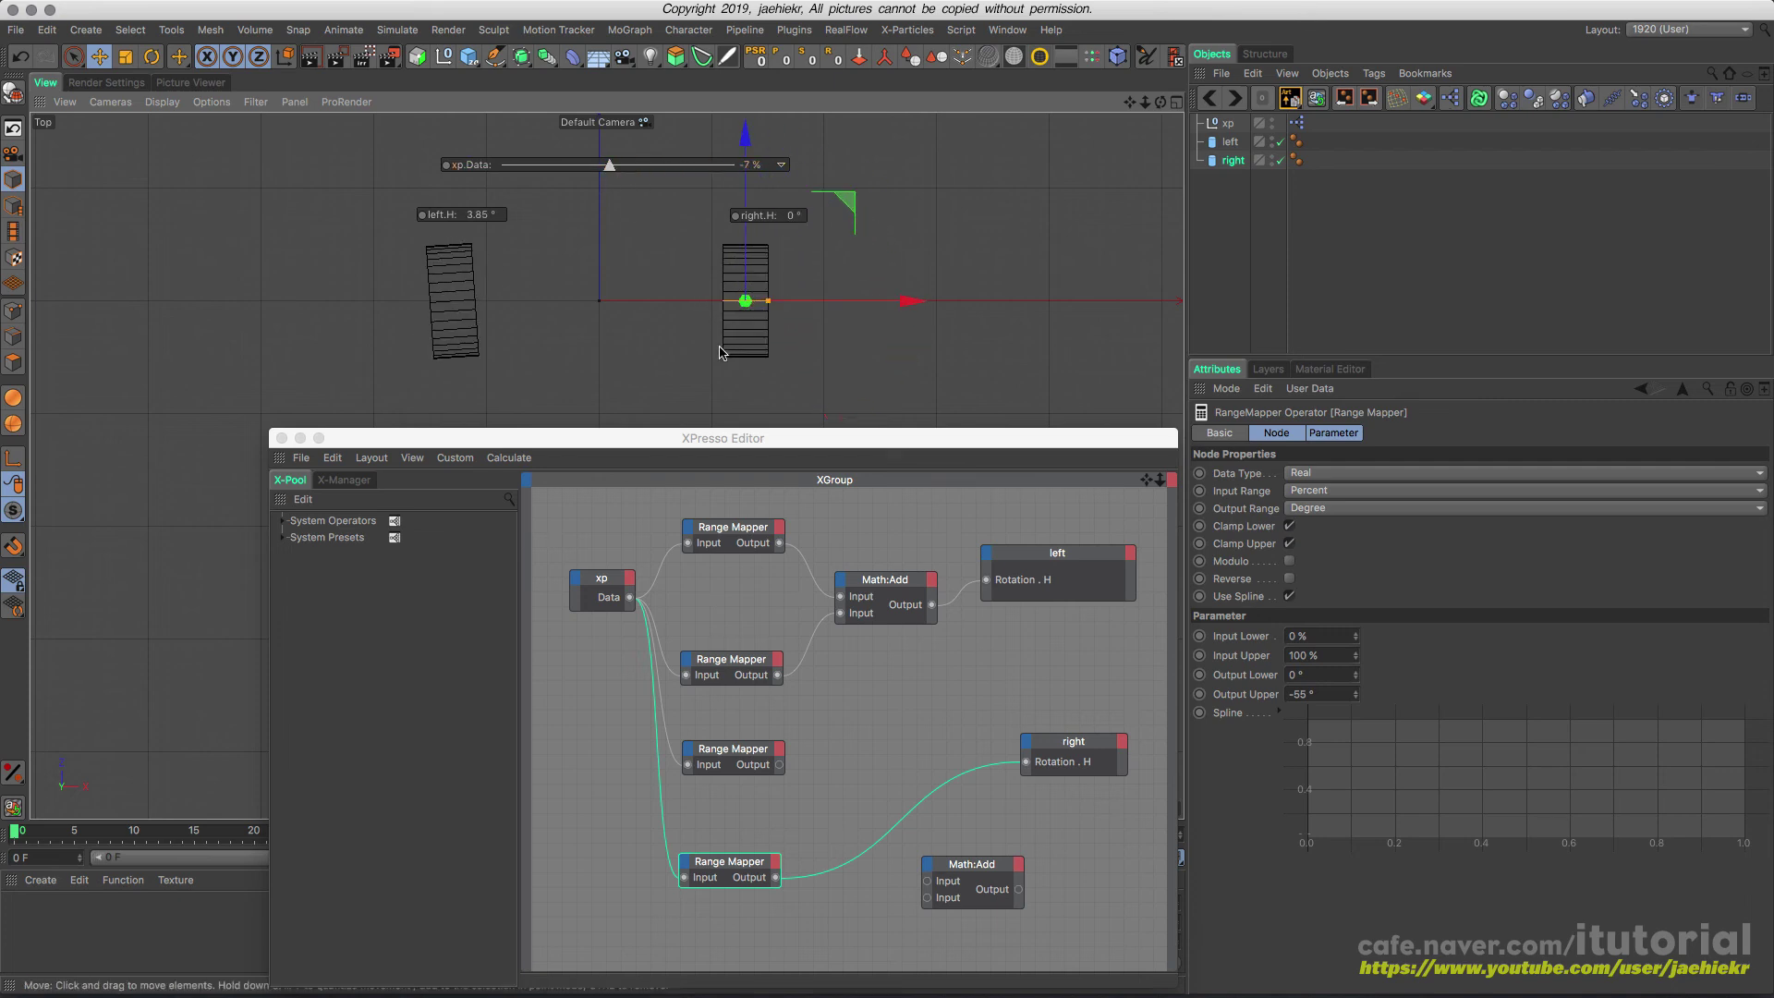
# - Replace right's direct connection by routing both copied Range Mappers through the copied Math:Add, repositioned beside them, into right's Rotation . H
pyautogui.click(912, 810)
pyautogui.moveTo(963, 860); pyautogui.dragTo(918, 775)
pyautogui.moveTo(779, 765); pyautogui.dragTo(776, 877)
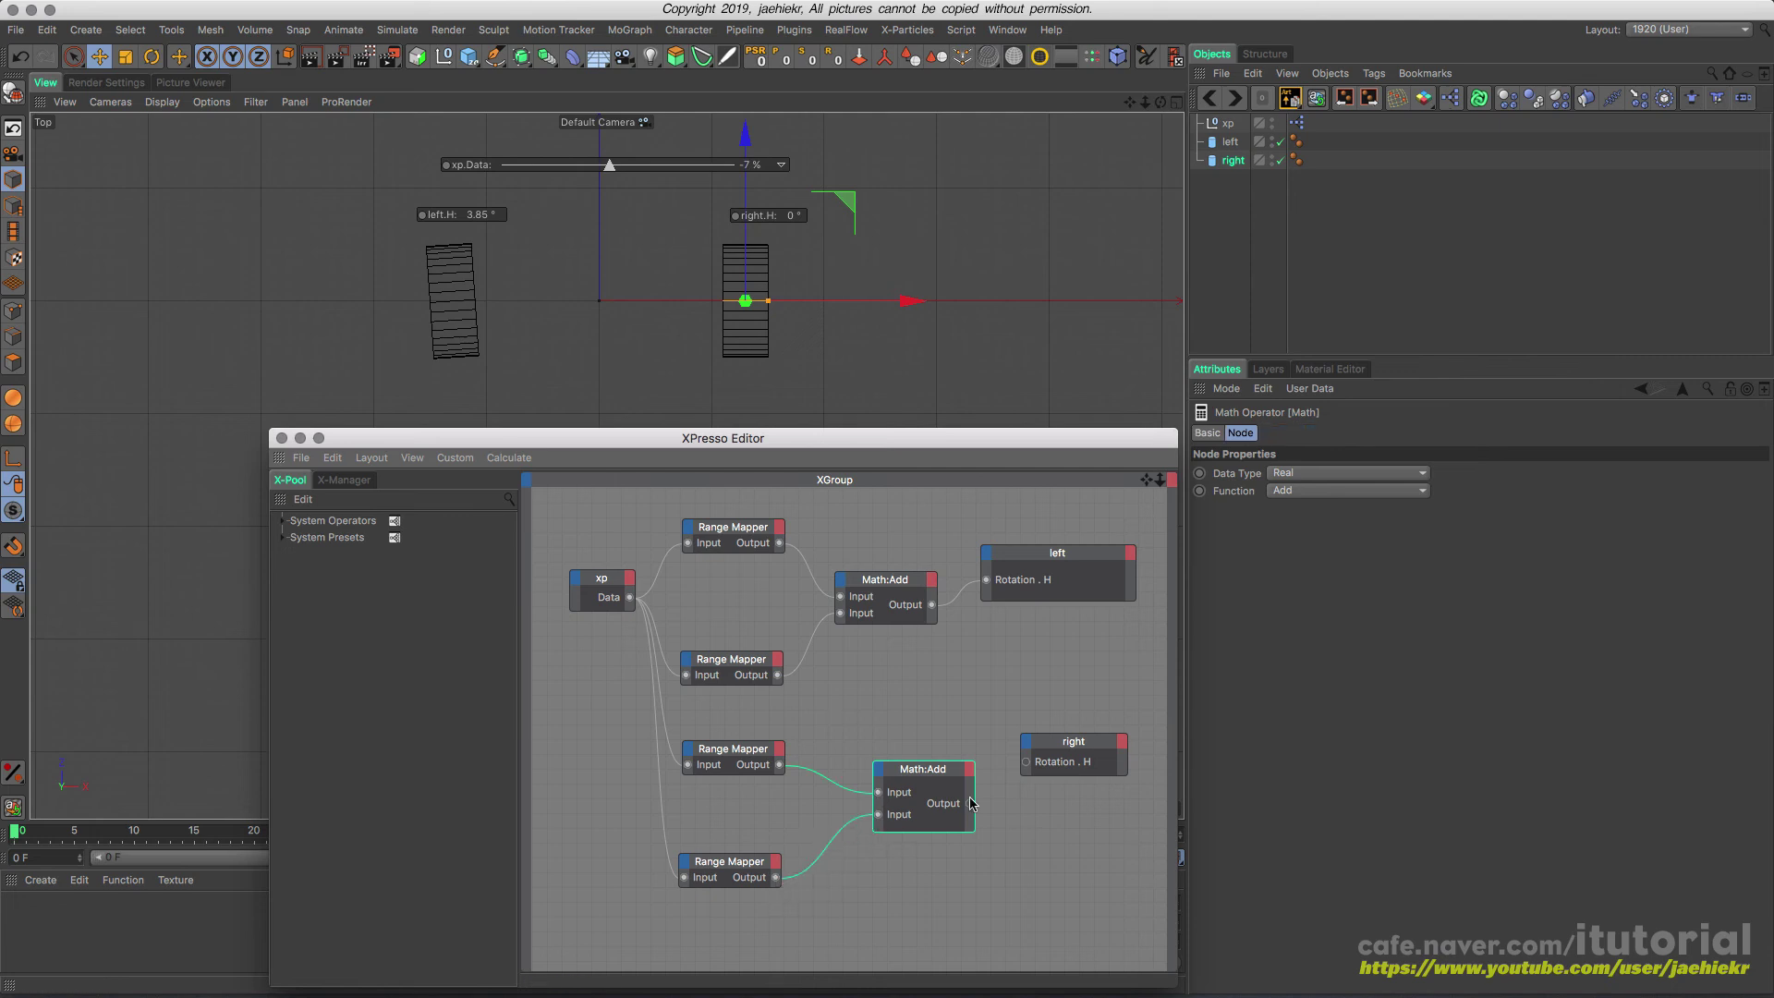
pyautogui.moveTo(970, 803); pyautogui.dragTo(1026, 761)
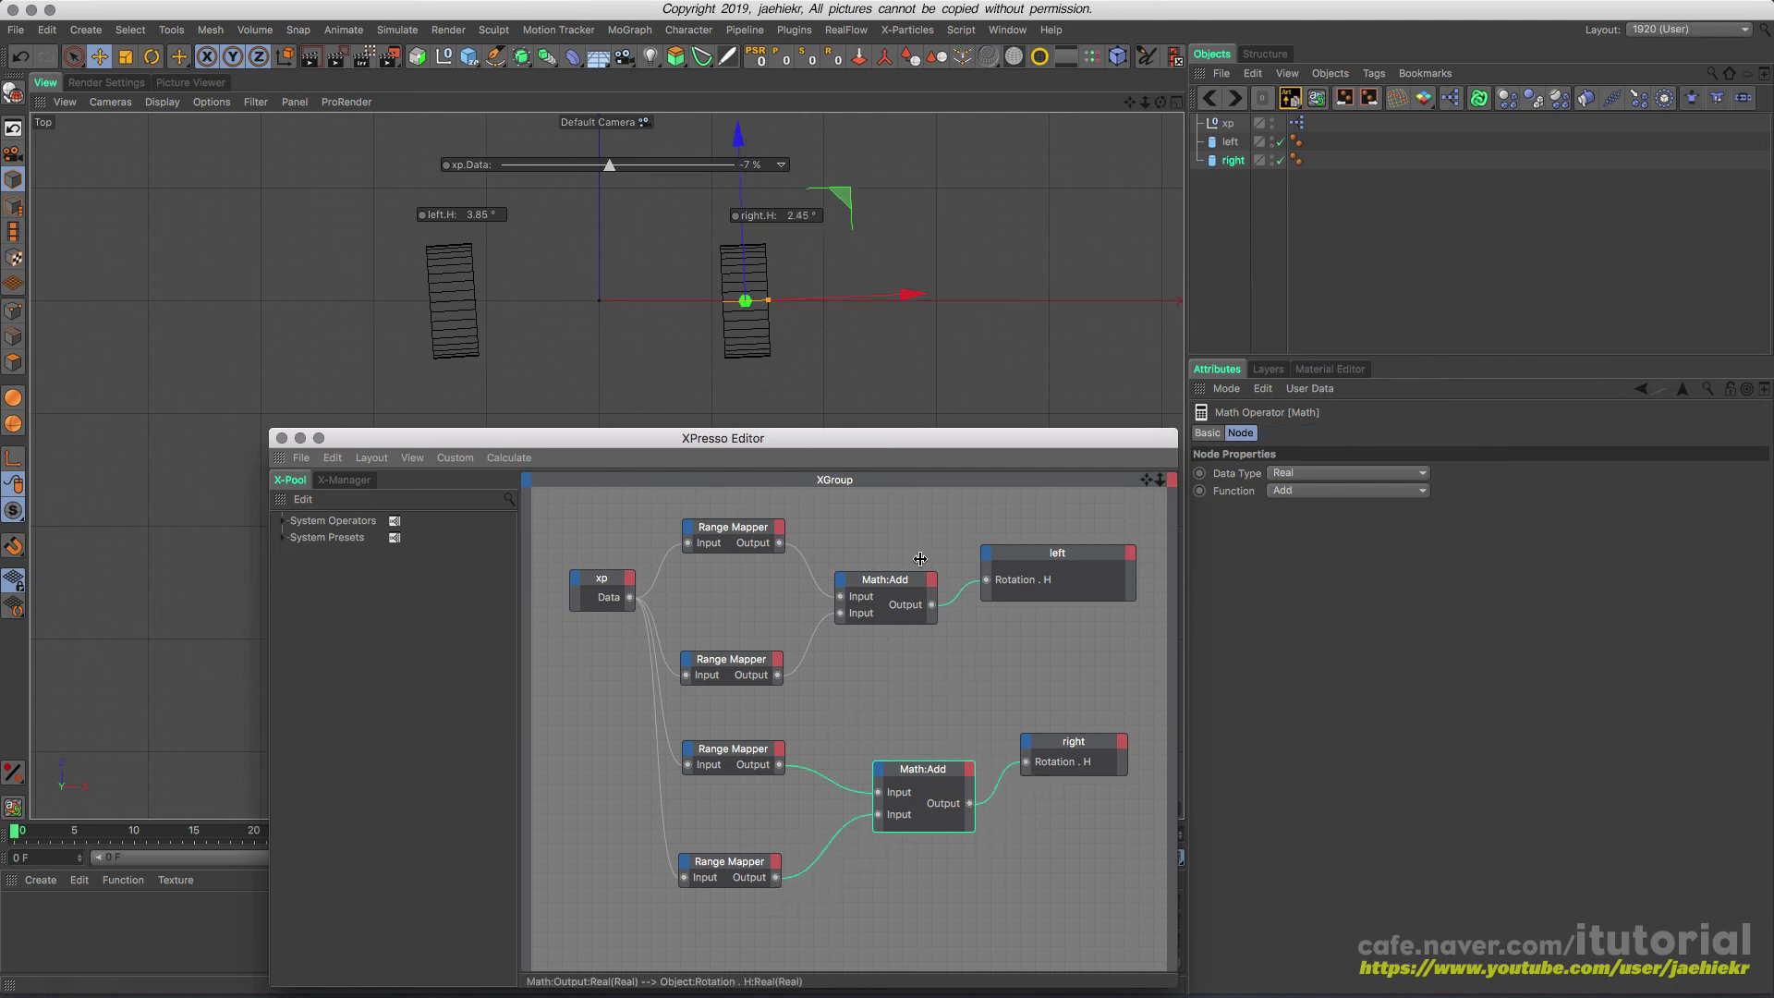
# - Test both wheels' steering with xp.Data at 0 %, -100 %, 100 %, -6 % and 3 %
pyautogui.click(608, 174)
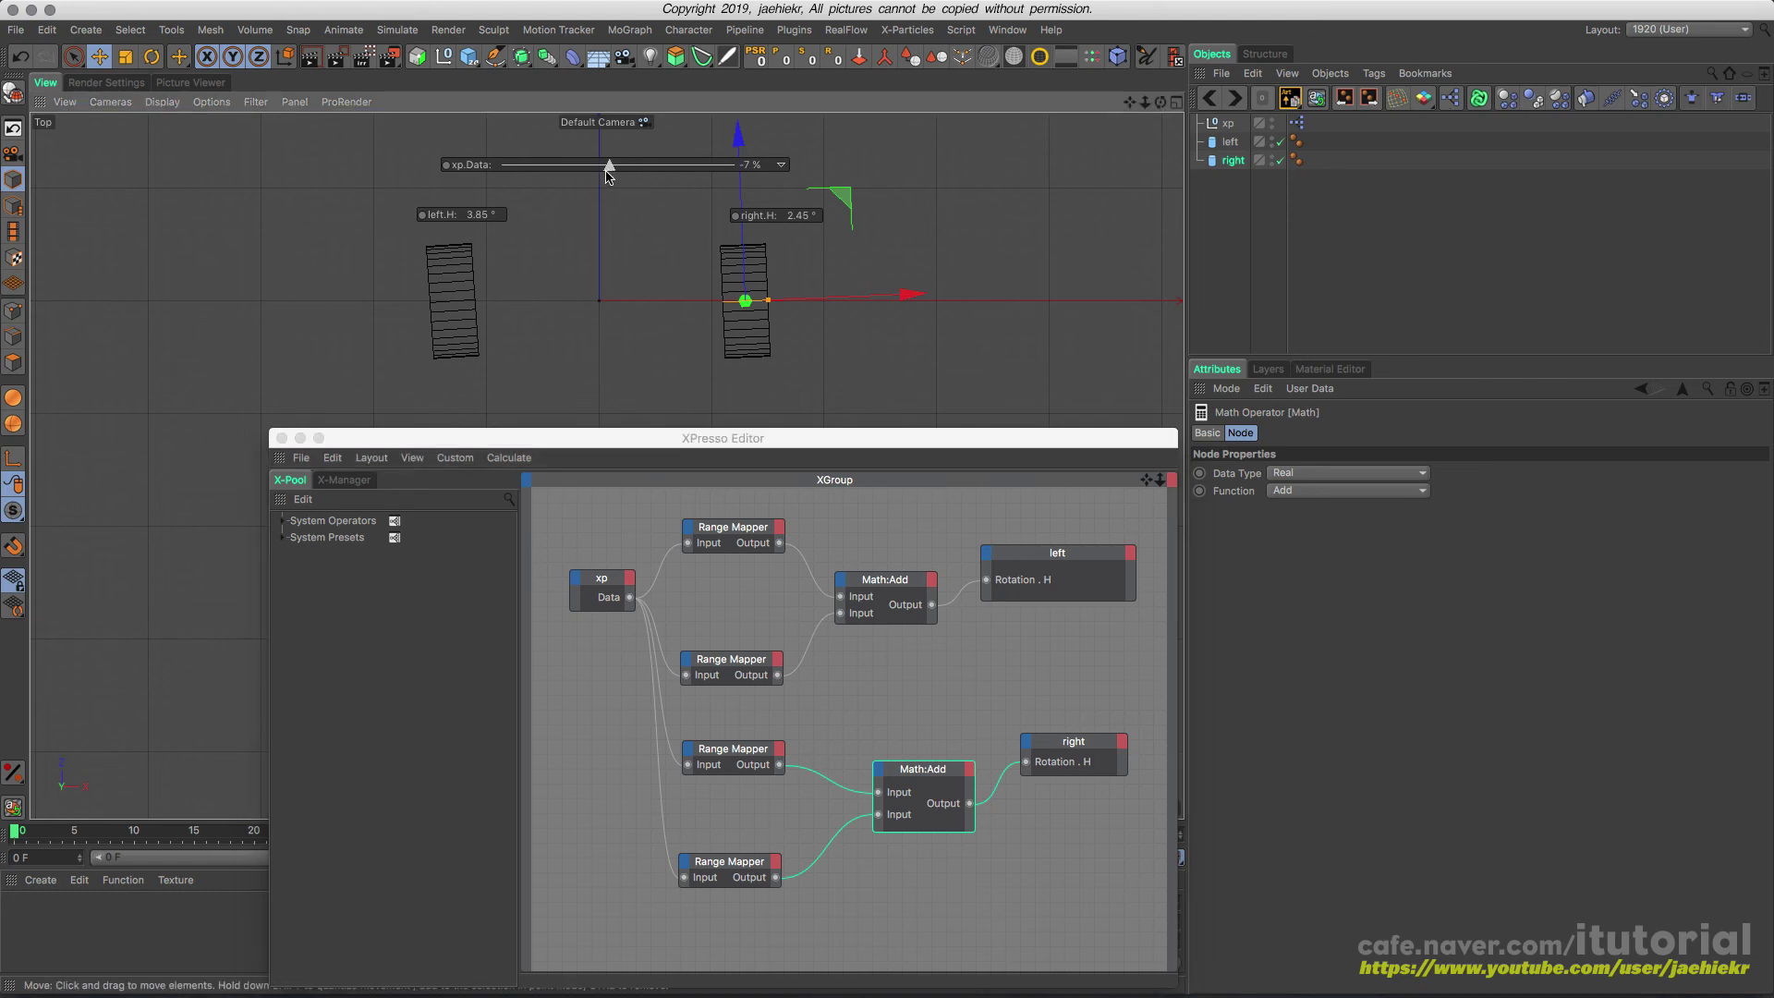
pyautogui.click(607, 176)
pyautogui.doubleClick(747, 166)
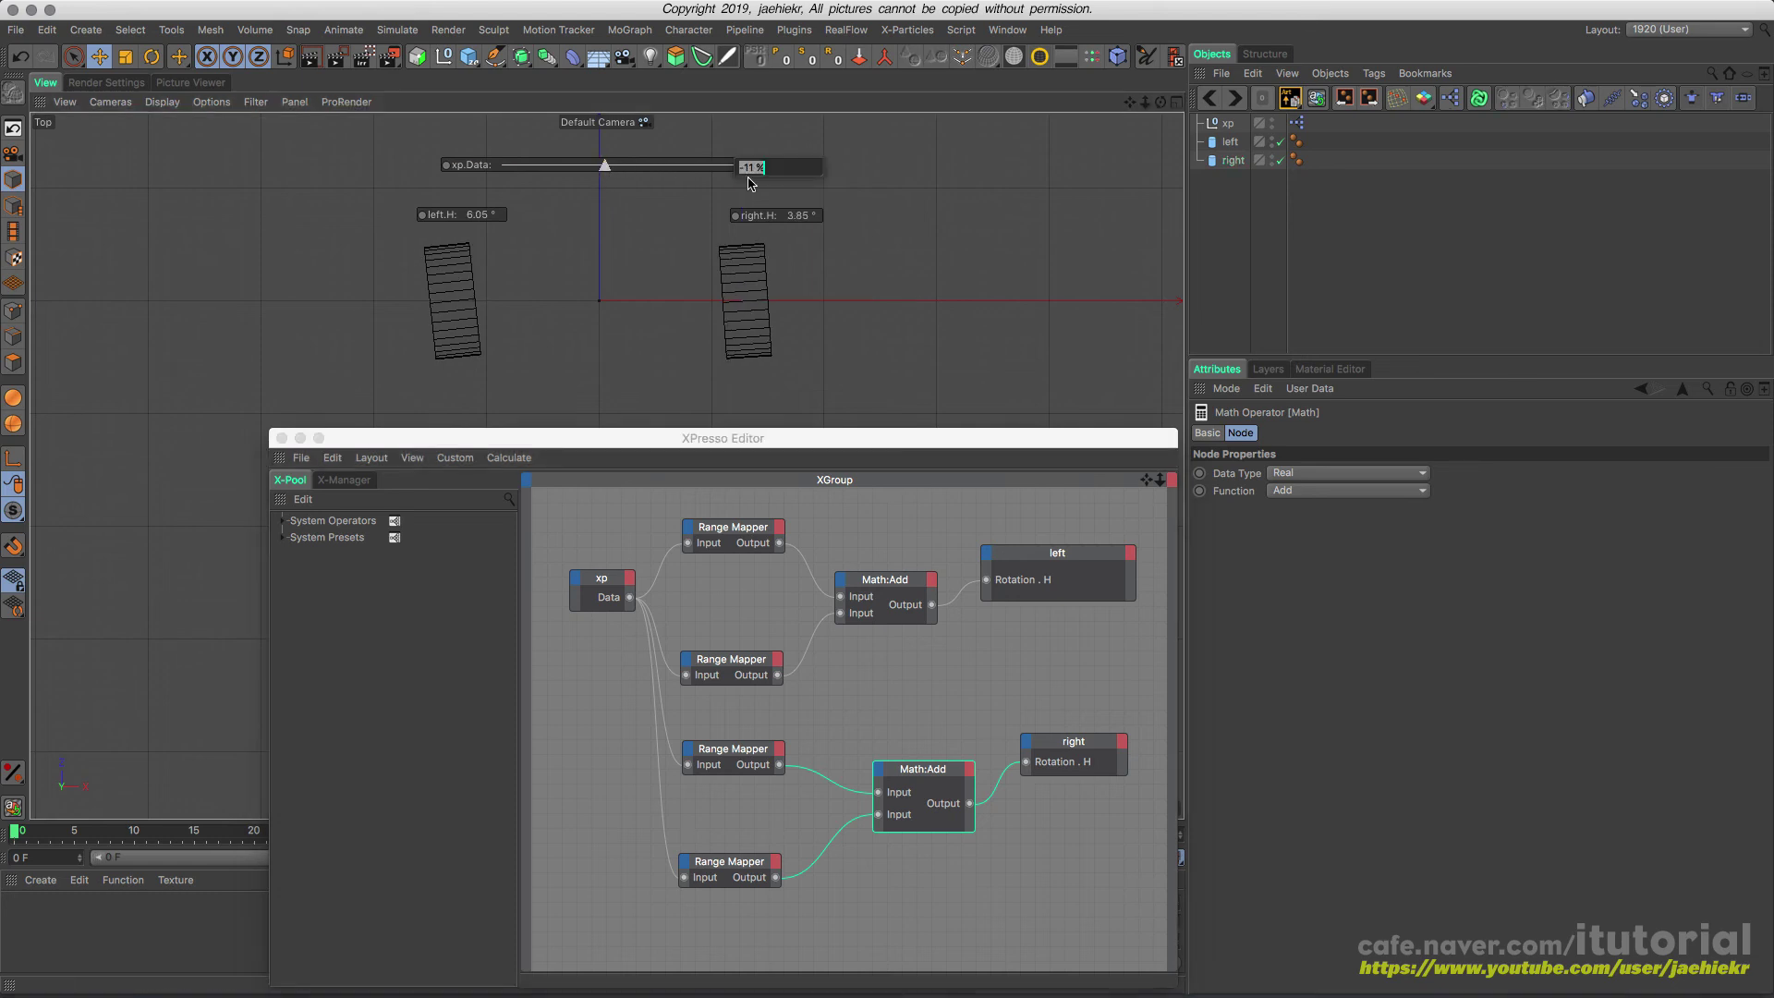
pyautogui.write('0')
pyautogui.press('Return')
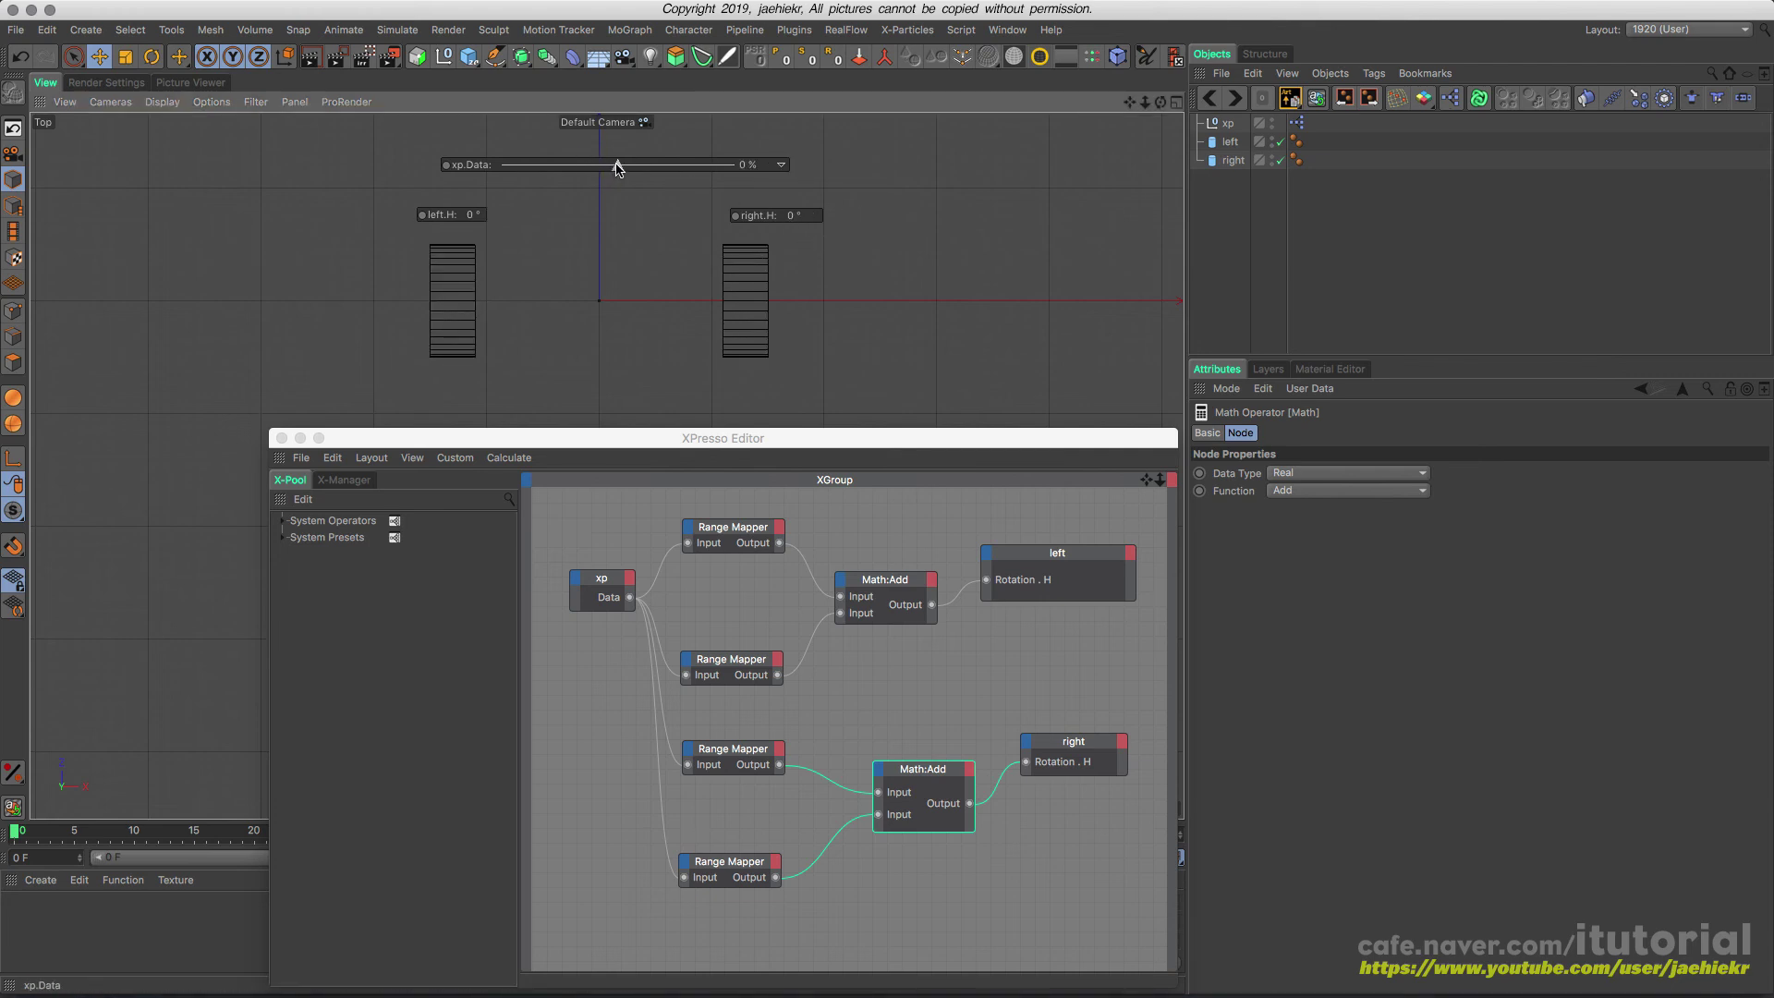
pyautogui.moveTo(617, 168); pyautogui.dragTo(467, 169)
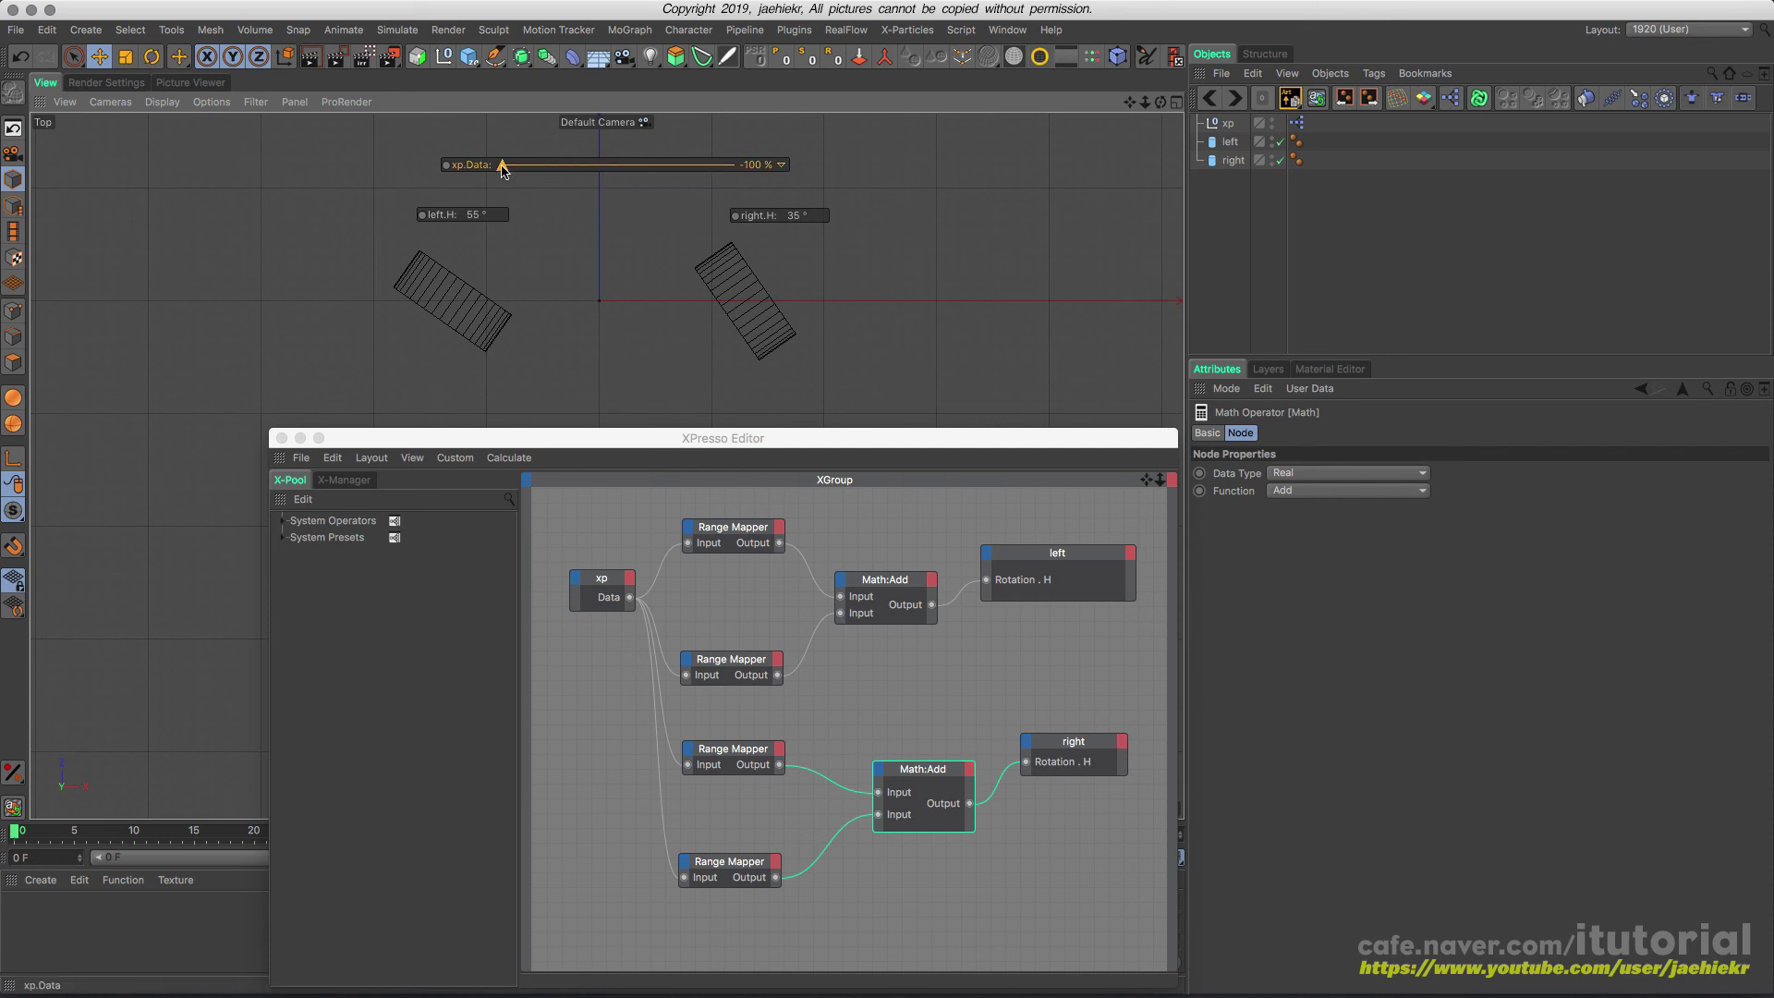
pyautogui.moveTo(504, 167); pyautogui.dragTo(737, 169)
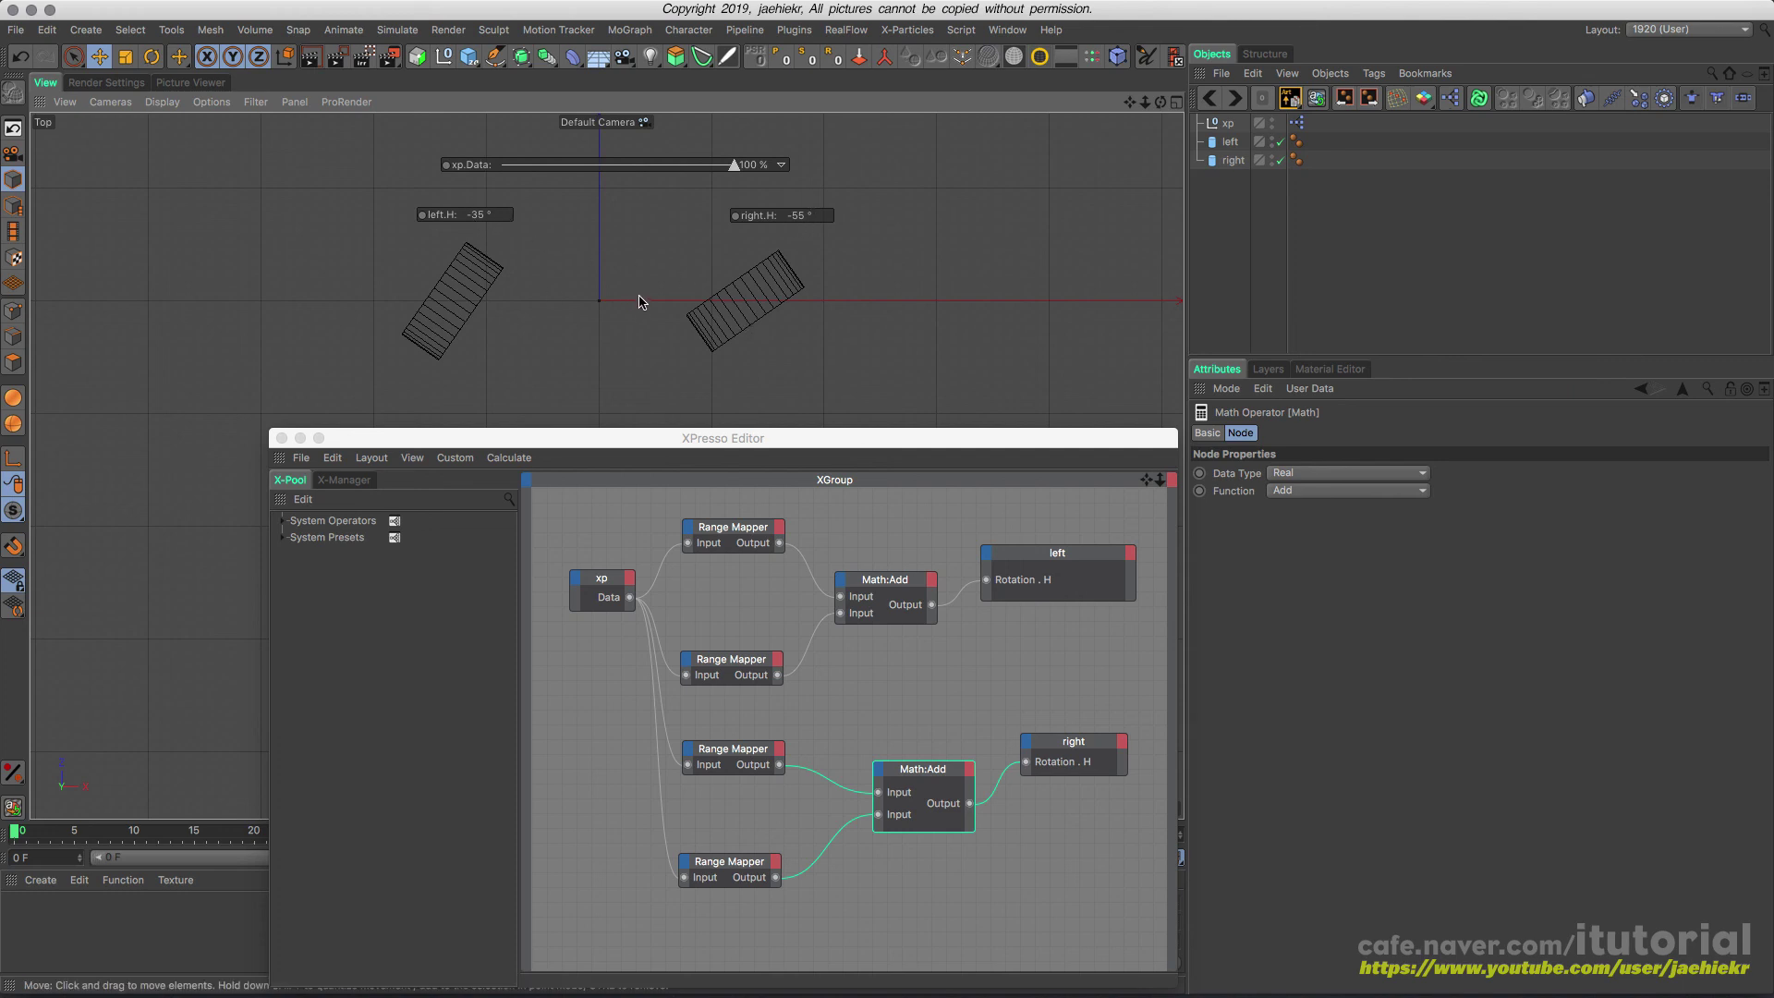
pyautogui.moveTo(734, 164); pyautogui.dragTo(610, 166)
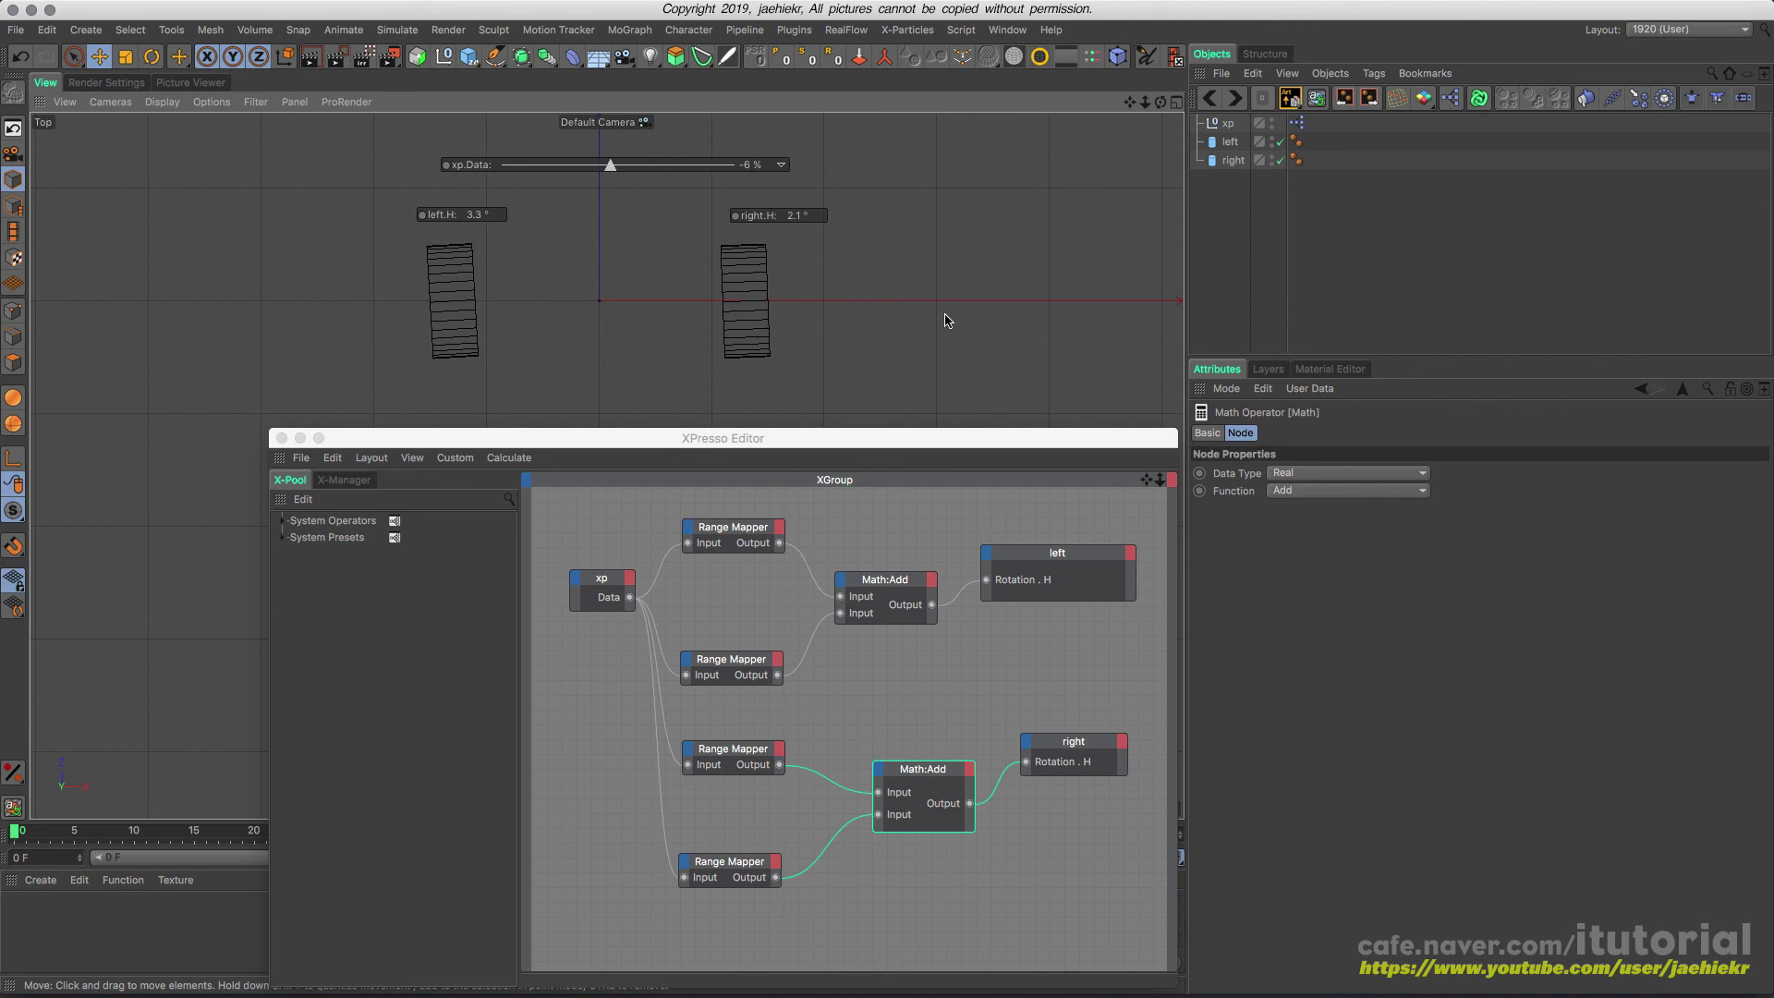
pyautogui.moveTo(625, 167); pyautogui.dragTo(622, 165)
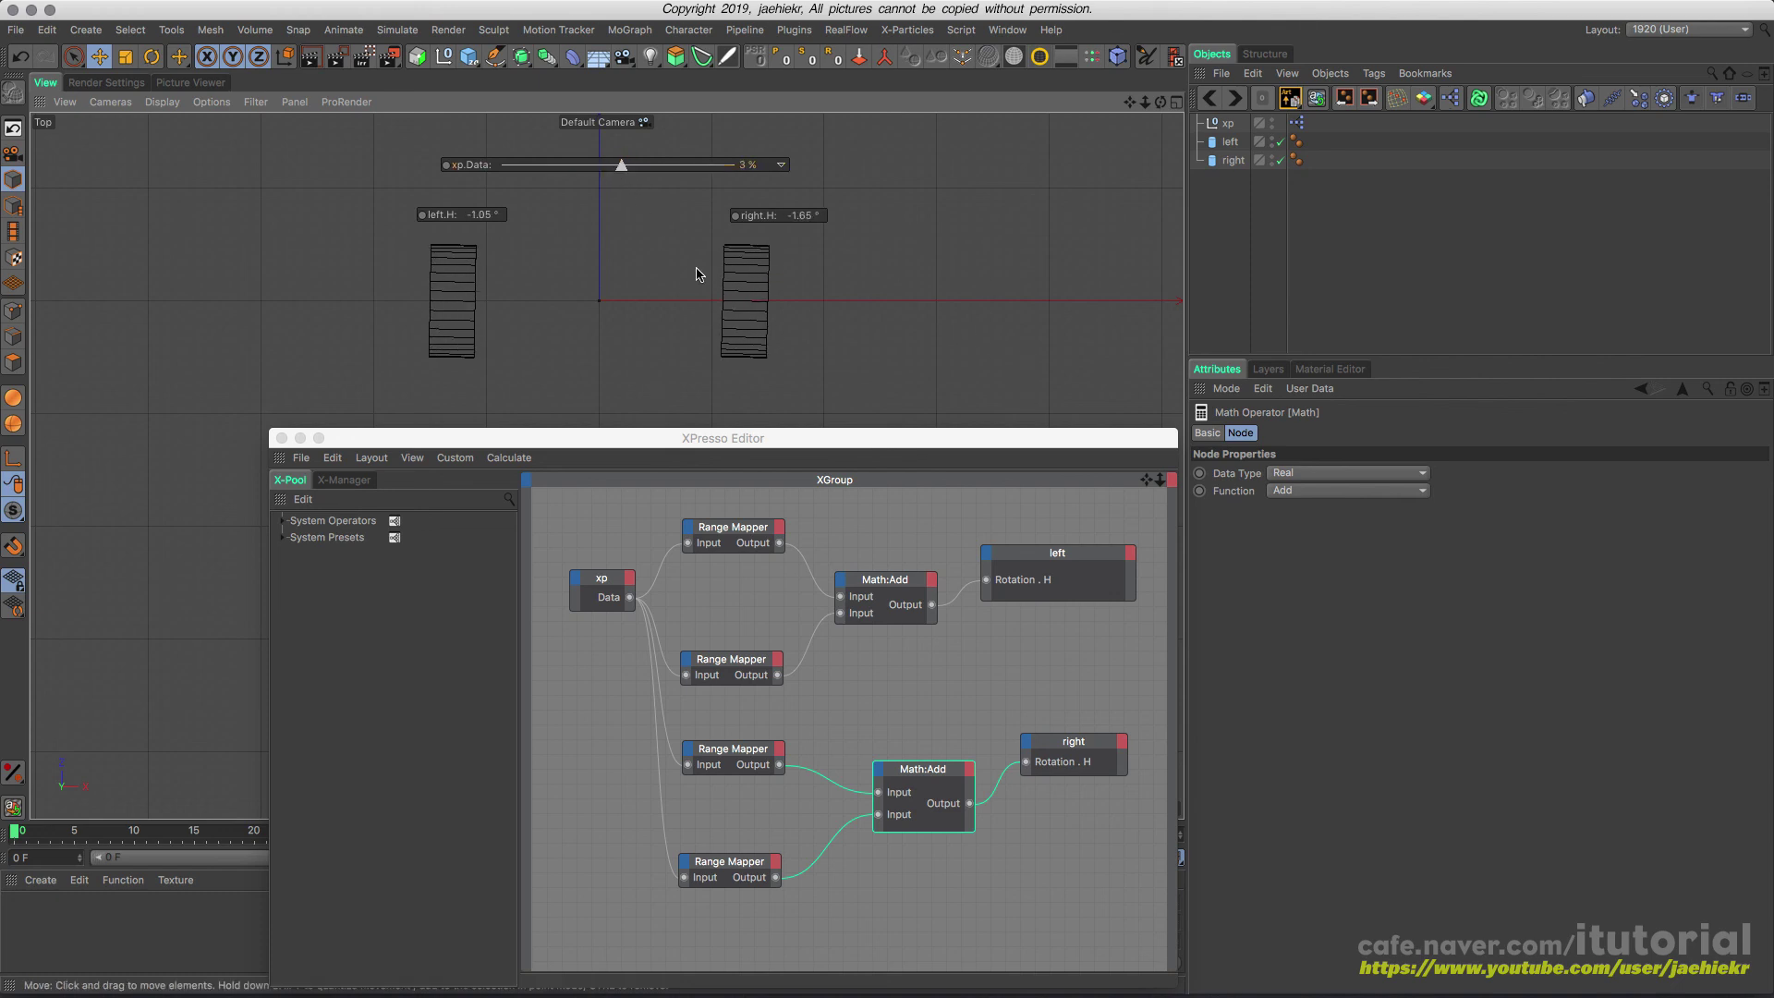
# - Add a Connector object to the scene and set its type to Wheel Suspension
pyautogui.click(1587, 100)
pyautogui.click(1330, 434)
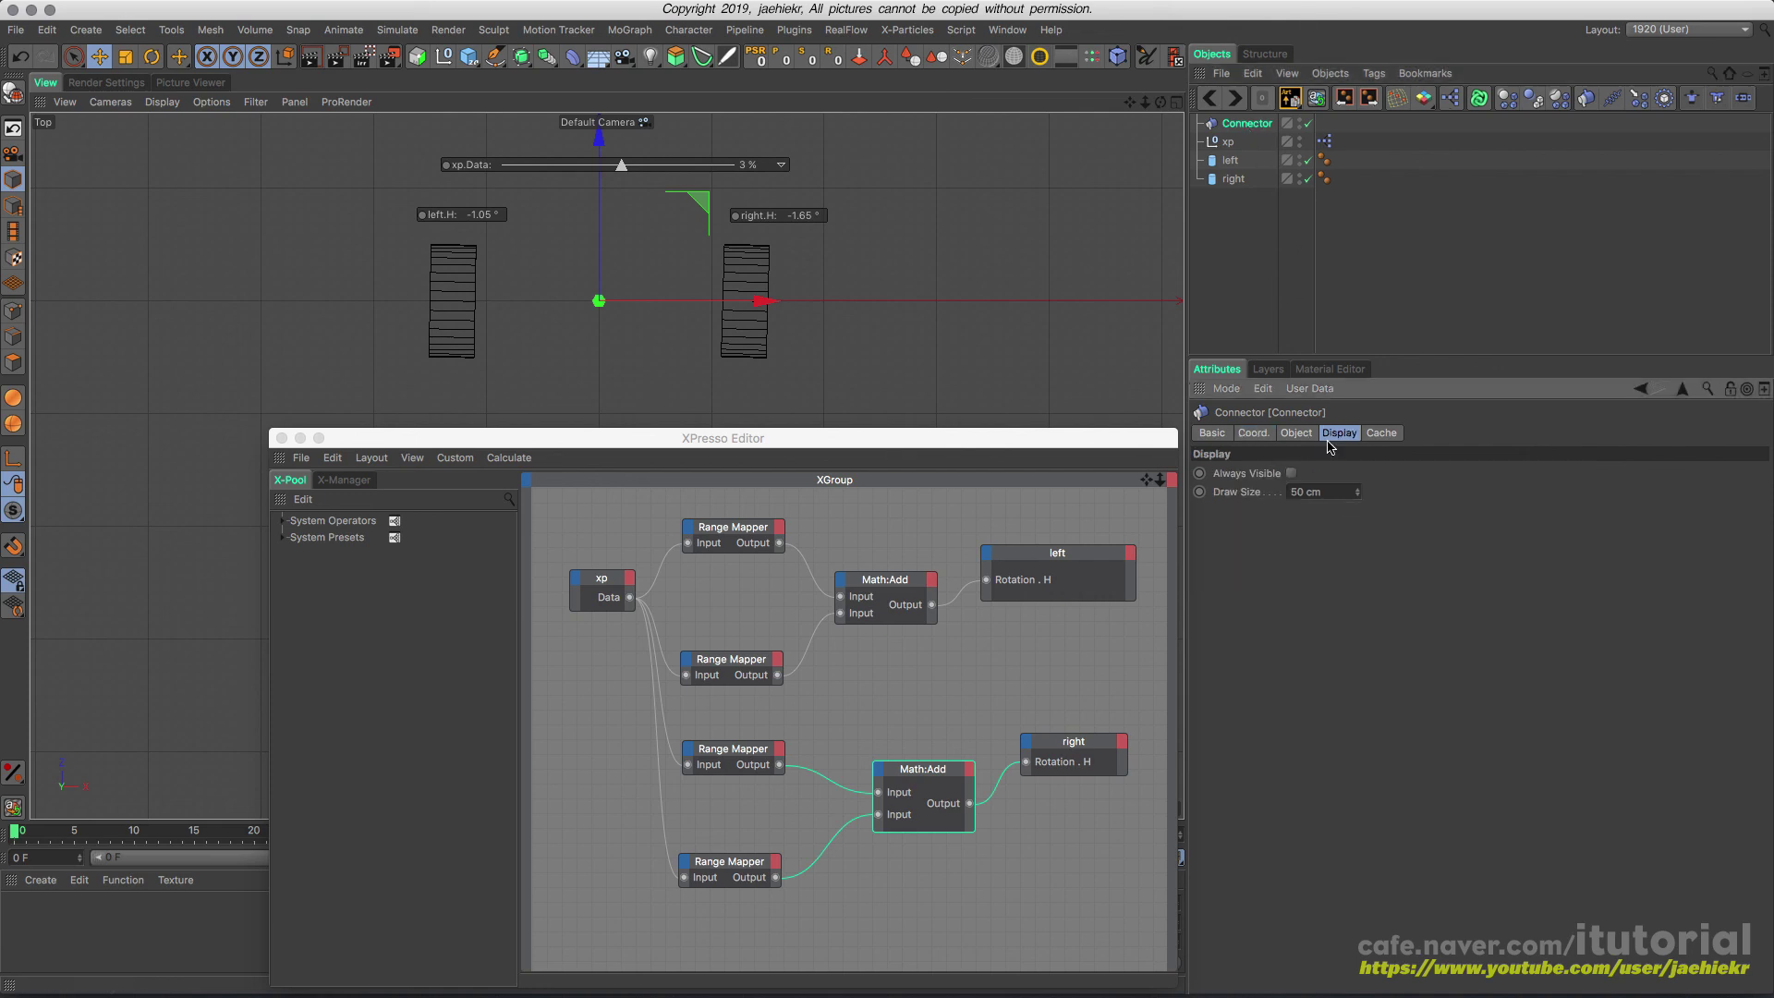
pyautogui.click(1297, 432)
pyautogui.click(1405, 473)
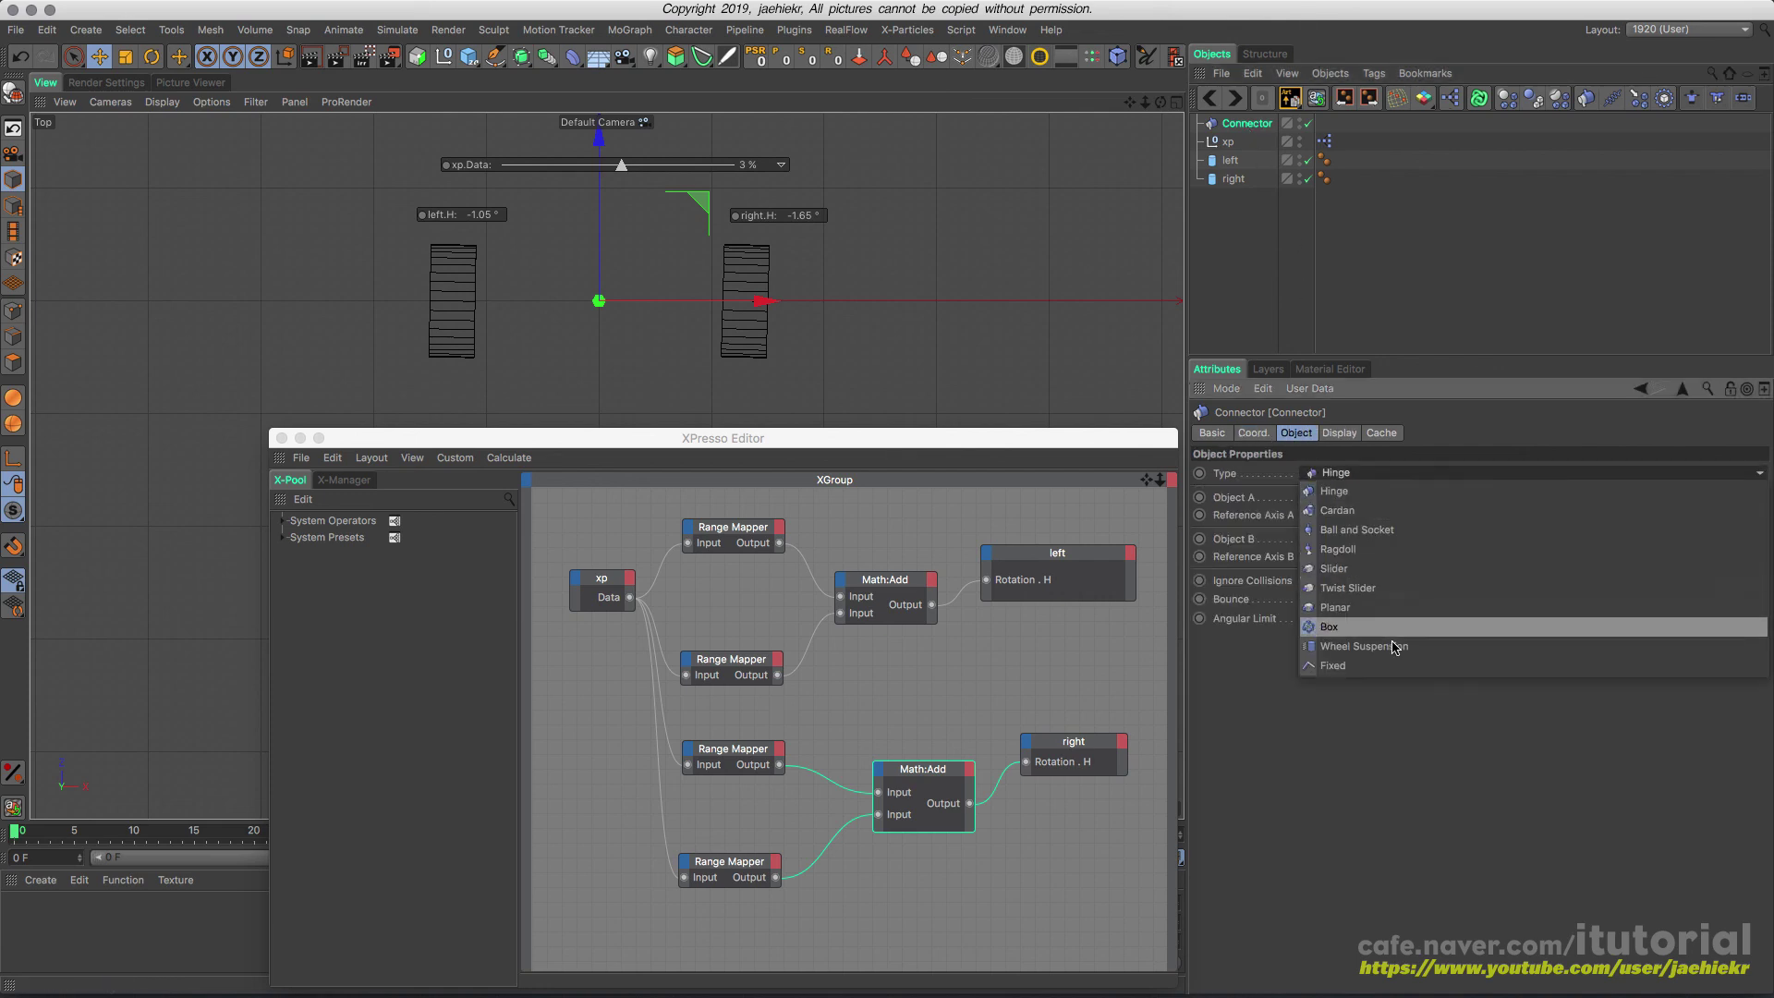
pyautogui.click(1383, 647)
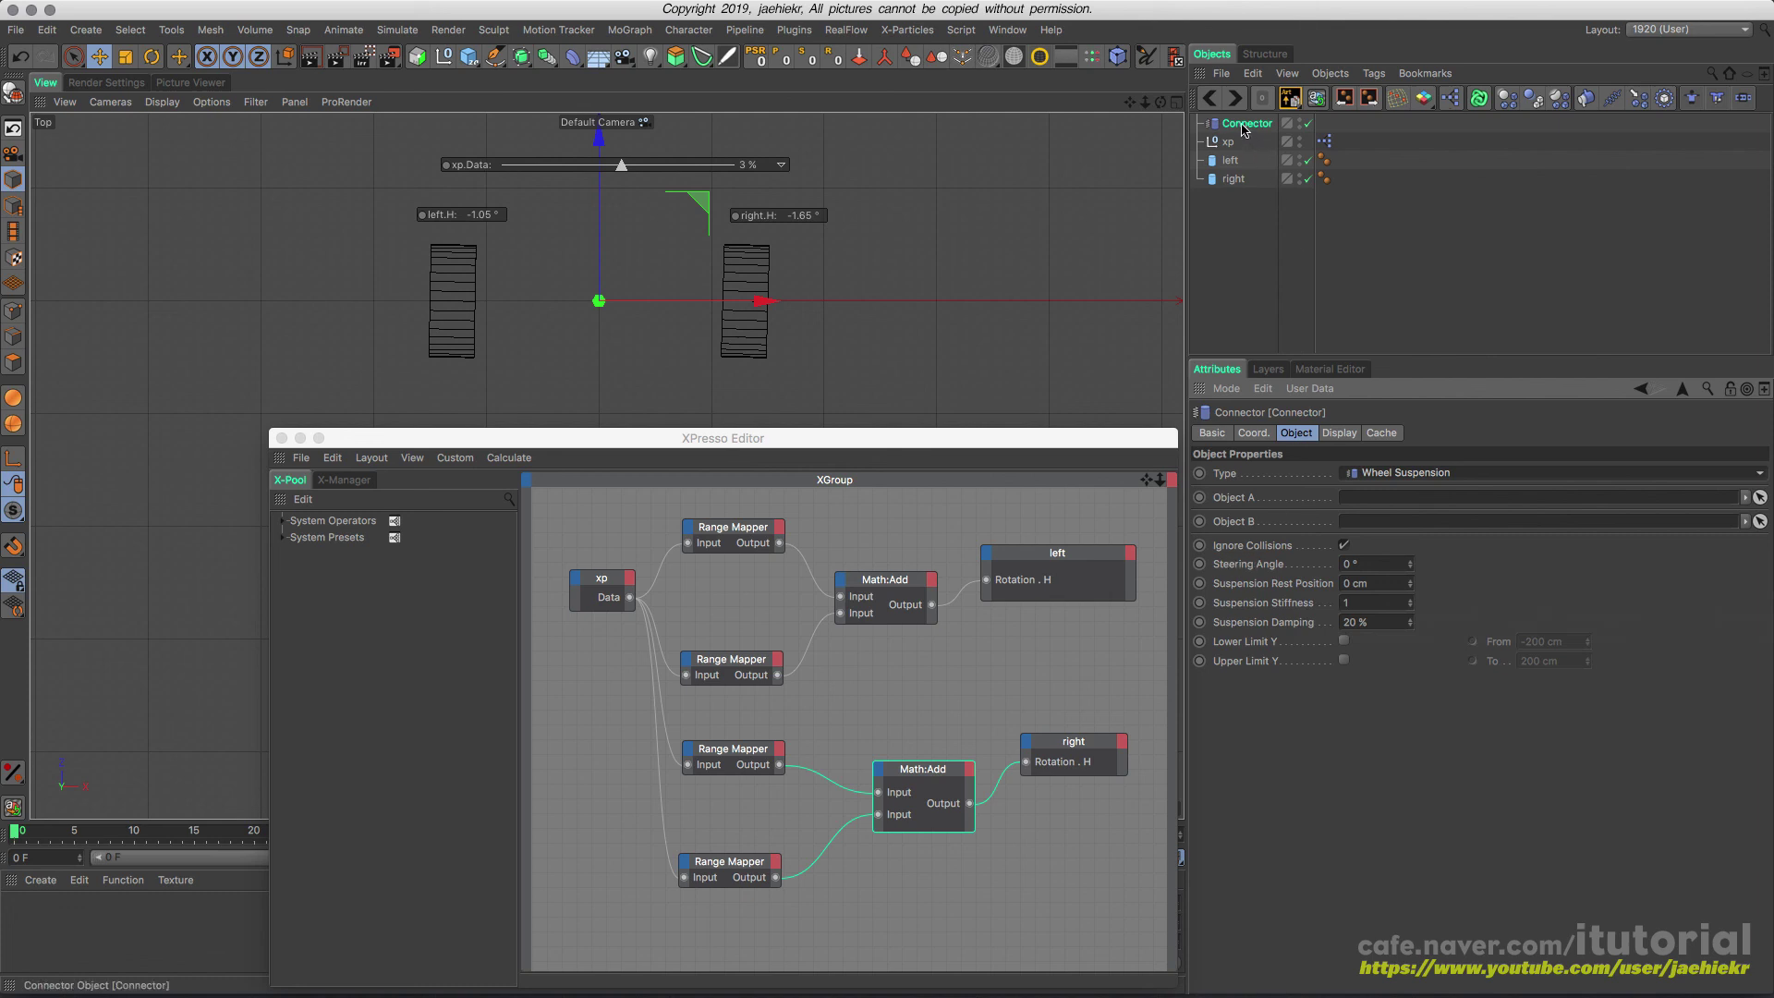
# - Add the Connector to the XPresso graph with a Steering Angle input and feed it from left's Math:Add output
pyautogui.moveTo(1248, 123); pyautogui.dragTo(1072, 645)
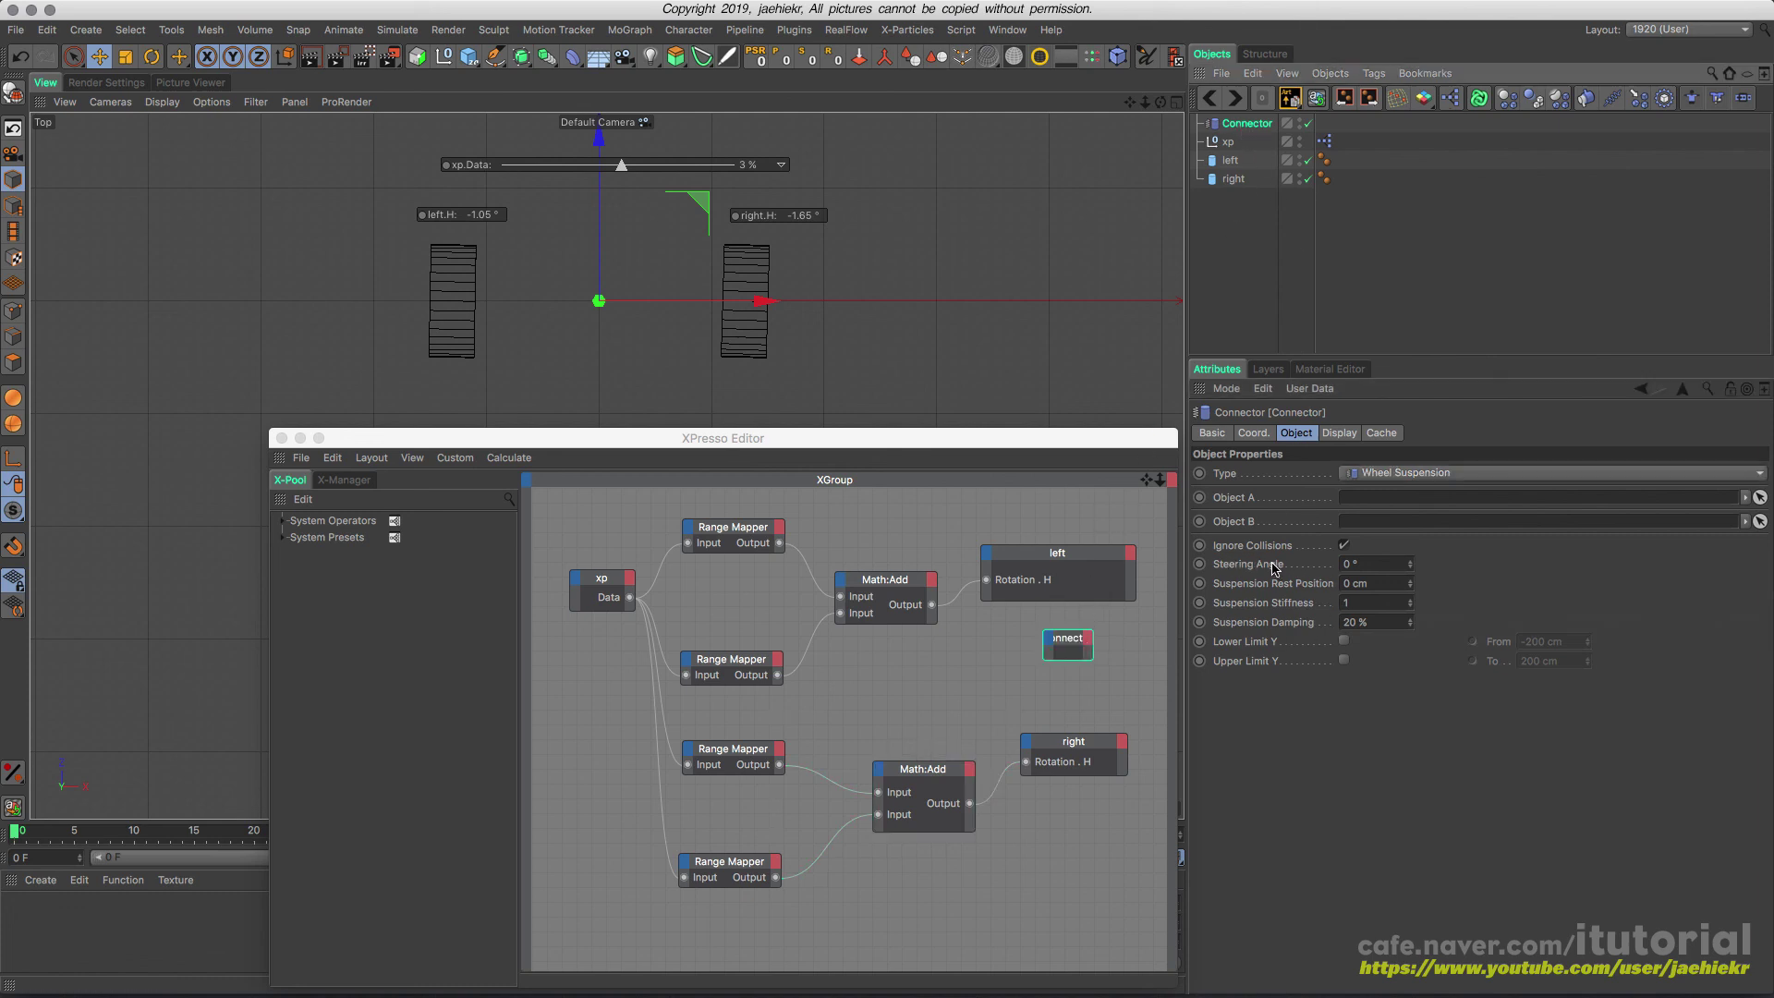
pyautogui.moveTo(1280, 565); pyautogui.dragTo(1065, 652)
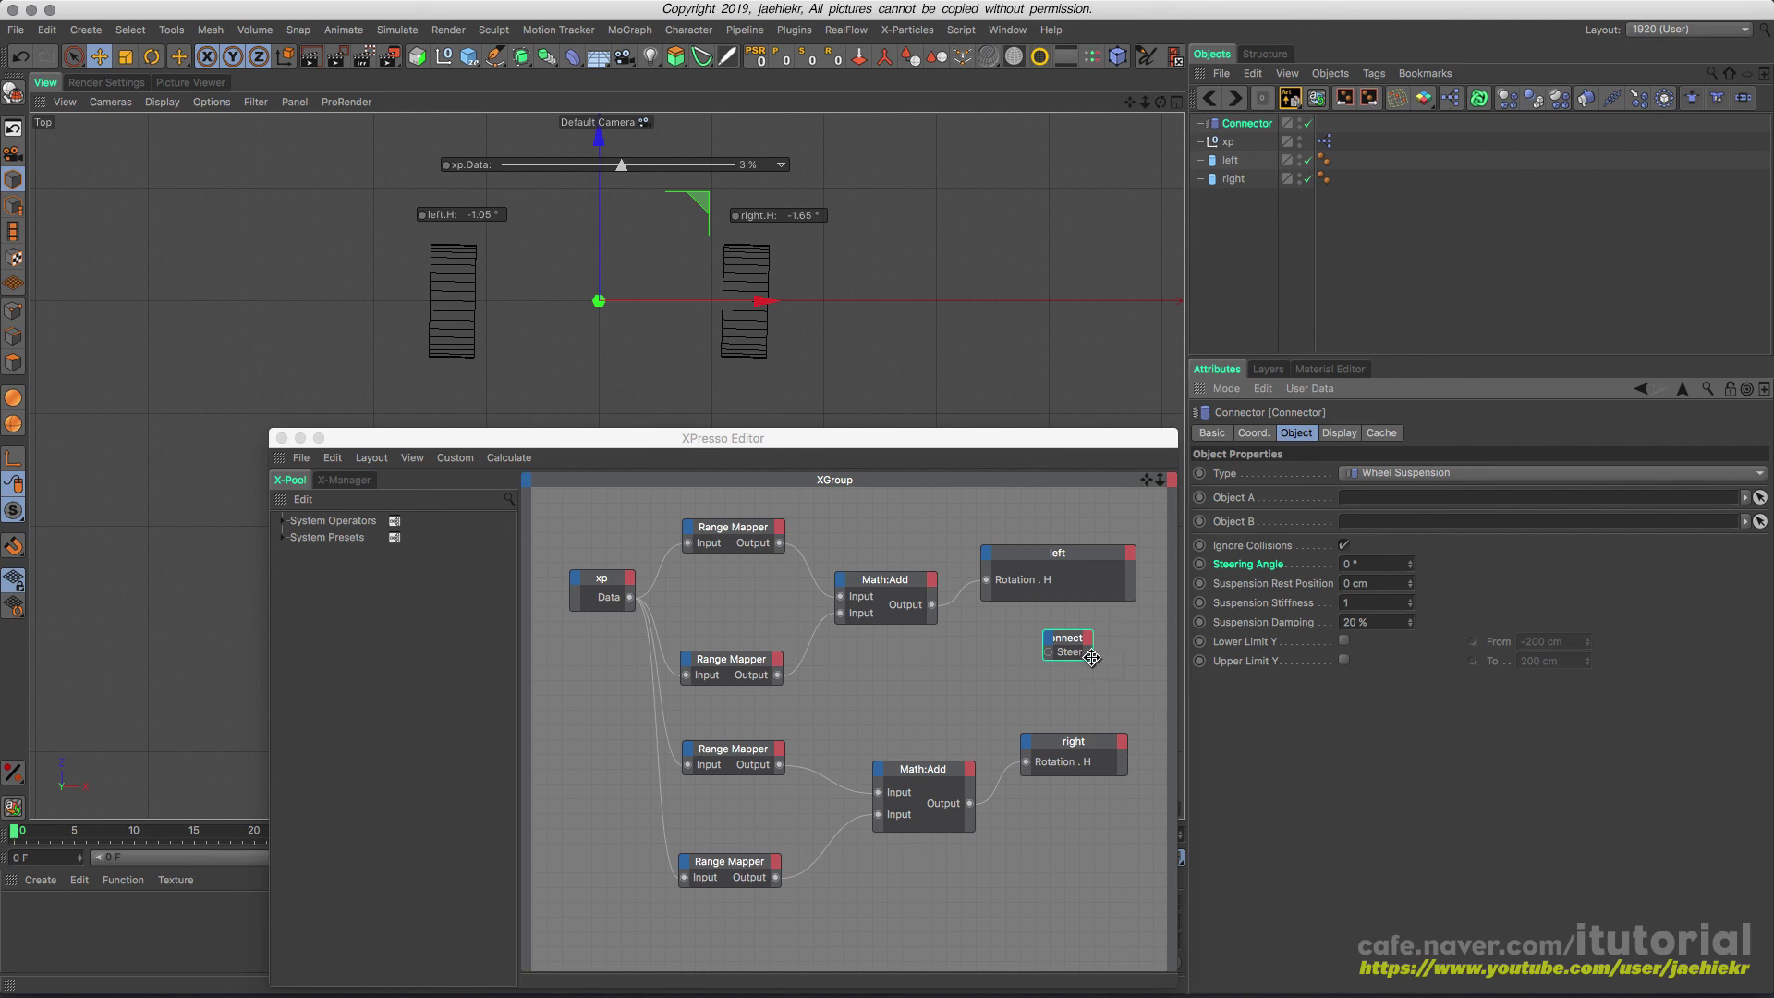
pyautogui.click(1076, 651)
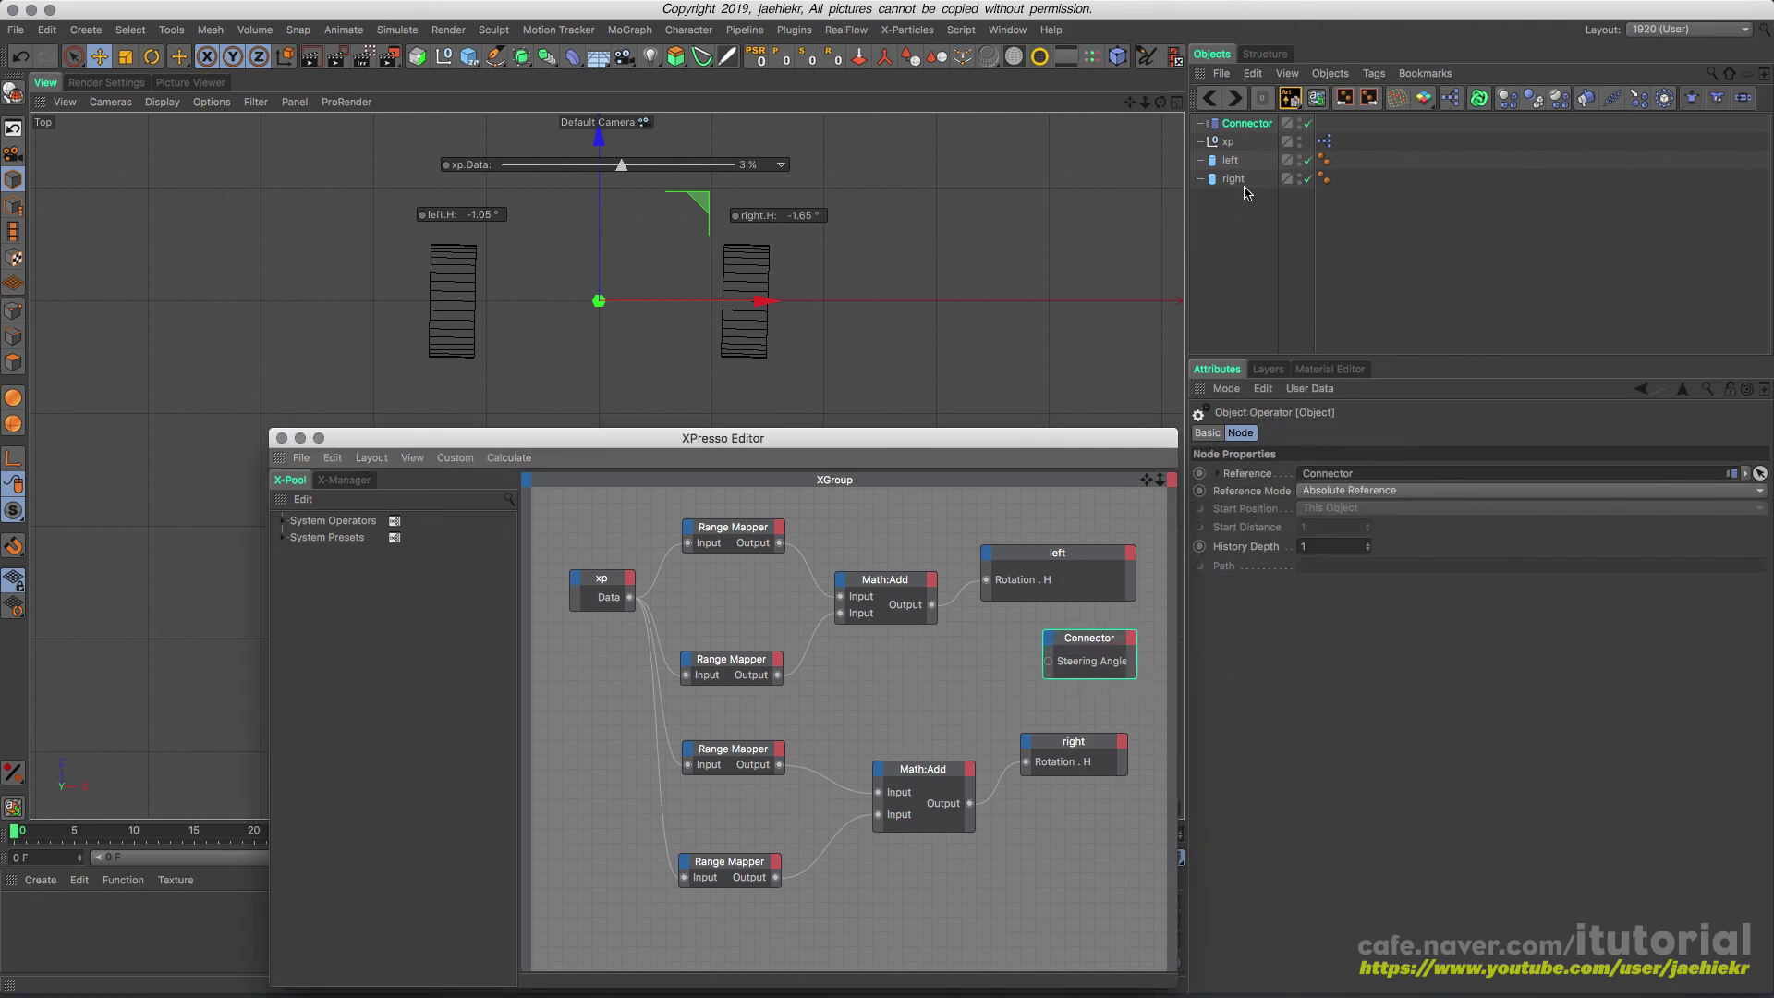
pyautogui.click(1243, 123)
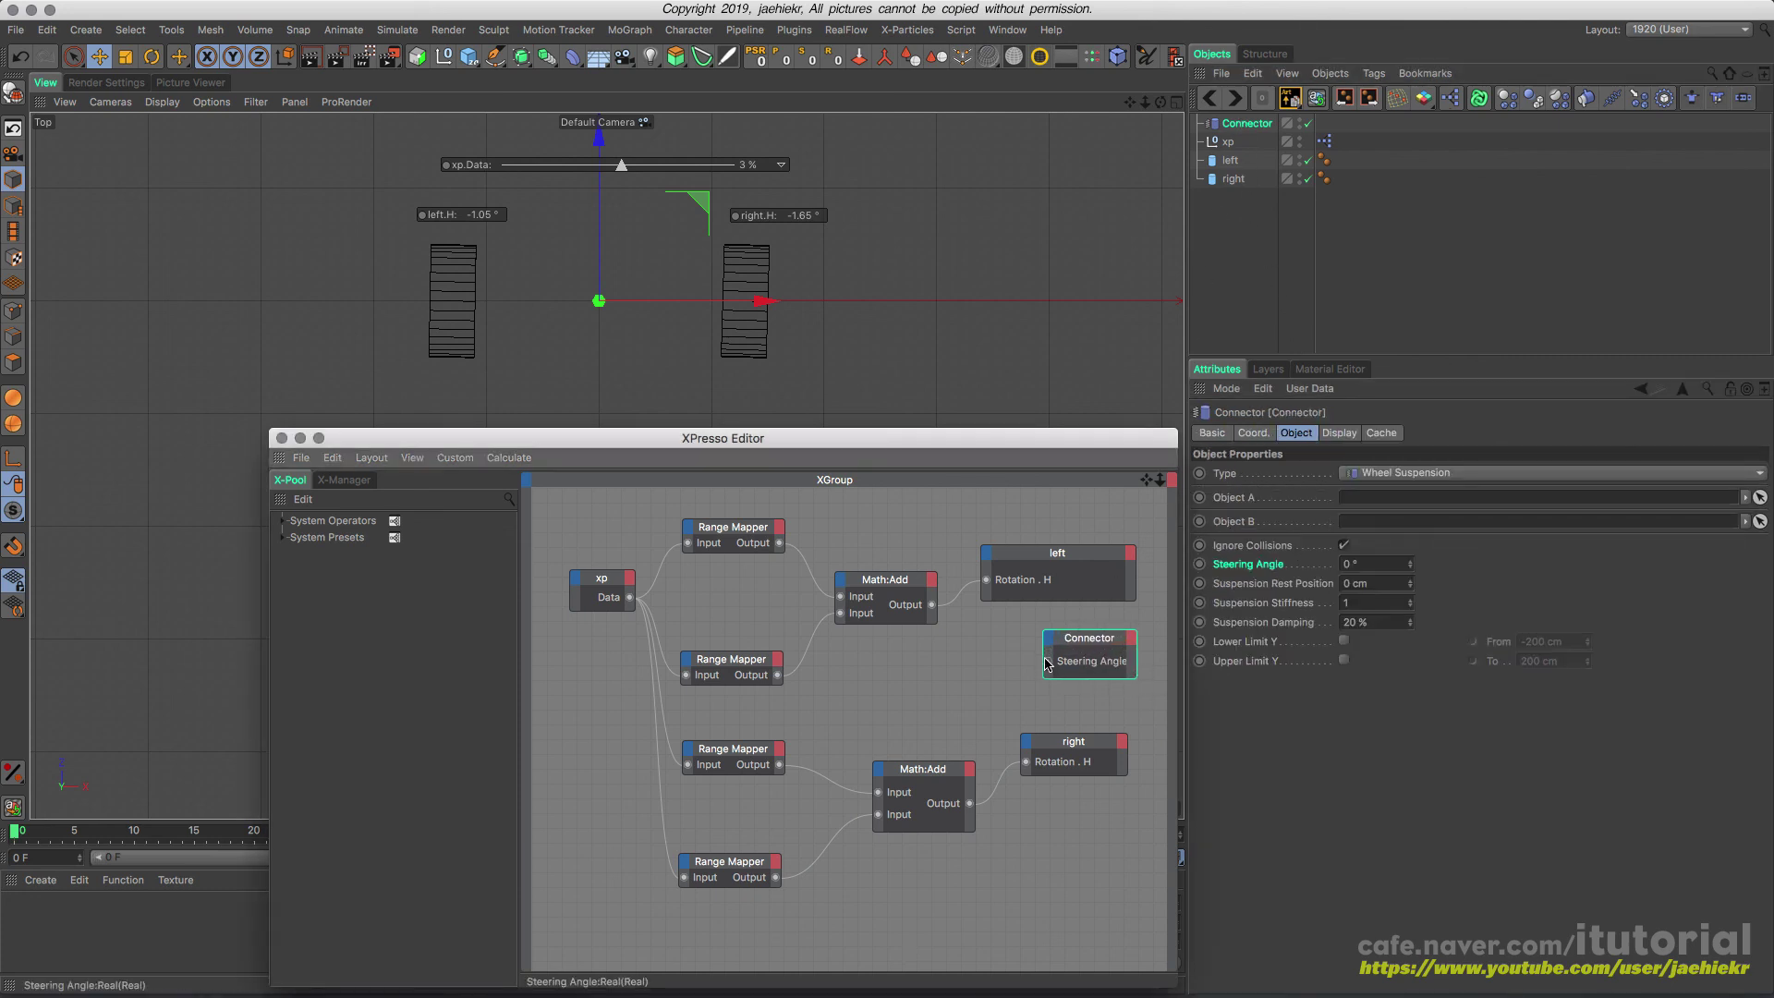
pyautogui.moveTo(1062, 661); pyautogui.dragTo(933, 606)
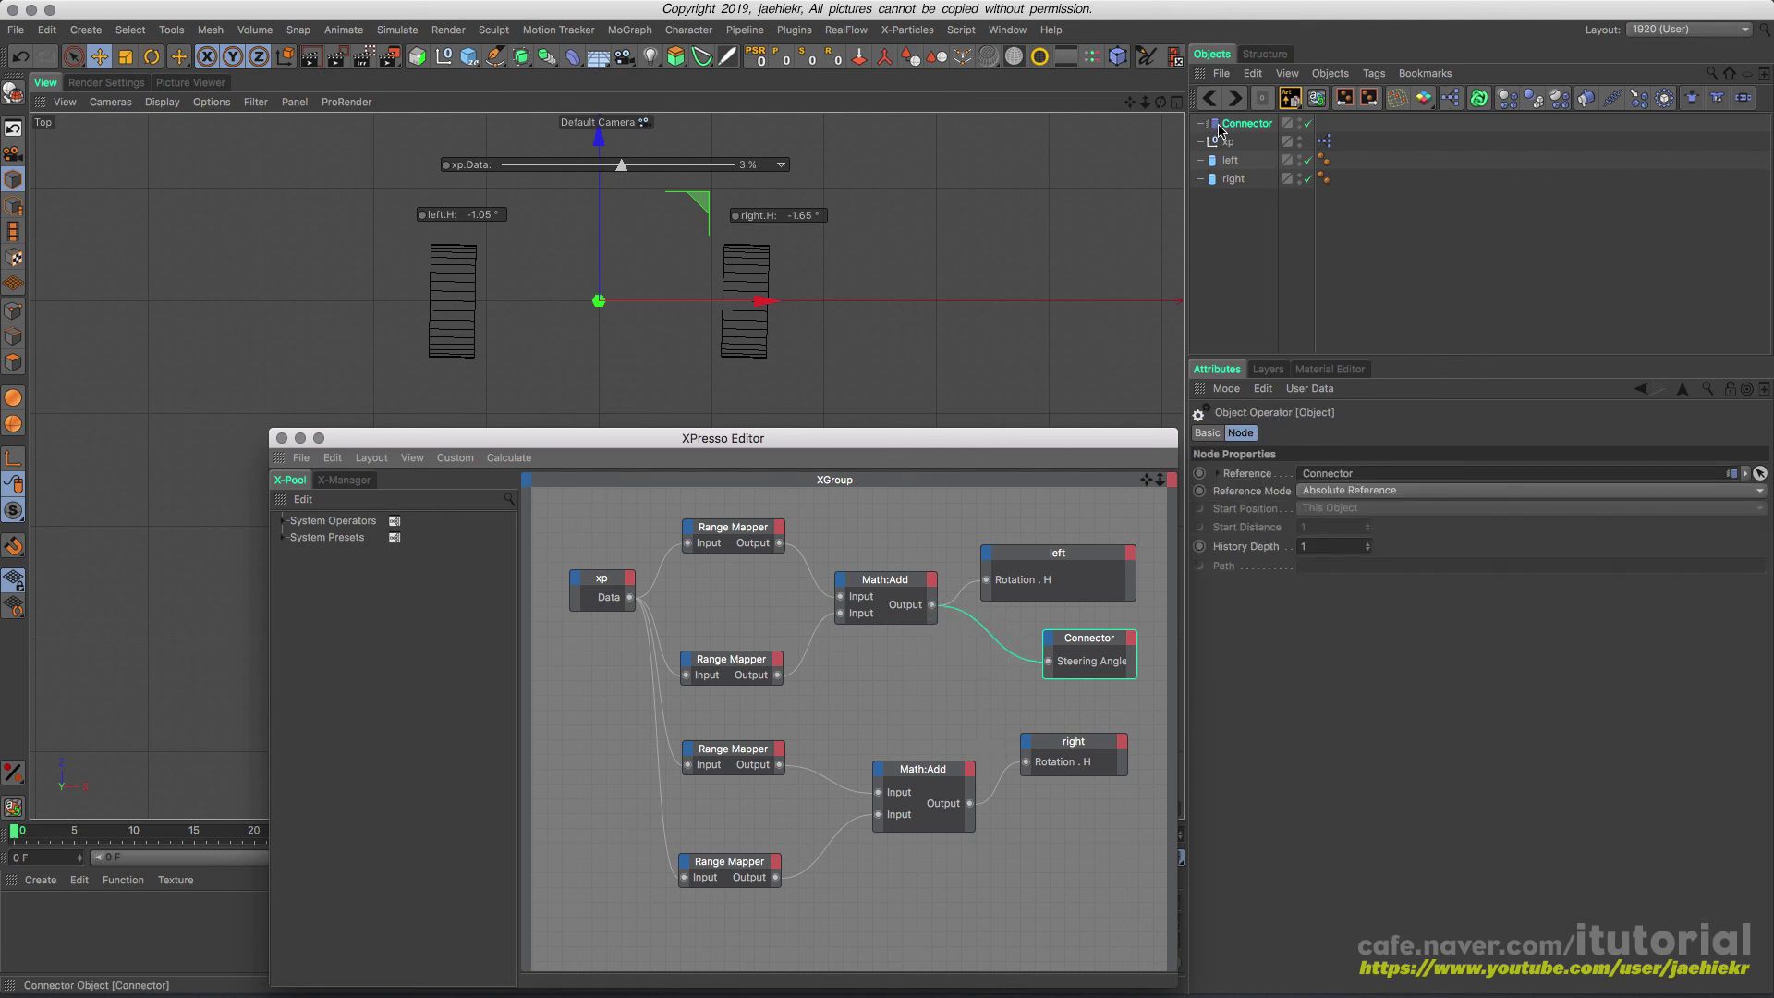
# - Check the Connector's Steering Angle while moving xp.Data to 100 % and back to 9 %
pyautogui.click(1247, 123)
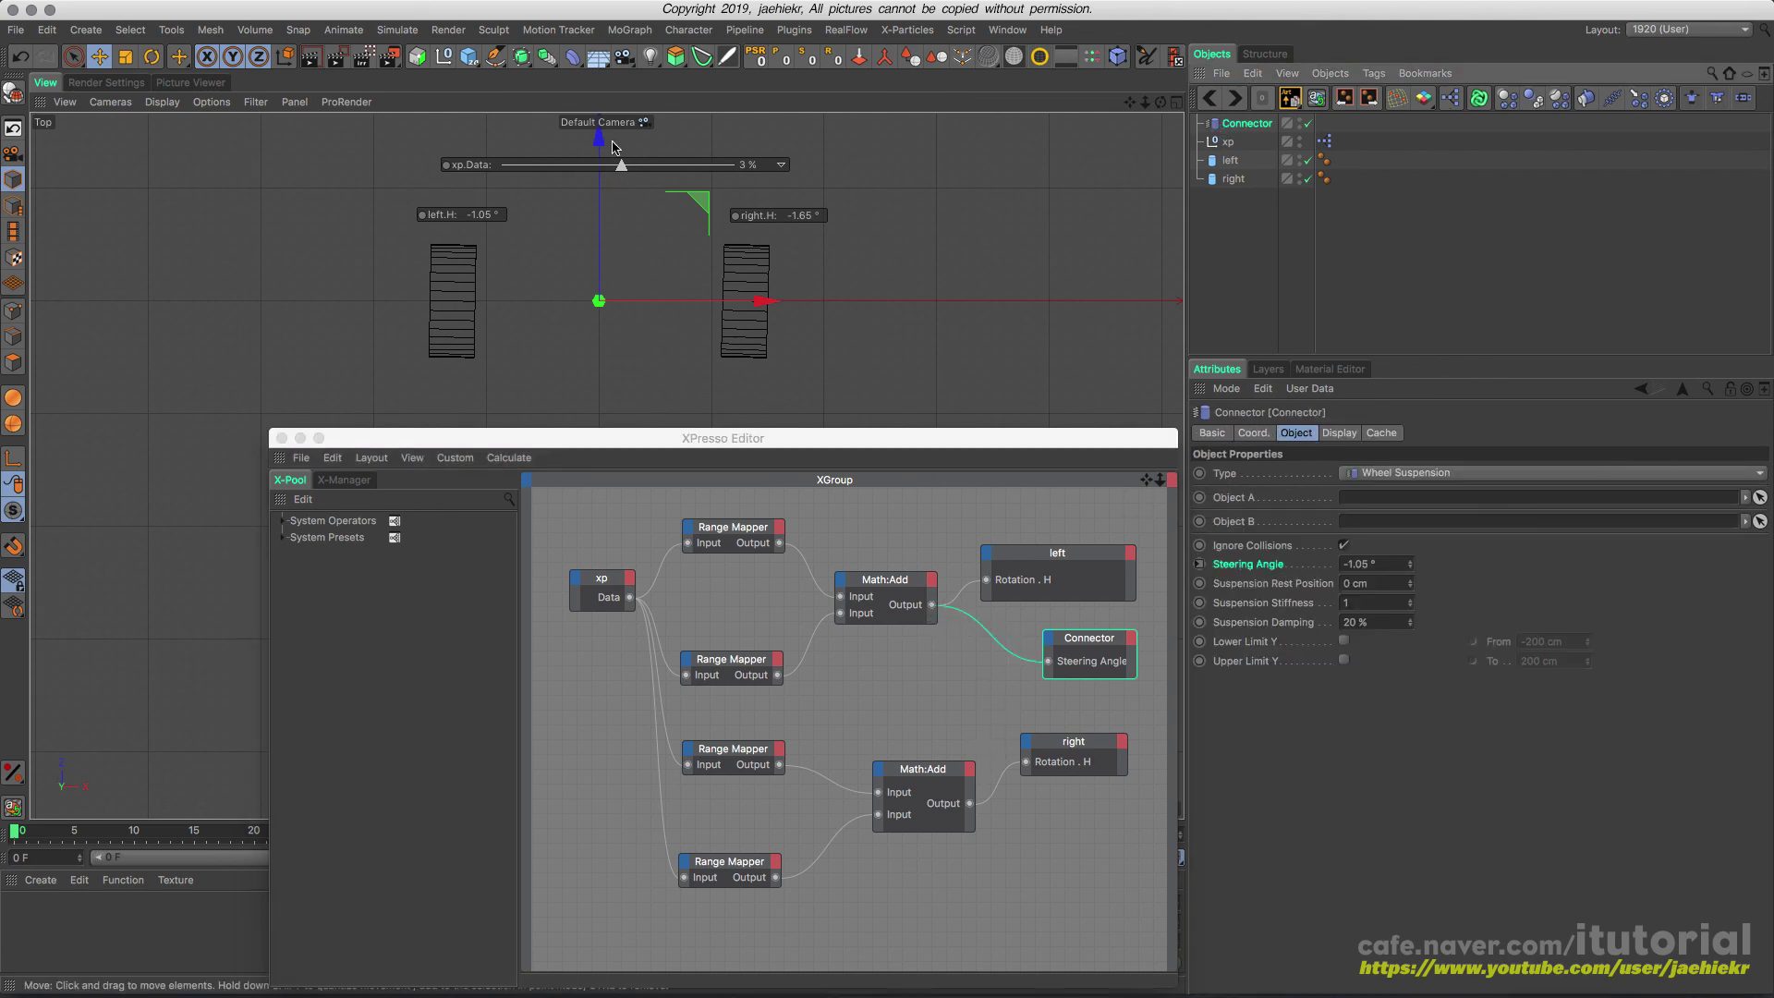
pyautogui.moveTo(622, 168); pyautogui.dragTo(742, 176)
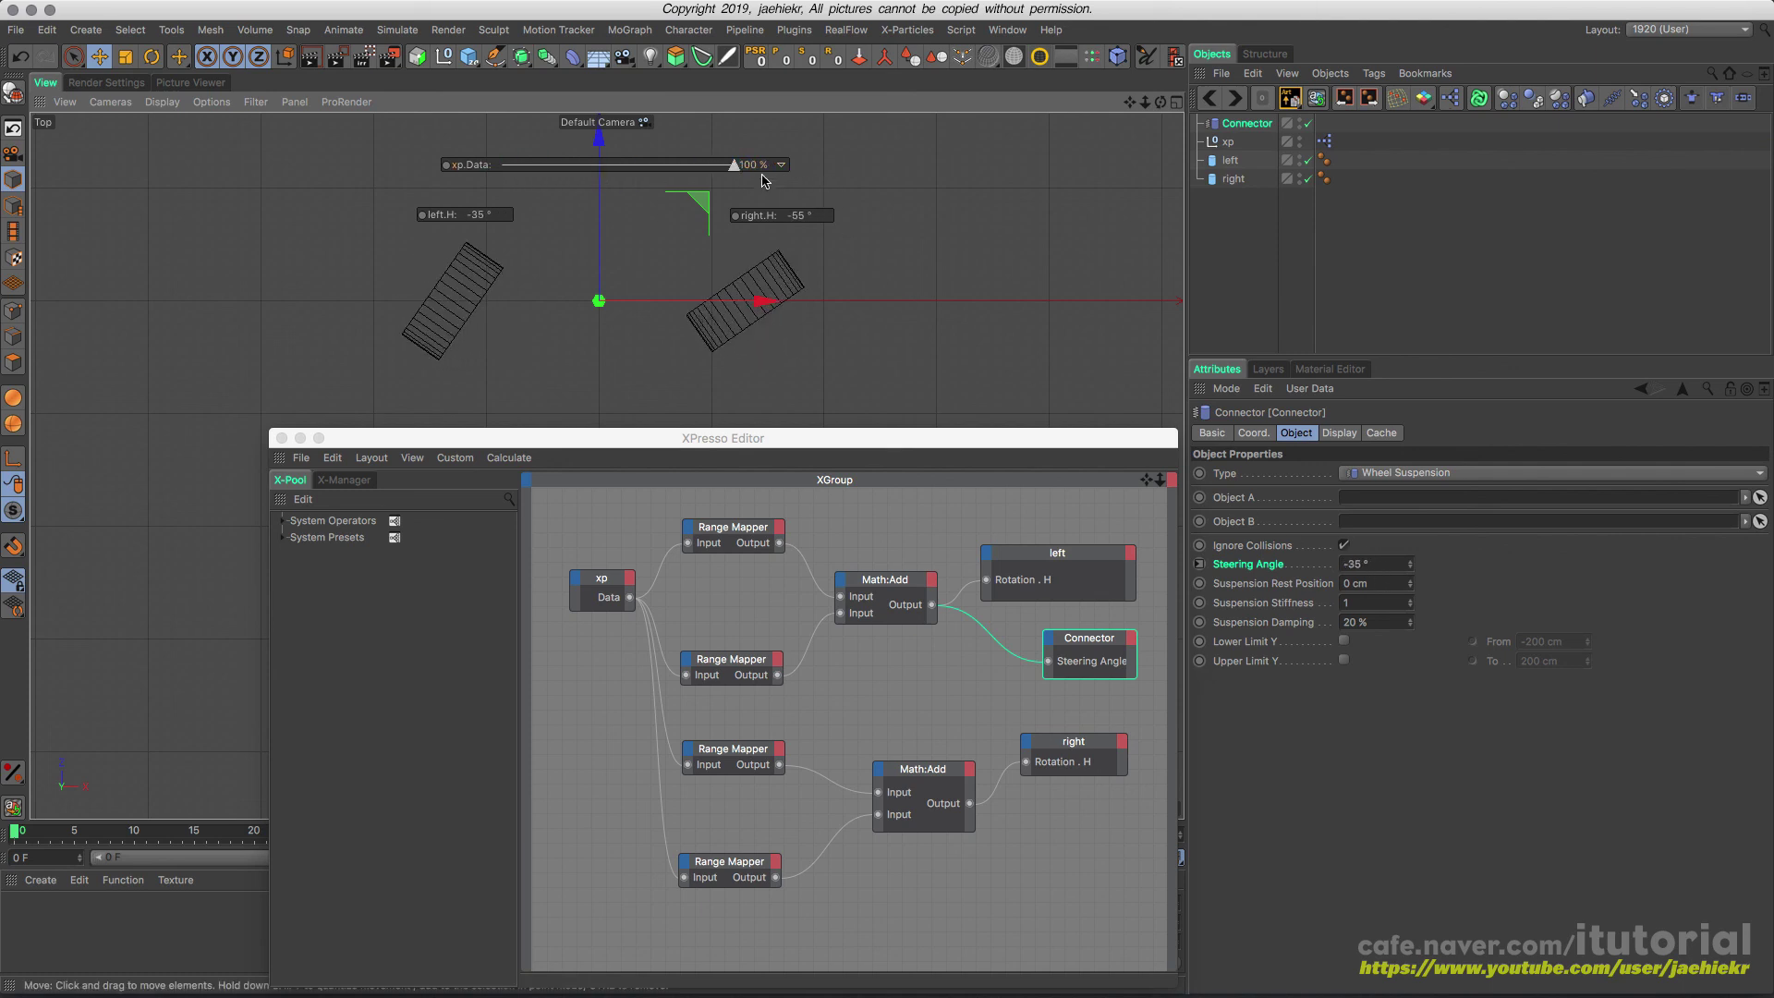
pyautogui.moveTo(735, 176); pyautogui.dragTo(628, 176)
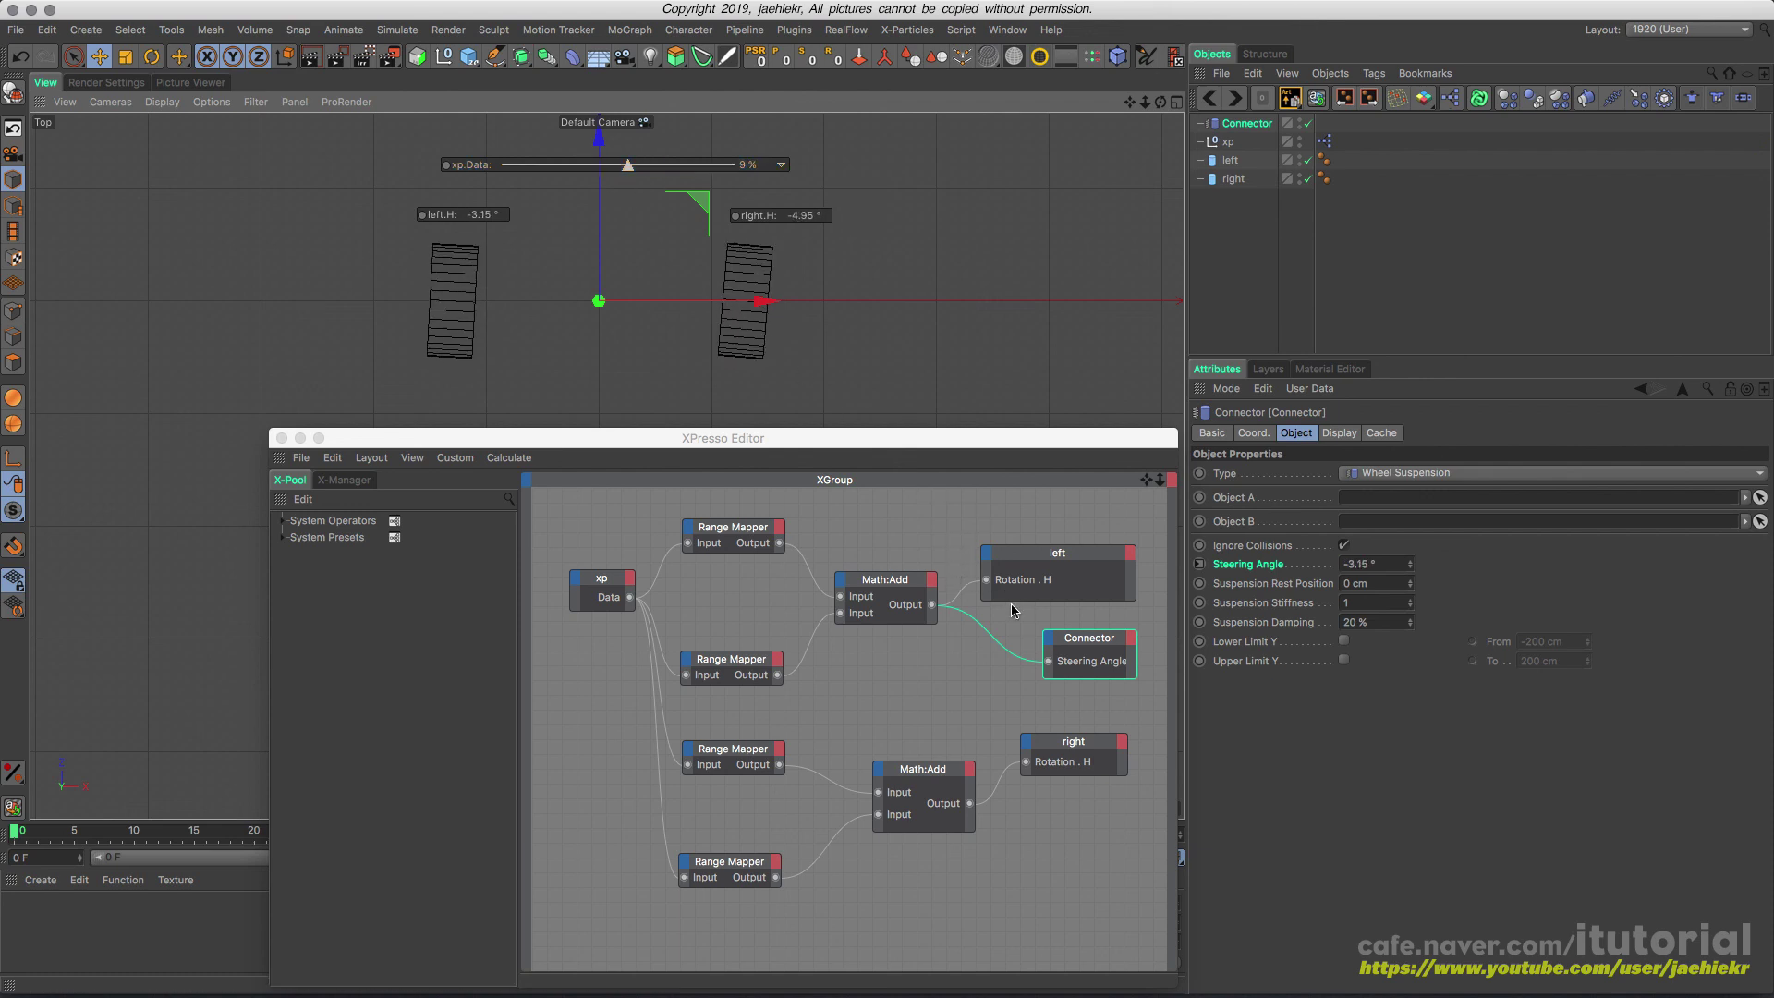
# - Disconnect the Connector node from left's Math:Add and delete it from the XPresso graph
pyautogui.click(1011, 656)
pyautogui.moveTo(1075, 638); pyautogui.dragTo(1060, 644)
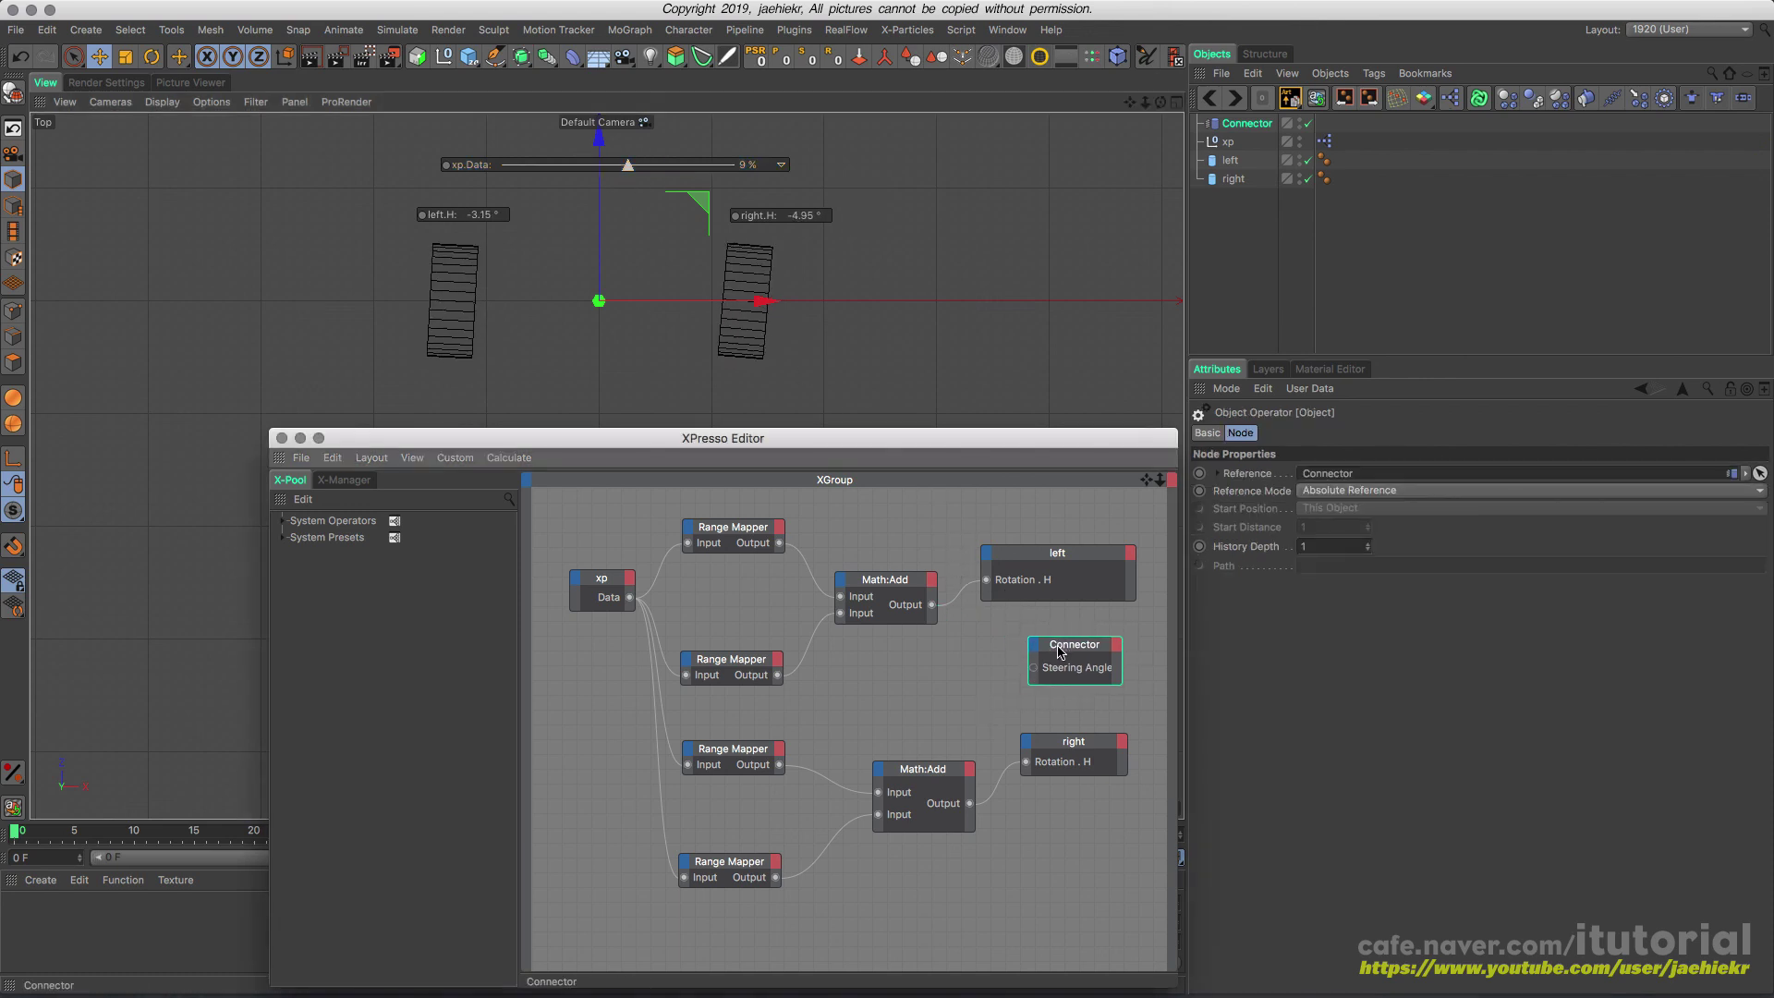
pyautogui.press('Delete')
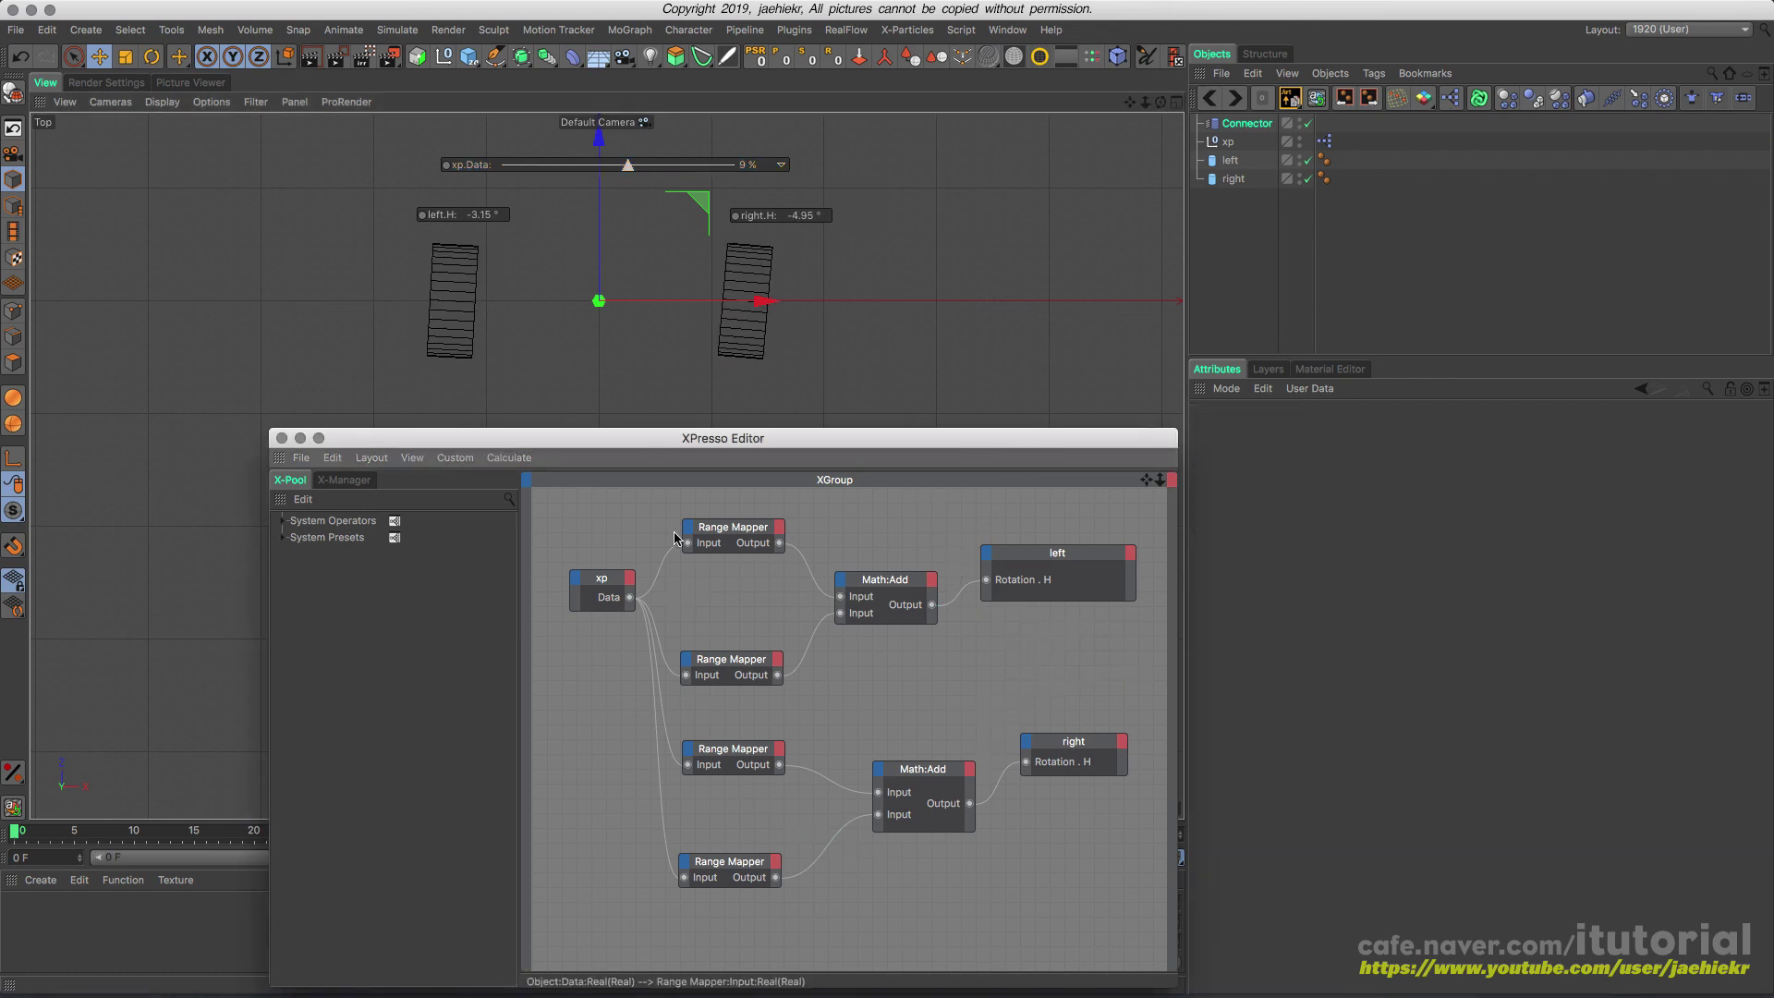